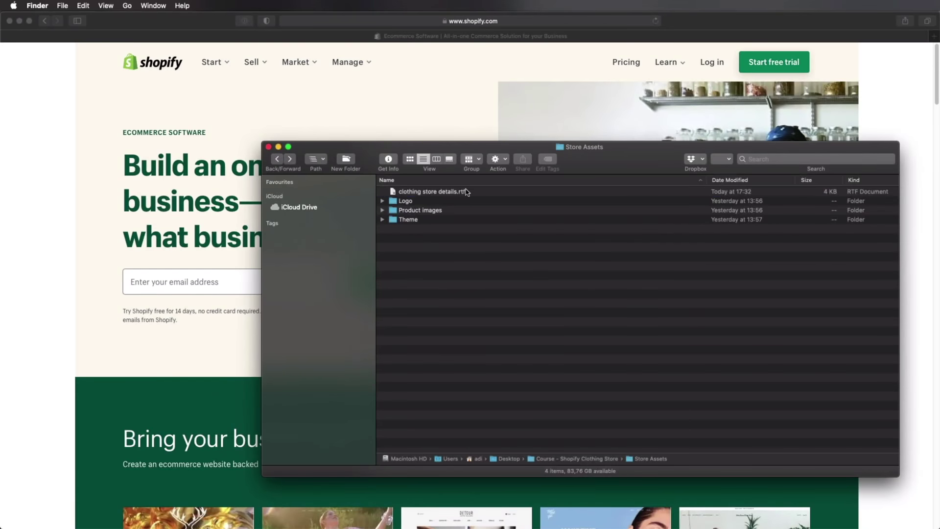
Open clothing store details.rtf from the Store Assets folder and read the company introduction and motto paragraphs
double_click(464, 182)
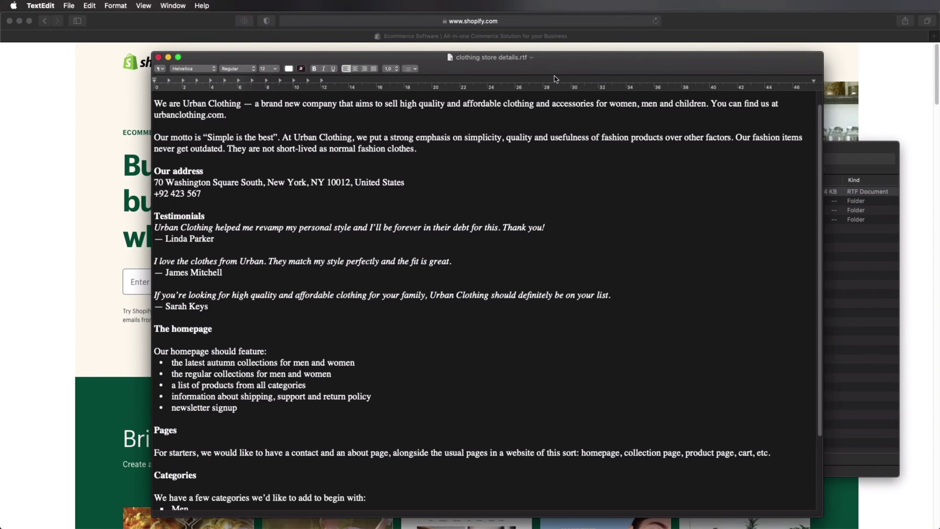
left_click_drag(559, 68, 587, 35)
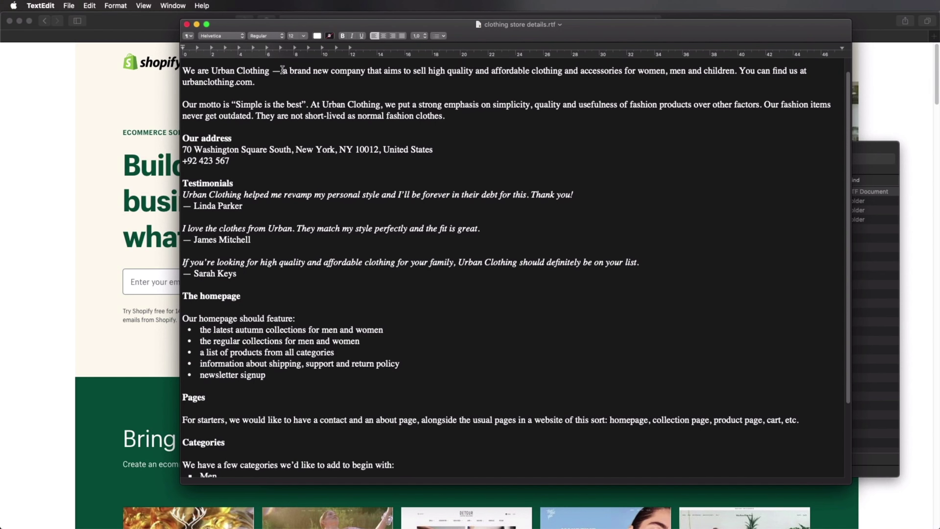
left_click_drag(294, 71, 595, 84)
left_click(595, 84)
triple_click(496, 112)
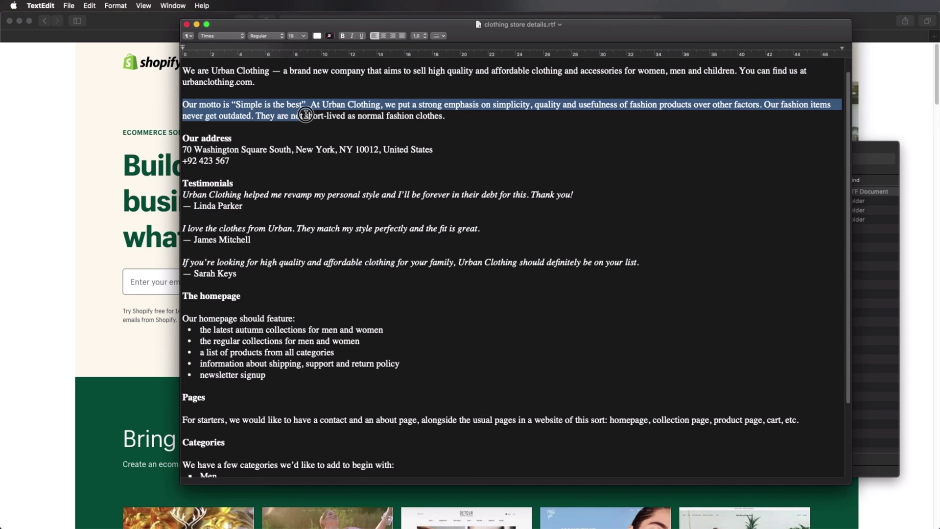
left_click(470, 120)
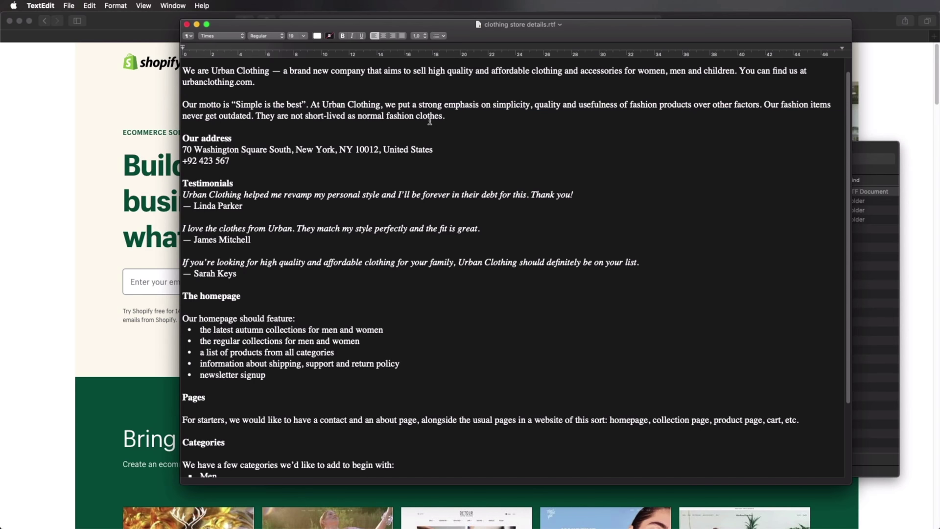
Review the testimonials and the list of starting categories in the clothing store details document
left_click_drag(211, 183, 244, 271)
left_click(269, 273)
scroll(283, 280, "down", 5)
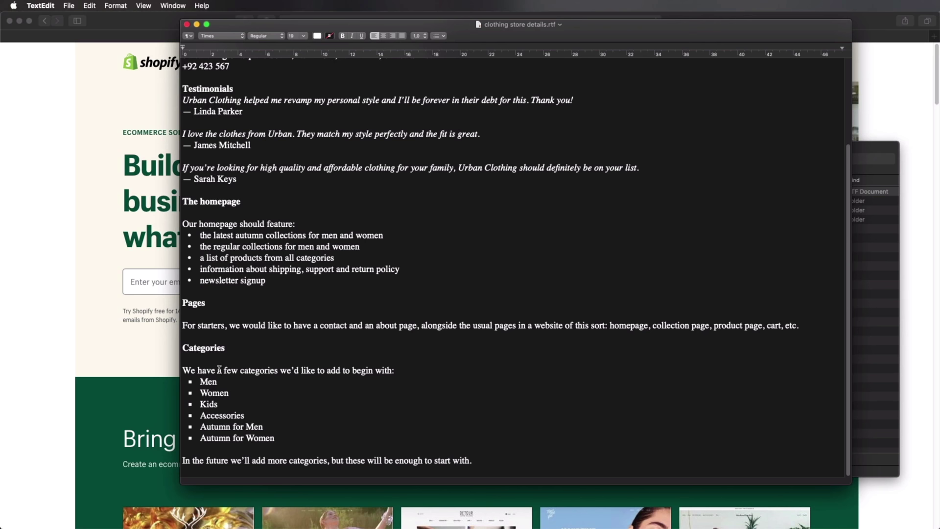
left_click_drag(214, 362, 308, 435)
left_click(311, 434)
scroll(373, 232, "up", 3)
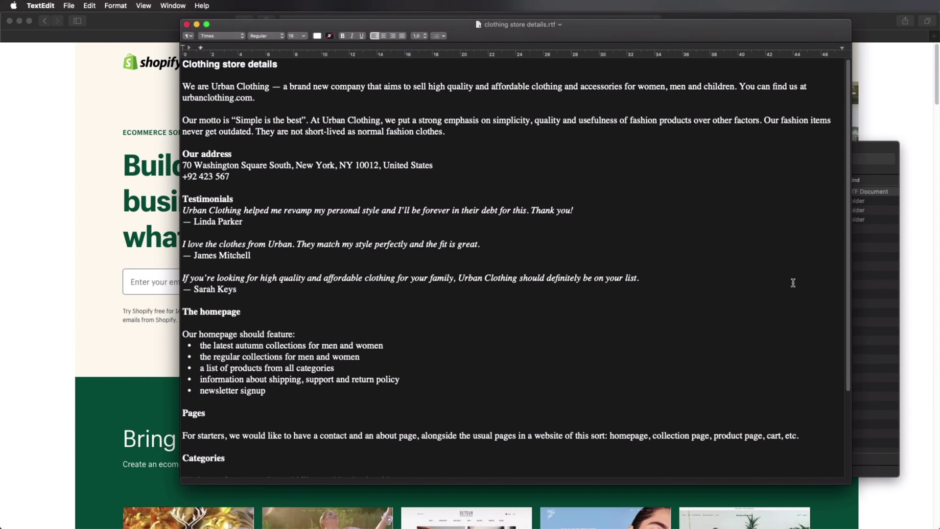
left_click(880, 278)
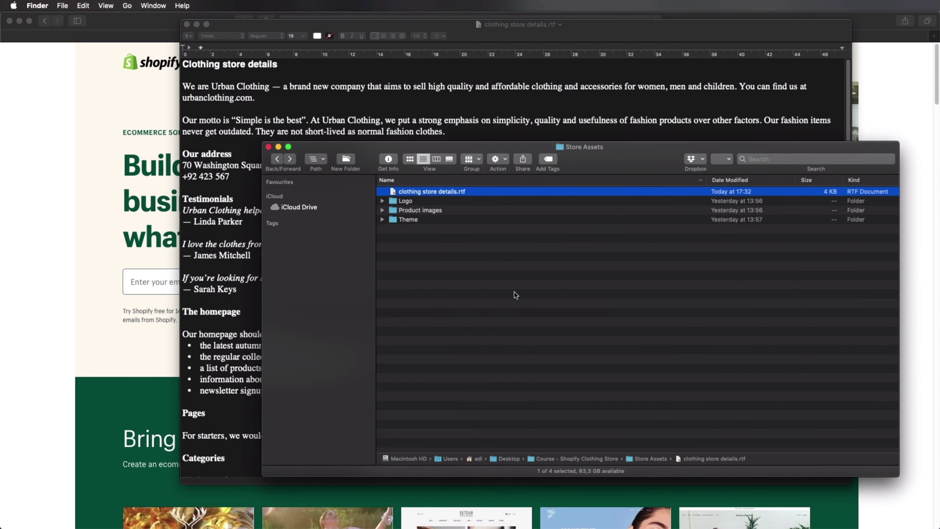
double_click(438, 201)
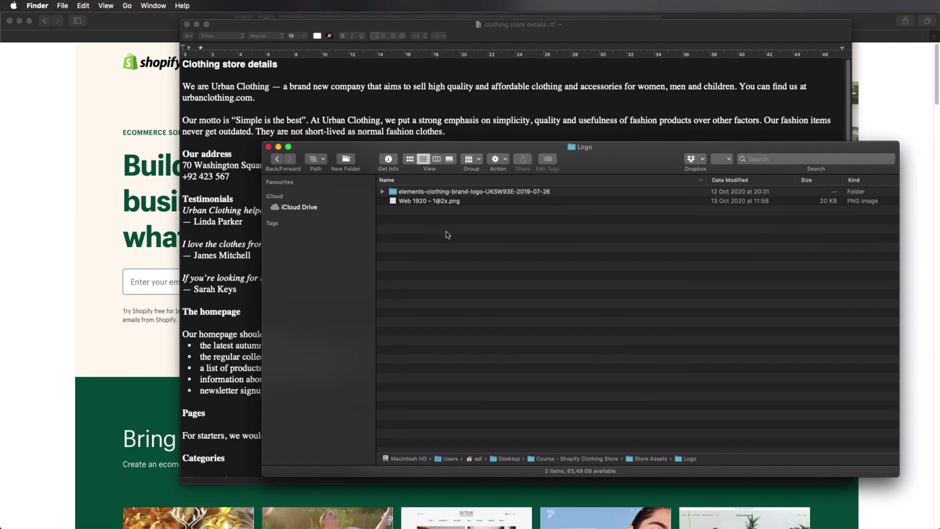
left_click(445, 203)
key("space")
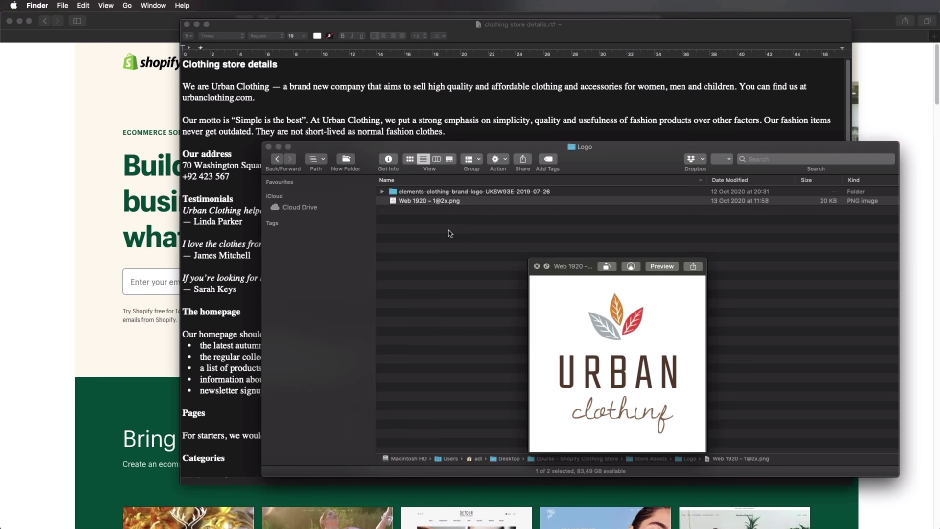
key("space")
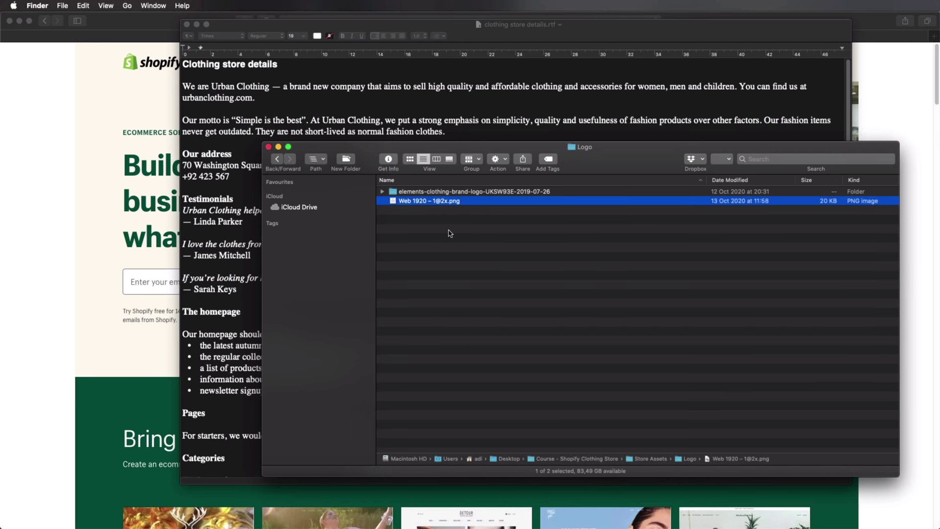
Check the contents of the Theme folder and return to the Store Assets folder
key("super+Up")
double_click(441, 220)
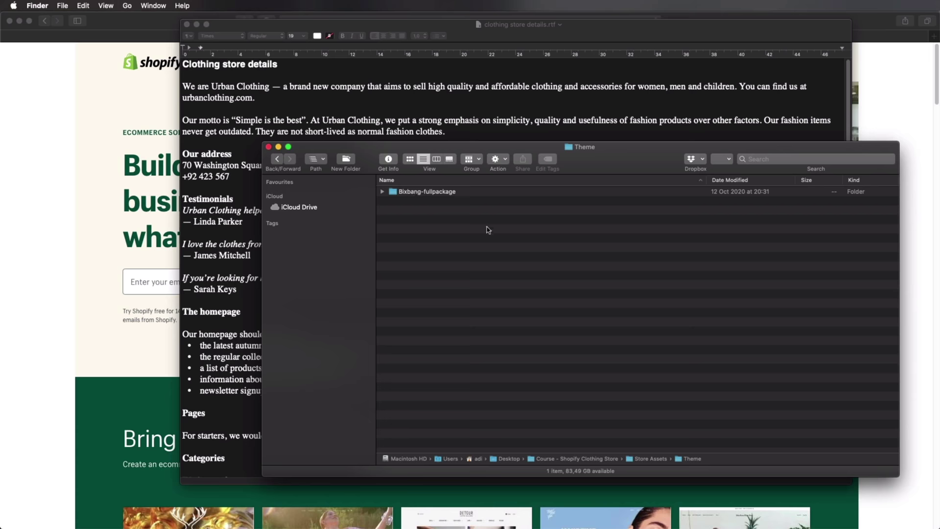
key("super+bracketleft")
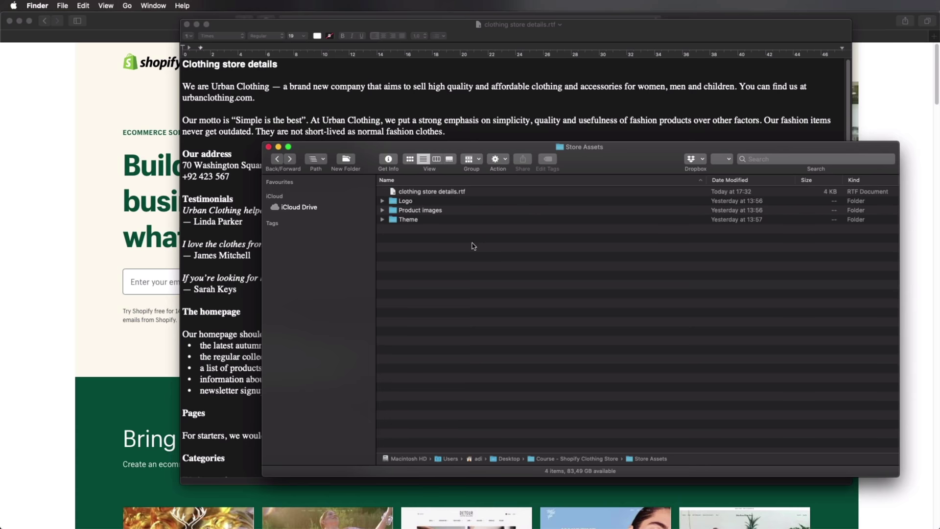
Preview the product photos and description.rtf in the Classic wristwatch folder under Product images > Accessories
double_click(442, 211)
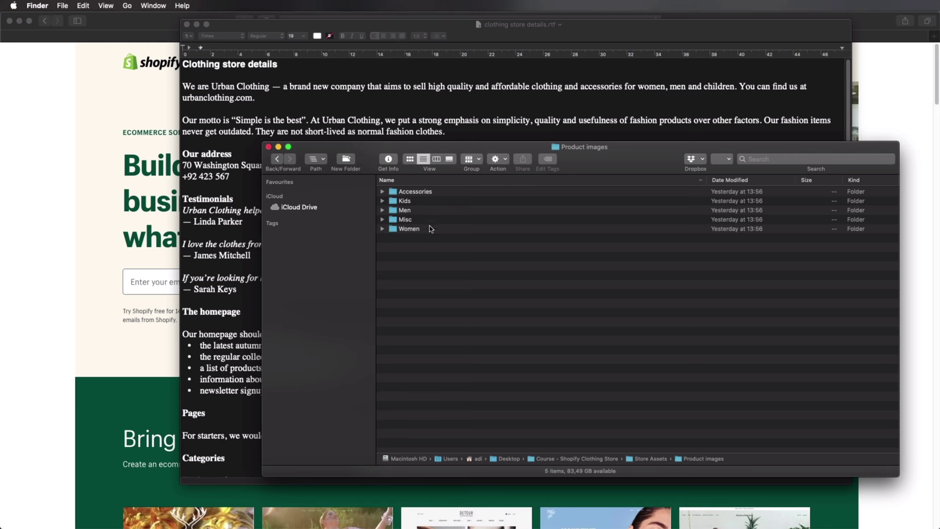
double_click(430, 191)
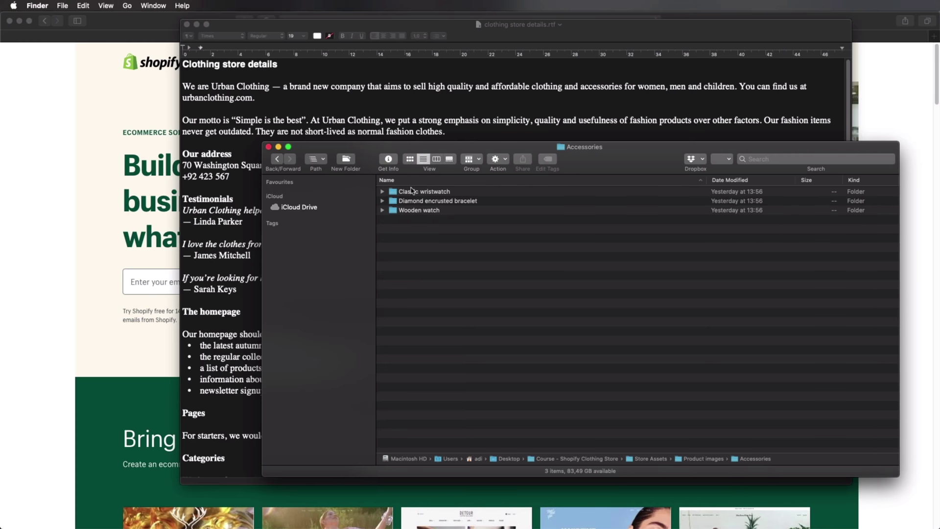
double_click(439, 192)
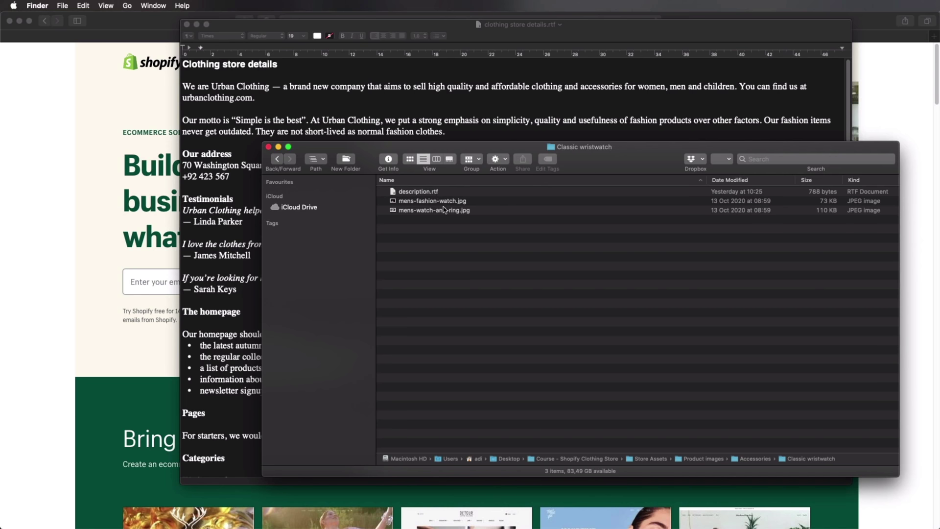
left_click(444, 202)
key("space")
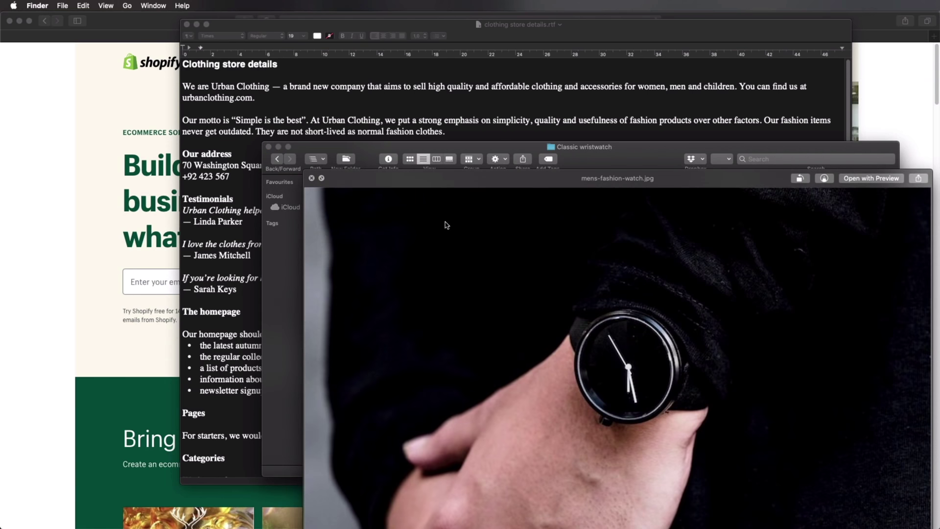
key("Down")
key("space")
left_click(425, 192)
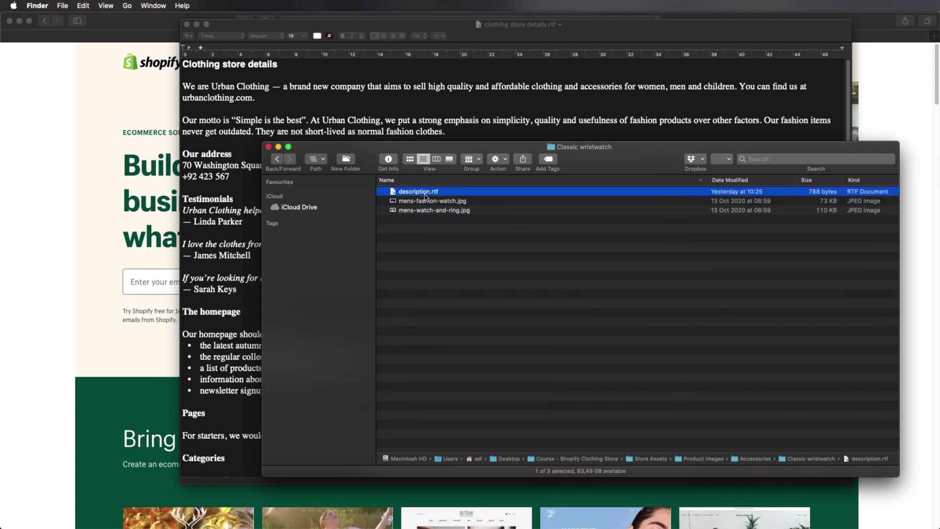
key("space")
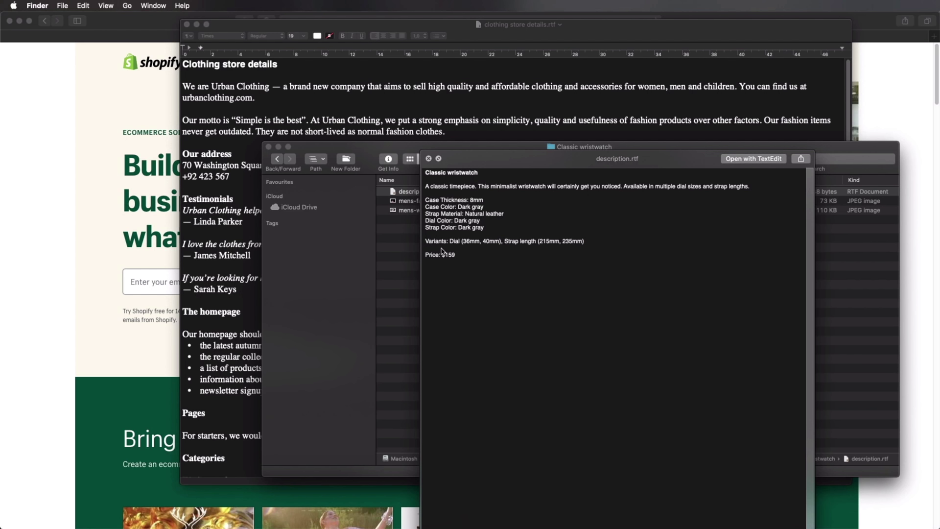
key("space")
left_click(456, 280)
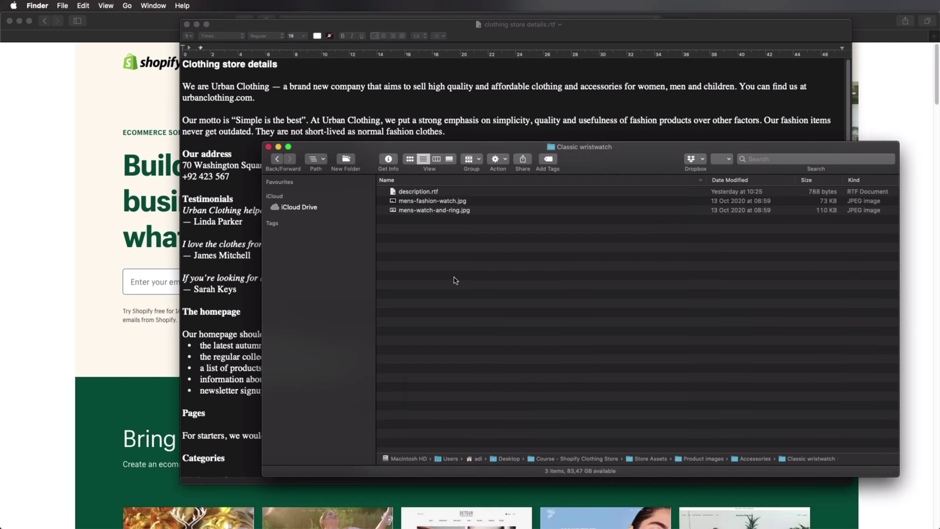
Preview the photos in the Diamond encrusted bracelet folder, including stacked-bracelets.jpg, and return to the Product images folder
key("super+Up")
double_click(438, 202)
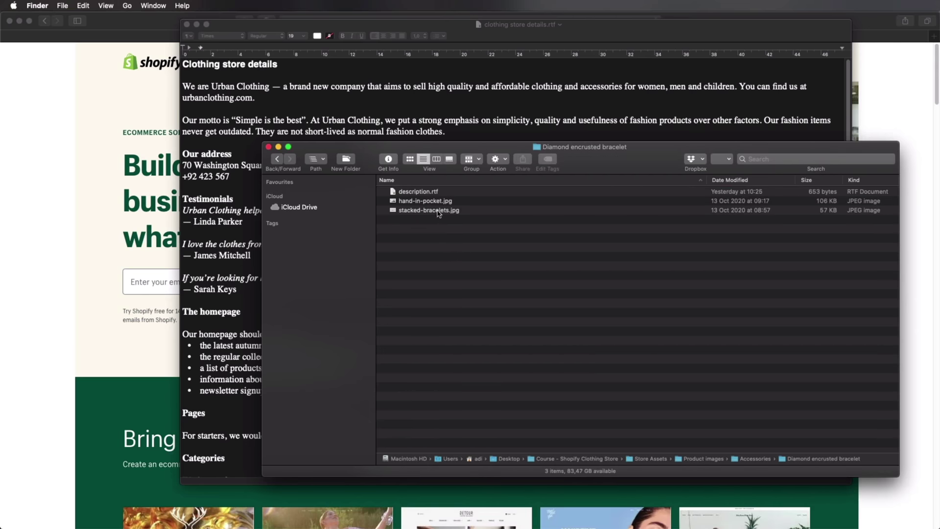
left_click(438, 196)
left_click(448, 210)
key("space")
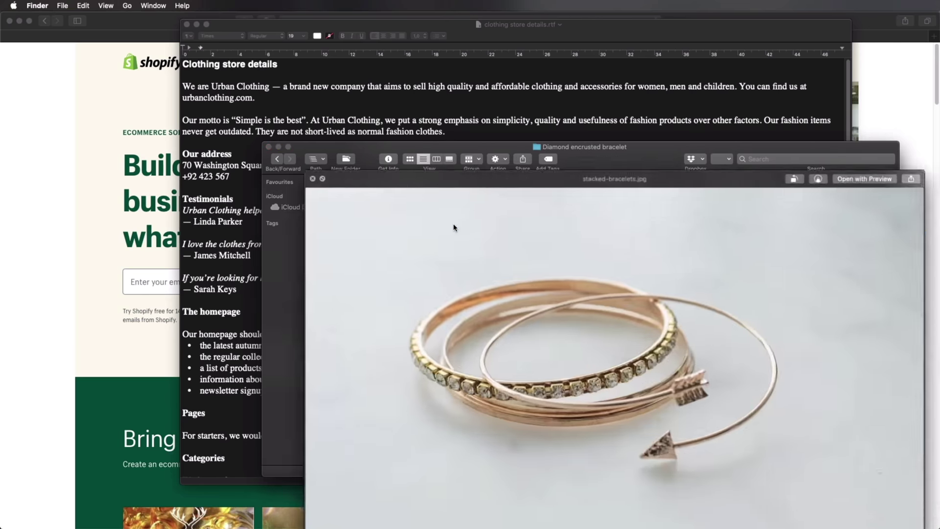
key("Up")
key("space")
left_click(495, 279)
key("super+bracketleft")
key("super+bracketleft")
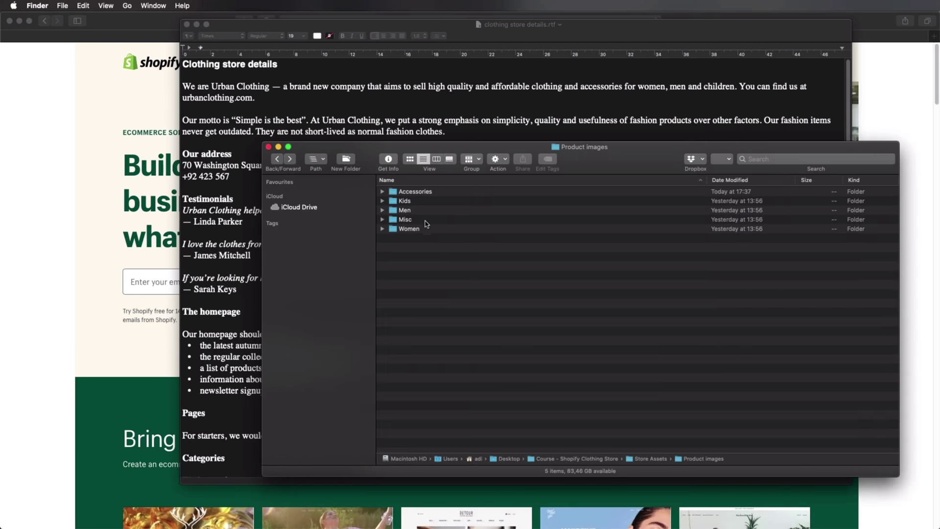
Preview the photos in the Women > Leather jacket folder, starting from distant-gaze.jpg, and return to Product images
double_click(425, 229)
double_click(431, 201)
left_click(432, 200)
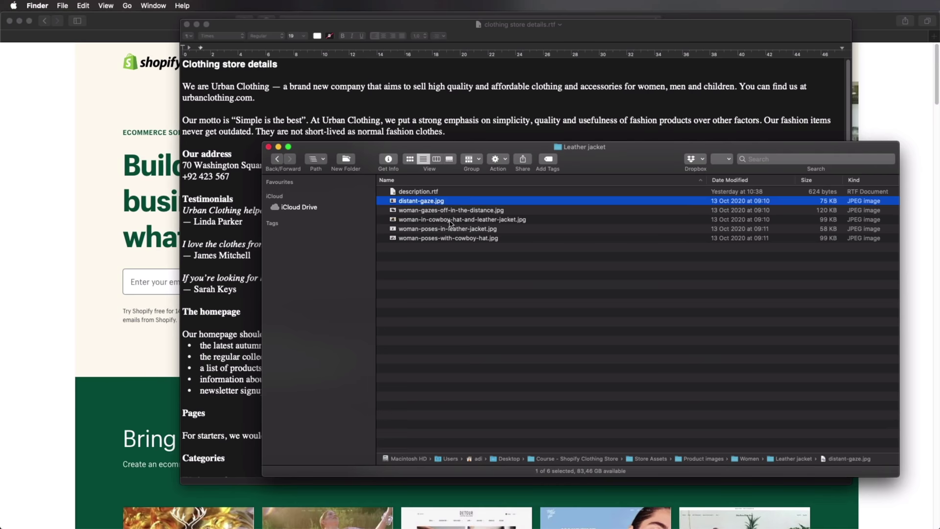
key("space")
key("Down")
key("Down")
key("Down")
key("Down")
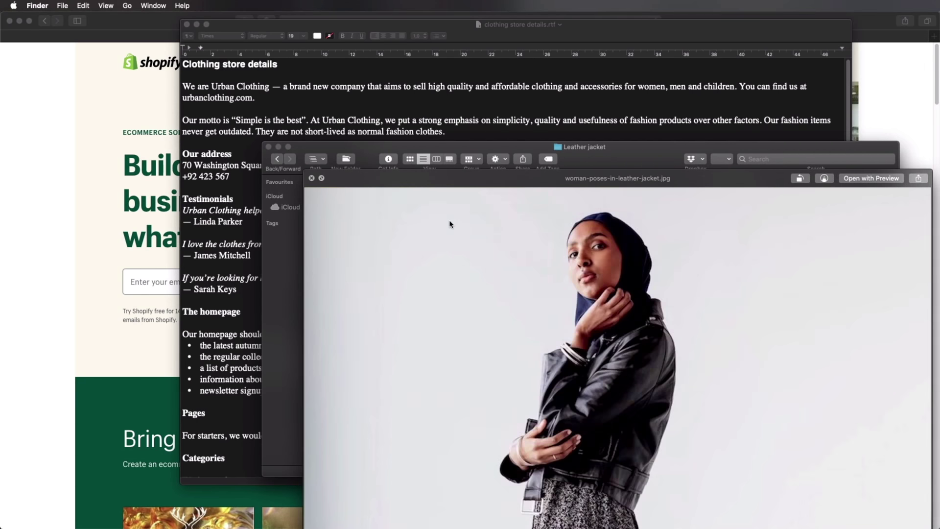
key("space")
left_click(465, 294)
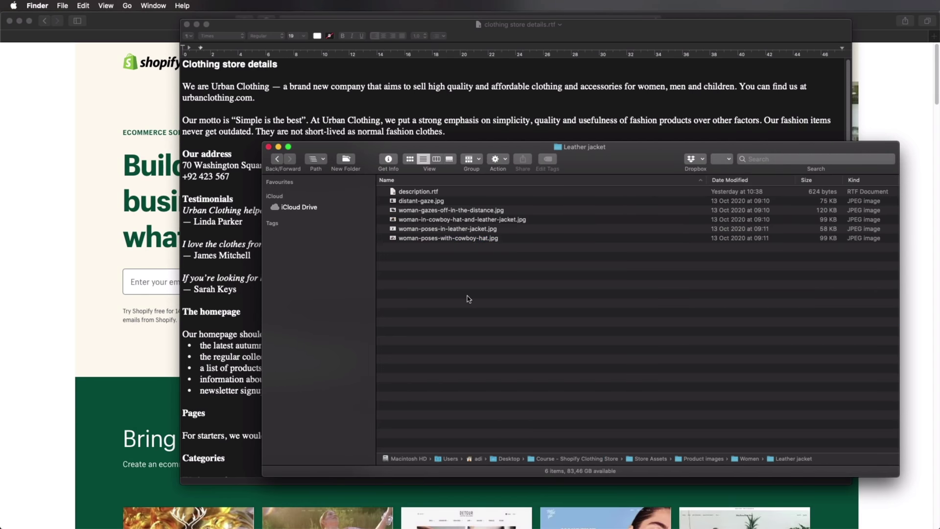
key("super+bracketleft")
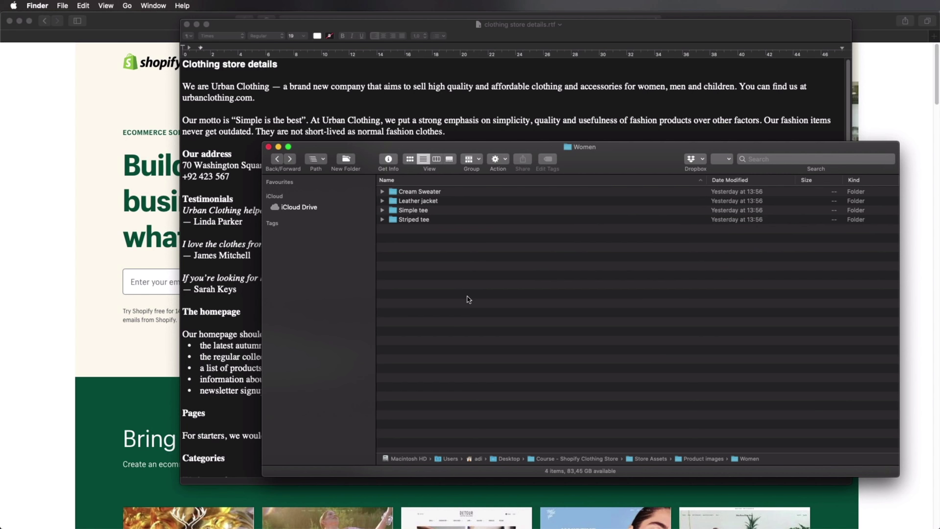
key("super+bracketleft")
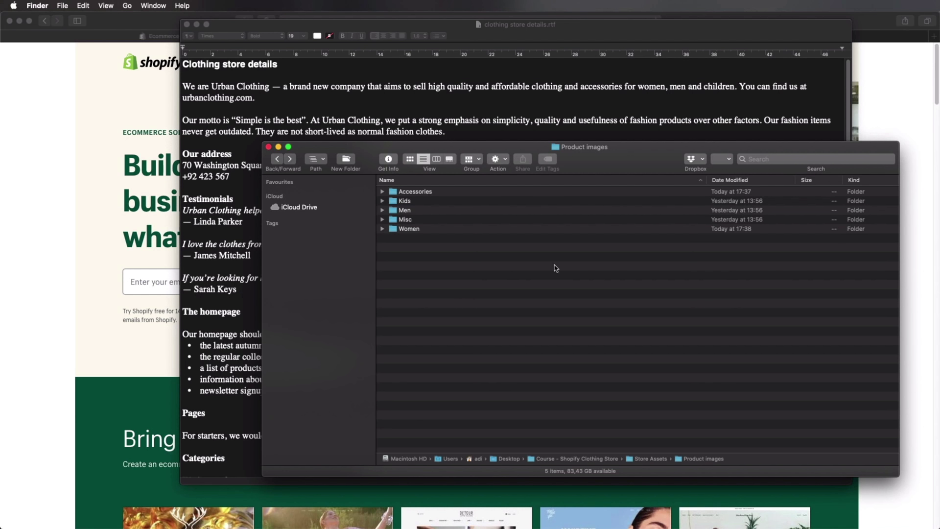
Switch to Safari and look through the lesson list of the How to Build a Shopify Store course page
left_click(920, 99)
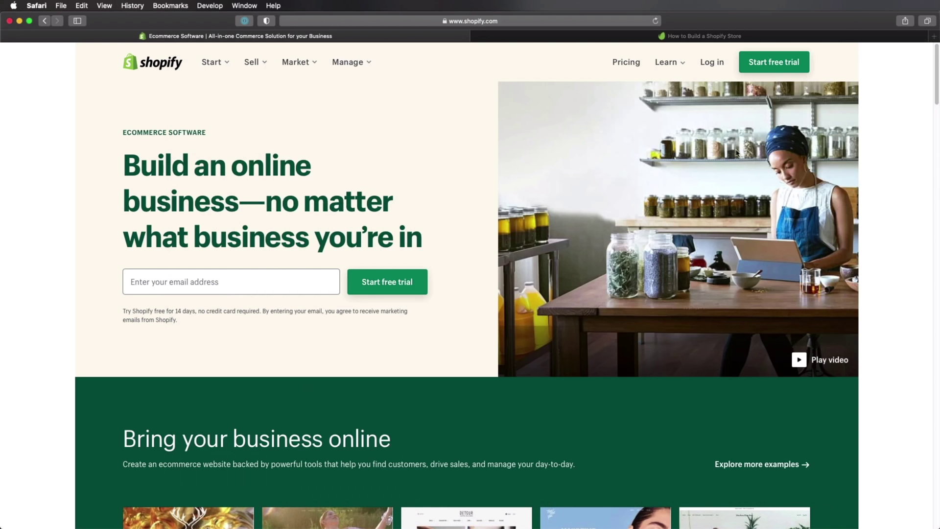
left_click(555, 39)
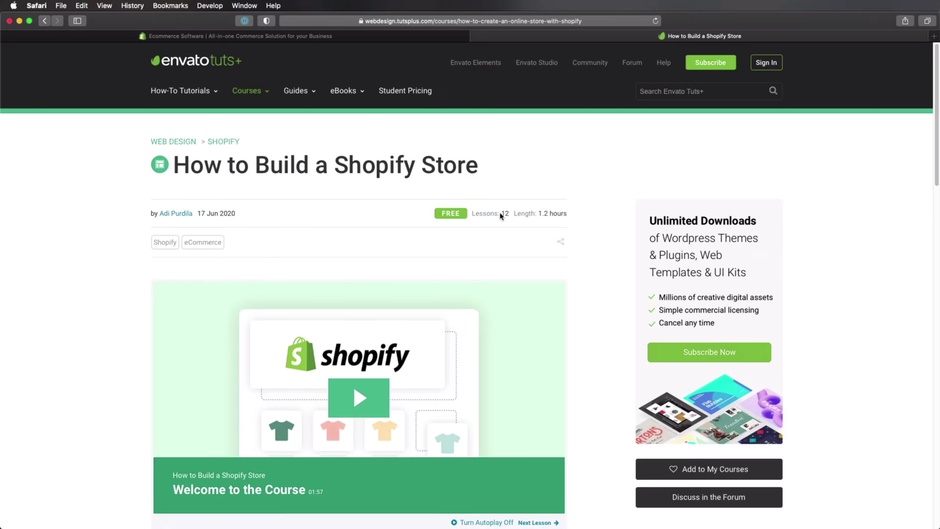
scroll(501, 216, "down", 10)
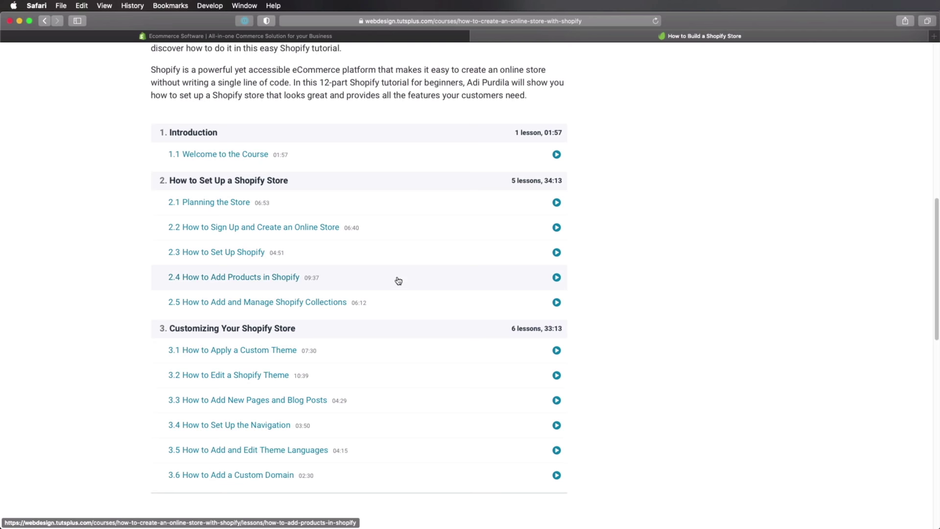
scroll(399, 281, "up", 10)
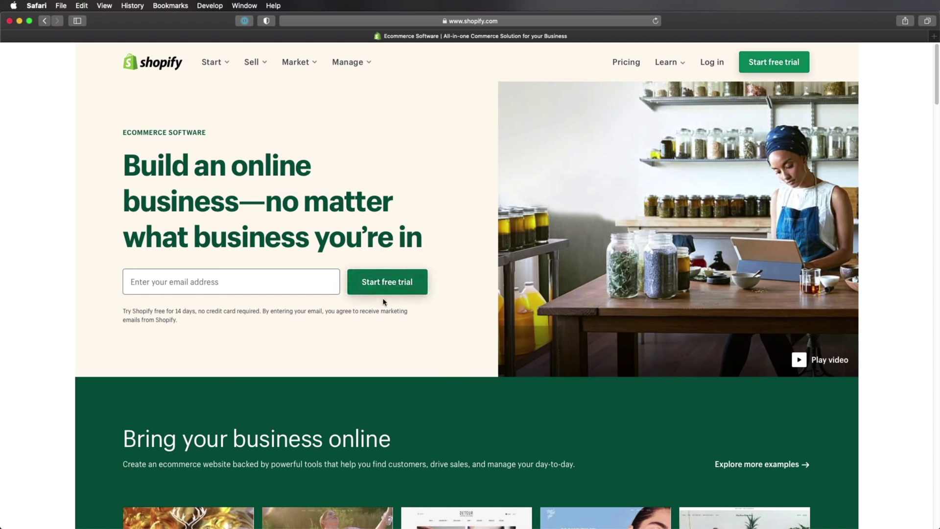
Start a Shopify free trial with the account e-mail and password, and create the store named UrbanClothingDemo
left_click(782, 64)
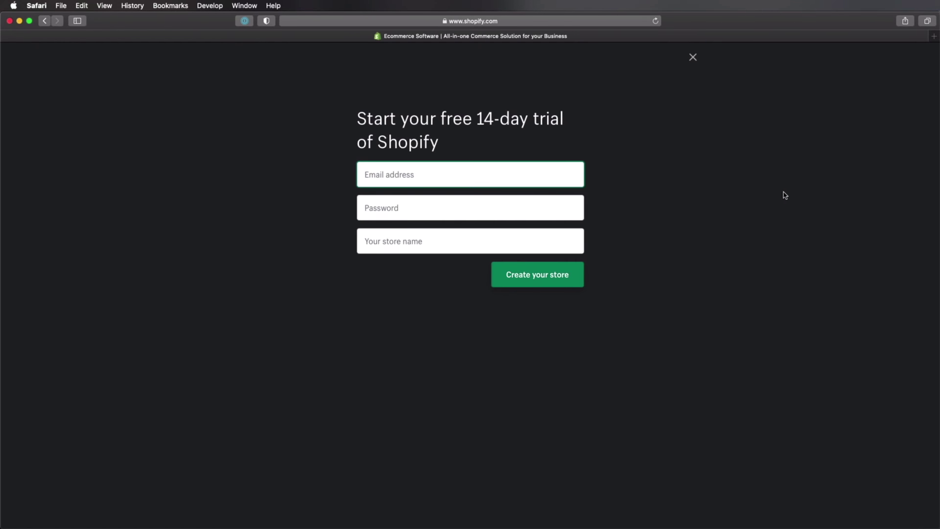
key("super+v")
left_click(470, 208)
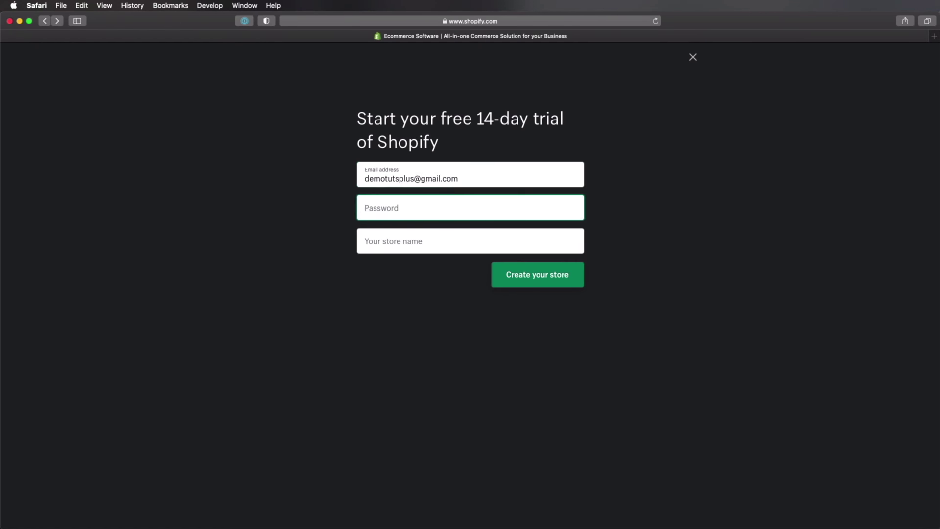
type("•••••••••••")
key("Tab")
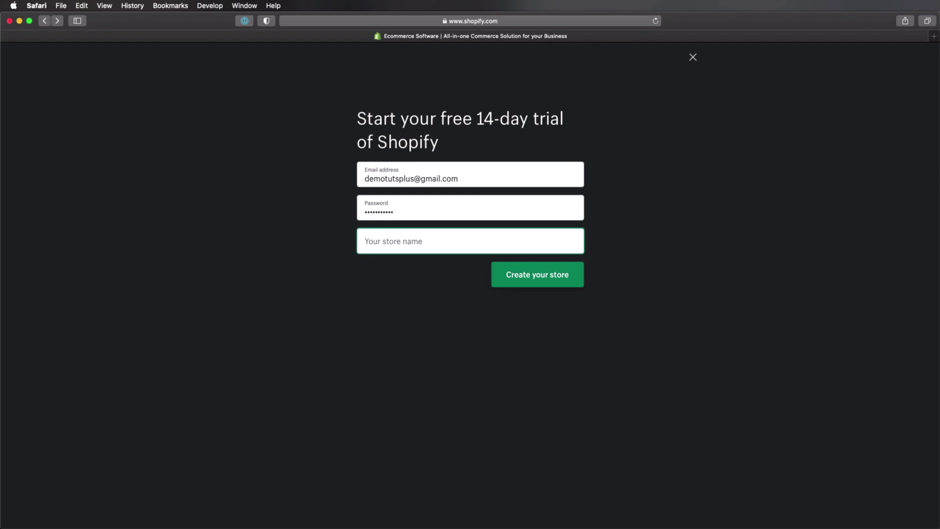
type("Urban")
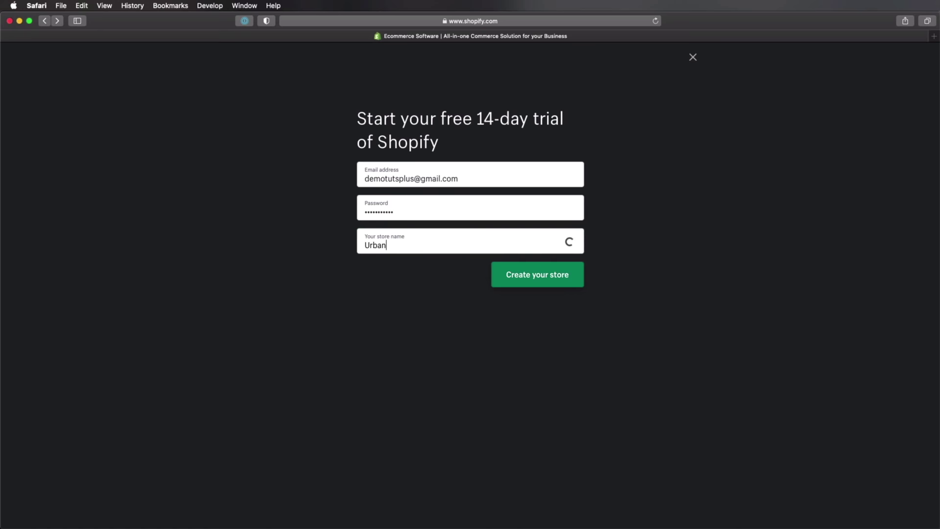
type("ClothingDemo")
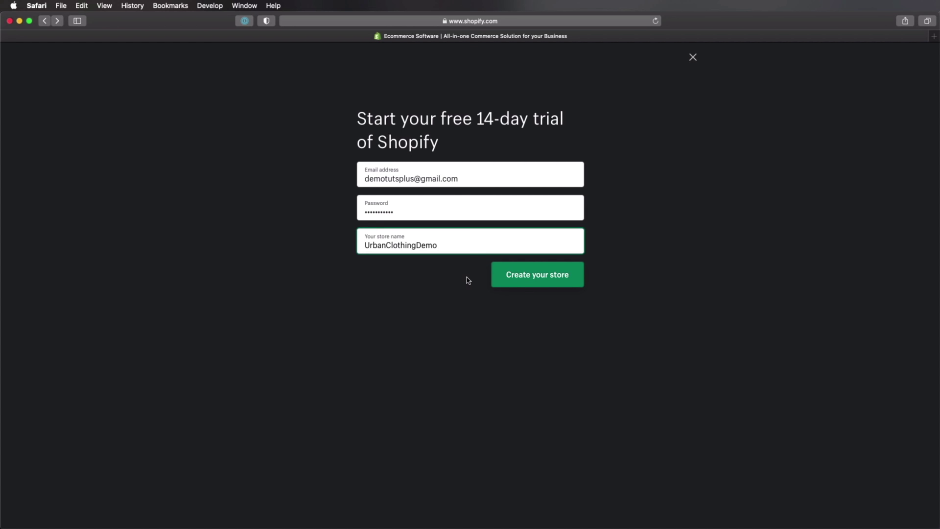
left_click(553, 287)
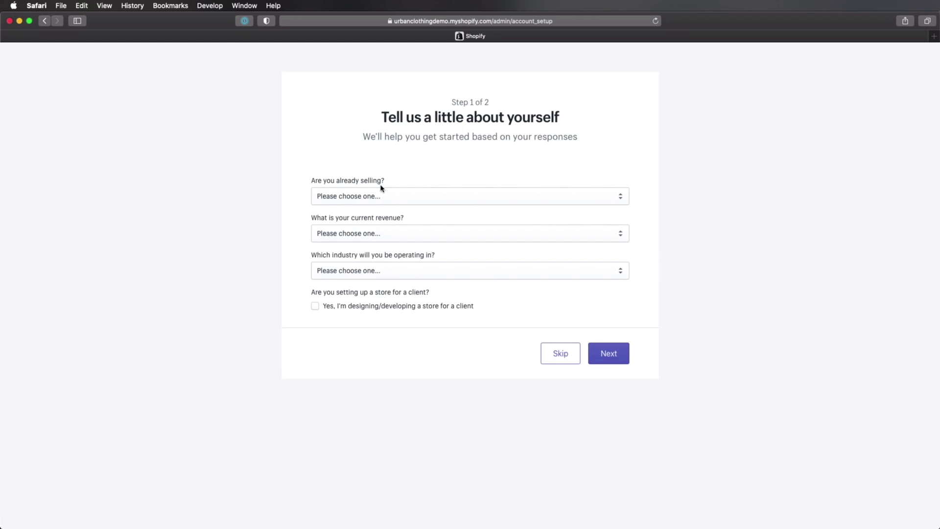
Answer the selling questions with "I'm not selling products yet" and "Yes, I have product and I'll be ready to launch in a few weeks"
left_click(398, 198)
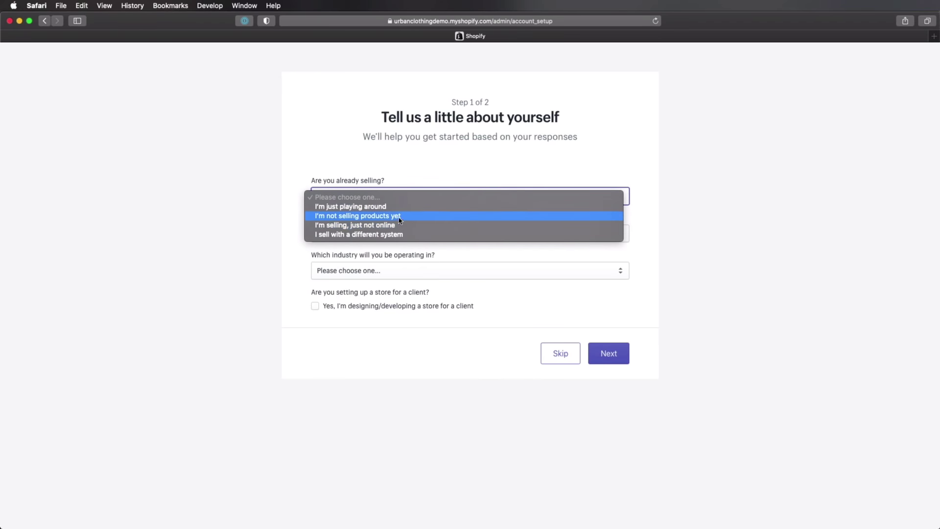
left_click(400, 216)
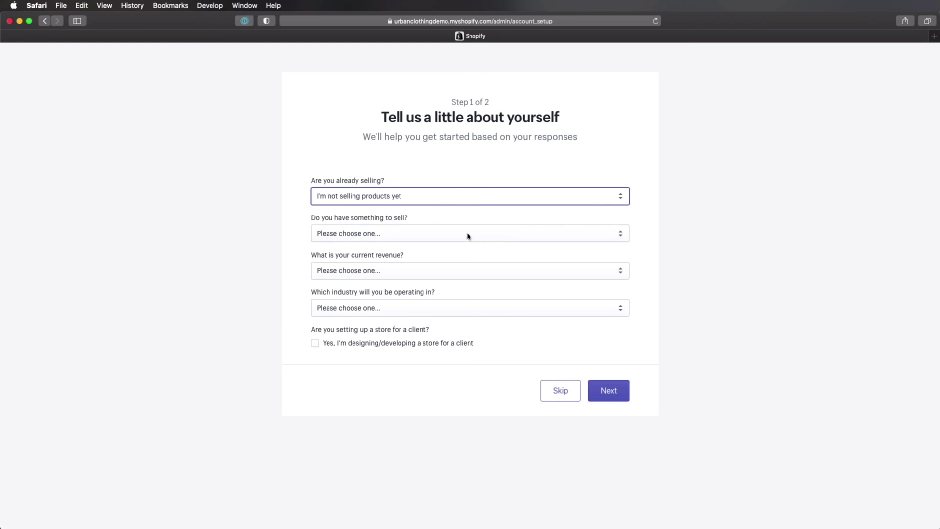
left_click(407, 239)
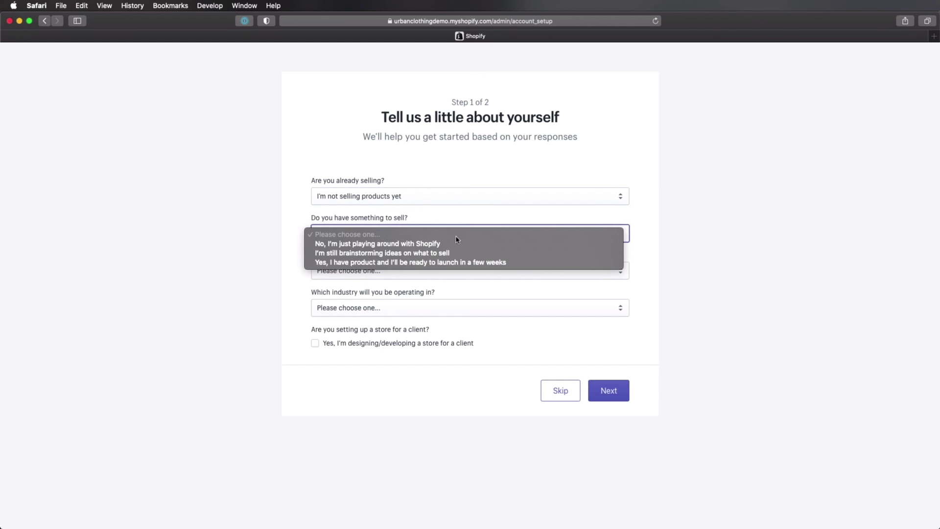
left_click(486, 262)
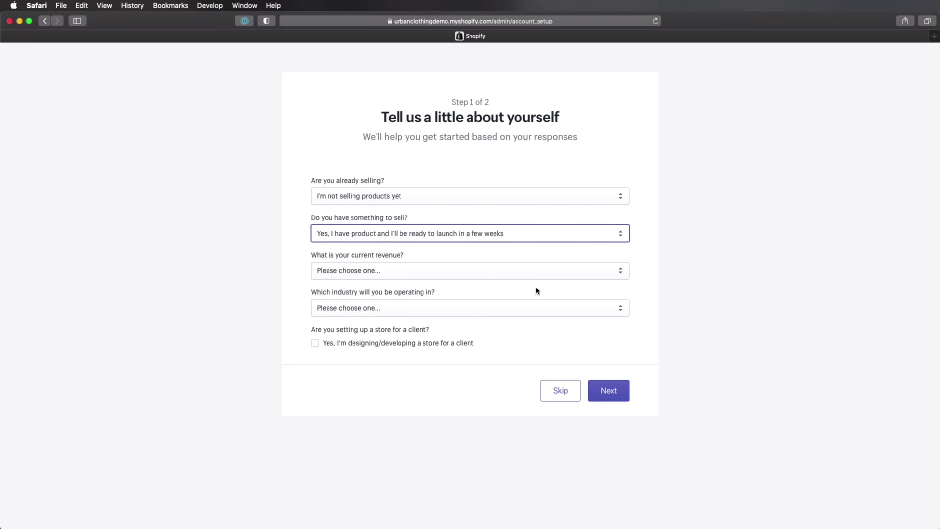
Set the current revenue to "lei0 RON (I'm just getting started)" and the industry to Clothing, and continue to the address form
left_click(412, 275)
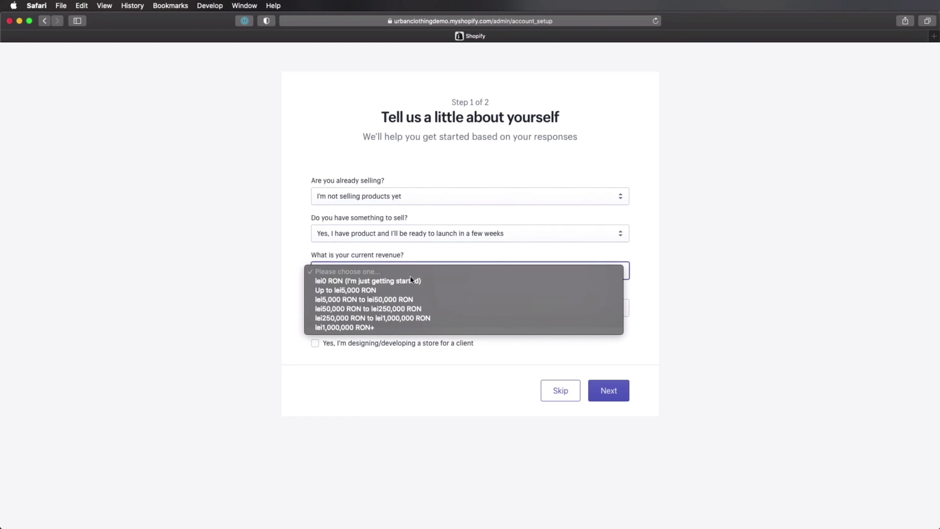
left_click(413, 282)
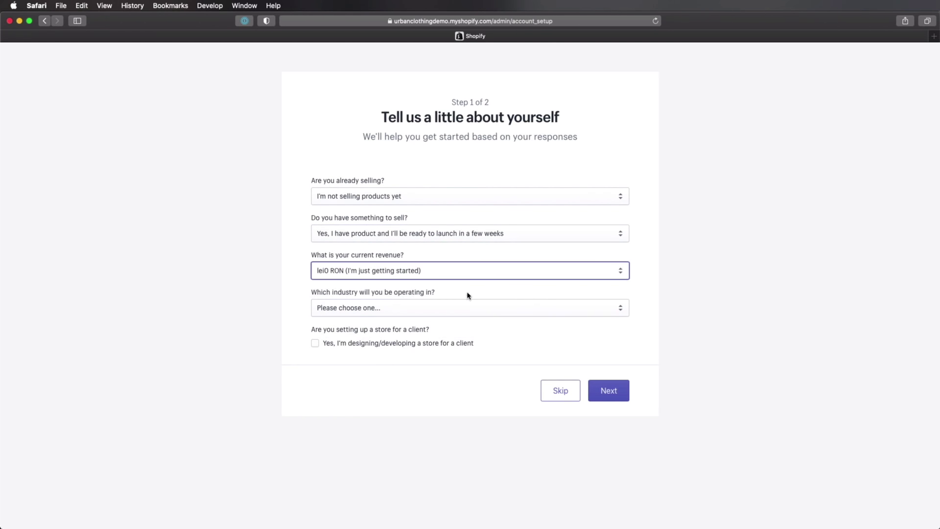
left_click(403, 314)
left_click(404, 328)
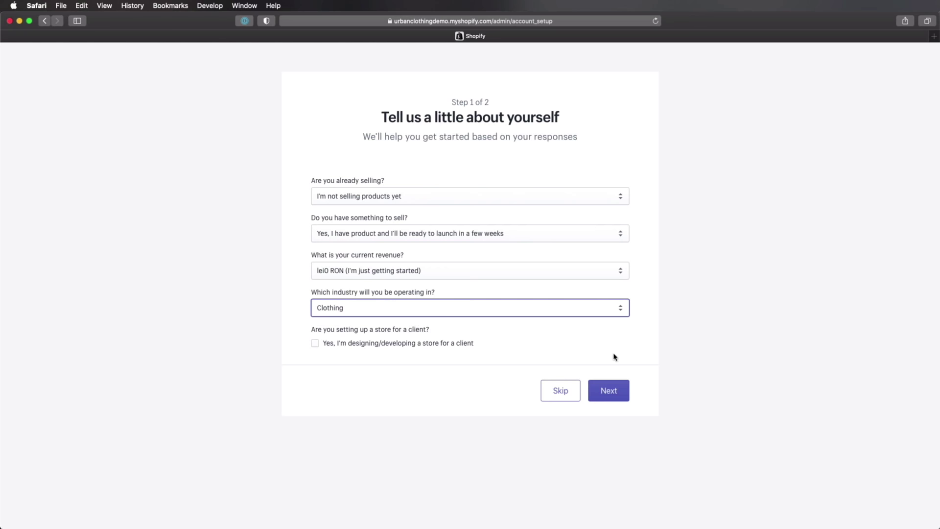
left_click(621, 399)
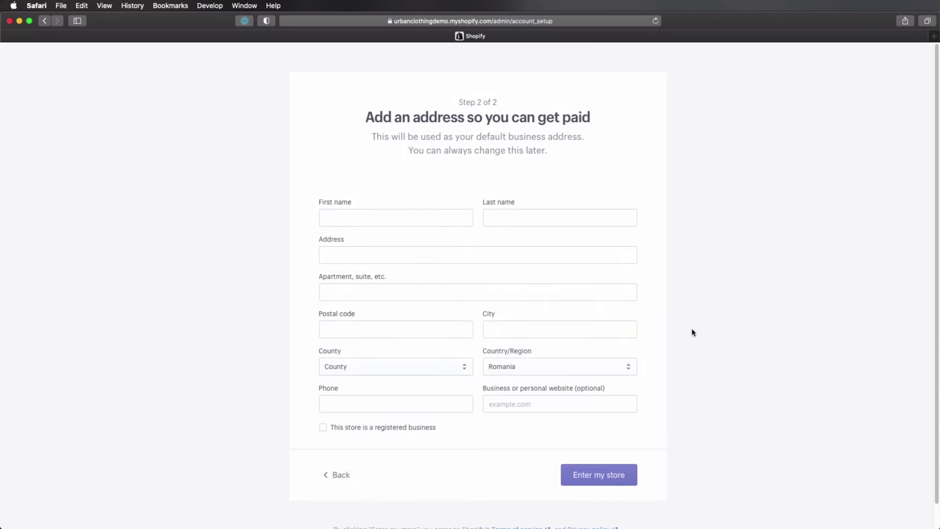
Fill in the owner's name, business address, postal code, city, county and phone number, and enter the store
scroll(689, 306, "down", 1)
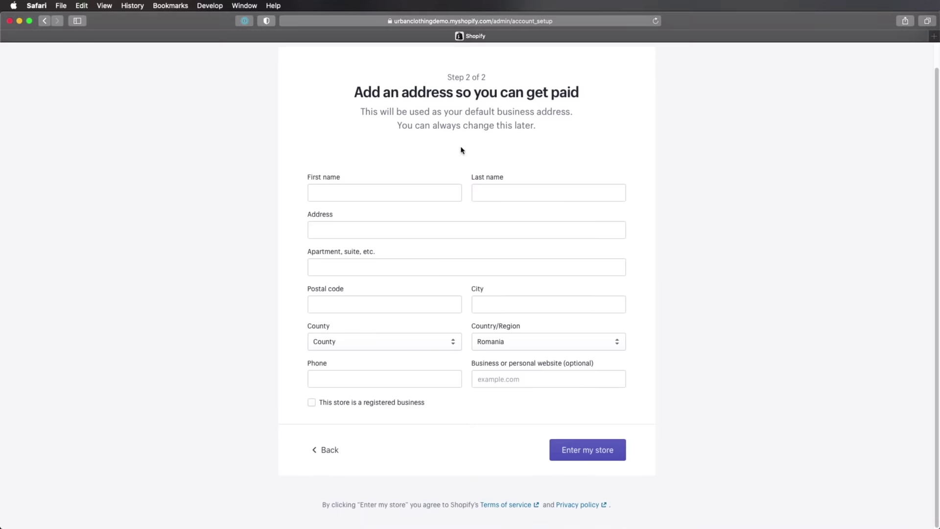
left_click(389, 267)
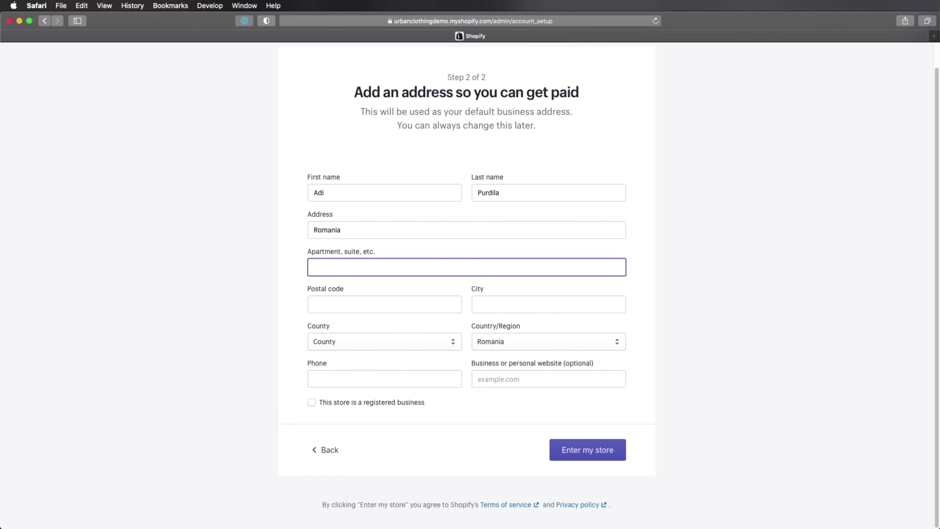
type("Romania")
key("Tab")
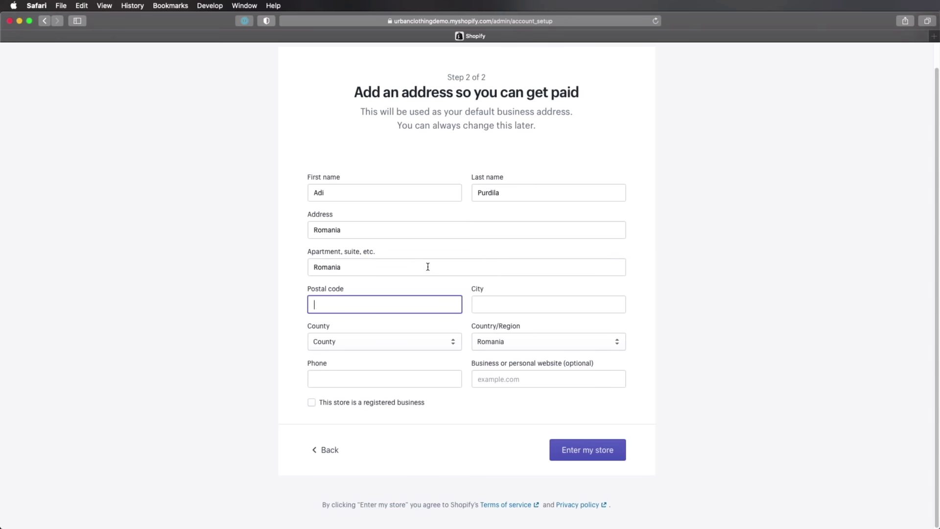
type("726252")
key("Tab")
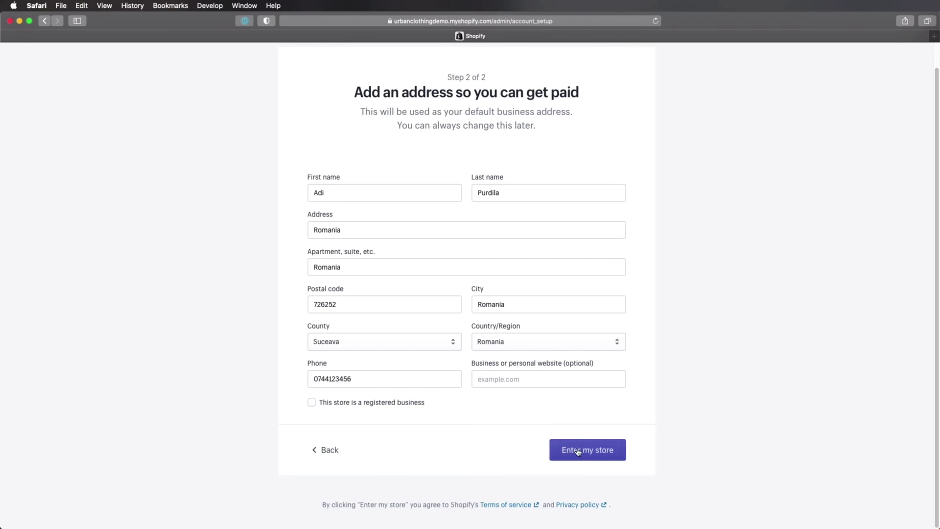
left_click(578, 452)
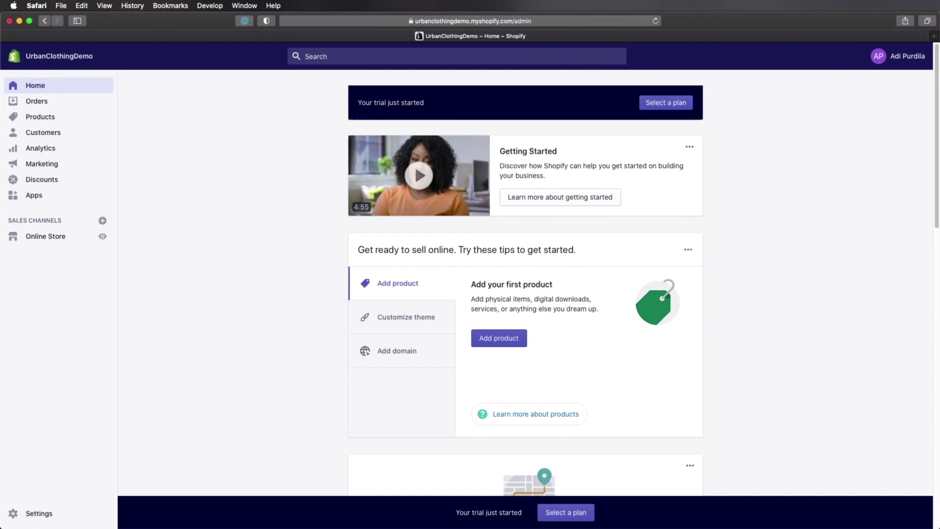
Switch to TextEdit, review the Categories section of clothing store details.rtf, and return to the Shopify admin in Safari
key("super+Tab")
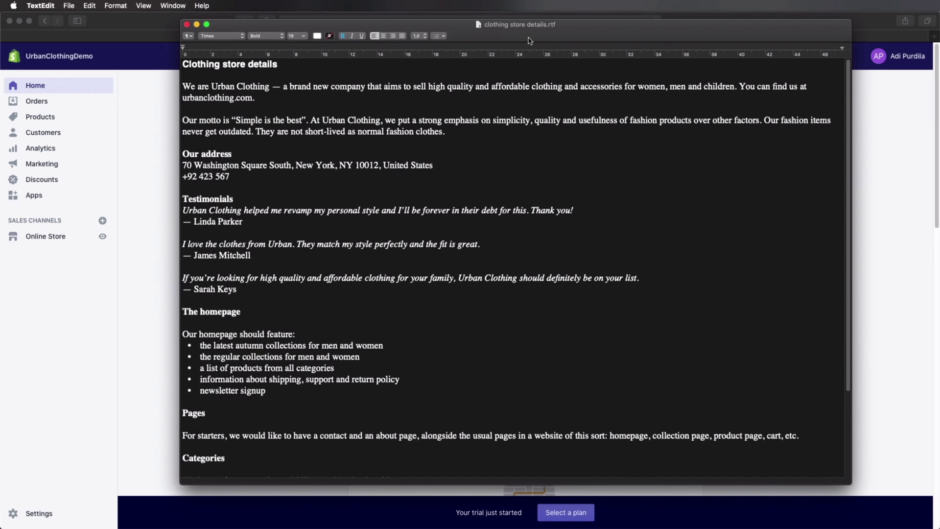
left_click_drag(541, 36, 559, 41)
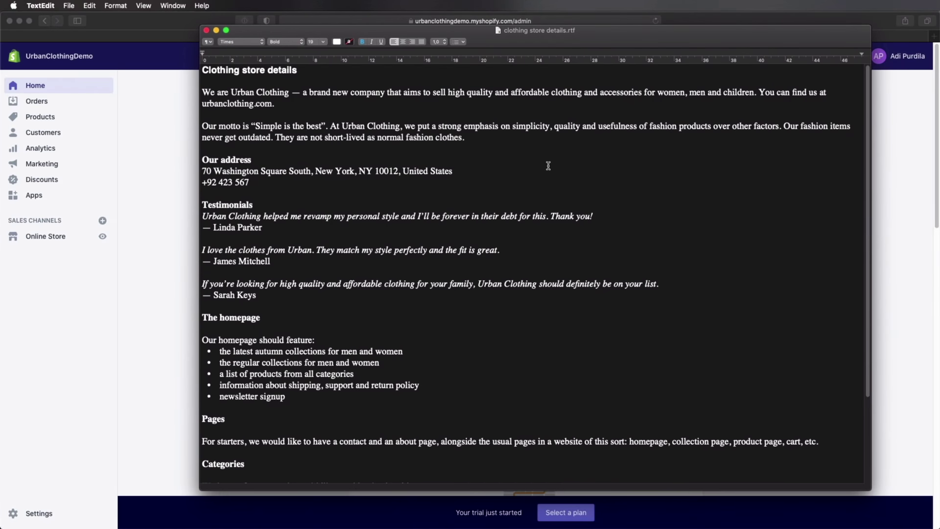
scroll(549, 165, "down", 5)
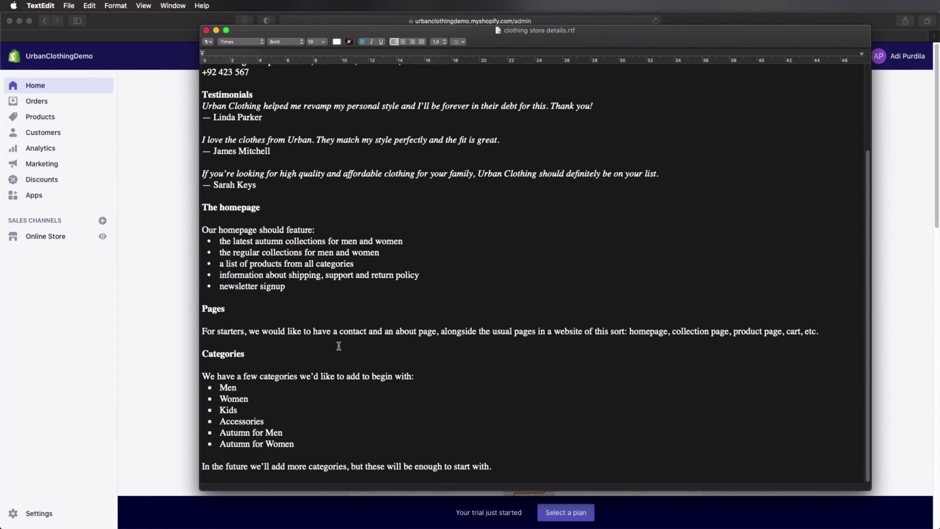
left_click(234, 365)
left_click_drag(220, 432, 303, 445)
left_click(296, 434)
left_click(164, 198)
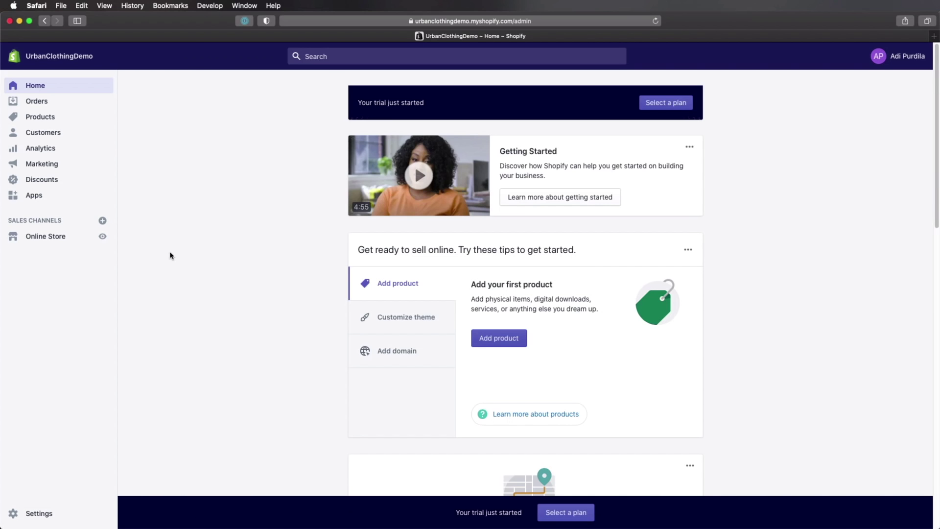
Delete the default Home page collection from the store's product collections
left_click(49, 117)
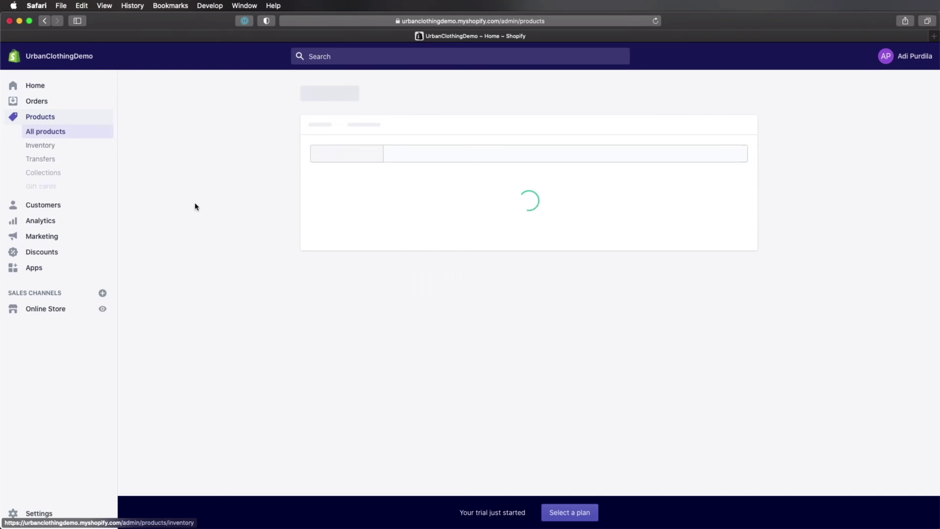
left_click(44, 173)
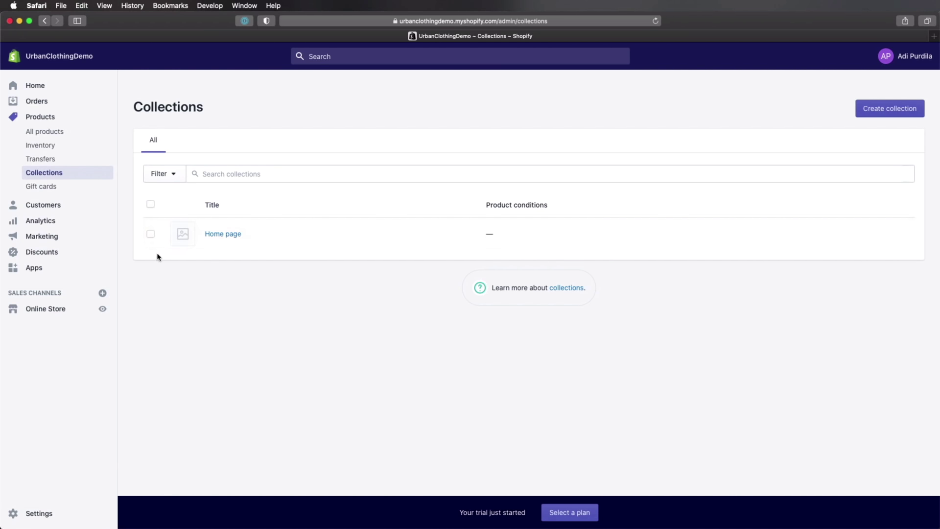
left_click(151, 236)
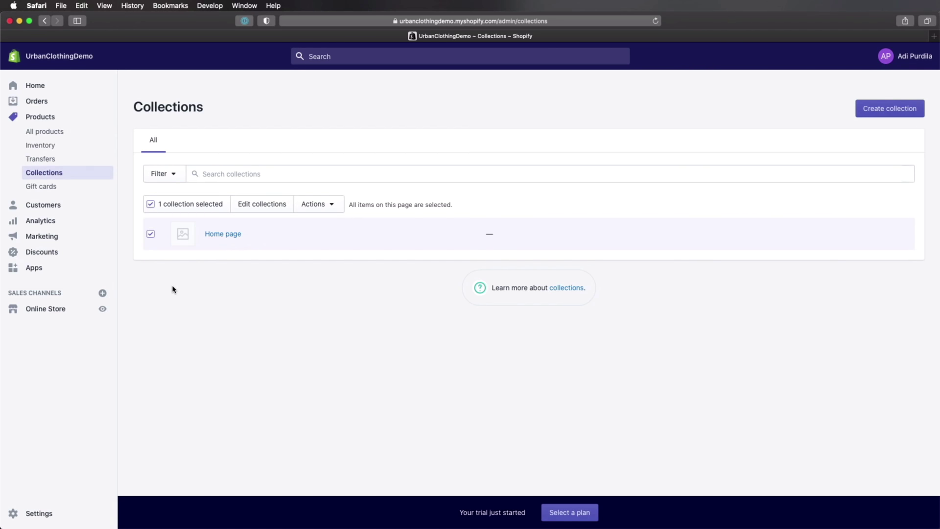
left_click(331, 207)
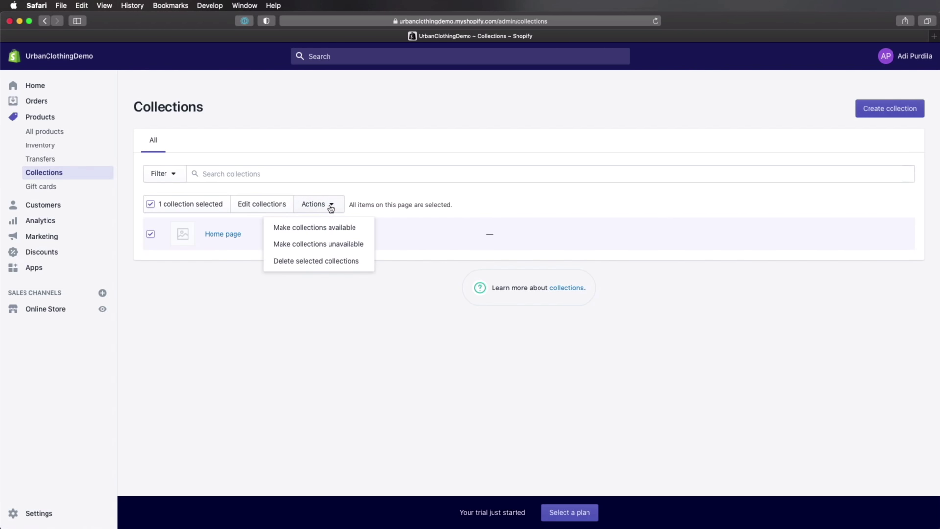
left_click(333, 263)
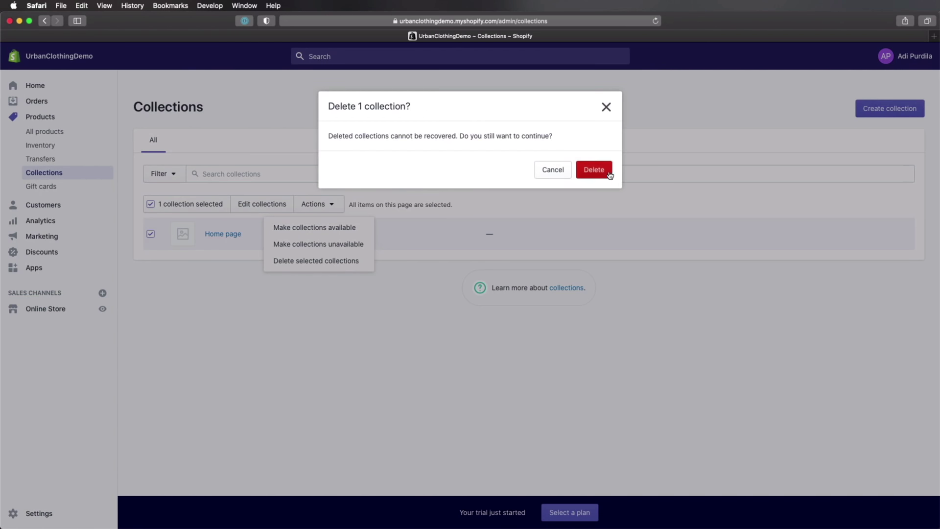
left_click(594, 169)
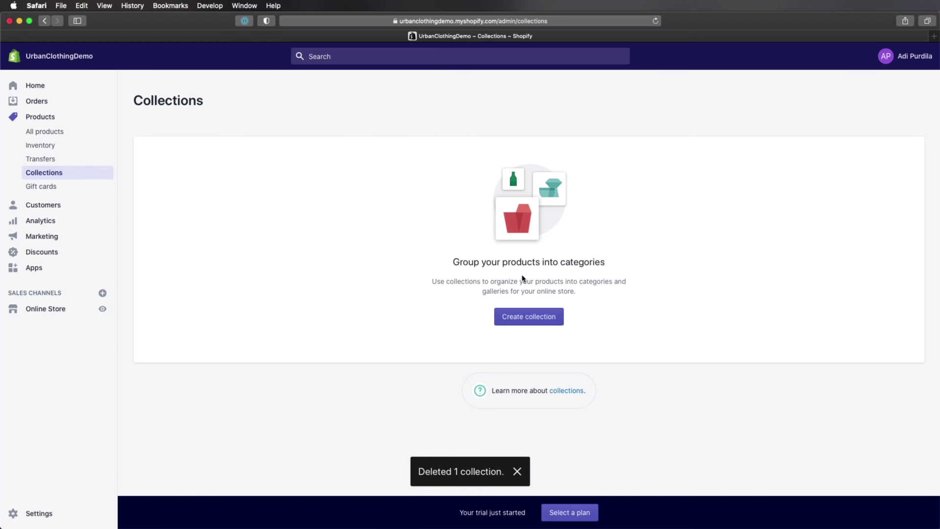
Start a new collection titled Men, as listed in the brief, with the description "Clothing and accessories for men."
left_click(536, 318)
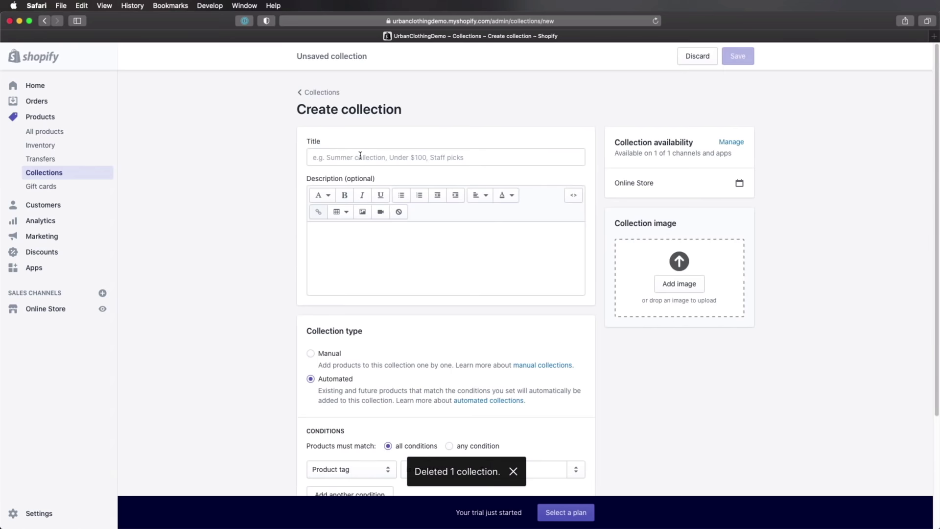
key("super+Tab")
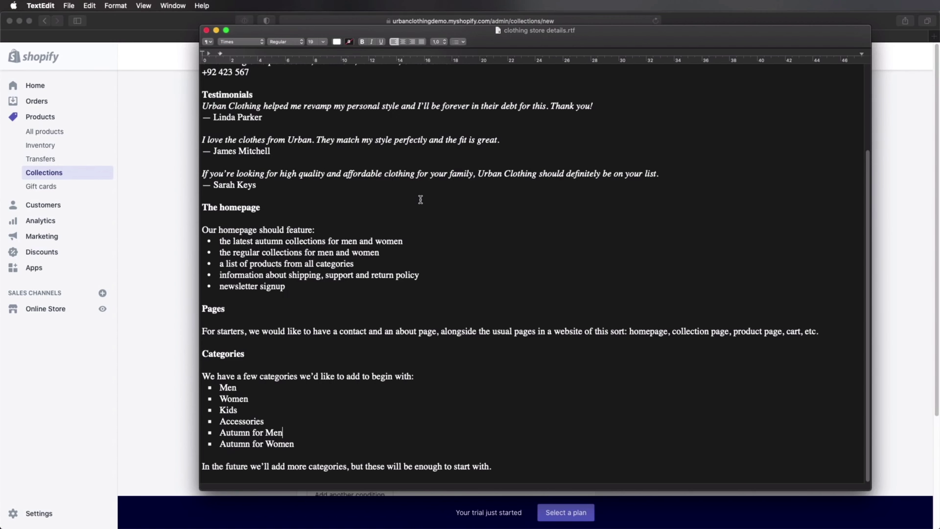
key("super+Tab")
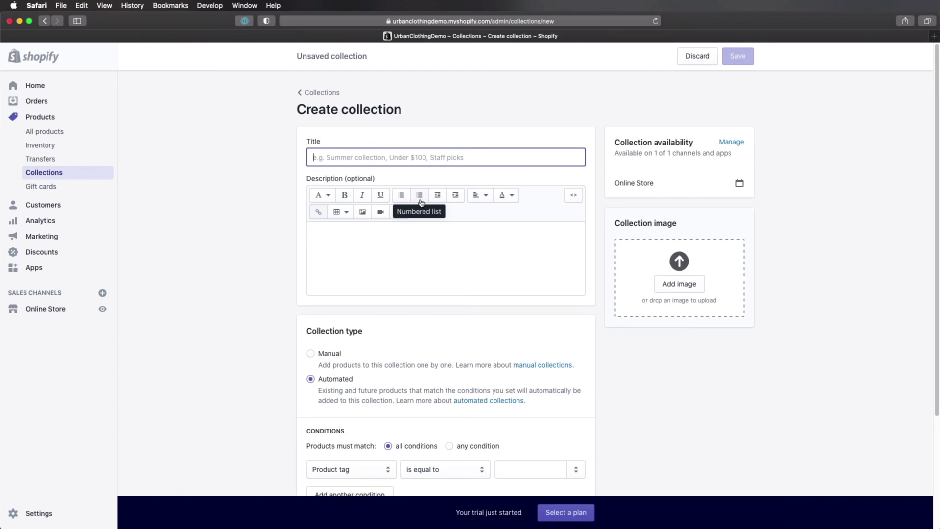
type("Men")
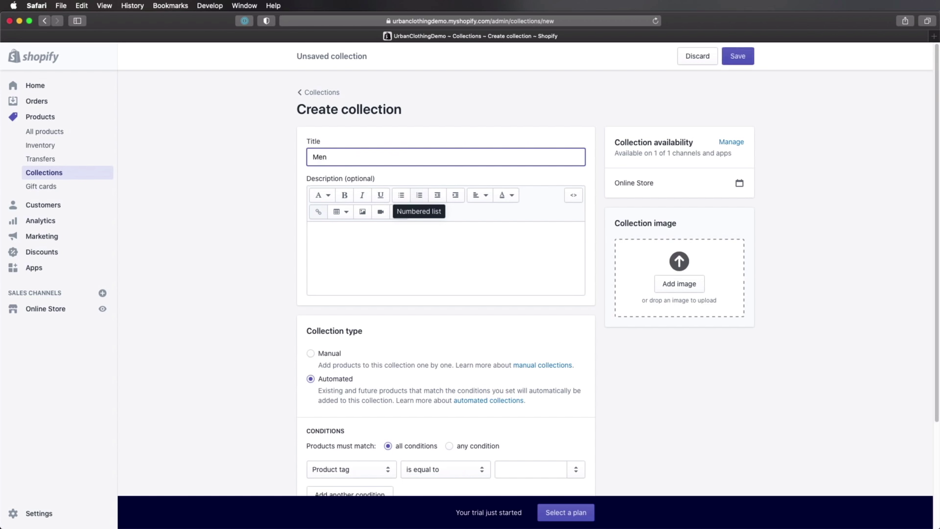
left_click(396, 246)
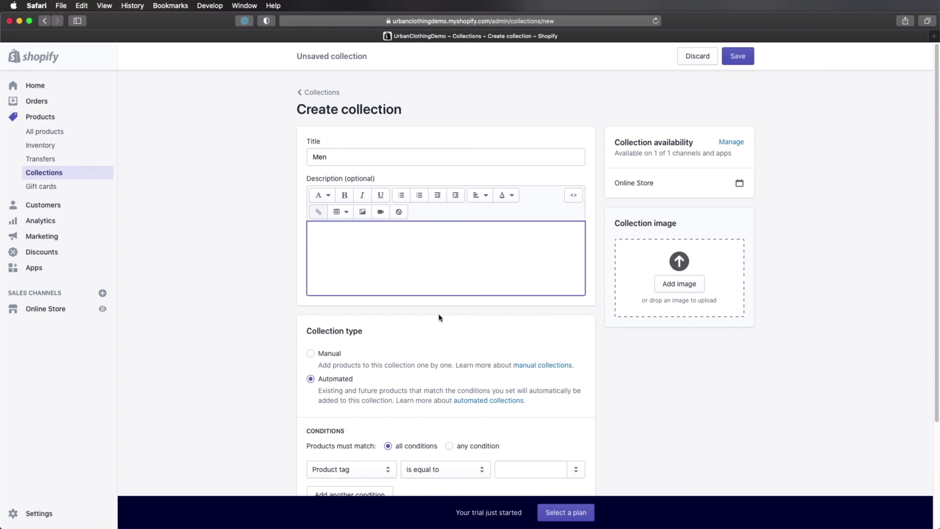
type("Clothing and accessories for men.")
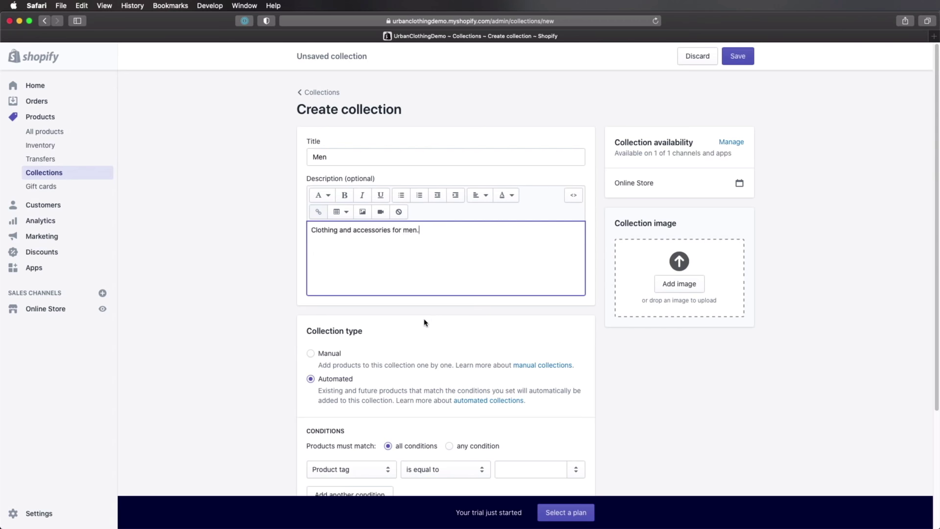
Set the Men collection's type to Manual and check its search engine listing preview
scroll(498, 231, "down", 5)
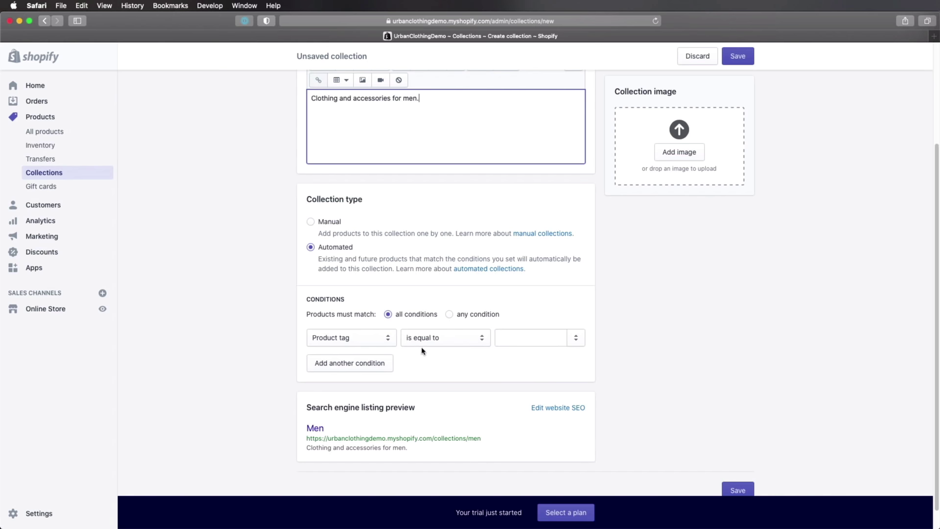
left_click(329, 223)
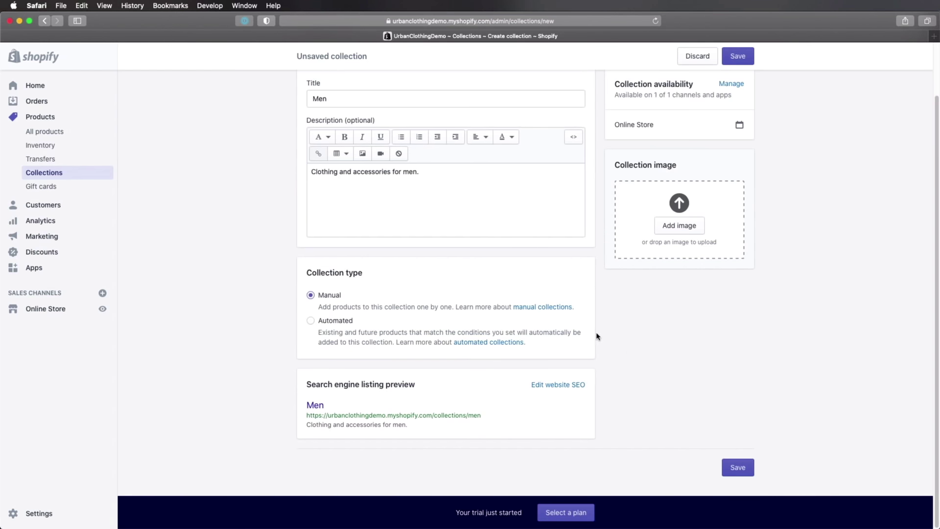
scroll(609, 340, "up", 2)
scroll(577, 327, "down", 2)
left_click_drag(308, 424, 409, 424)
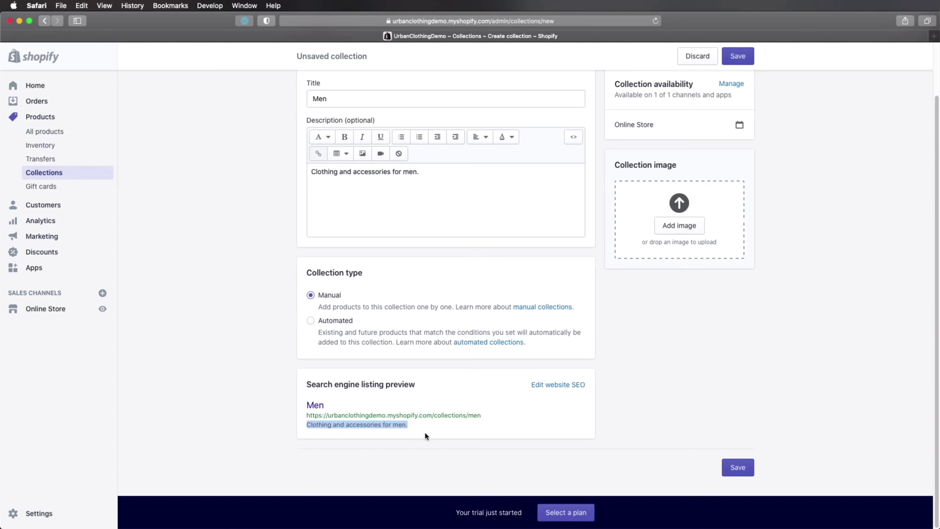
left_click(426, 435)
scroll(720, 130, "up", 2)
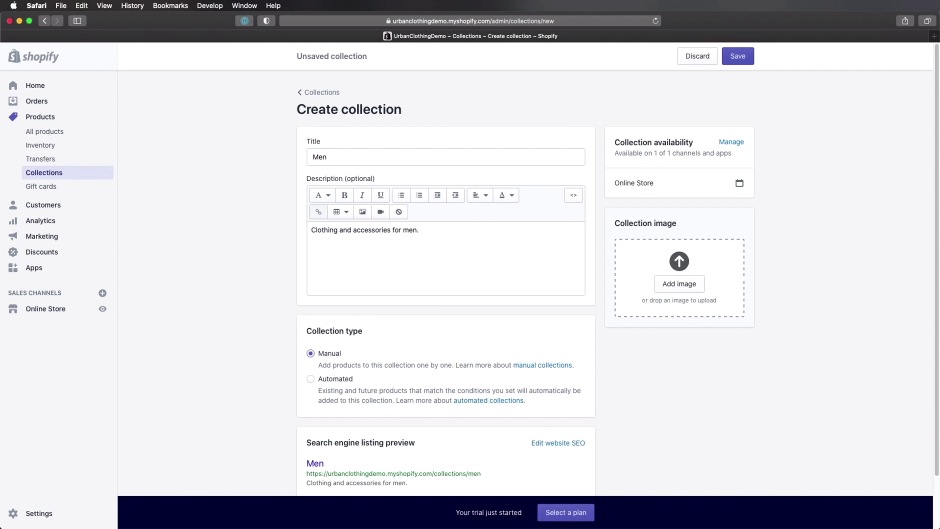
Switch to Finder, open the Misc folder in Product images, and preview the avatar and category pictures
key("super+Tab")
double_click(431, 223)
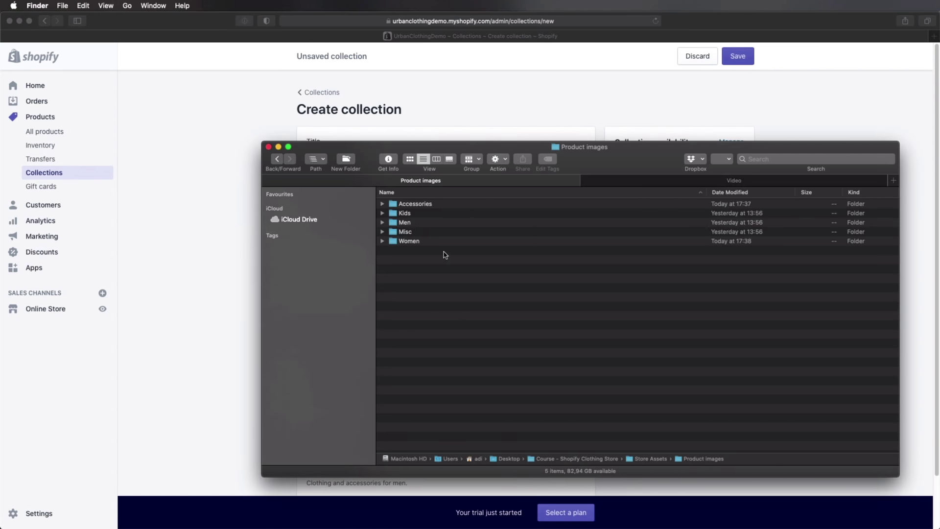
double_click(416, 232)
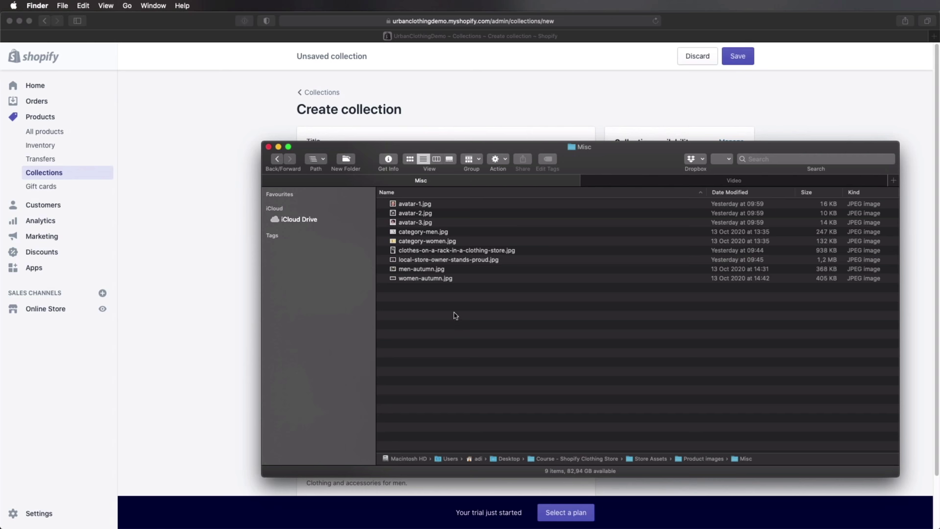
left_click(430, 233)
left_click(431, 206)
key("space")
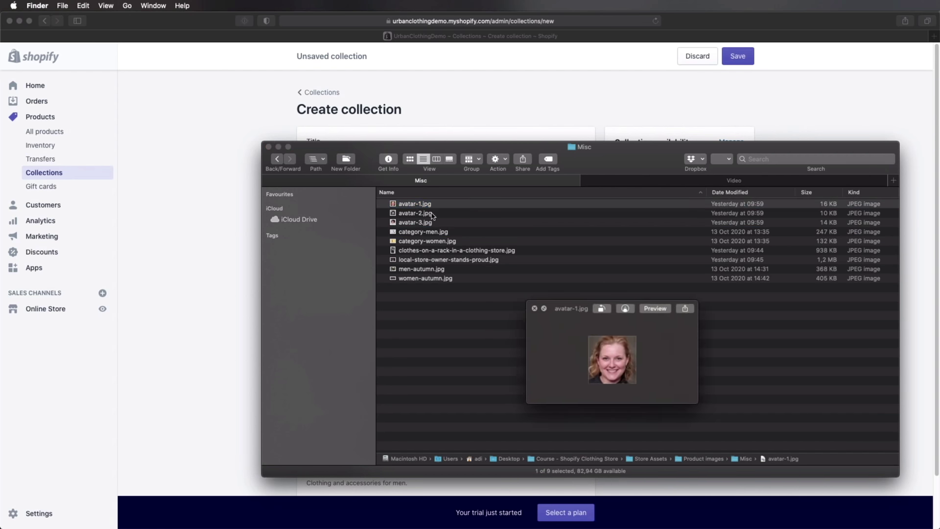
key("Down")
key("Down")
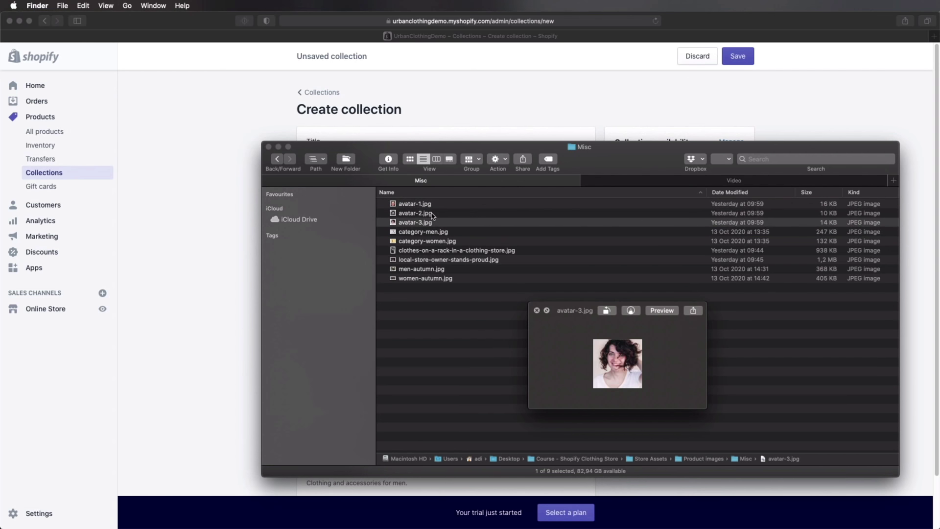
key("Down")
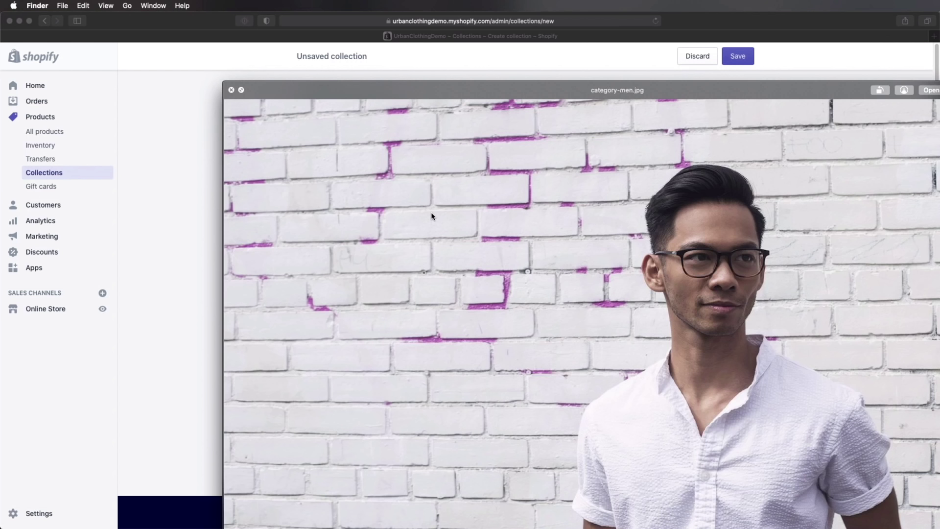
key("Down")
key("space")
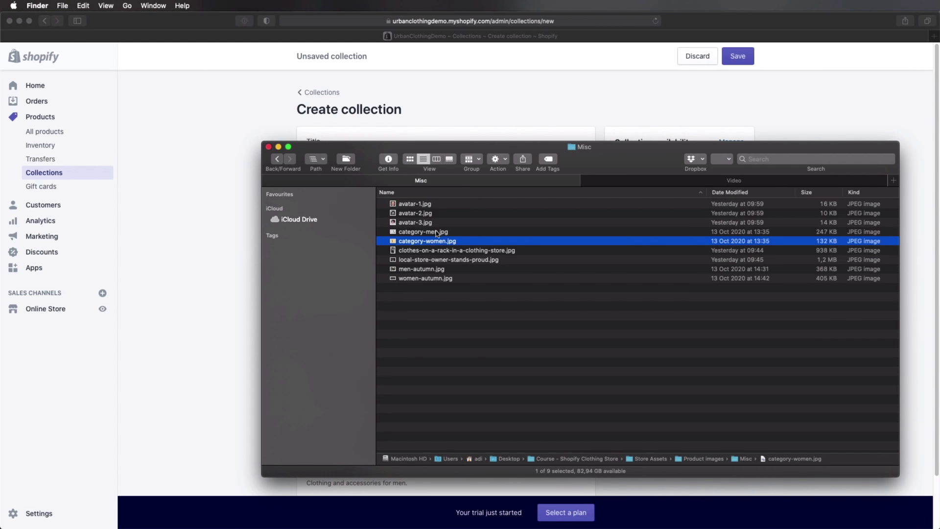
Upload category-men.jpg from the Misc folder as the Men collection's image in Safari, and save the collection
left_click_drag(599, 158, 320, 137)
left_click_drag(144, 212, 714, 318)
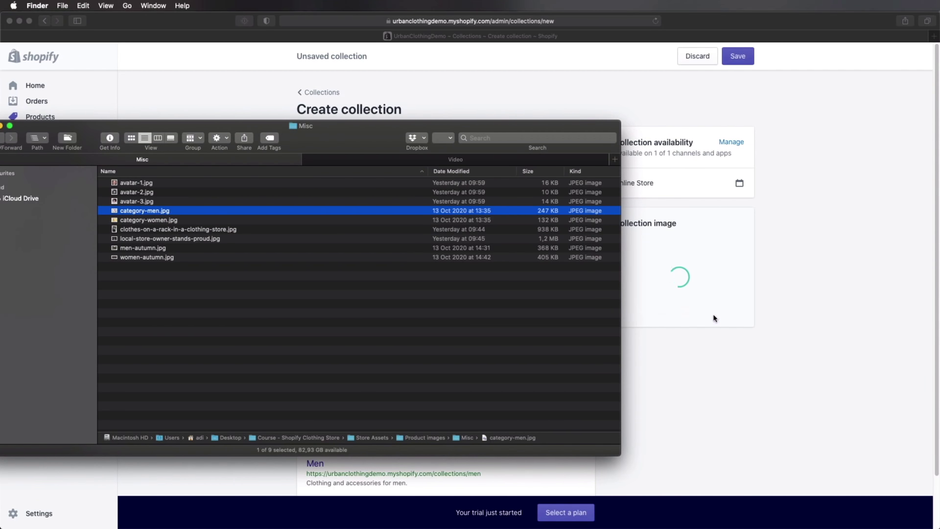
left_click(713, 319)
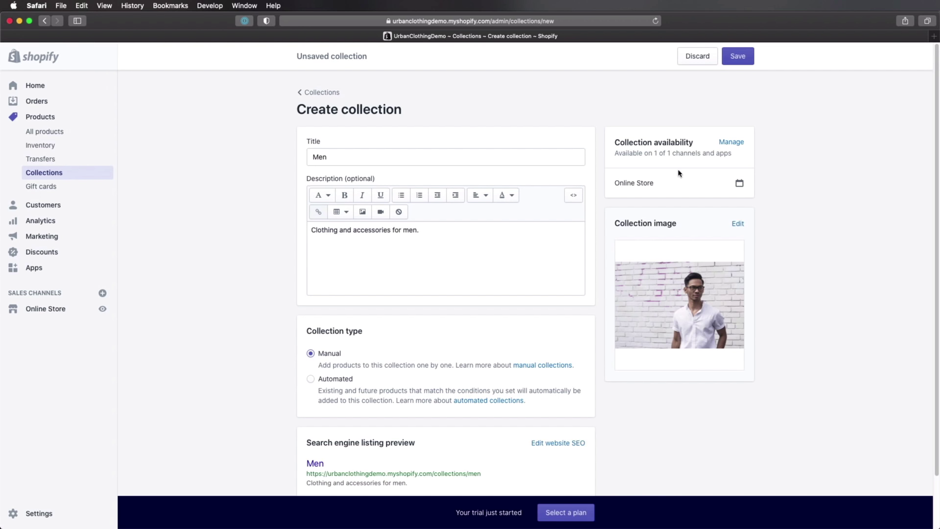
left_click(739, 55)
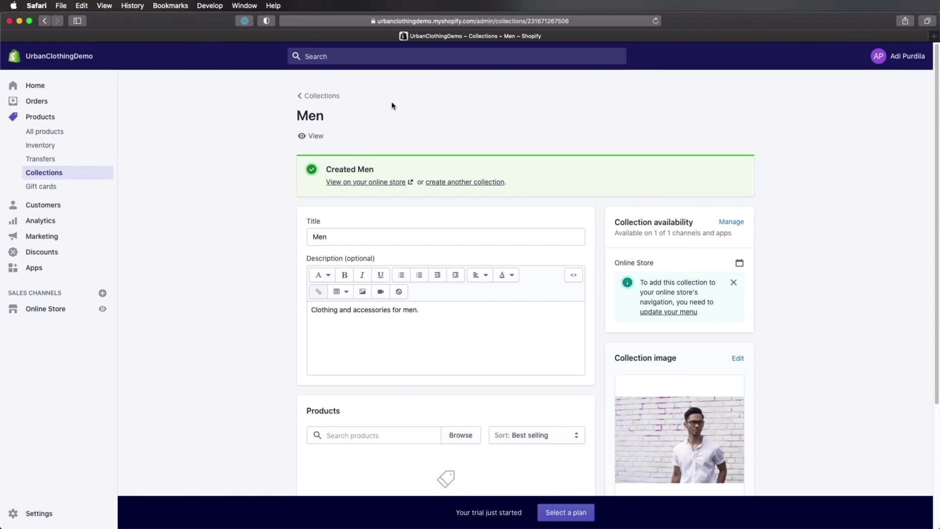
scroll(591, 273, "down", 5)
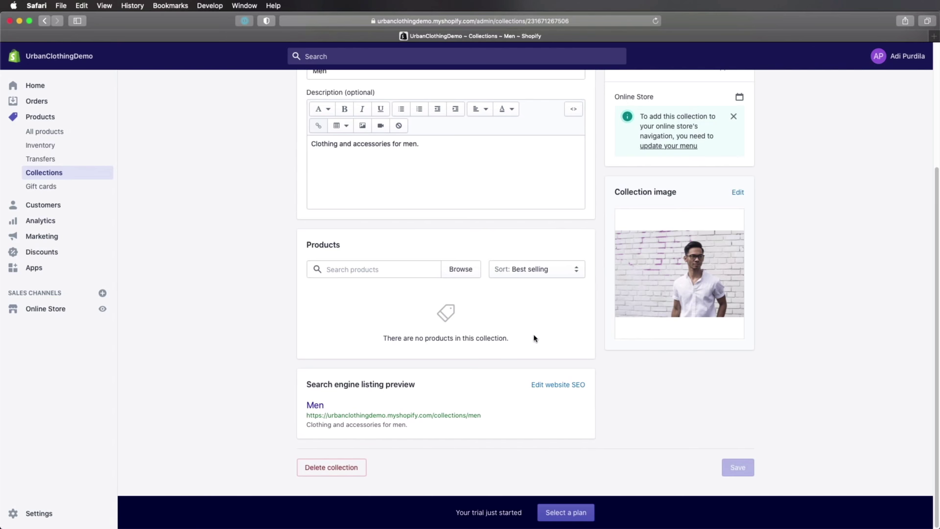
scroll(534, 337, "up", 5)
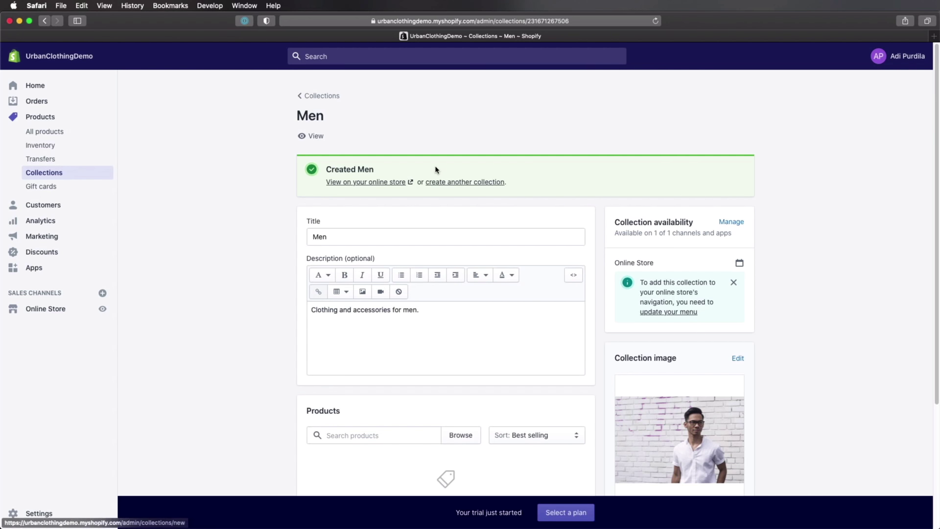
Start another manual collection titled Women with the description "Clothes and accessories for women."
left_click(483, 186)
left_click(366, 162)
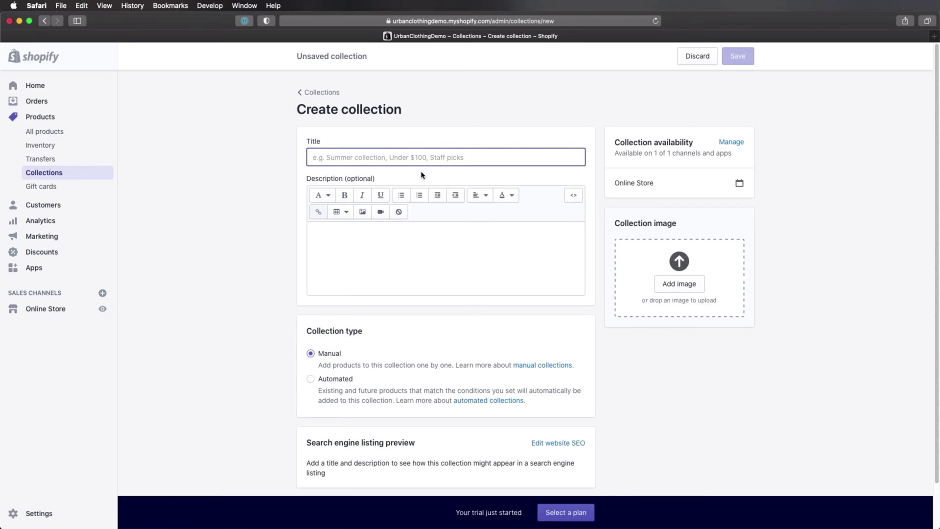
type("Women")
key("Tab")
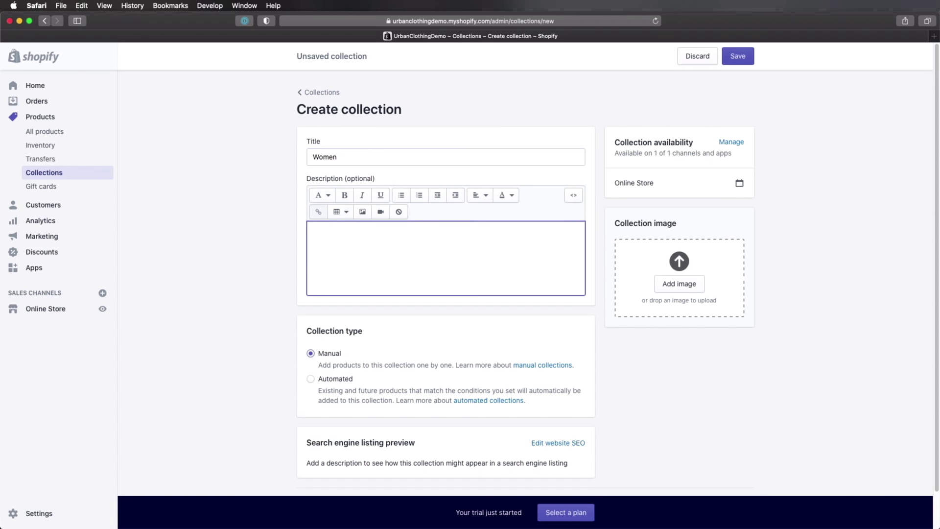
type("Clothes and accessories for women.")
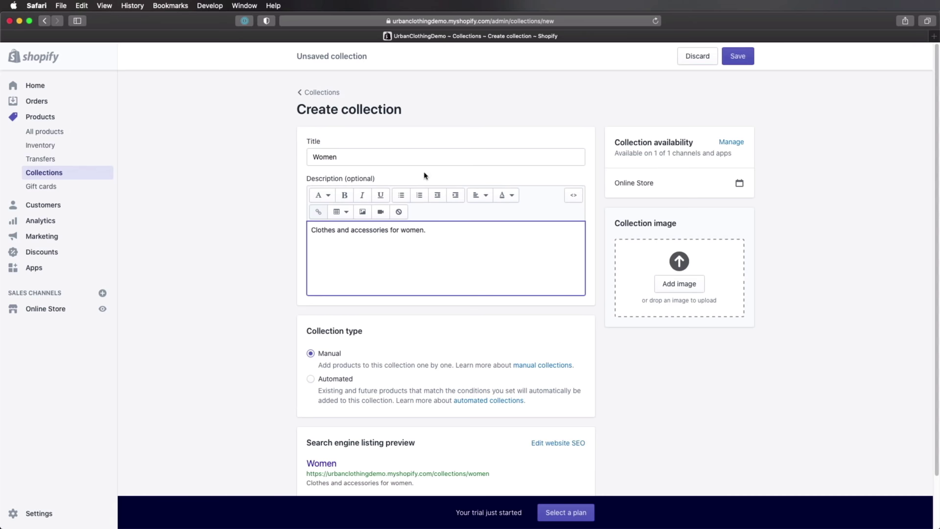
scroll(451, 201, "down", 3)
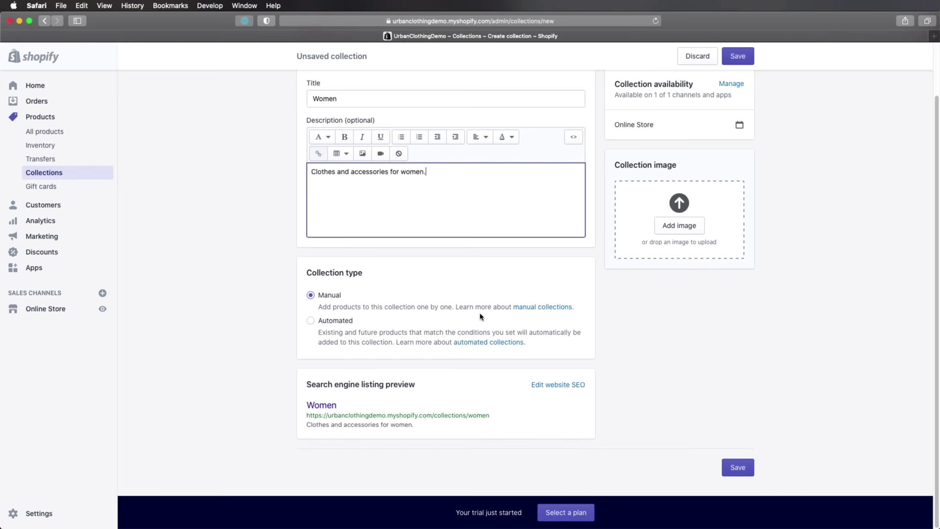
scroll(539, 304, "up", 3)
Upload category-women.jpg from the Finder folder as the Women collection's image and save the collection
key("super+Tab")
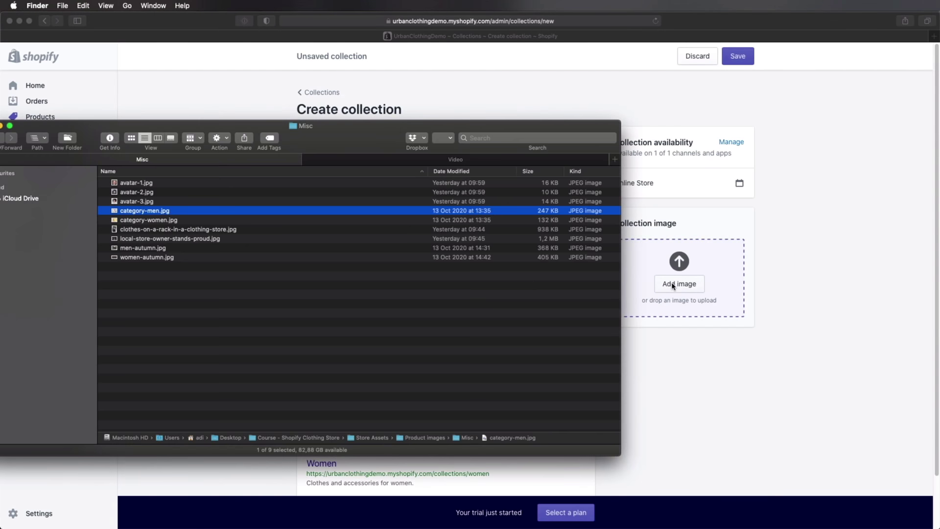
left_click(154, 222)
left_click_drag(155, 221, 661, 265)
left_click(709, 433)
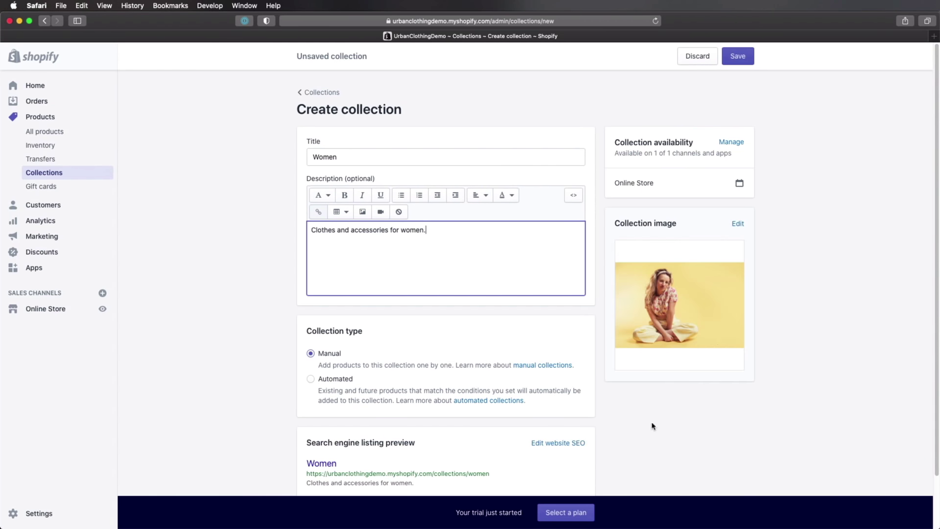
scroll(656, 427, "down", 2)
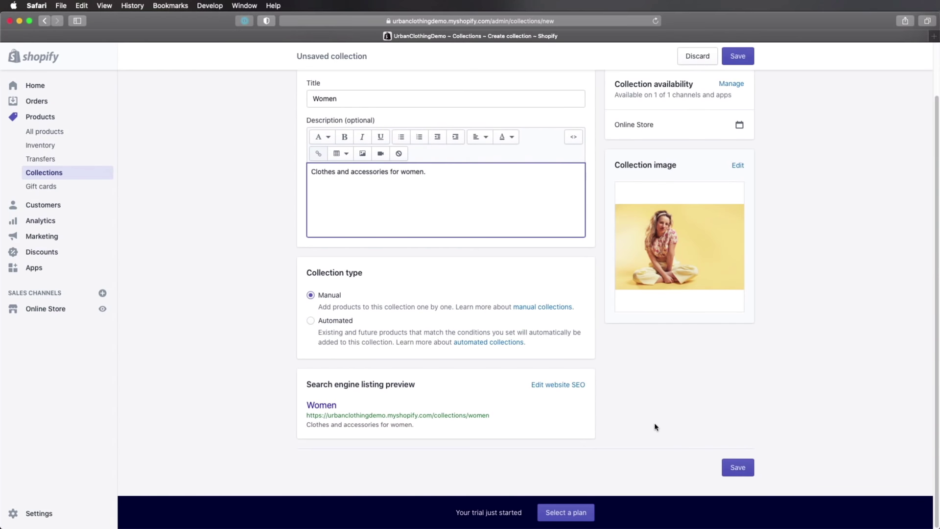
left_click(738, 467)
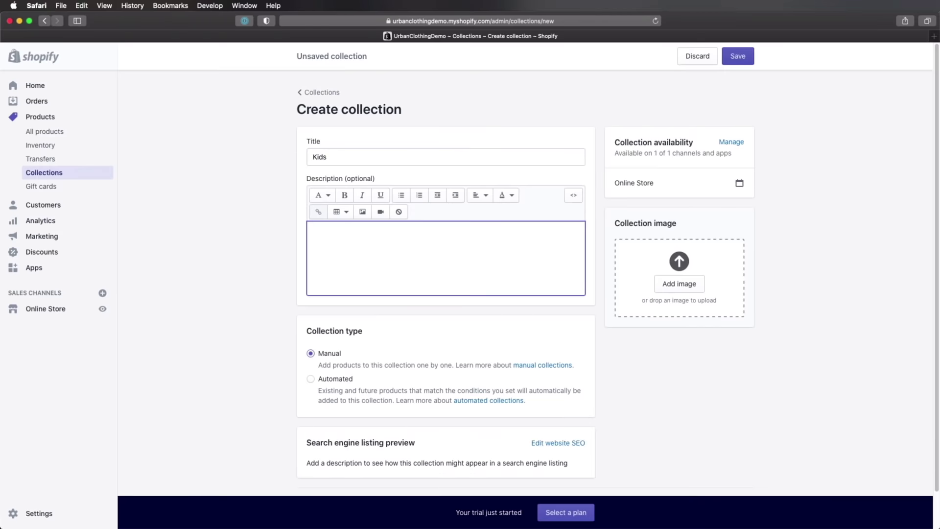
Create the Kids collection described as "Clothes for children." and the Accessories collection described as "Accessories for men and women."
type("Clothes for children.")
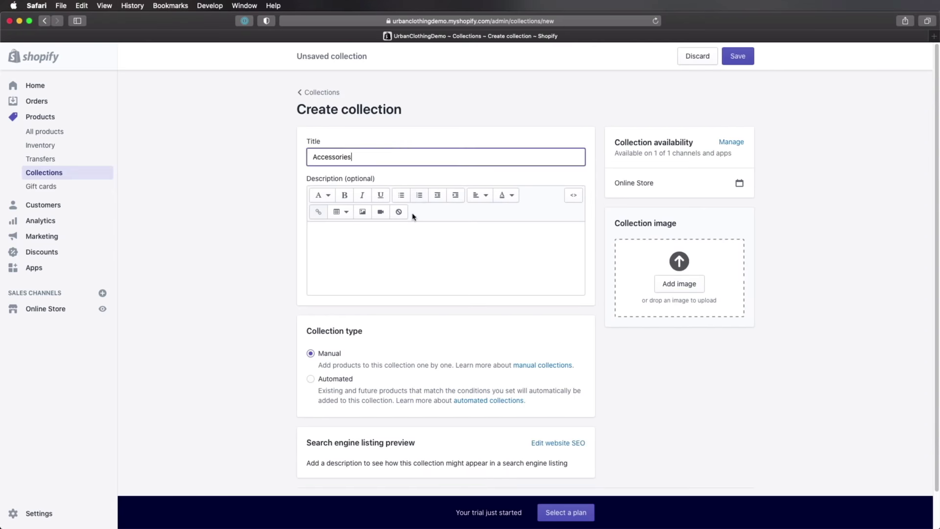
type("Accessories")
left_click(411, 214)
type("Accessories for men and women.")
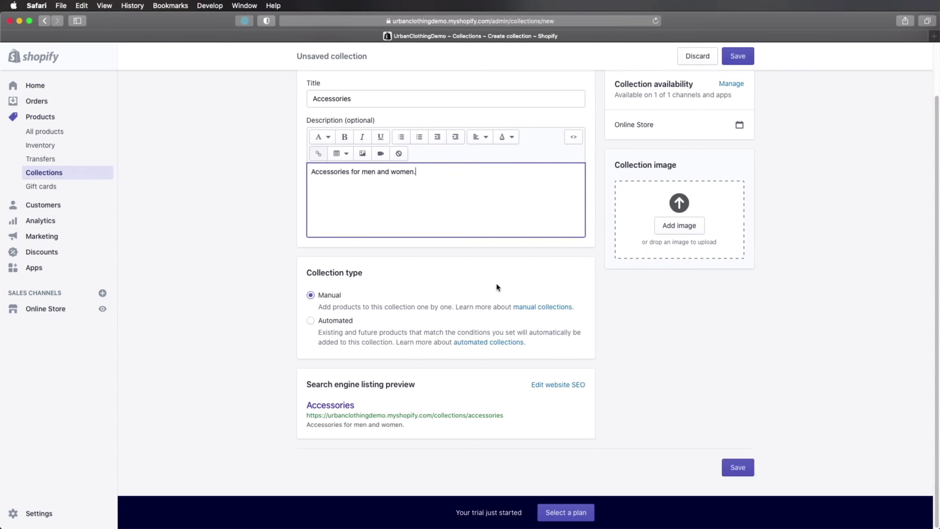
key("super+s")
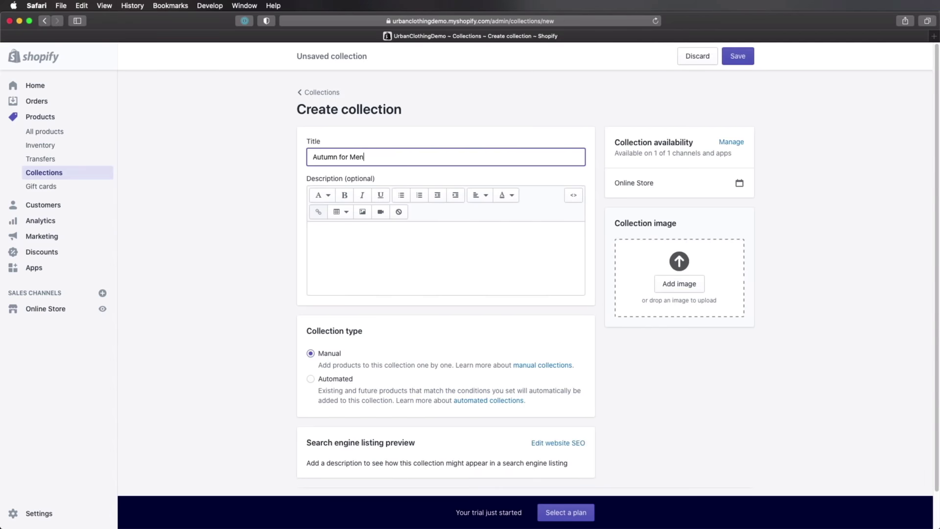
Create the Autumn for Men collection with the description "New 2020 autumn season for men." and a collection image
left_click(462, 275)
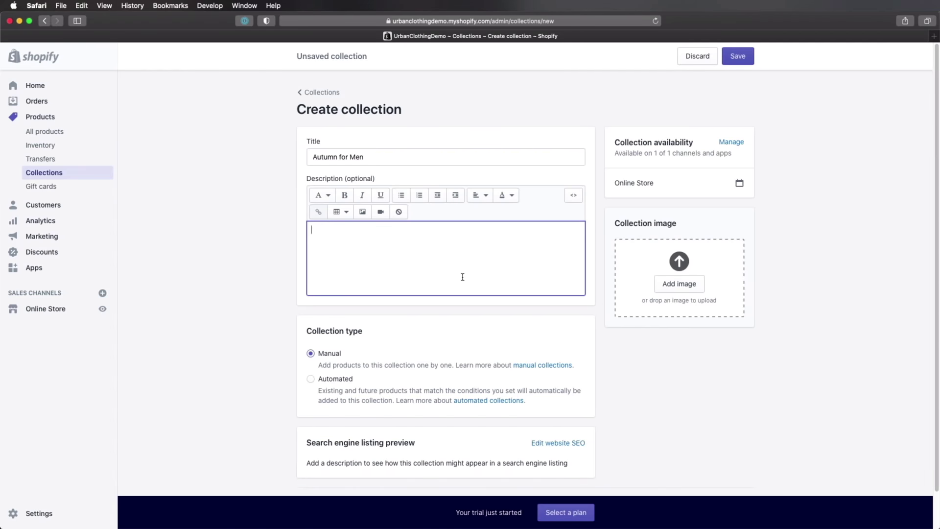
type("New 2020 autumn season for men.")
left_click(679, 283)
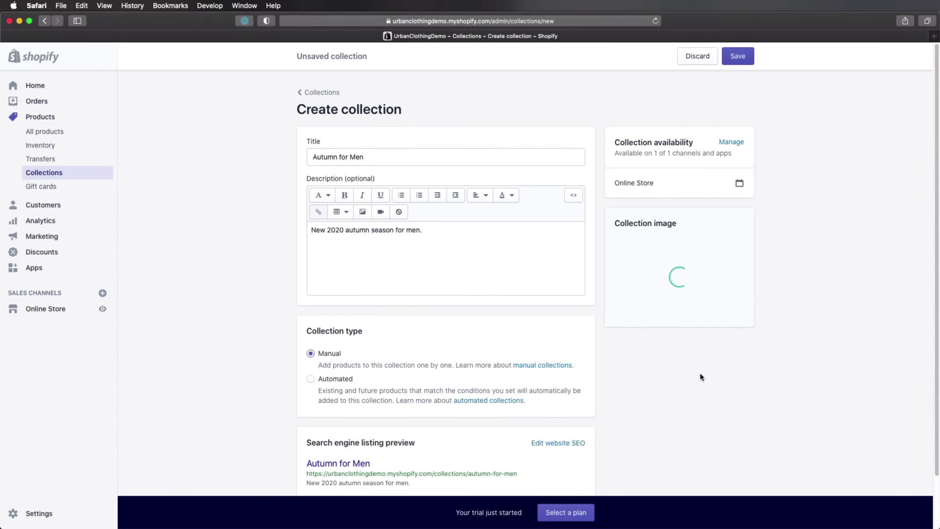
key("super+s")
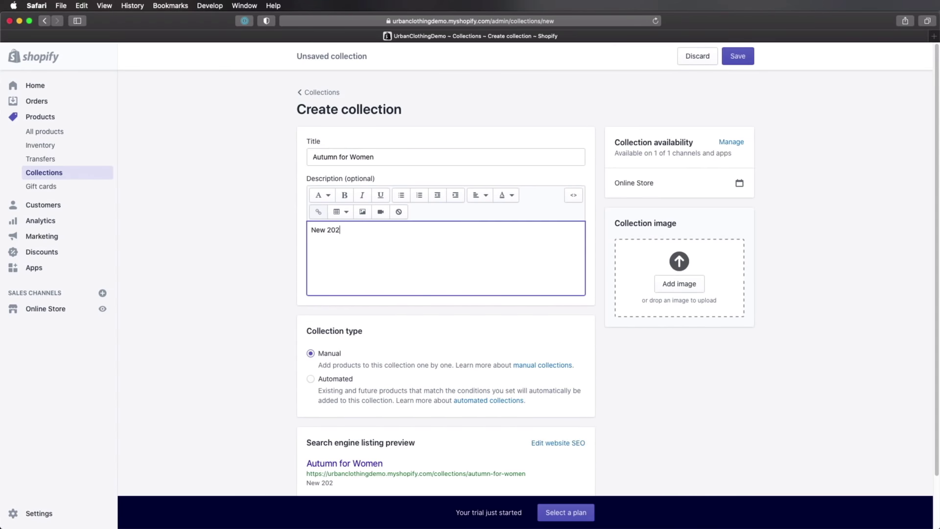
Create the Autumn for Women collection with the description "New 2020 autumn season for women." and a collection image
type("0 autumn seas")
type("on for women.")
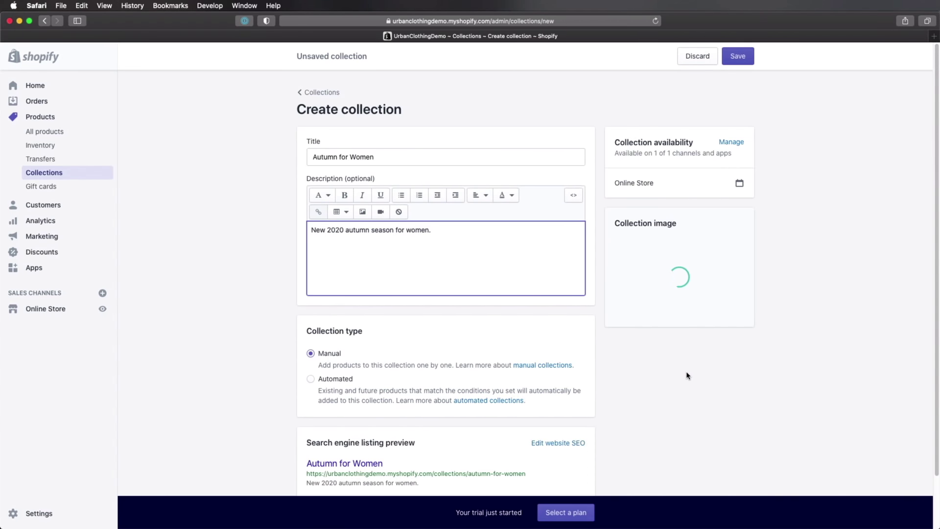
key("super+s")
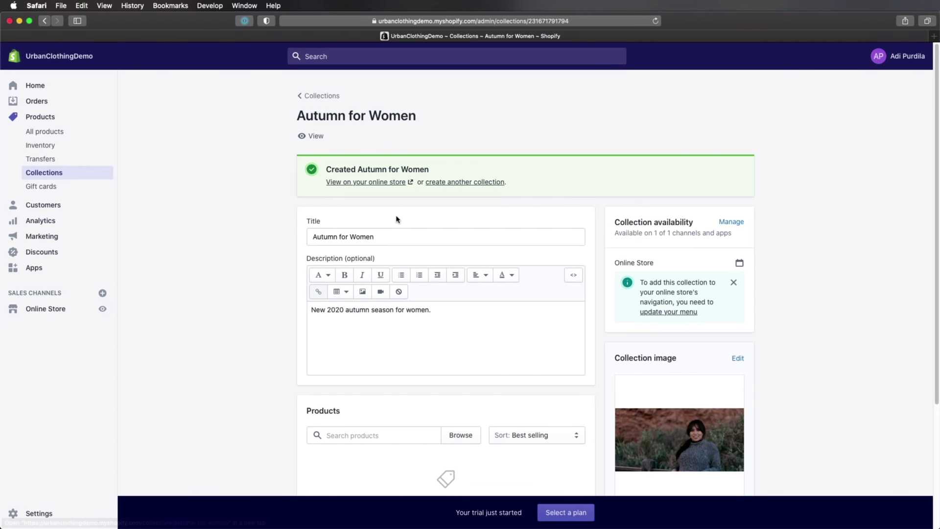
Review the list of collections and check the image setting of the Accessories collection
left_click(322, 96)
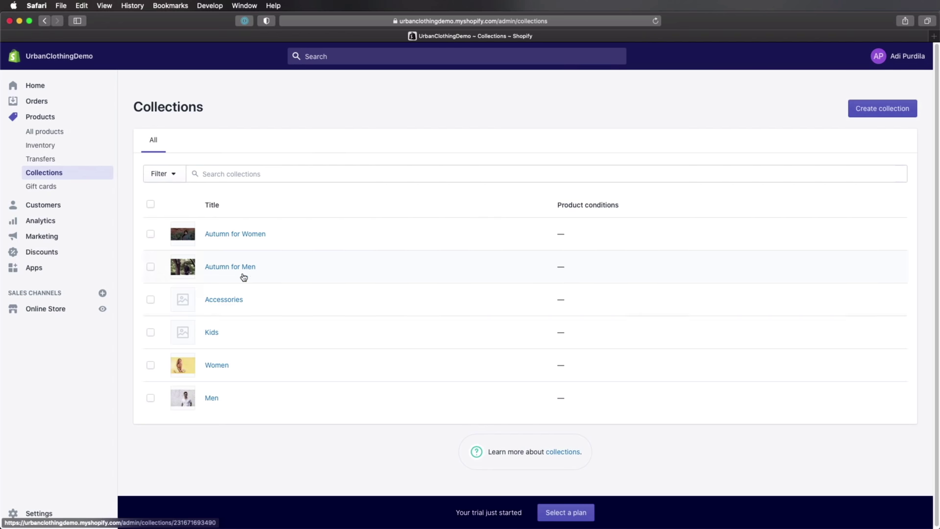
left_click(226, 301)
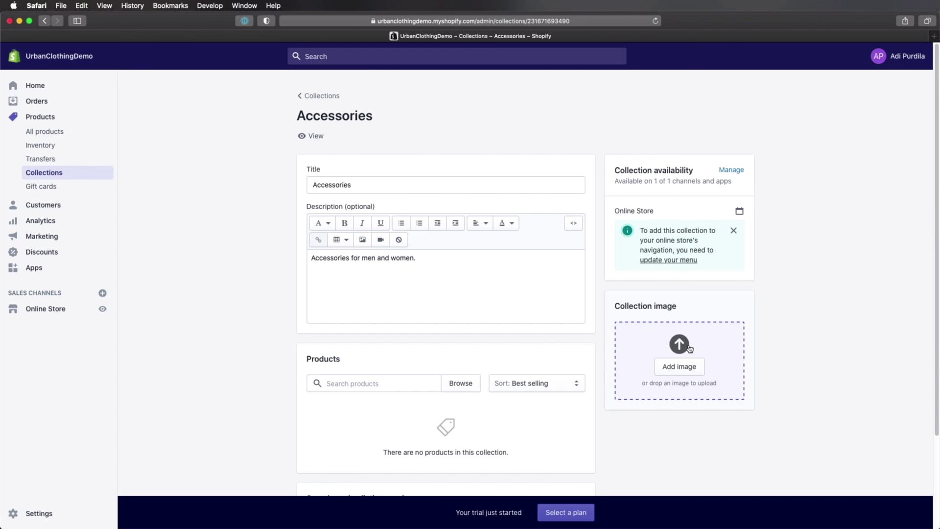
key("super+bracketleft")
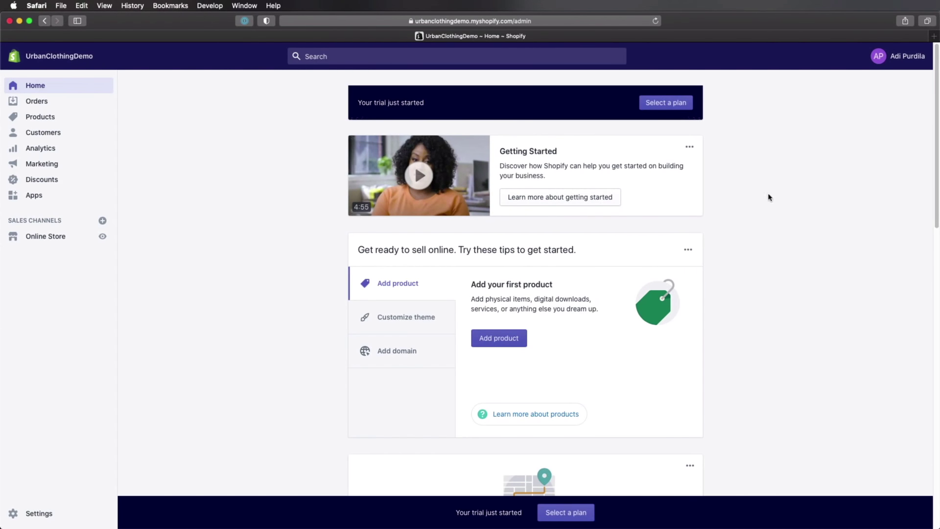
Start a new product and open description.rtf from the Accessories > Classic wristwatch folder of product images in Finder
left_click(69, 121)
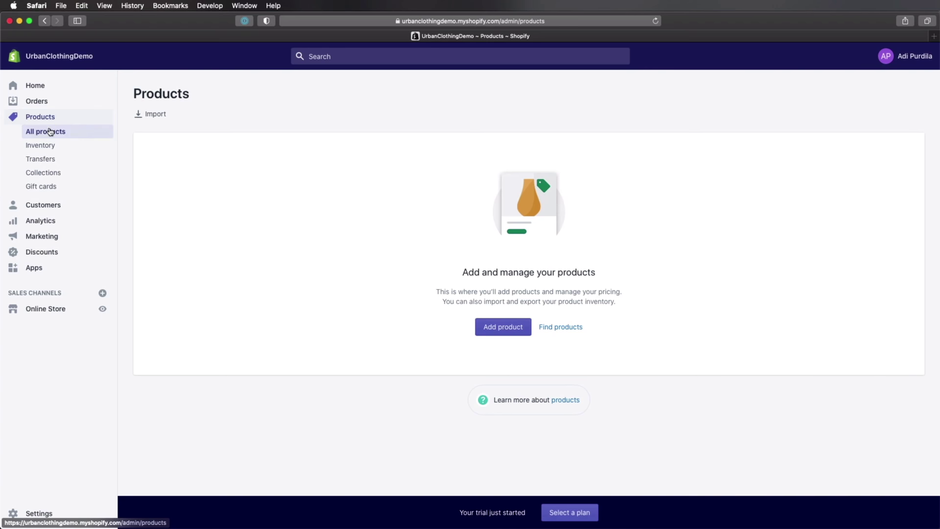
left_click(503, 331)
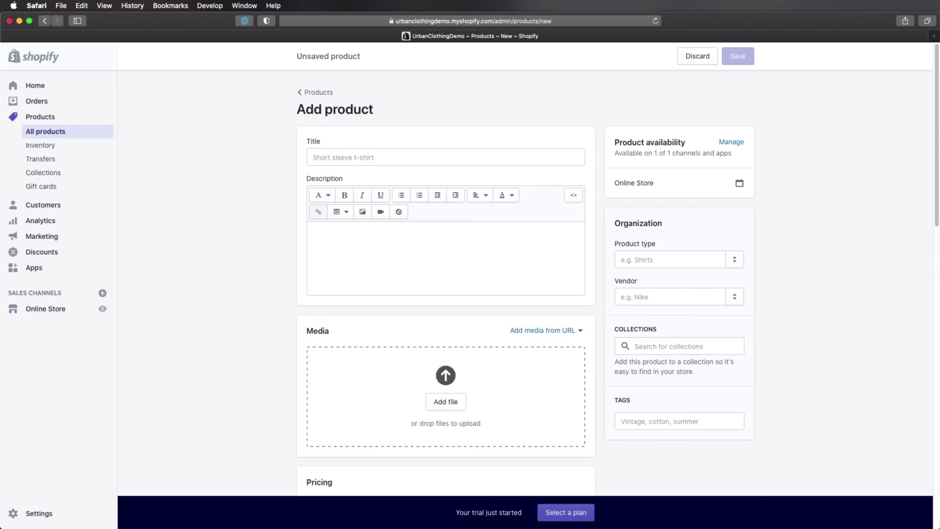
key("super+Tab")
left_click_drag(581, 186, 622, 102)
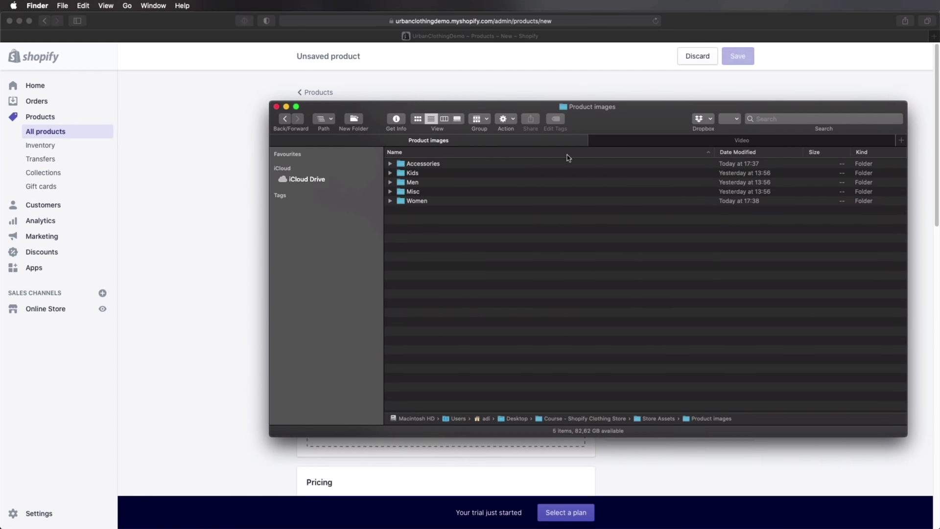
left_click_drag(625, 105, 667, 126)
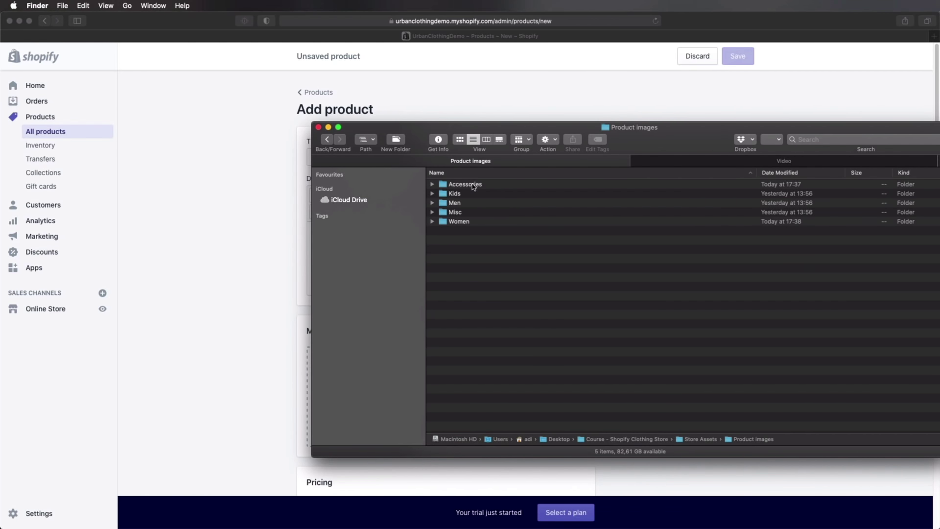
double_click(473, 185)
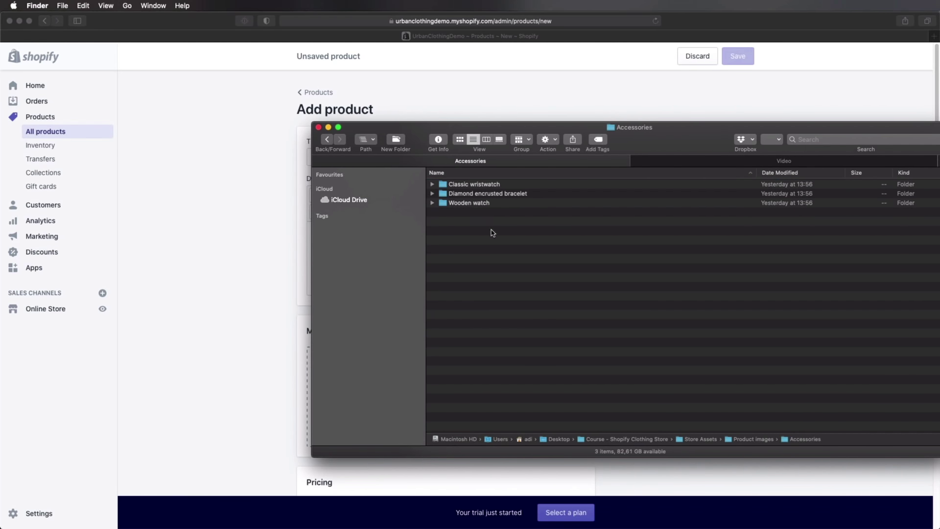
double_click(497, 185)
double_click(486, 186)
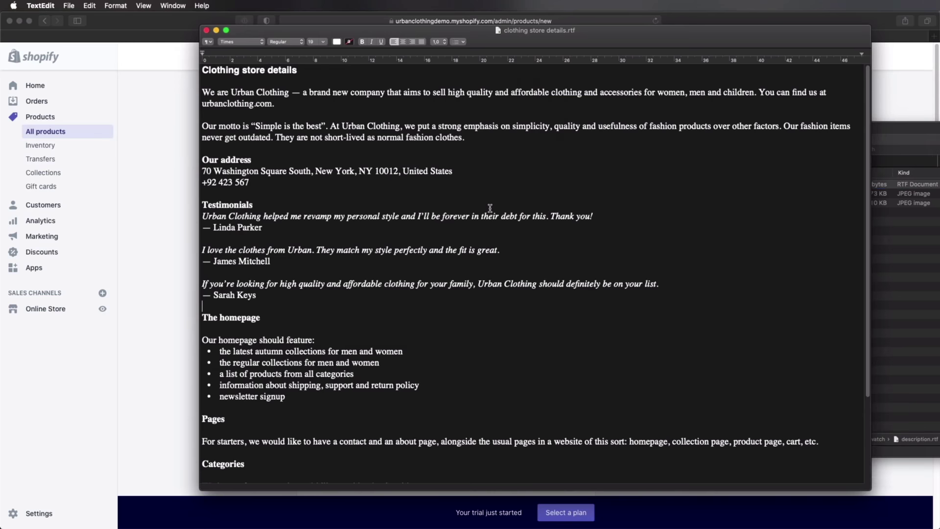
left_click(206, 31)
key("super+Tab")
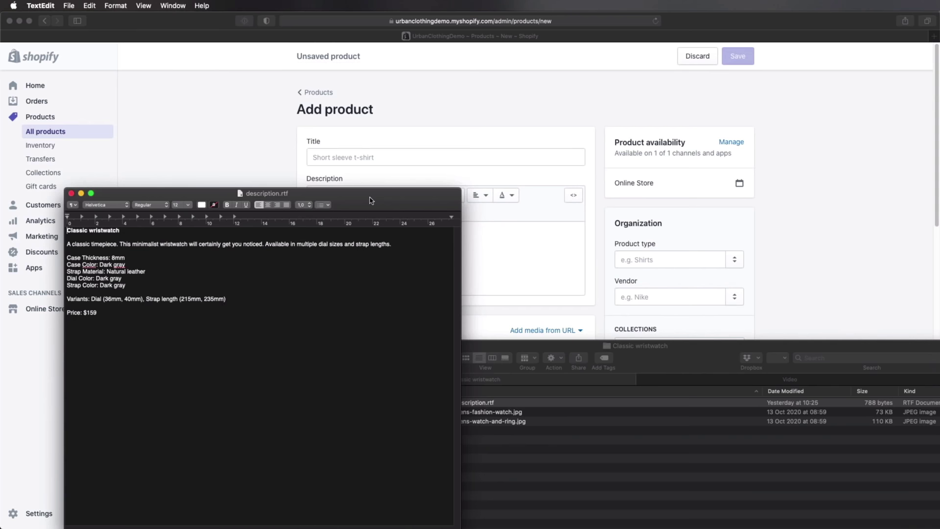
Copy the heading "Classic wristwatch" from the description file in TextEdit into the new product's title
triple_click(104, 231)
key("super+c")
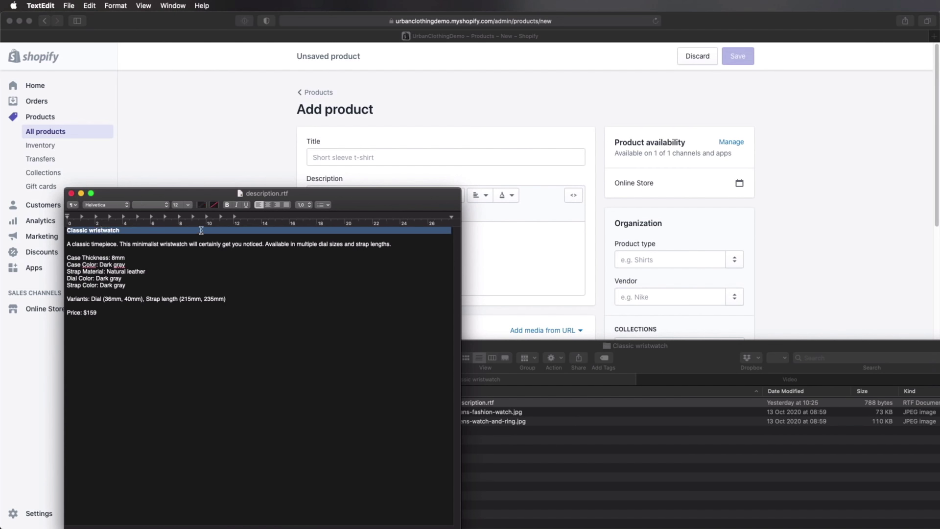
left_click(356, 156)
key("super+v")
Copy the introductory paragraph starting "A classic timepiece." from the description file into the product's description
key("super+Tab")
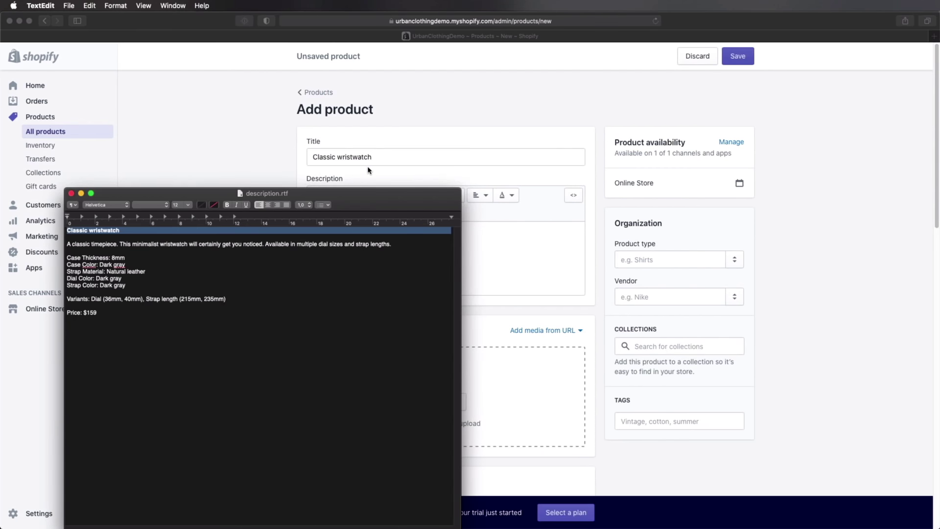
left_click(123, 251)
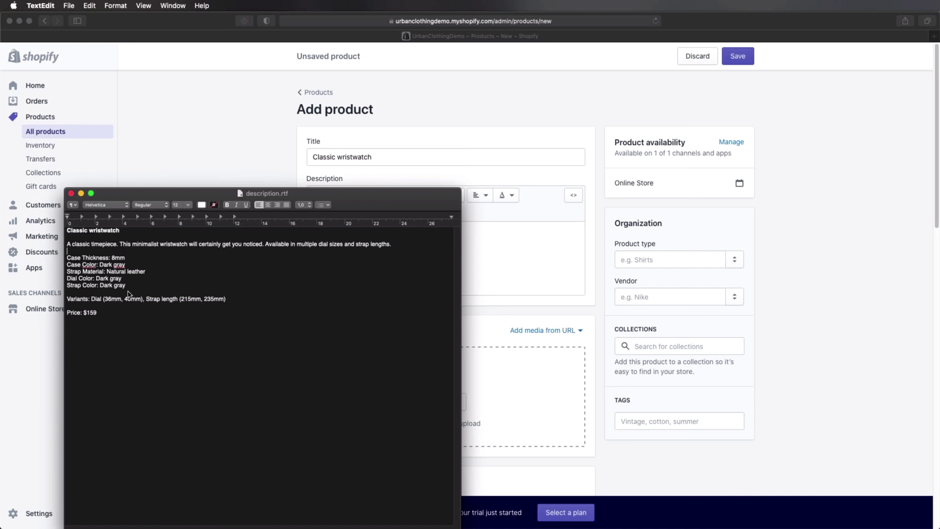
left_click(223, 245)
key("super+Left")
key("super+shift+Right")
key("super+c")
key("super+Tab")
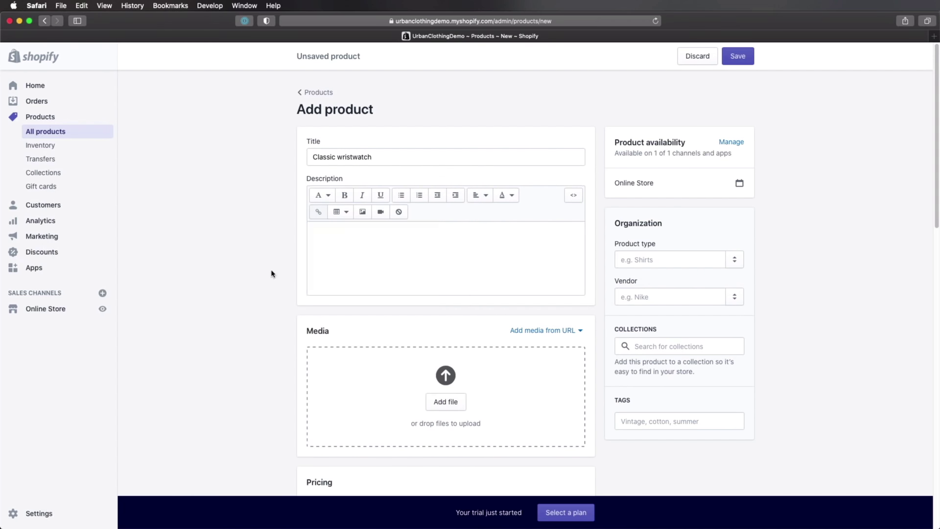
left_click(425, 267)
key("super+v")
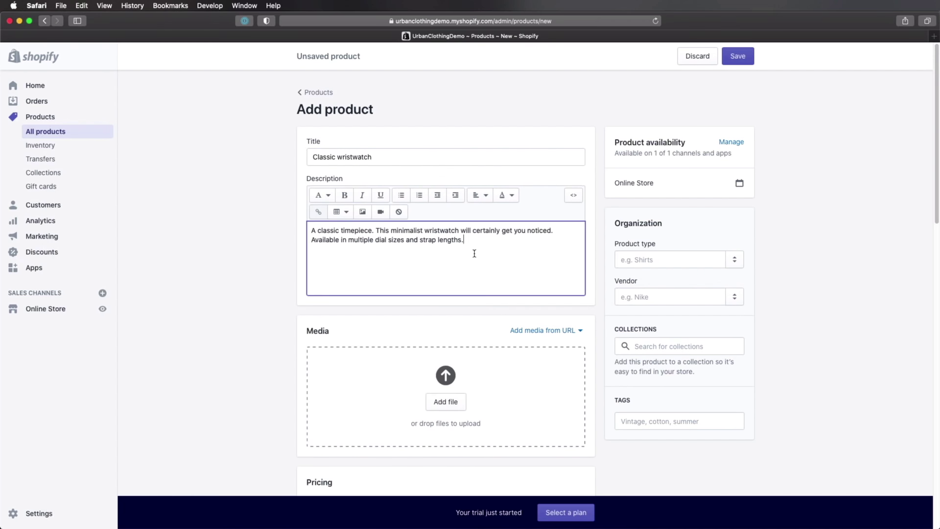
Examine the description editor's formatting options, including the paragraph and heading styles and the table insertion
left_click_drag(363, 231, 387, 229)
left_click(430, 245)
left_click(385, 240)
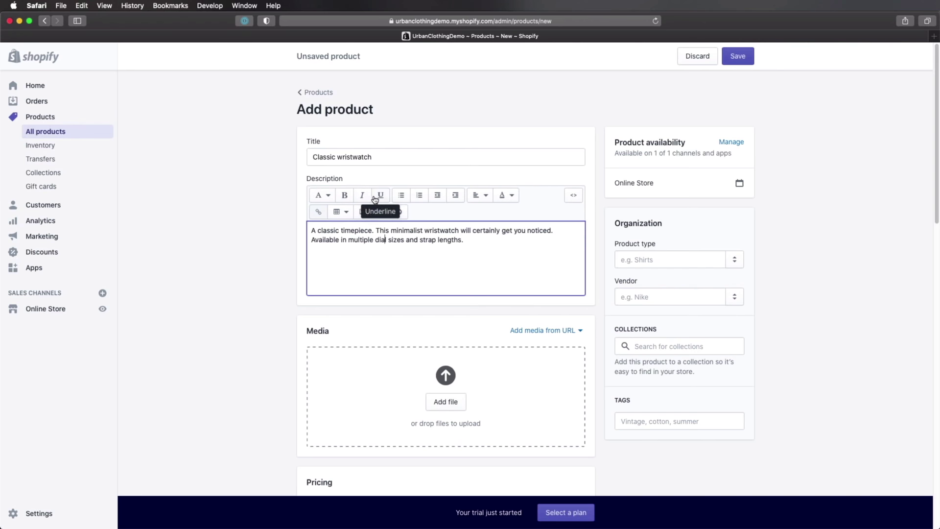
left_click(329, 195)
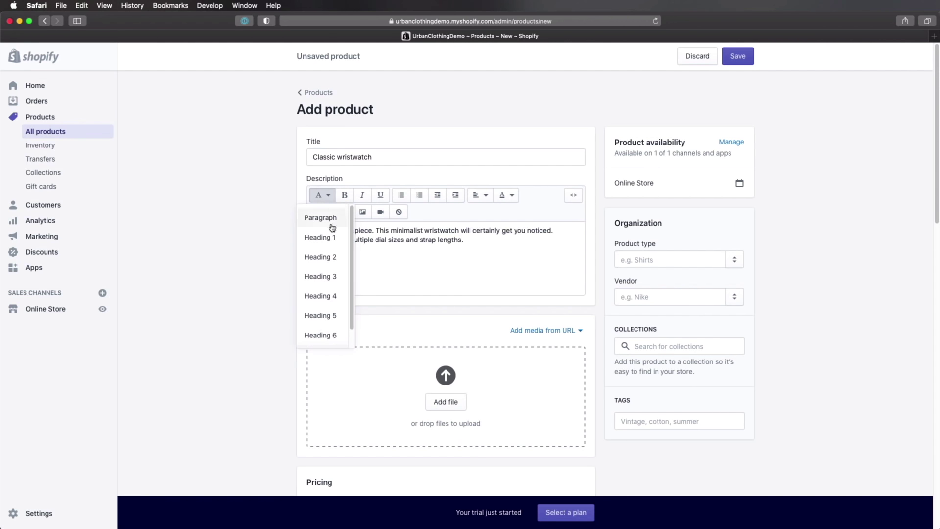
scroll(331, 245, "down", 5)
scroll(331, 267, "up", 3)
scroll(332, 265, "up", 1)
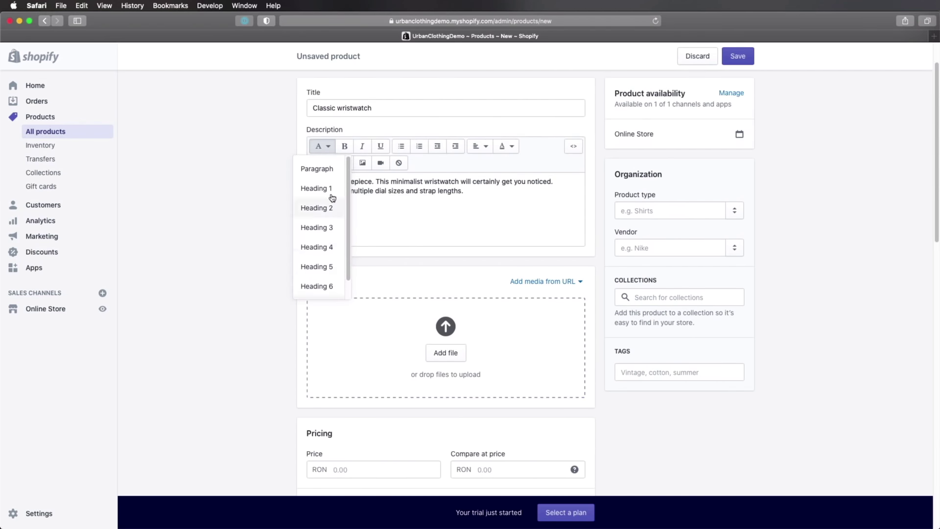
left_click(385, 184)
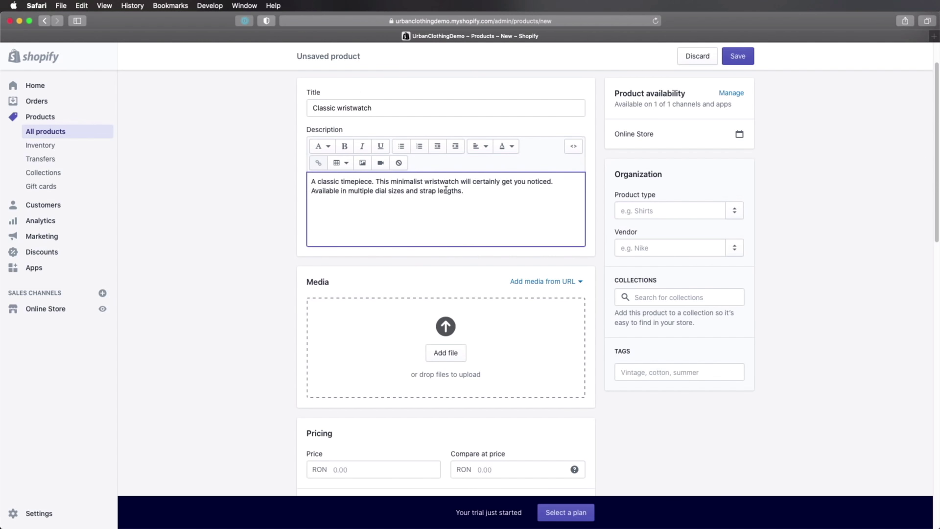
scroll(435, 251, "up", 1)
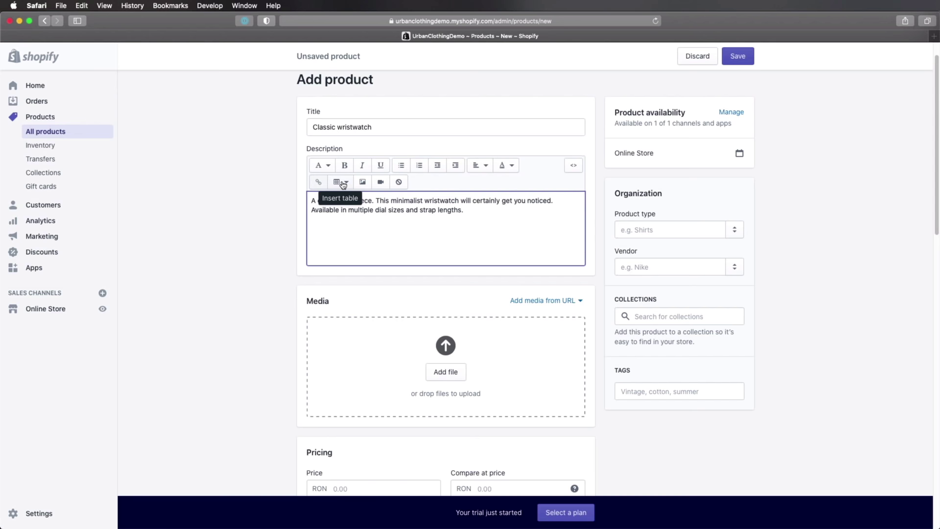
Check the specification lines in the description file and insert a one-row, two-column table below the product's description paragraph
key("super+Tab")
left_click(198, 274)
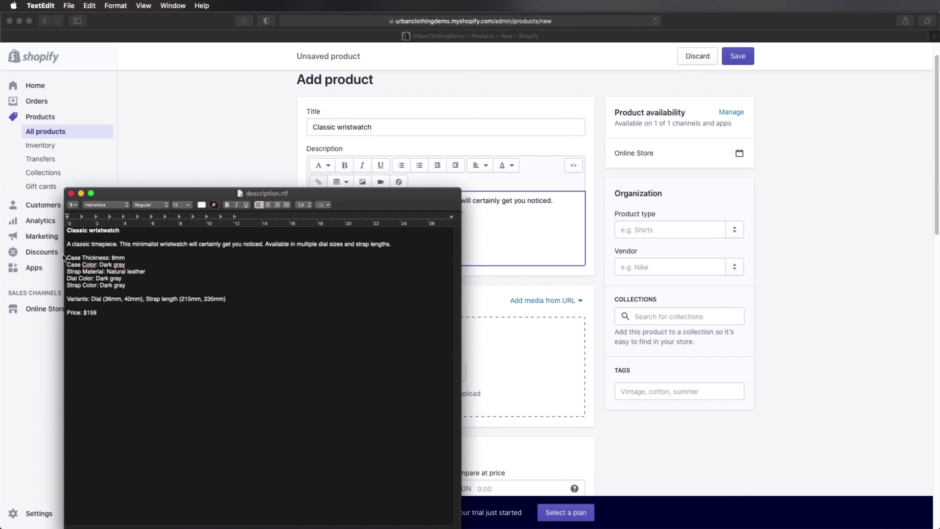
left_click_drag(64, 256, 118, 291)
left_click(135, 293)
left_click(475, 233)
left_click(349, 185)
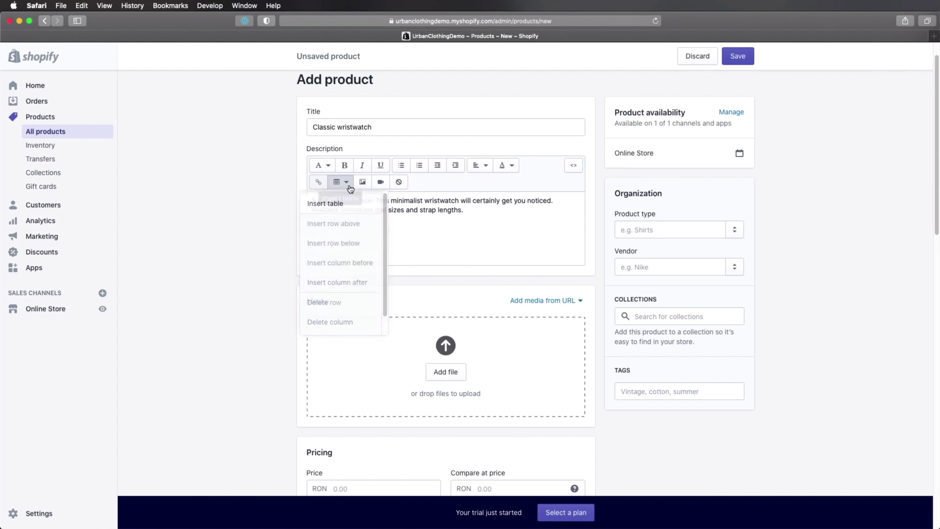
left_click(336, 204)
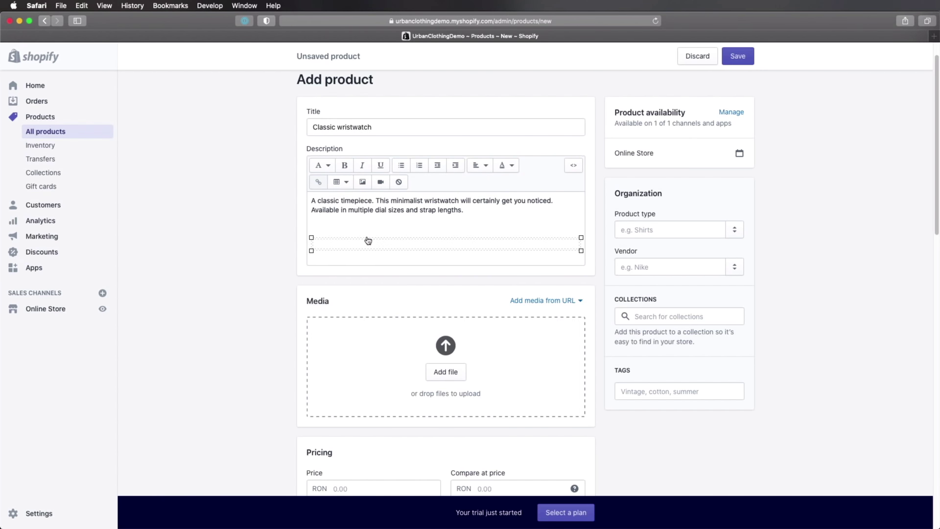
left_click(348, 183)
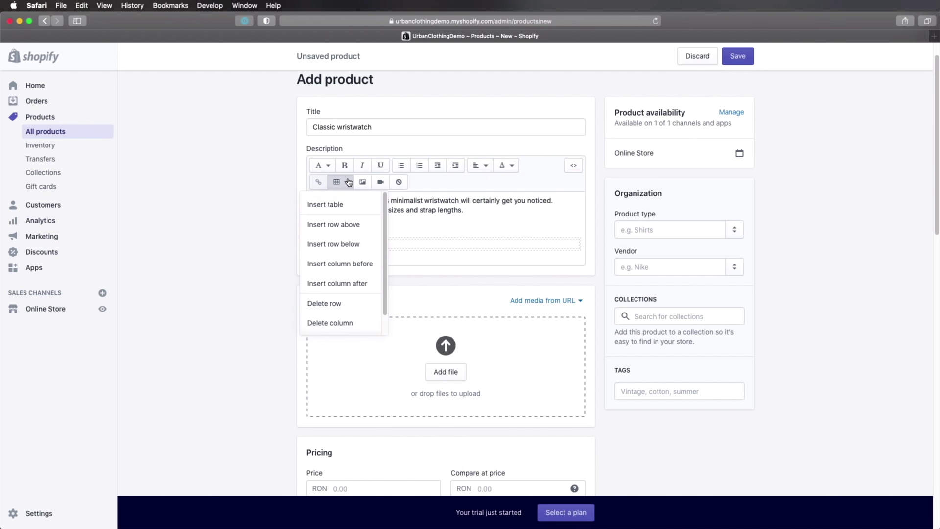
left_click(347, 284)
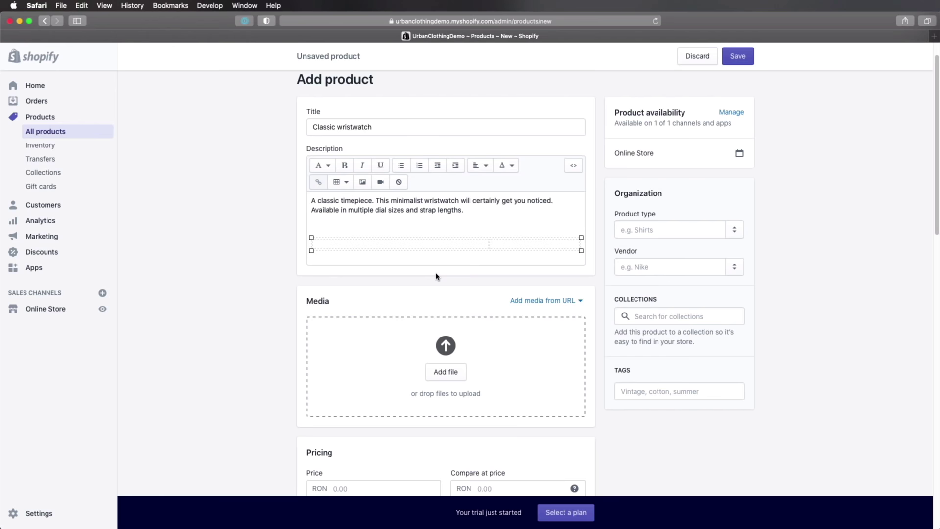
Fill the table's first row with "Case Thickness" and "8mm" from the description file
key("super+Tab")
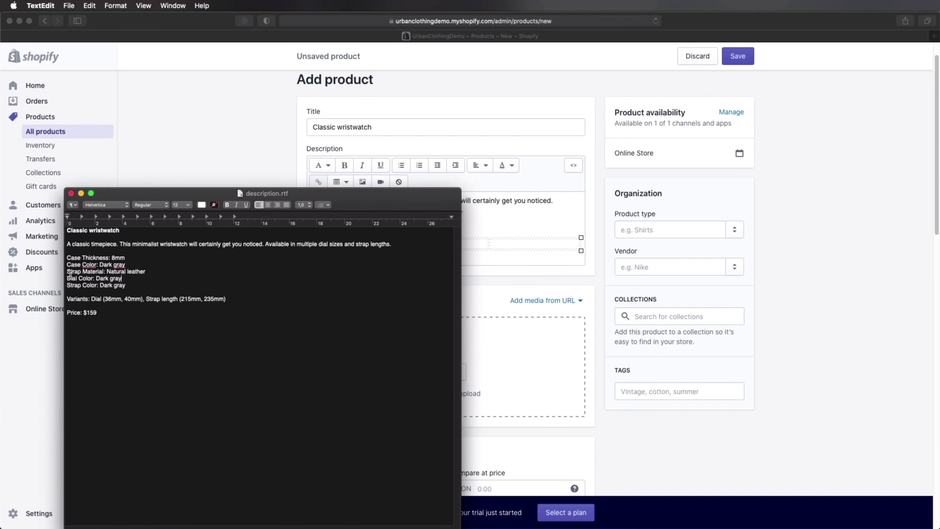
left_click(477, 261)
key("super+Tab")
left_click(480, 269)
left_click(539, 254)
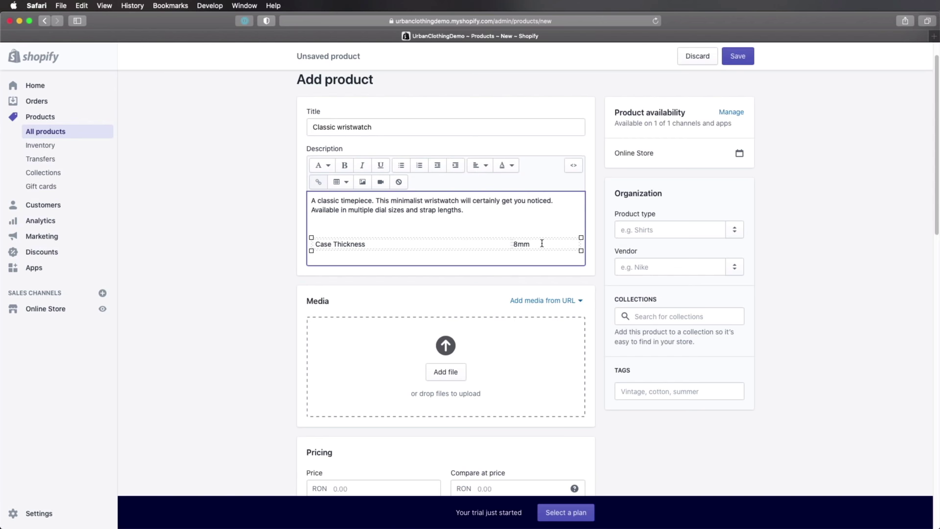
Add table rows for Case Color (Dark gray), Strap Material (Natural leather), Dial Color (Dark gray) and Strap Color (Dark gray)
left_click(343, 182)
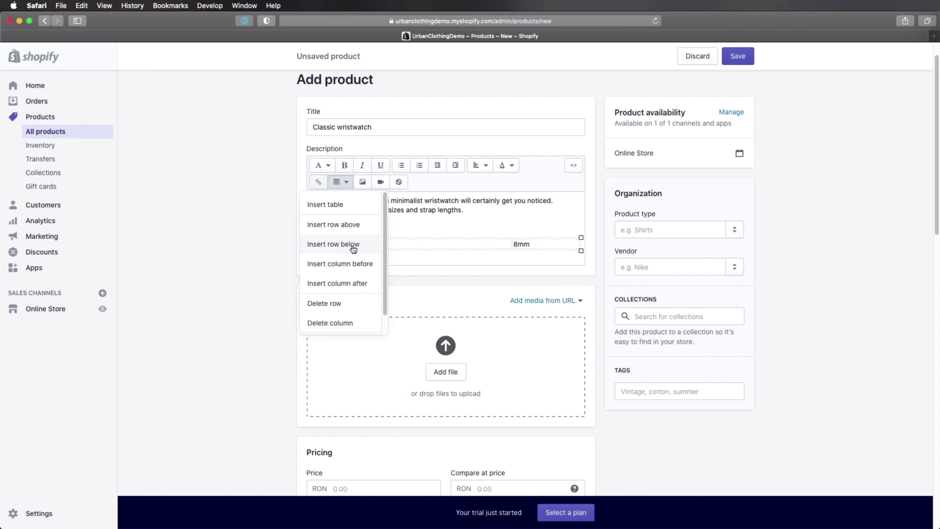
left_click(353, 248)
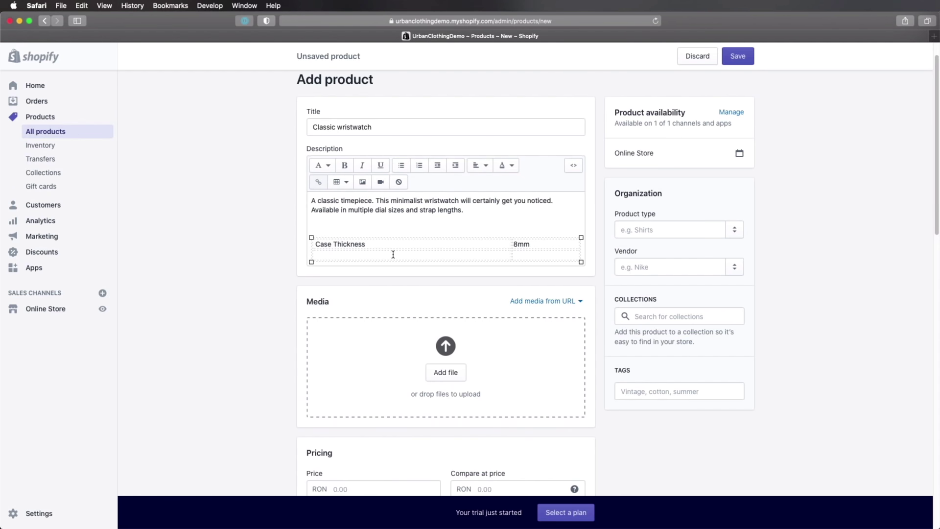
key("super+Tab")
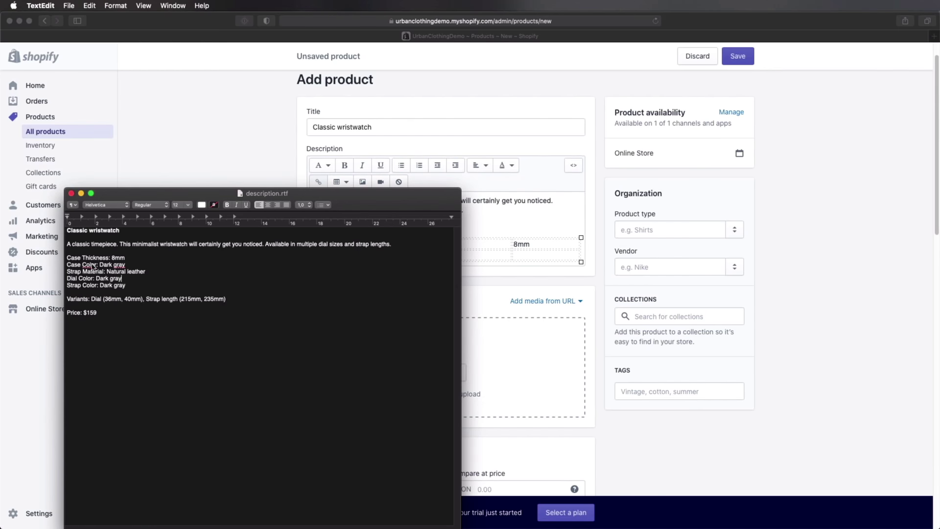
left_click(499, 267)
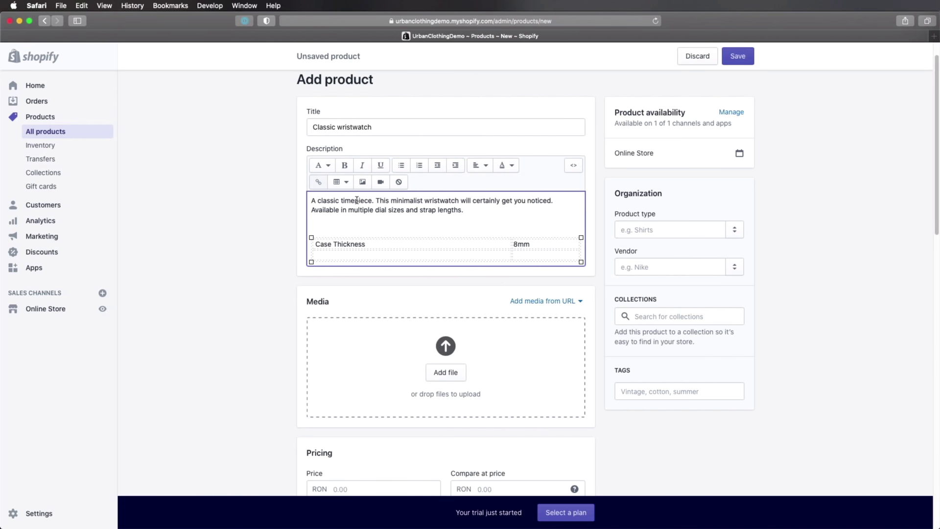
left_click(342, 182)
left_click(334, 243)
key("super+Tab")
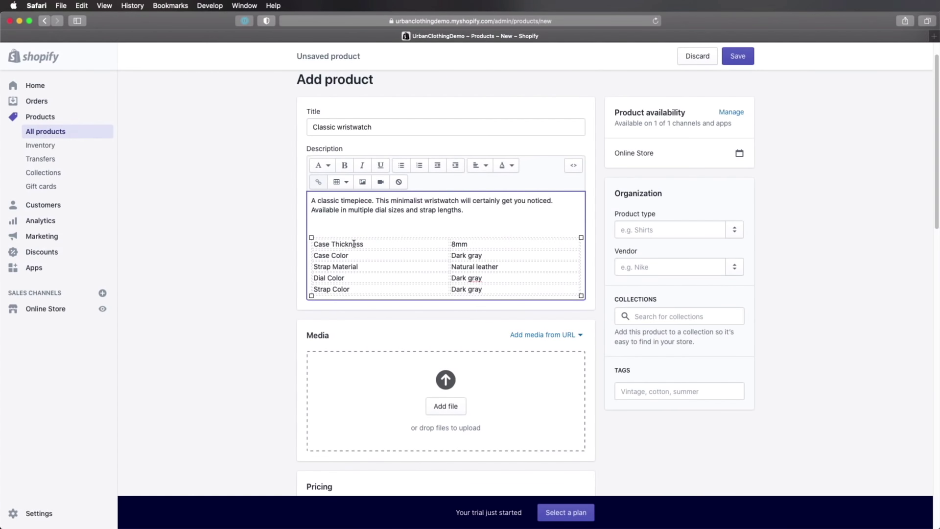
Make all five specification labels in the table's first column bold, from Case Thickness to Strap Color
triple_click(353, 243)
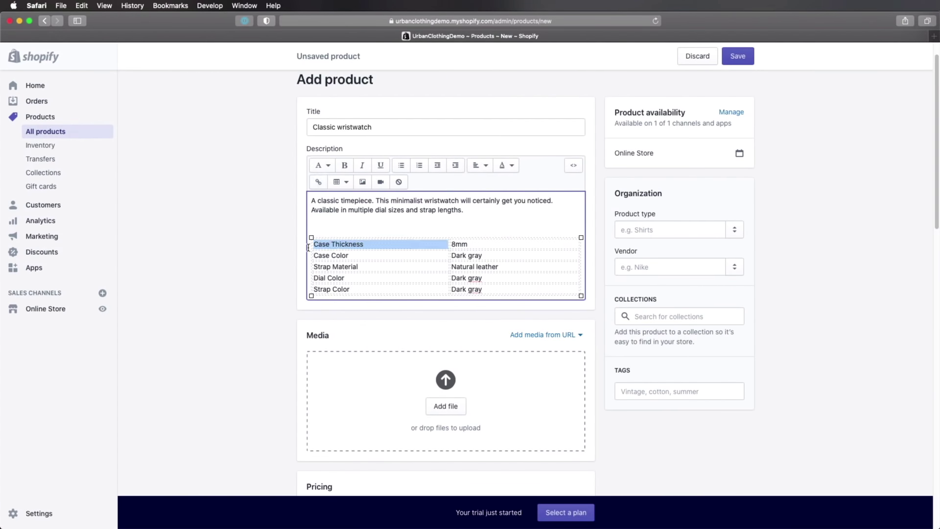
left_click(345, 165)
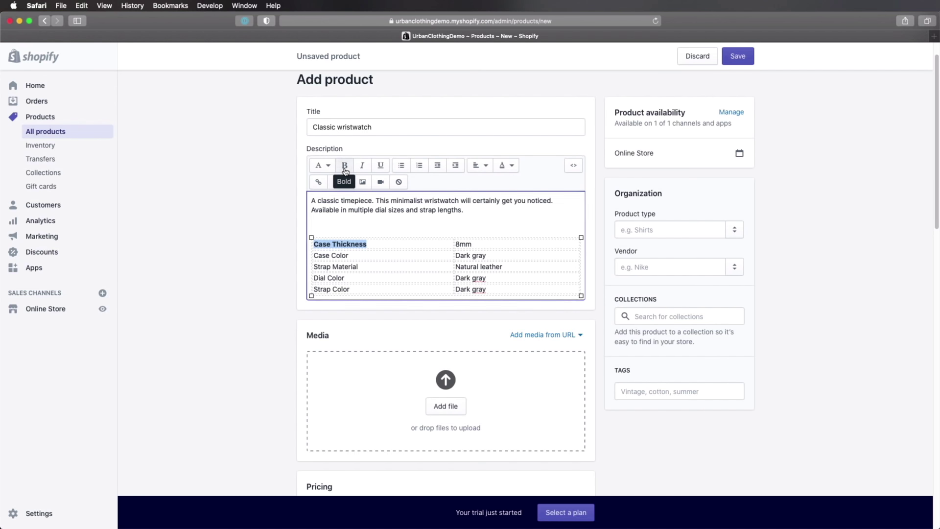
left_click_drag(332, 255, 345, 256)
triple_click(345, 256)
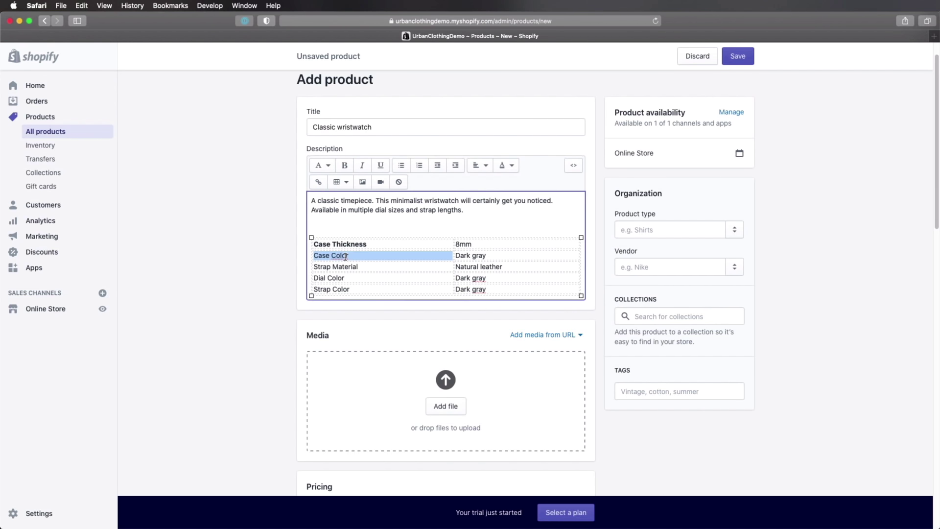
key("super+b")
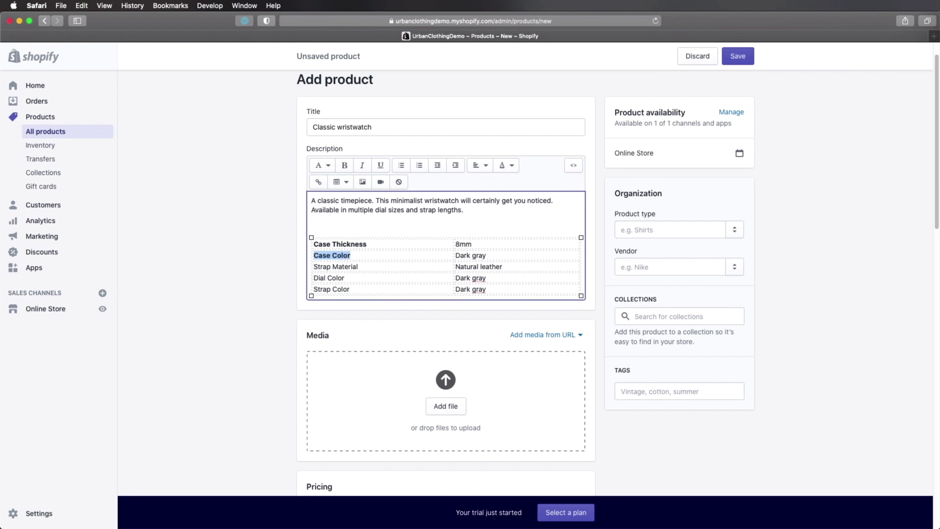
triple_click(344, 265)
key("super+b")
triple_click(342, 278)
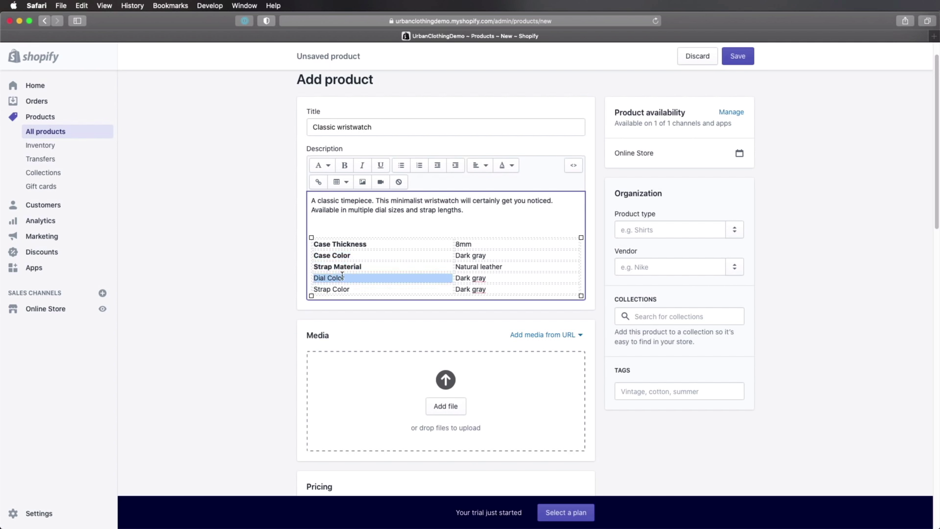
key("super+b")
triple_click(345, 289)
key("super+b")
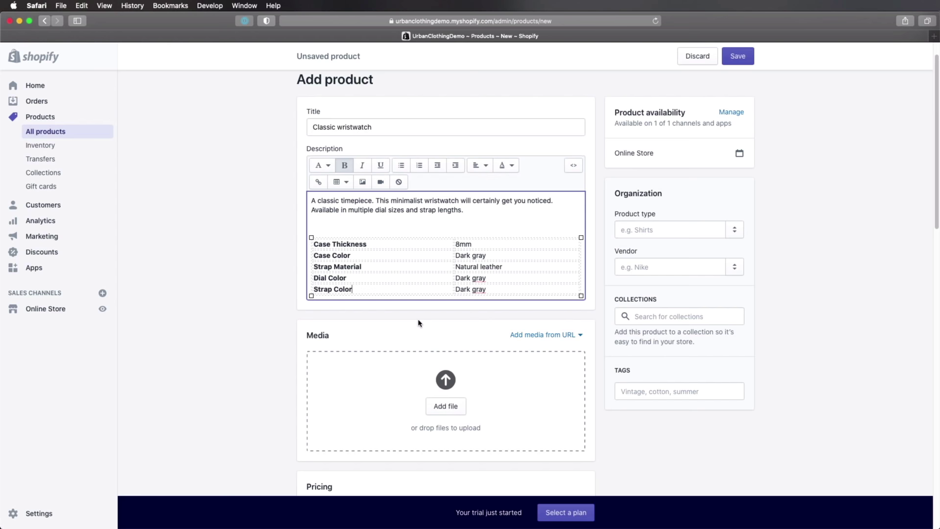
Add mens-fashion-watch.jpg and mens-watch-and-ring.jpg from the Classic wristwatch folder in Finder to the product's media
scroll(423, 203, "down", 3)
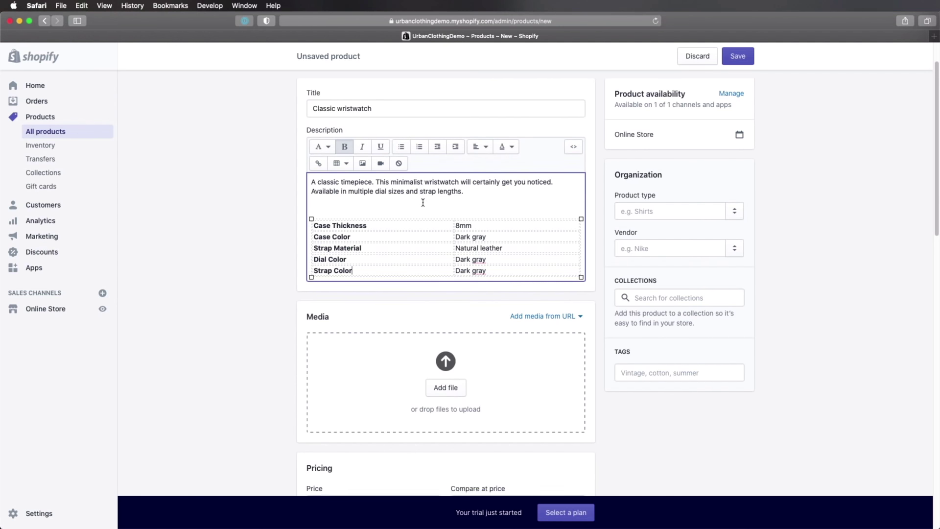
scroll(424, 202, "down", 1)
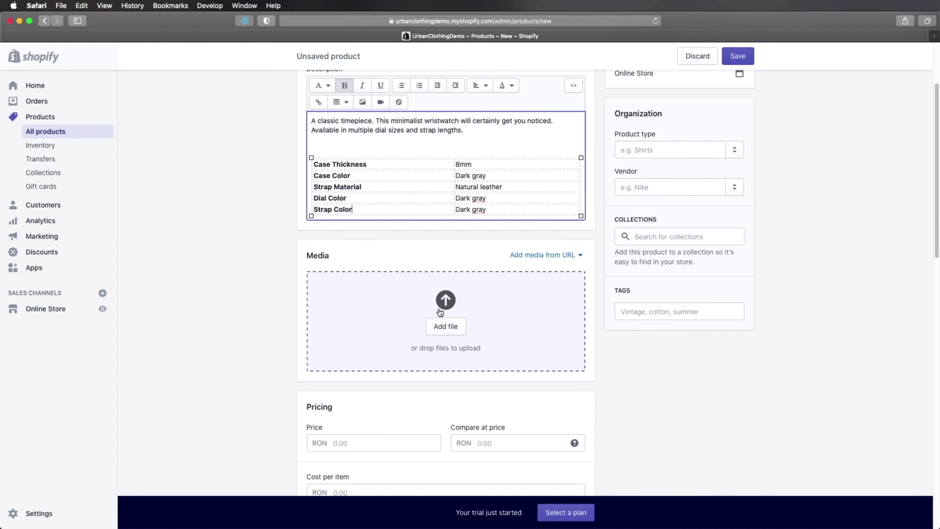
key("super+Tab")
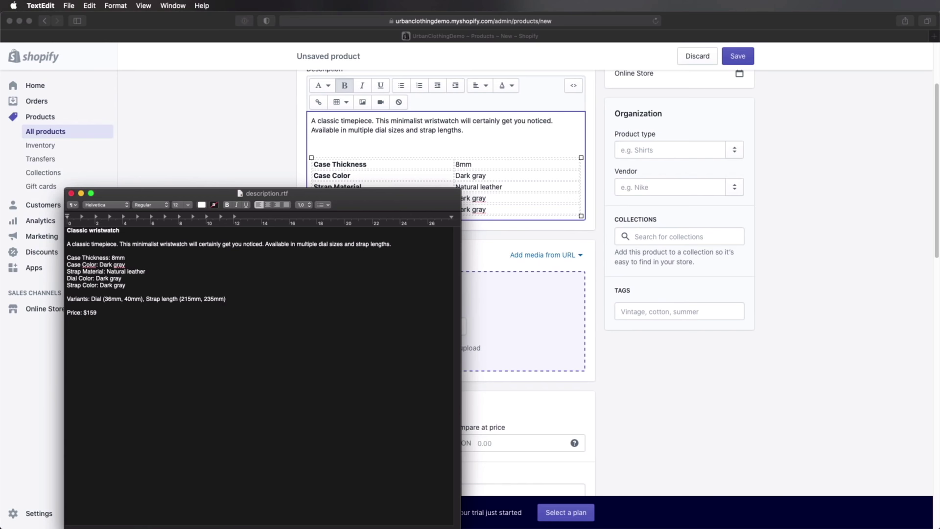
key("super+Tab")
left_click(484, 463)
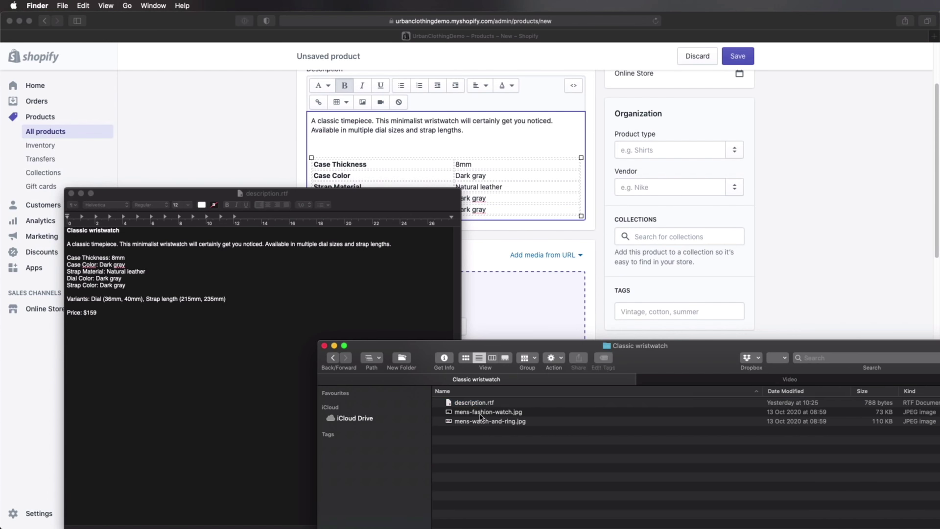
left_click_drag(481, 431, 490, 418)
left_click(502, 449)
left_click(498, 413)
left_click(497, 421, "shift")
left_click_drag(492, 425, 519, 295)
left_click(584, 294)
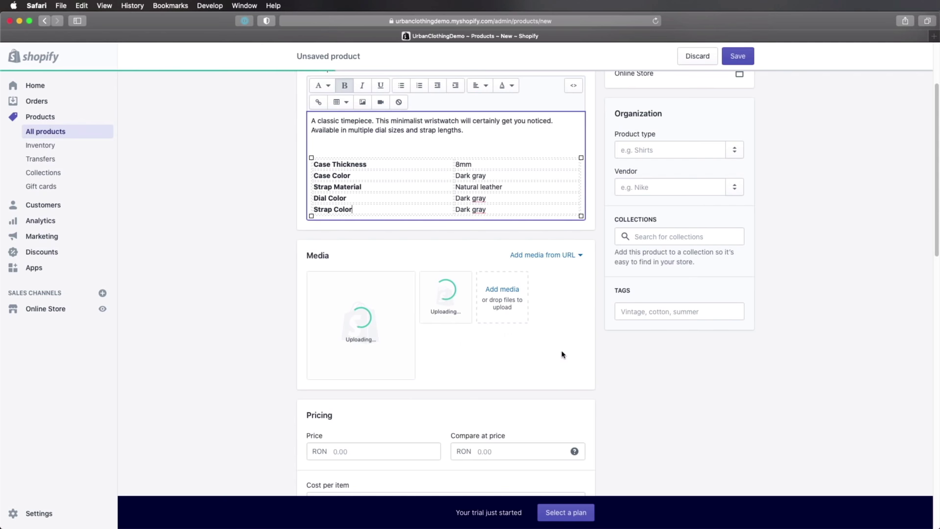
Check which kinds of media can be added to the product from a URL
mouse_move(377, 297)
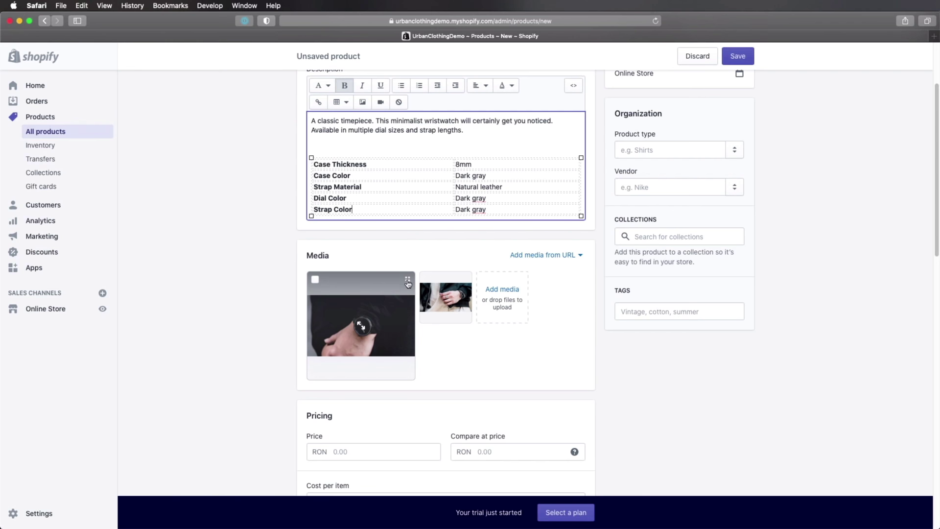
left_click(563, 258)
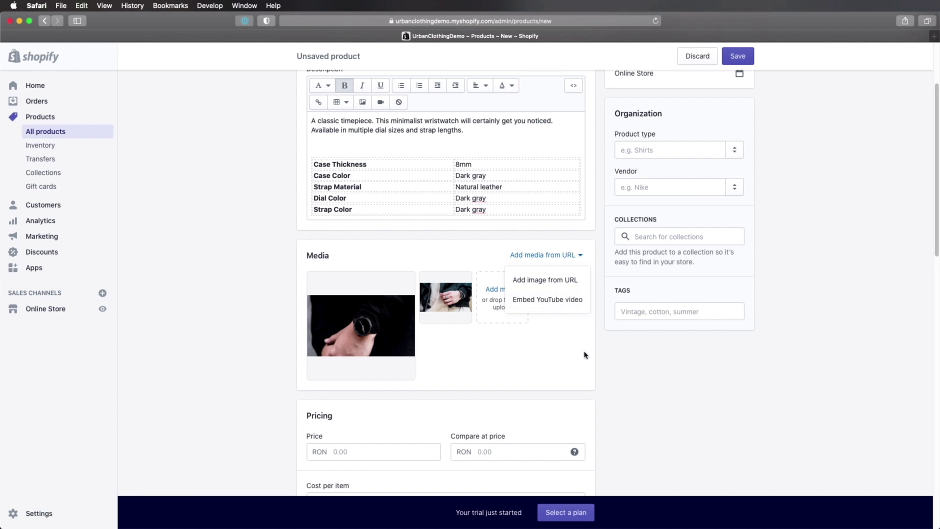
left_click(561, 351)
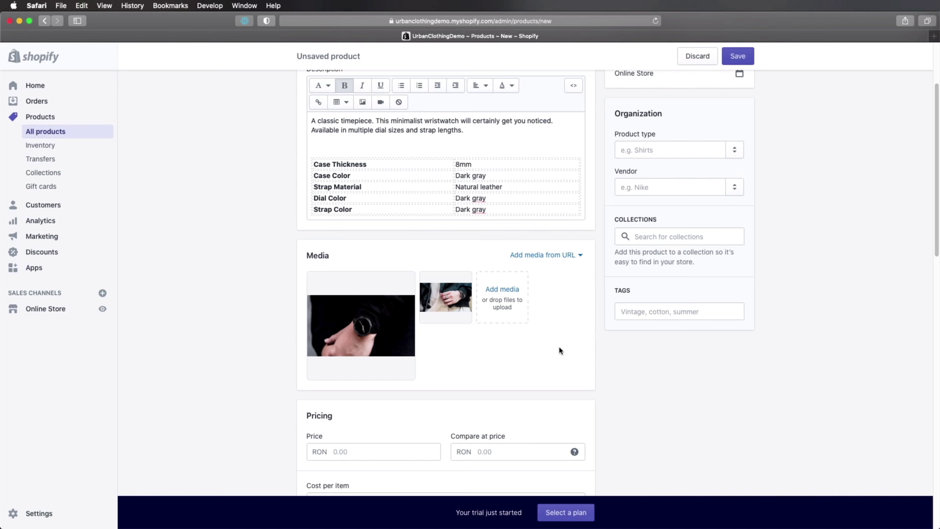
Look over the product's pricing fields and save the new Classic wristwatch product
scroll(560, 351, "down", 5)
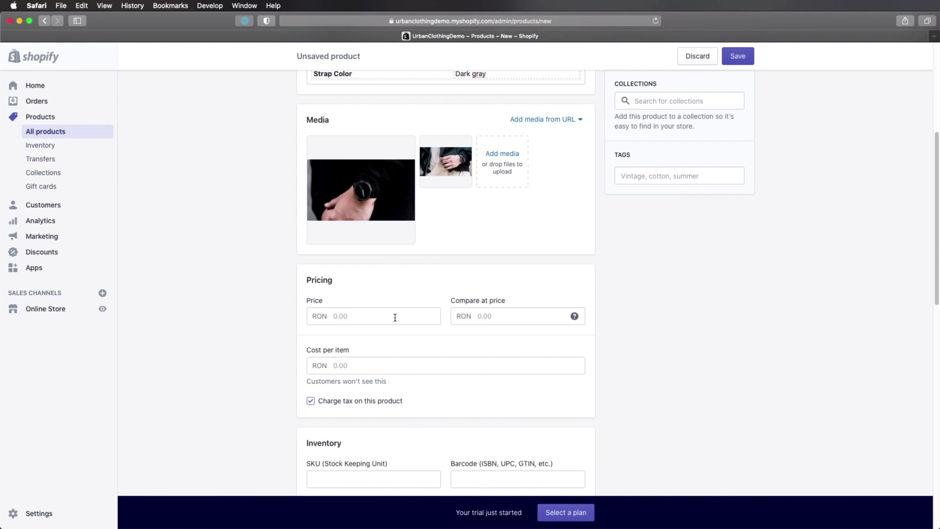
scroll(395, 317, "down", 1)
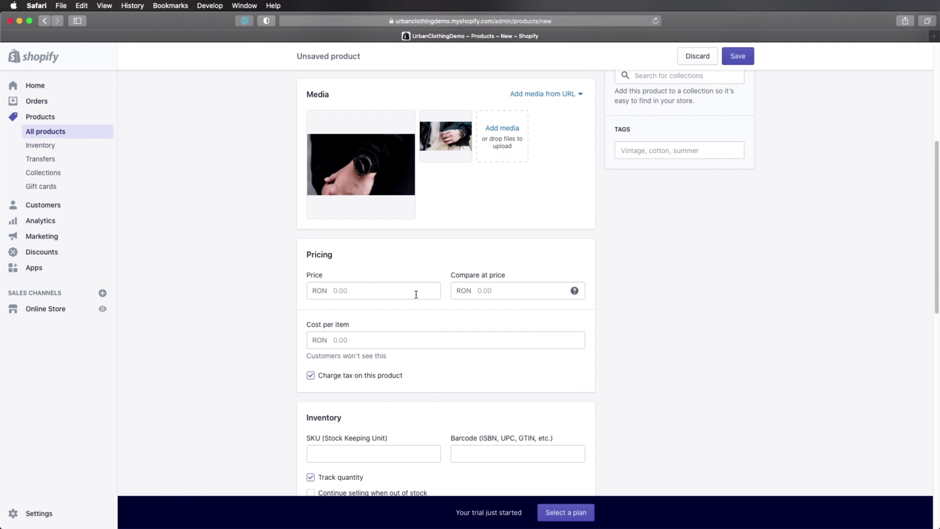
scroll(428, 316, "up", 4)
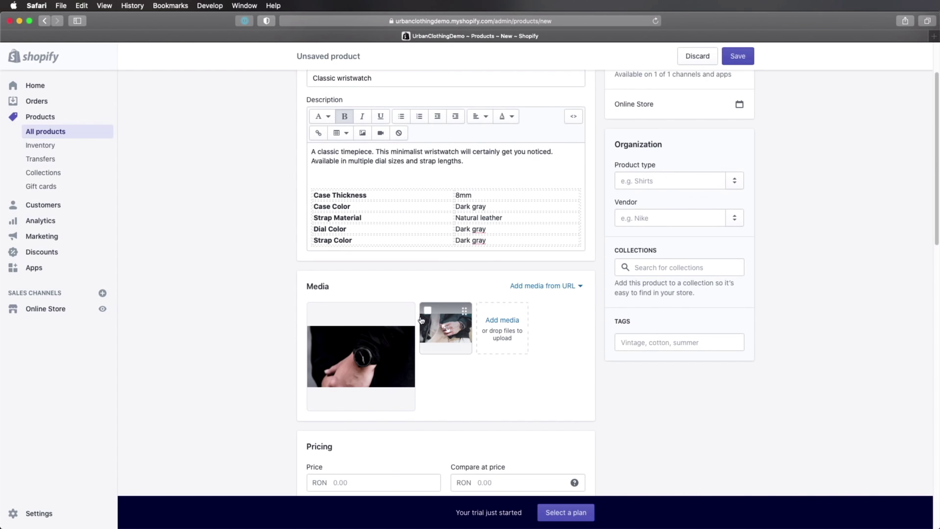
left_click(739, 57)
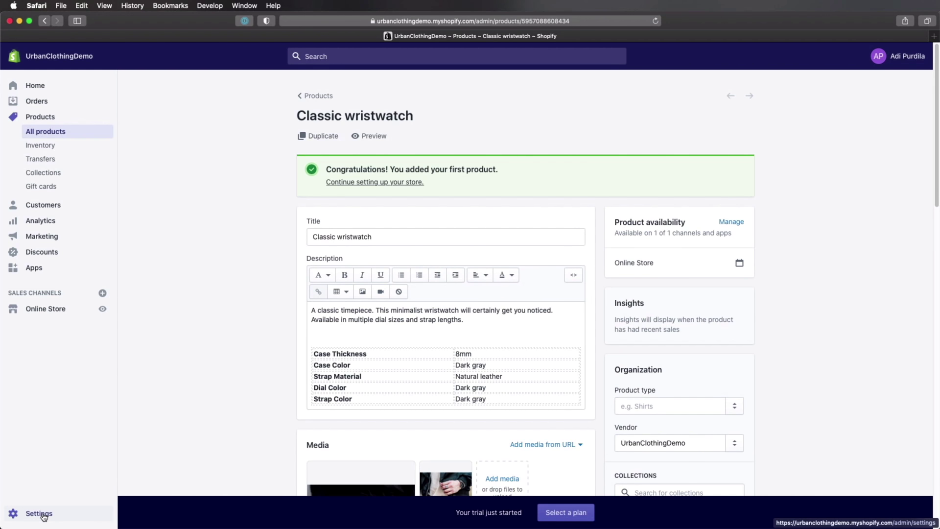
Set the store currency to US Dollar (USD) in the general store settings, save it, and return to the product page
left_click(43, 514, "super")
left_click(705, 38)
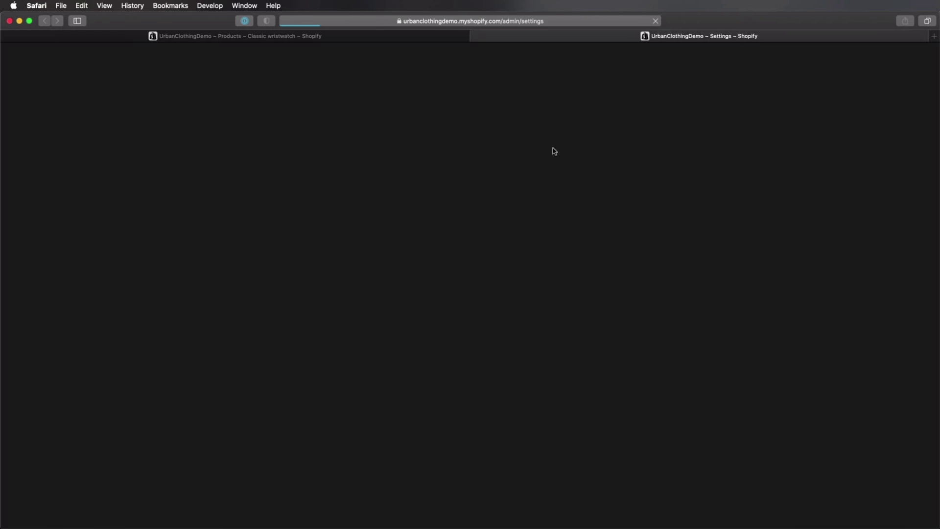
scroll(568, 285, "down", 10)
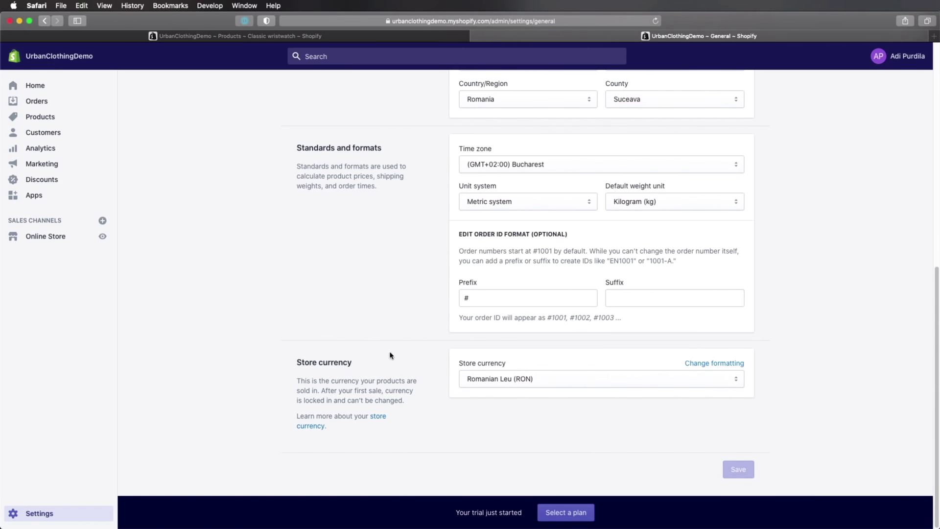
left_click(528, 387)
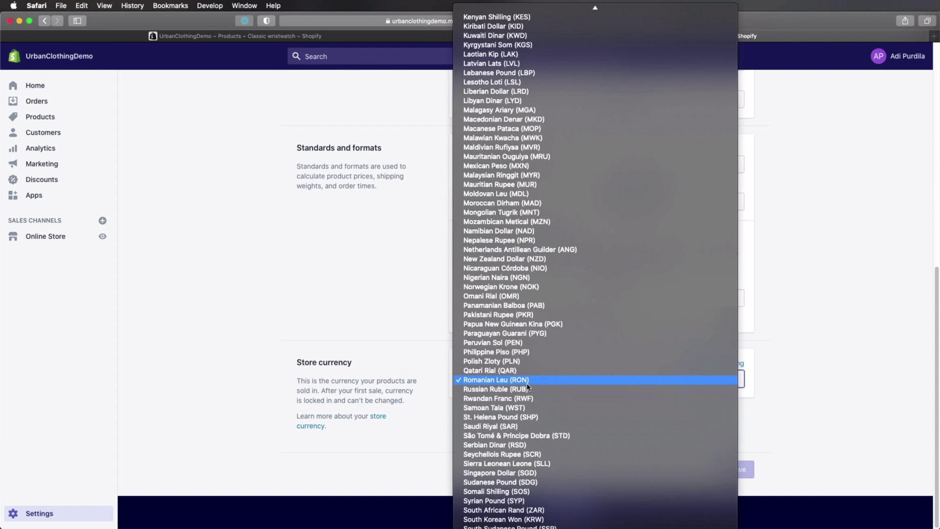
scroll(529, 387, "up", 20)
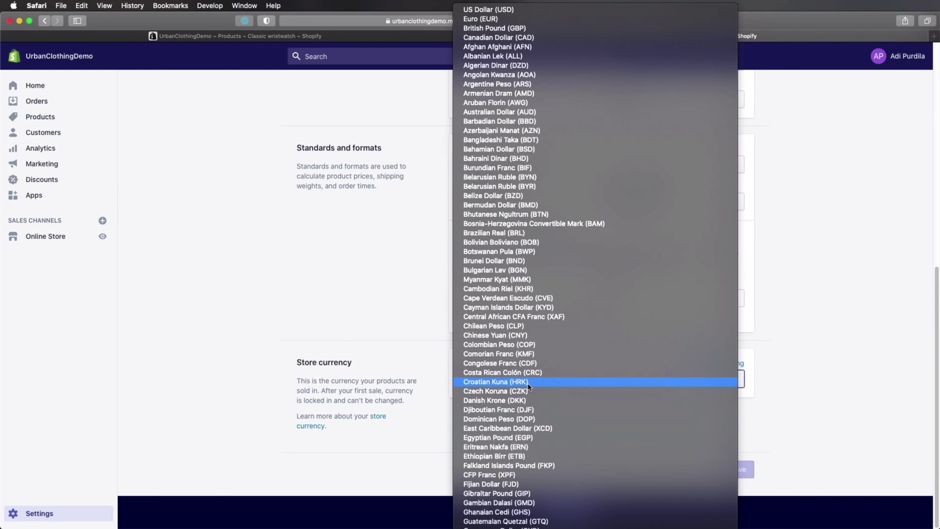
left_click(528, 9)
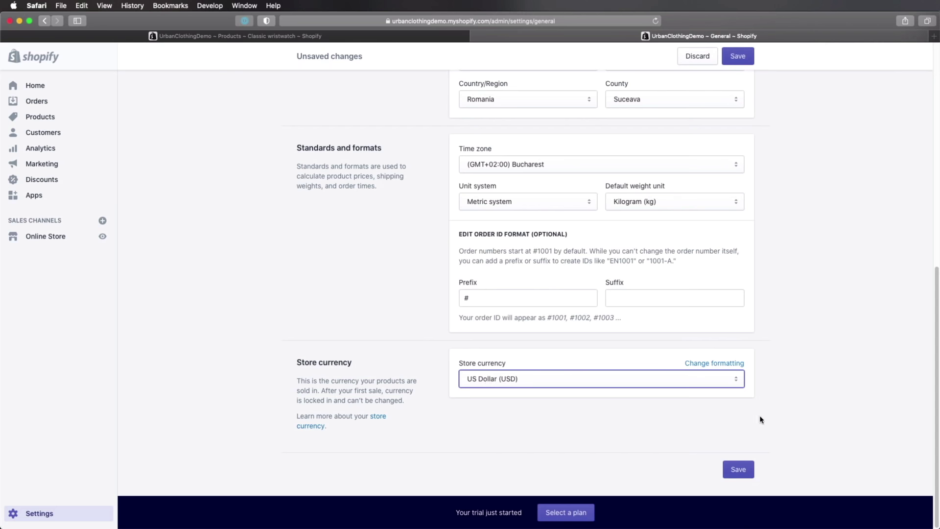
left_click(738, 470)
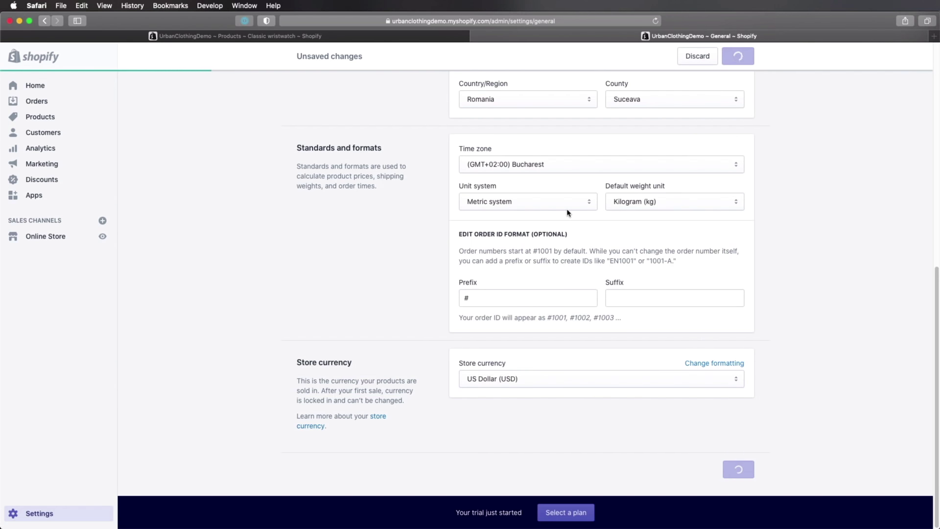
left_click(478, 36)
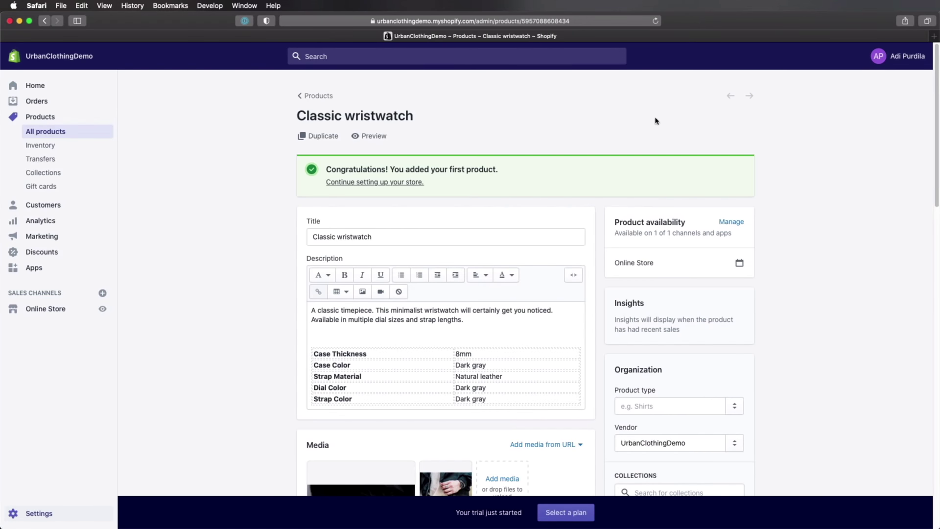
Reload the product page to apply the new currency and set the price to $159.00 from the description file
scroll(612, 250, "down", 7)
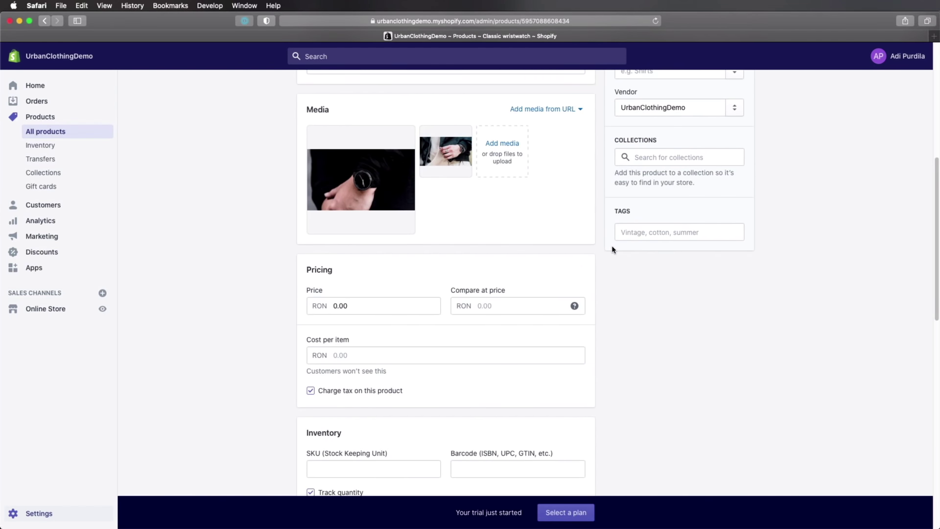
key("super+r")
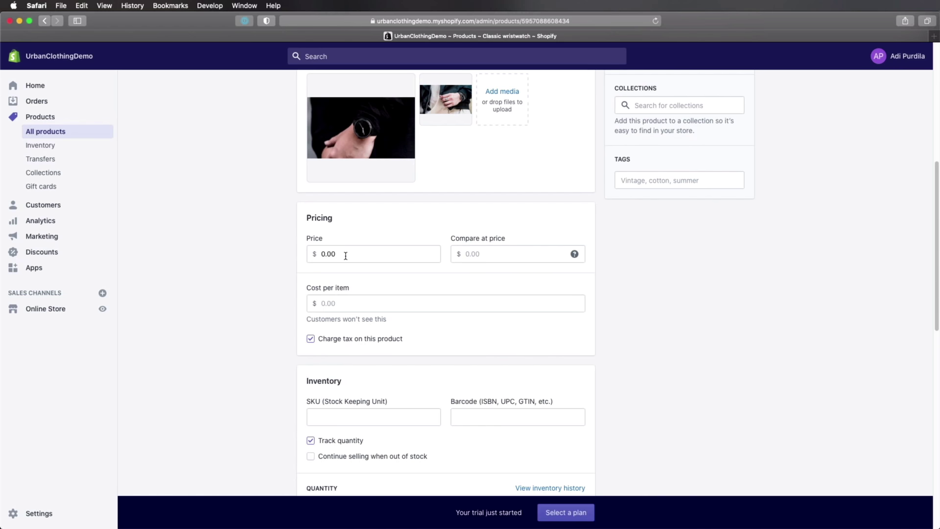
key("super+Tab")
left_click(333, 358)
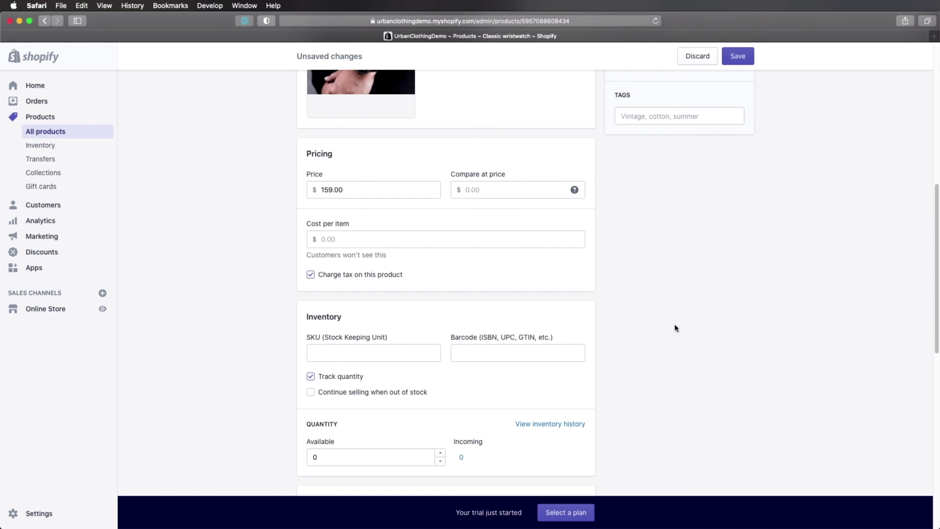
Begin the product's SKU in the inventory section with "ACC"
scroll(676, 328, "down", 3)
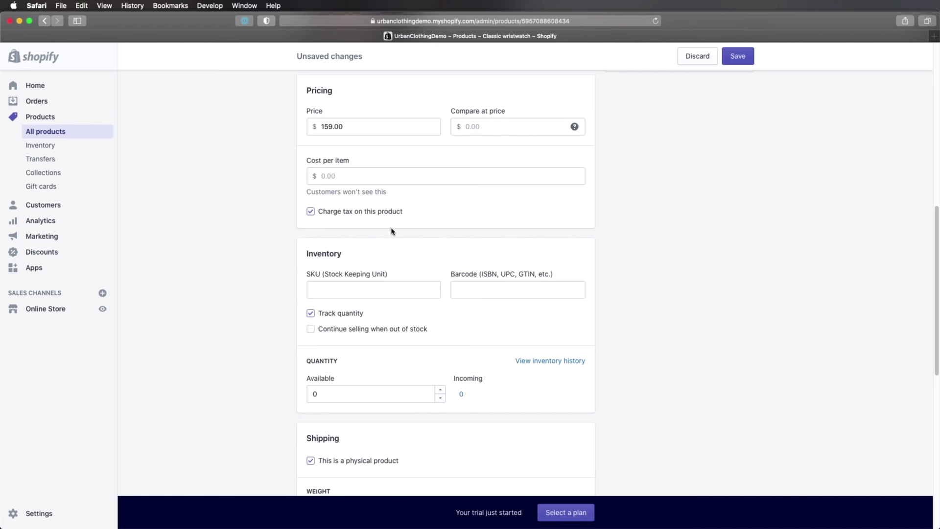
scroll(451, 255, "down", 2)
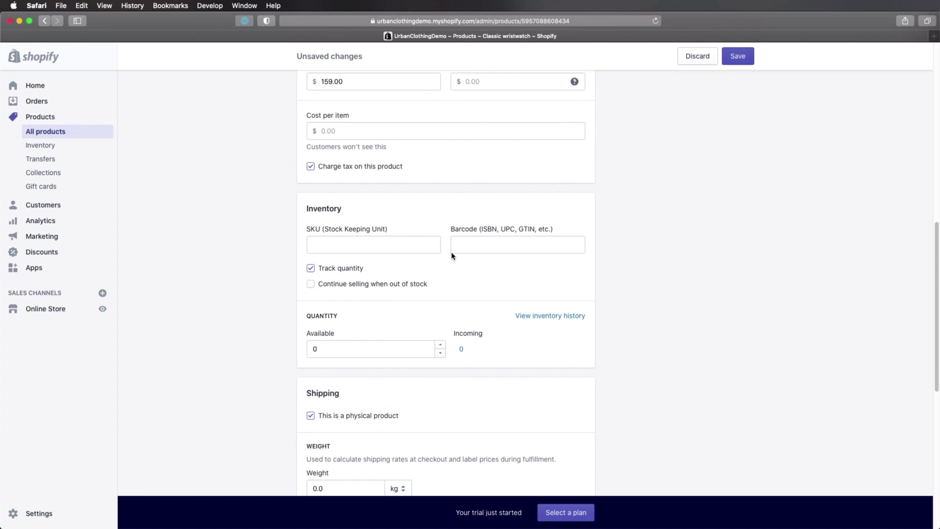
scroll(452, 255, "down", 2)
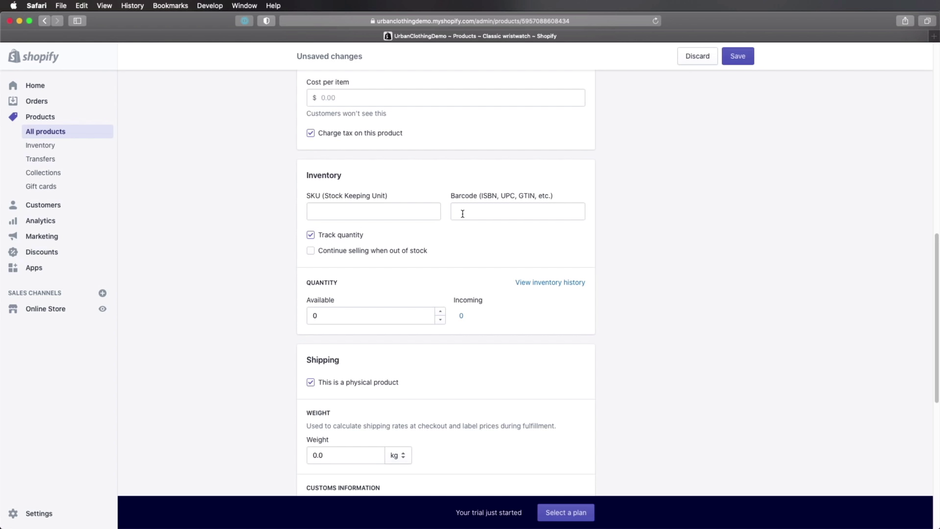
left_click(338, 211)
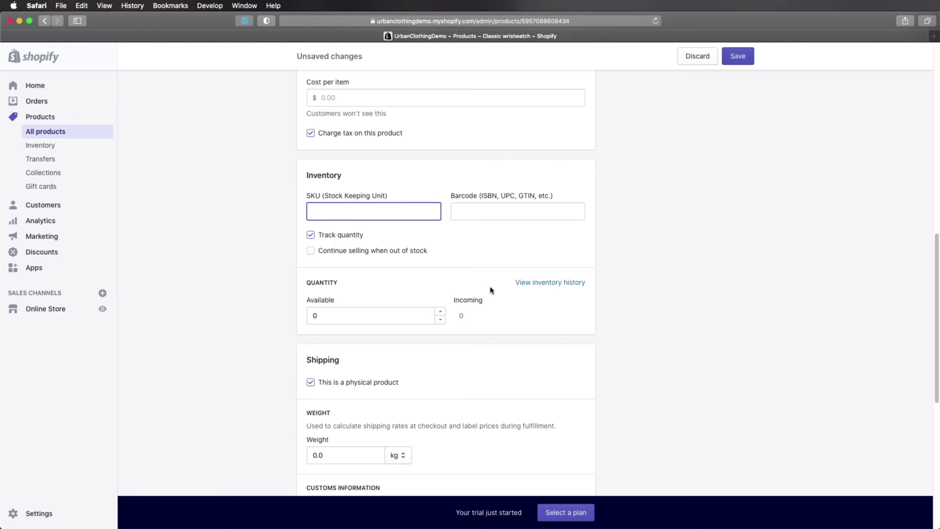
type("ACC")
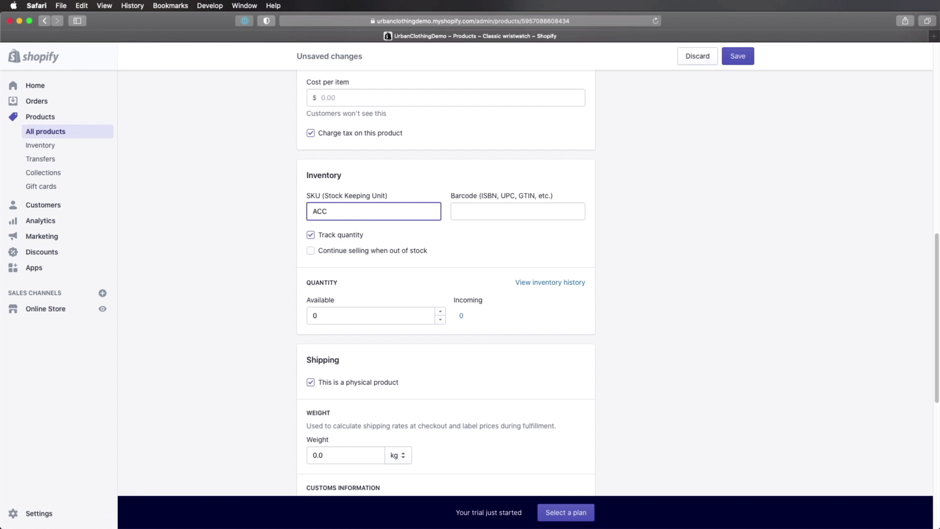
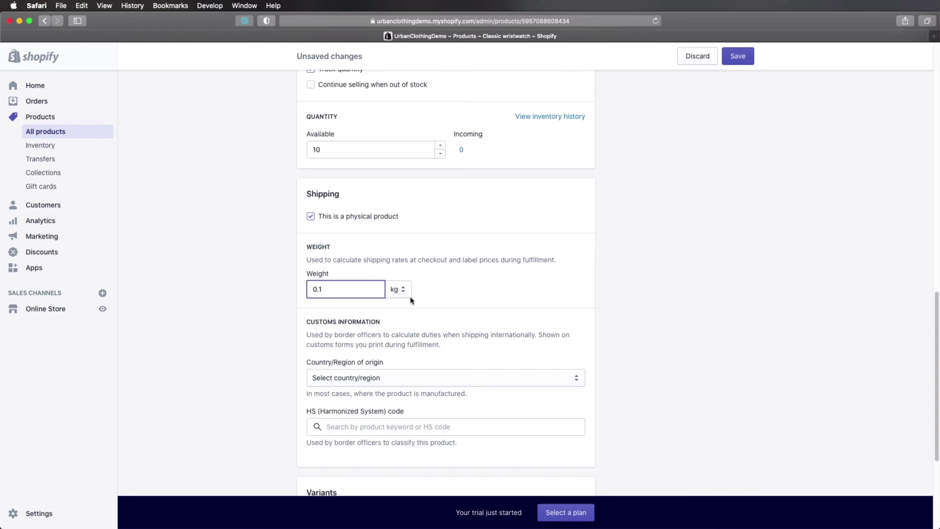
Set the country/region of origin in the product's customs information to Romania
left_click(466, 291)
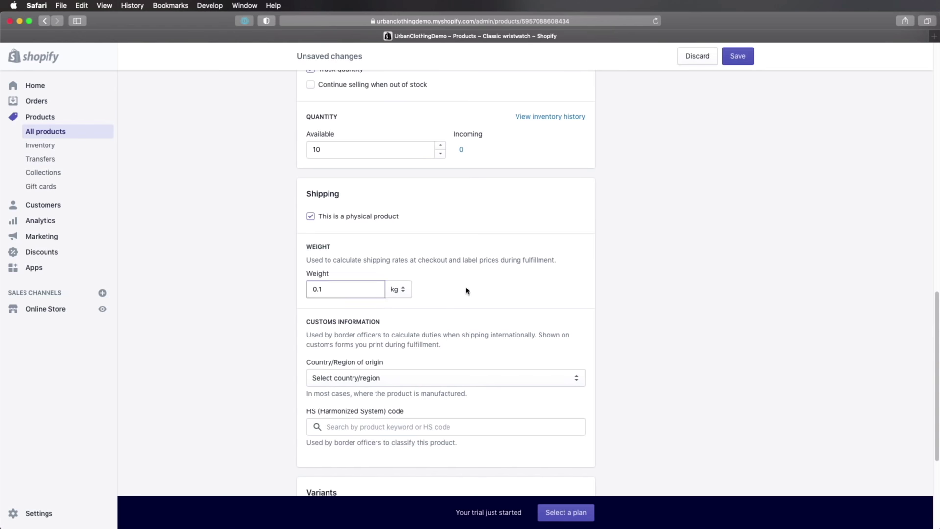
scroll(467, 291, "down", 2)
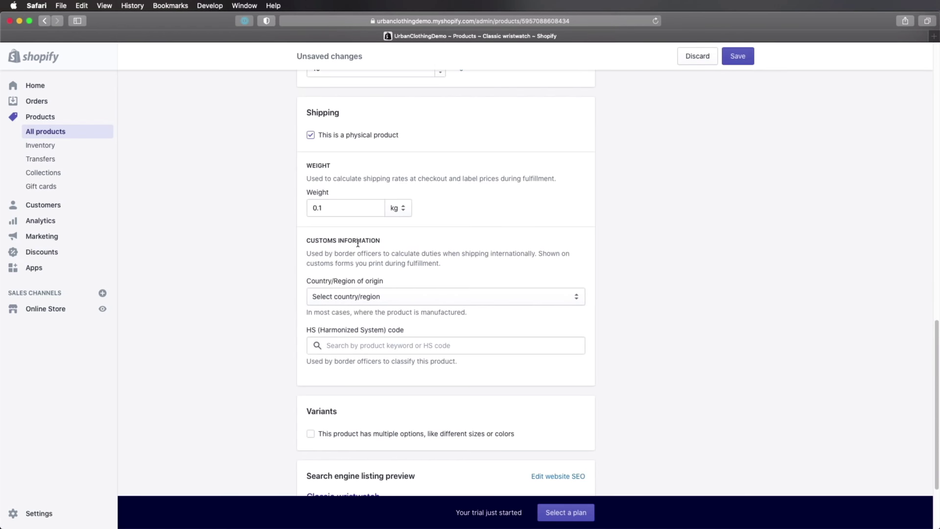
left_click(378, 296)
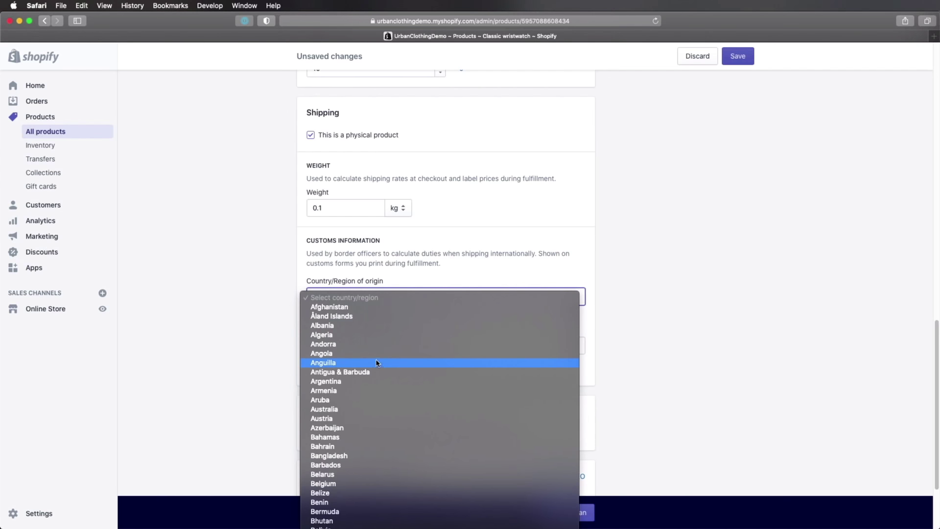
scroll(377, 363, "down", 10)
scroll(377, 363, "down", 10)
left_click(377, 363)
Examine the HS (Harmonized System) code field and the variants and search engine listing sections below it
scroll(272, 351, "down", 3)
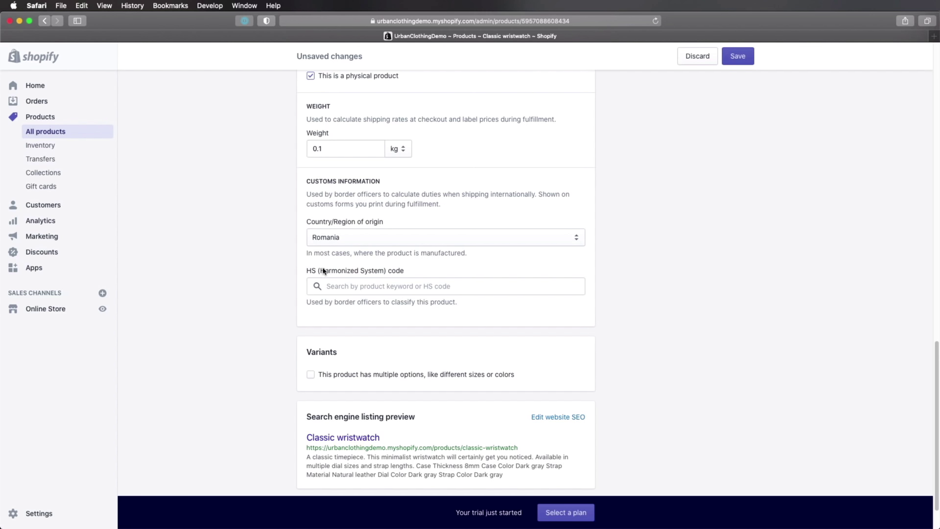
left_click_drag(323, 269, 388, 268)
left_click(404, 281)
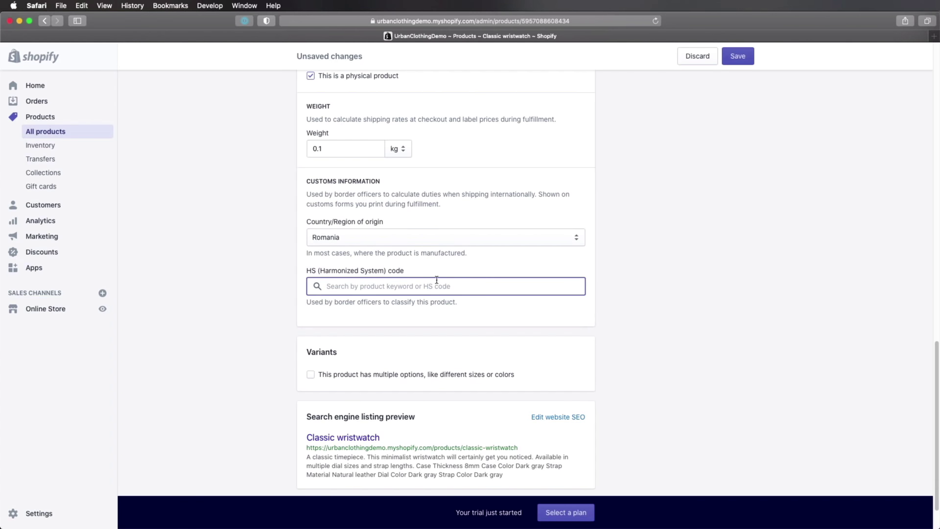
left_click(417, 269)
left_click(612, 341)
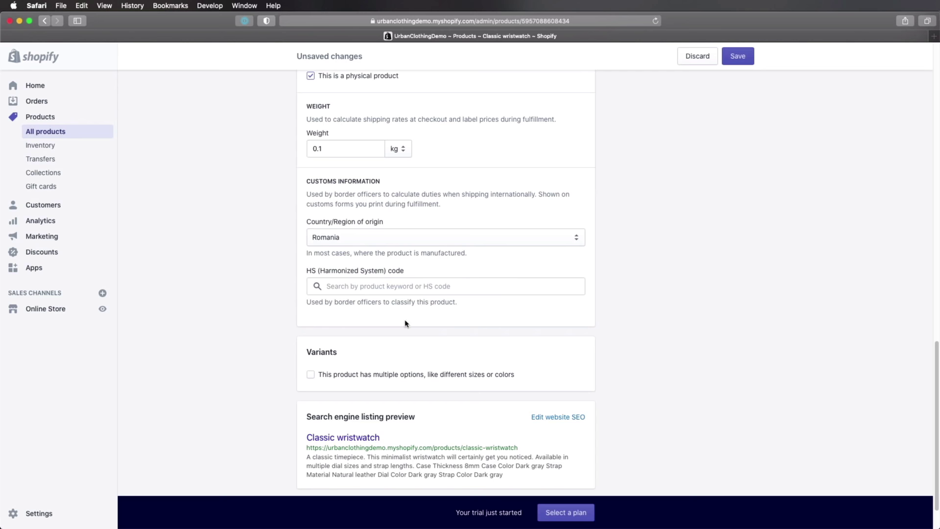
scroll(425, 342, "down", 2)
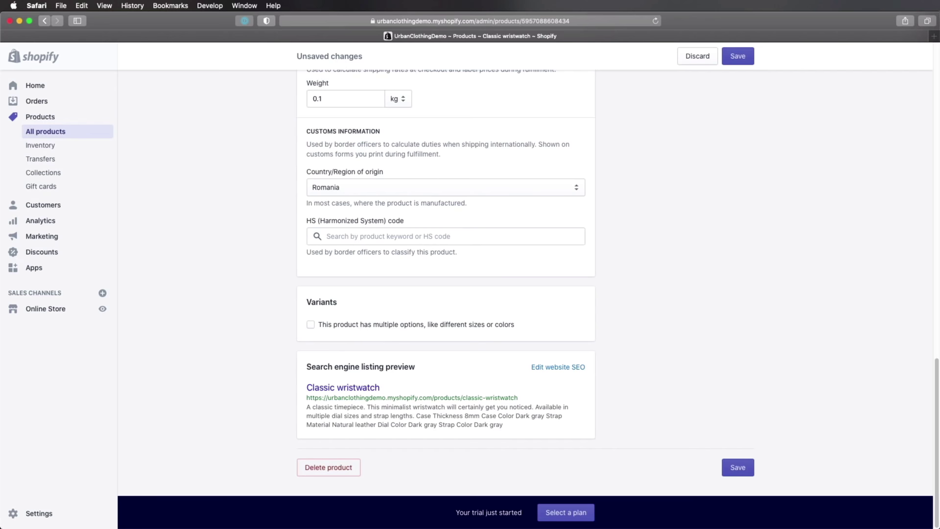
Consult the variants line in the description file and enable multiple options for the Classic wristwatch product
key("super+Tab")
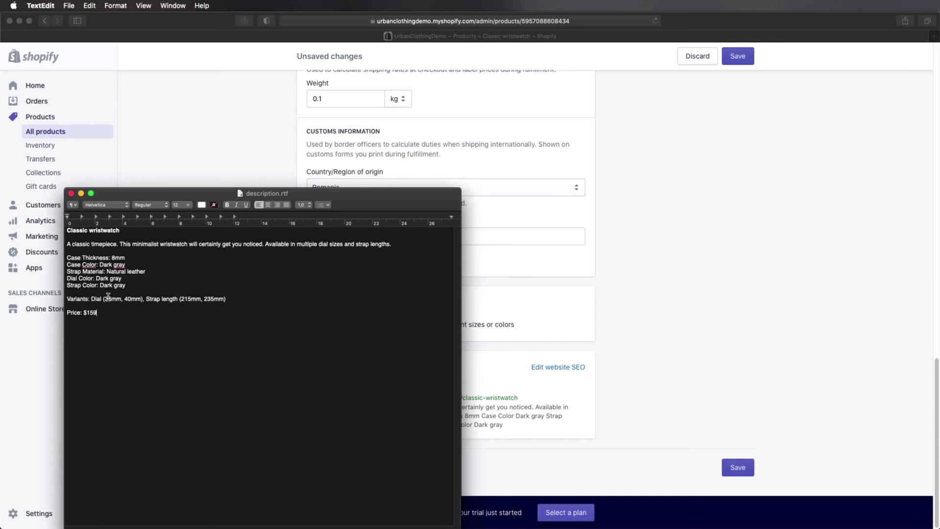
left_click_drag(319, 193, 938, 95)
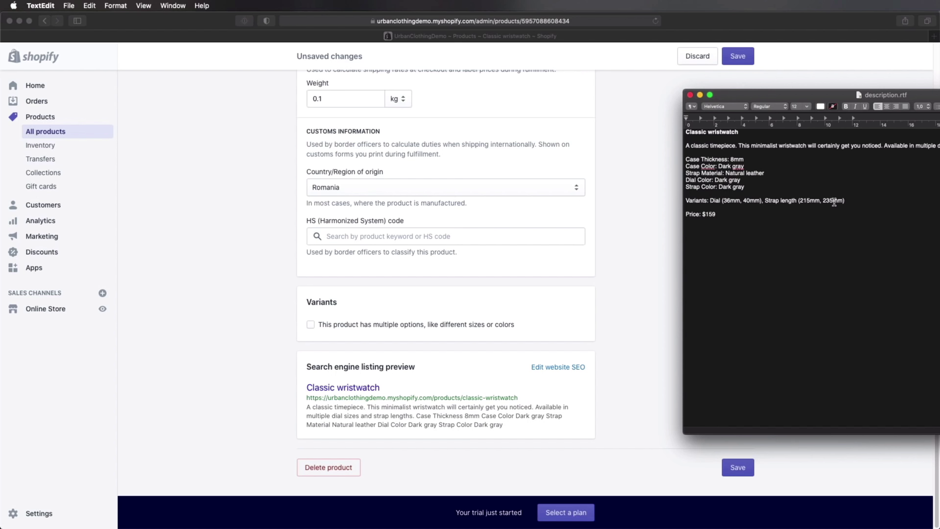
left_click(643, 285)
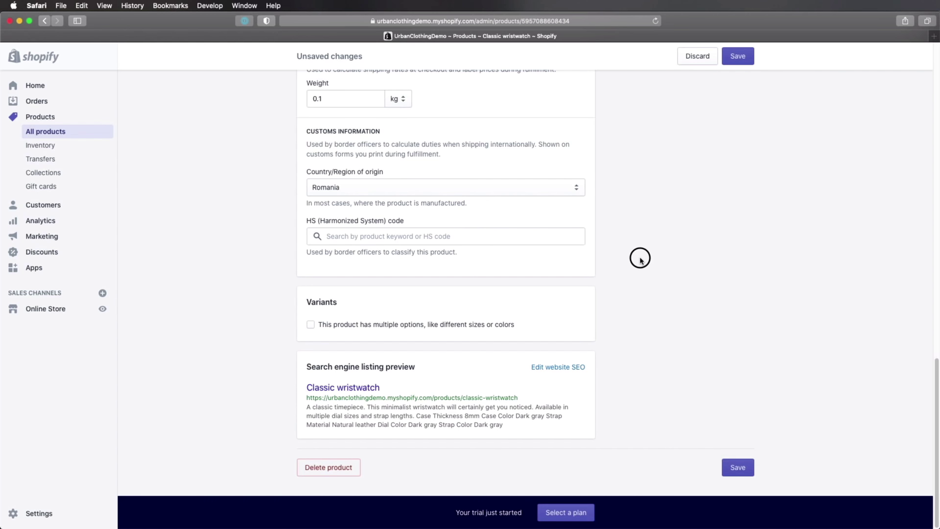
left_click(337, 325)
scroll(446, 347, "down", 4)
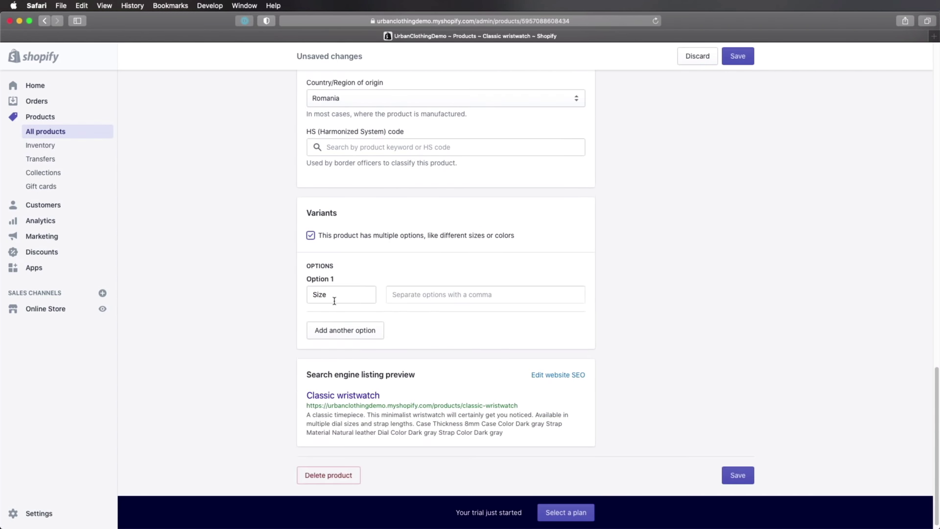
Name the first variant option Dial and give it the values 36mm and 40mm from the description file
left_click(337, 295)
type("Dial")
left_click(460, 296)
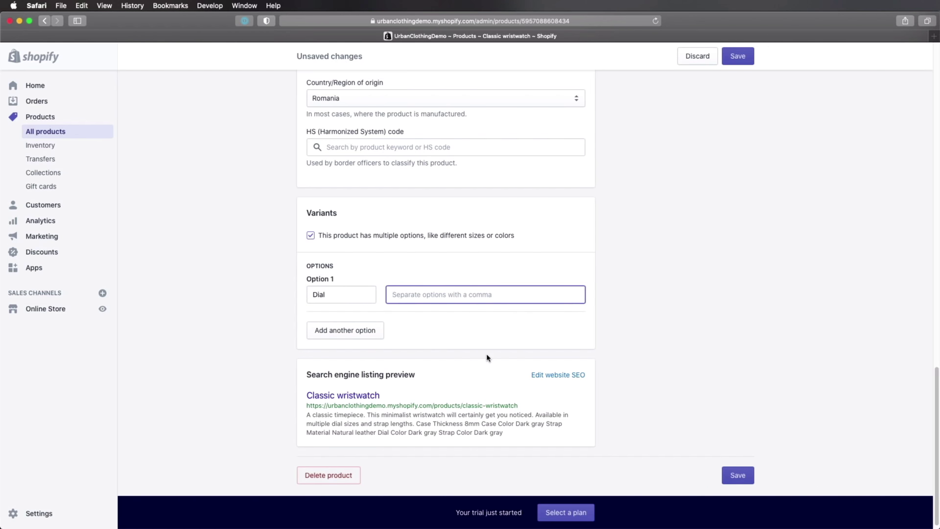
key("super+Tab")
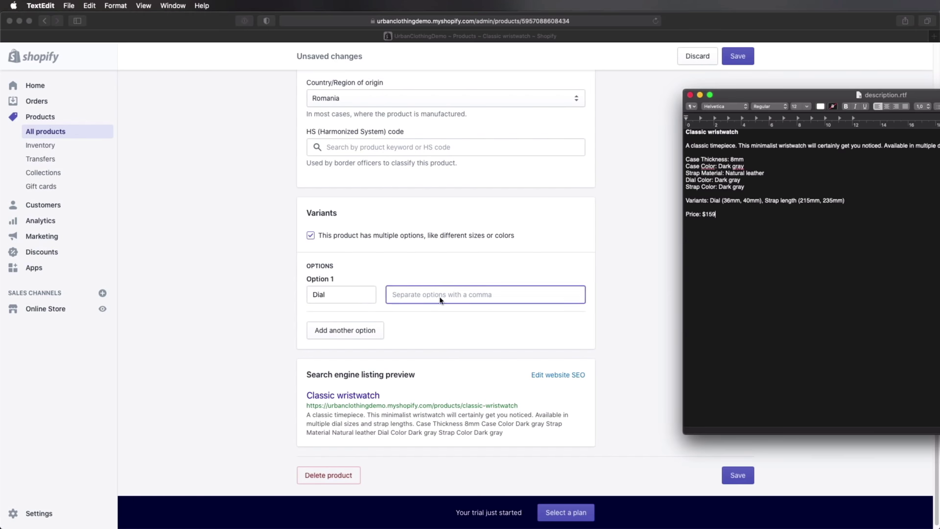
key("super+Tab")
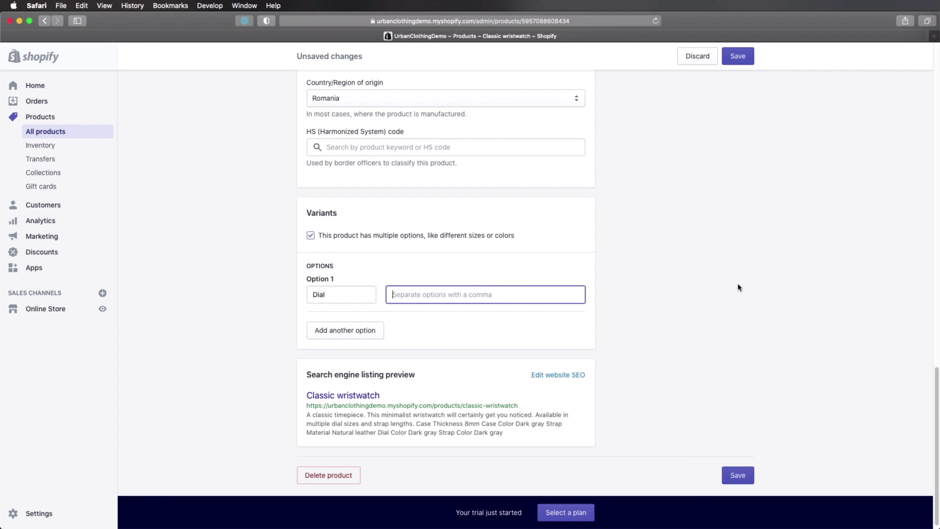
type("36m")
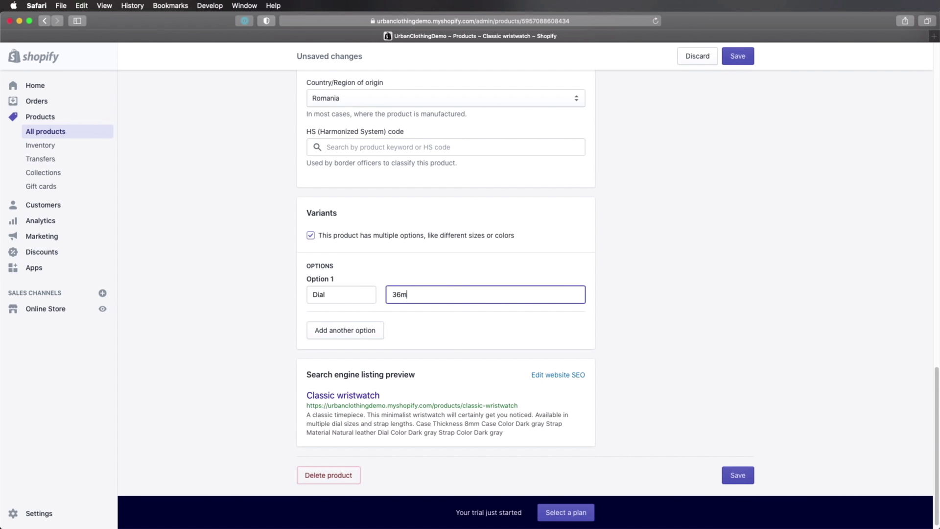
type("m")
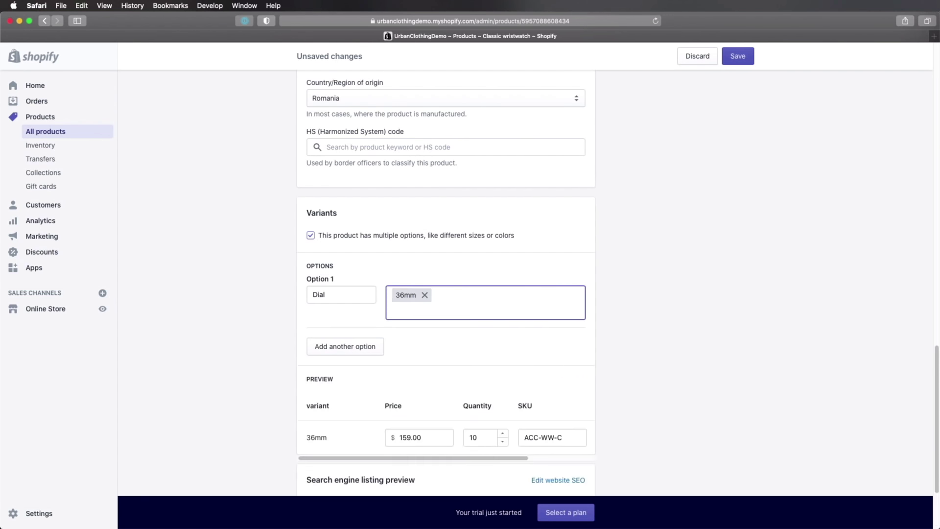
type(",40mm,")
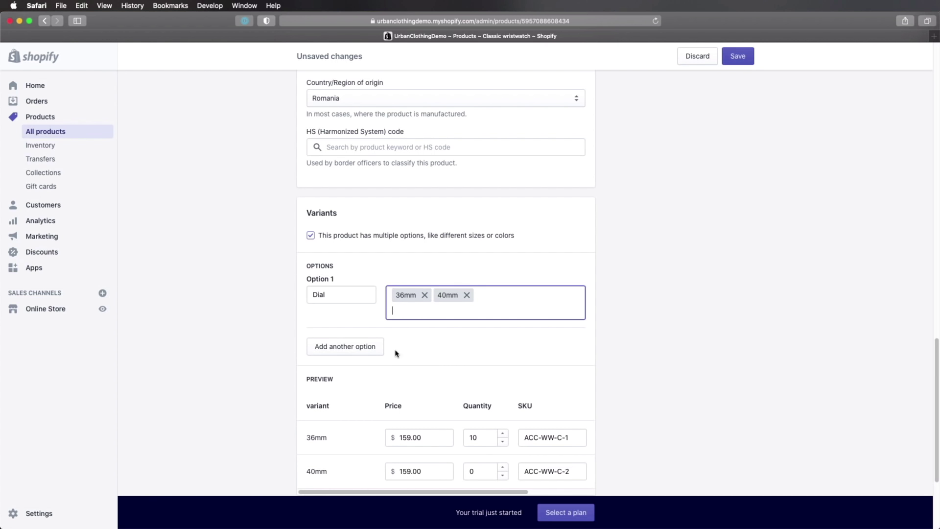
Add a second variant option named Strap length
left_click(336, 351)
double_click(352, 357)
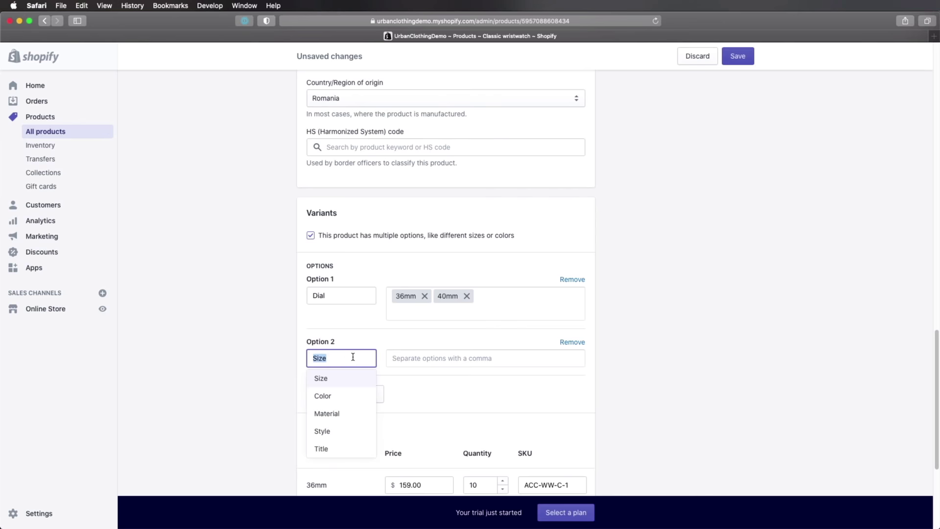
type("Strap length")
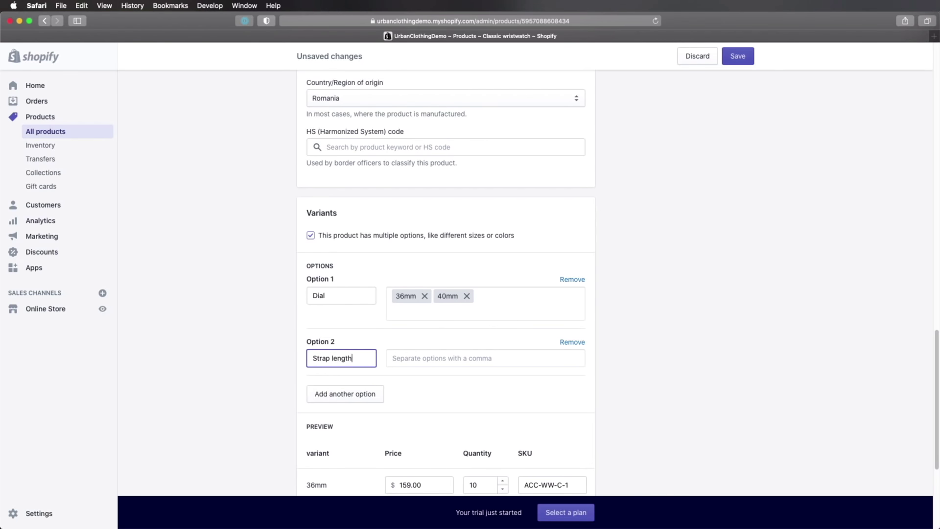
key("Tab")
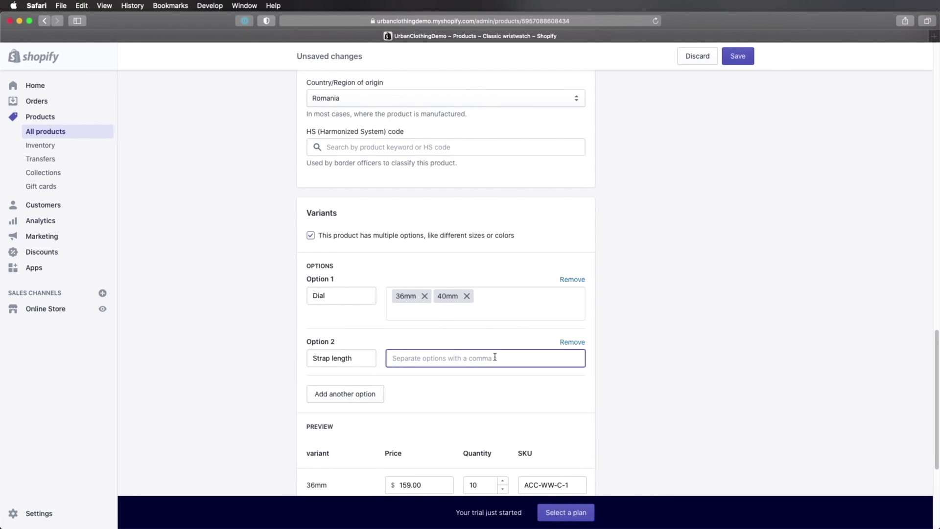
Give the Strap length option the values 215mm and 235mm from the description file
key("super+Tab")
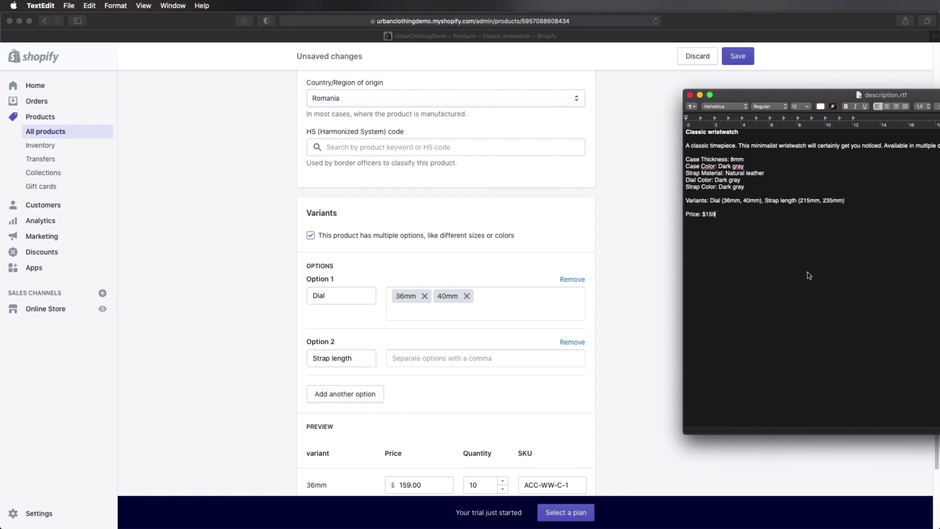
key("super+Tab")
type("215mm")
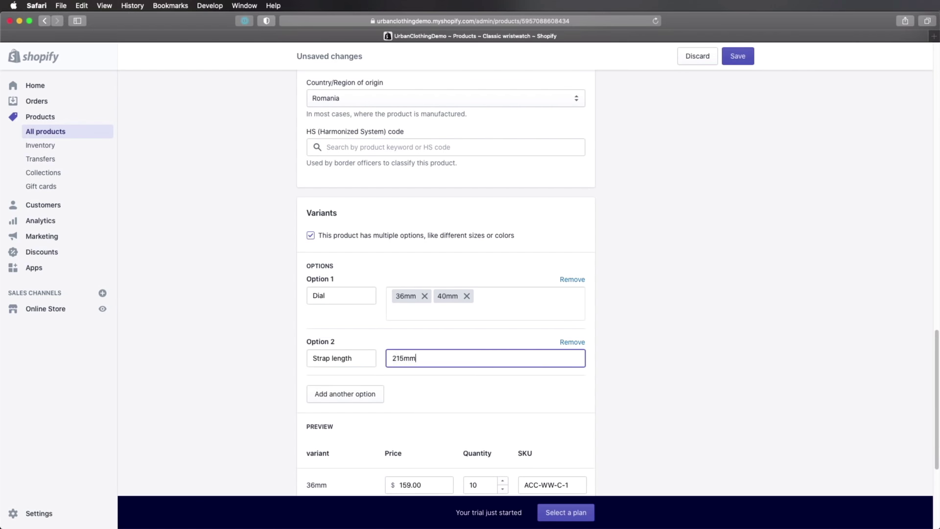
type(",236")
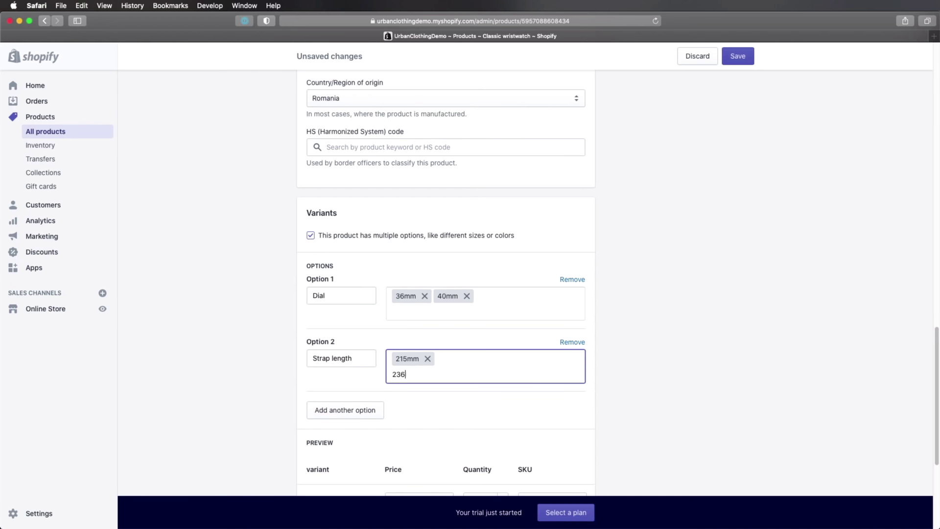
key("BackSpace")
type("5,")
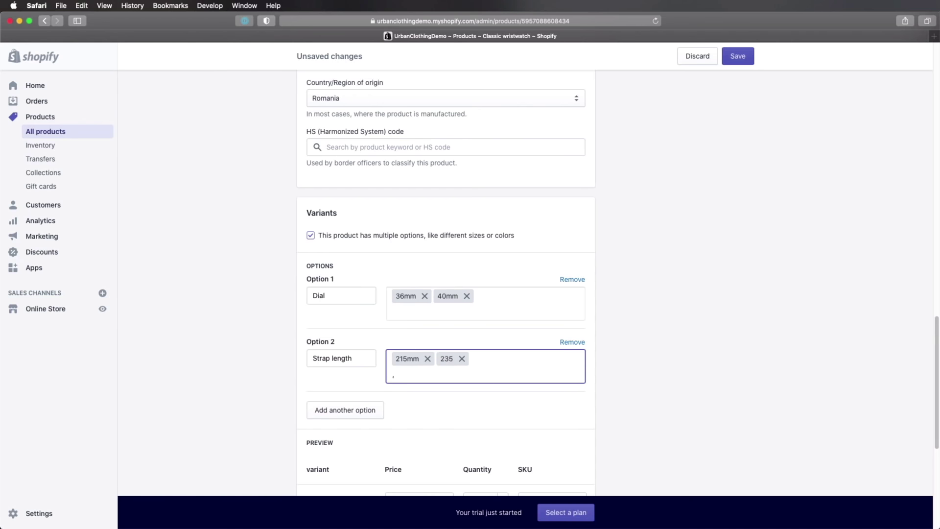
left_click(462, 358)
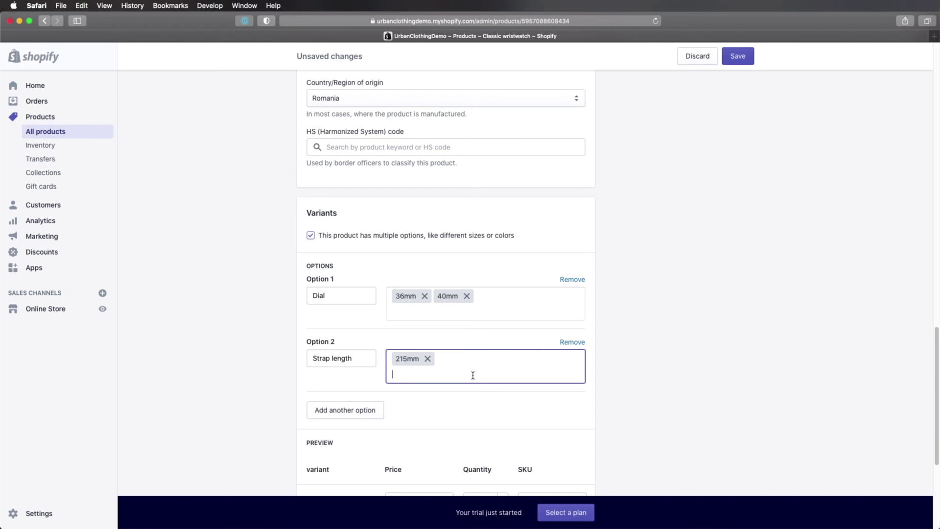
type("235mm,")
scroll(515, 390, "down", 3)
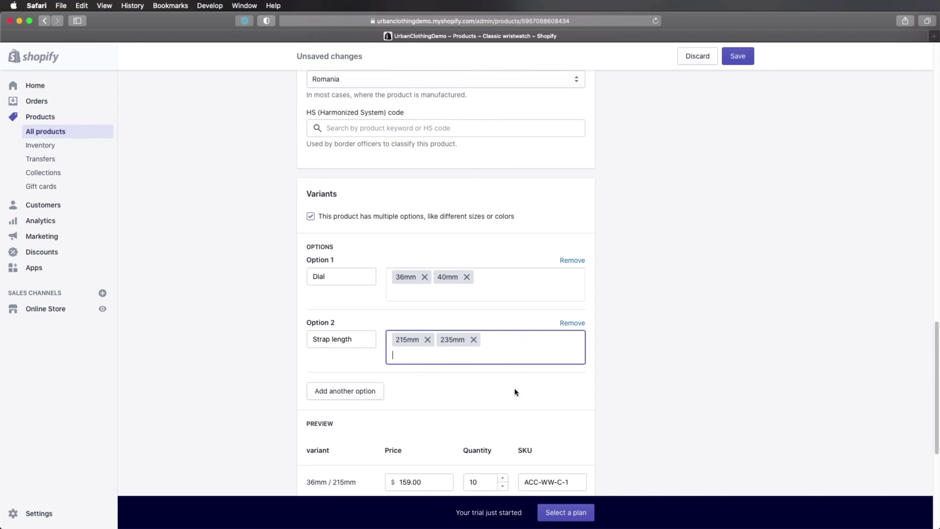
left_click(631, 326)
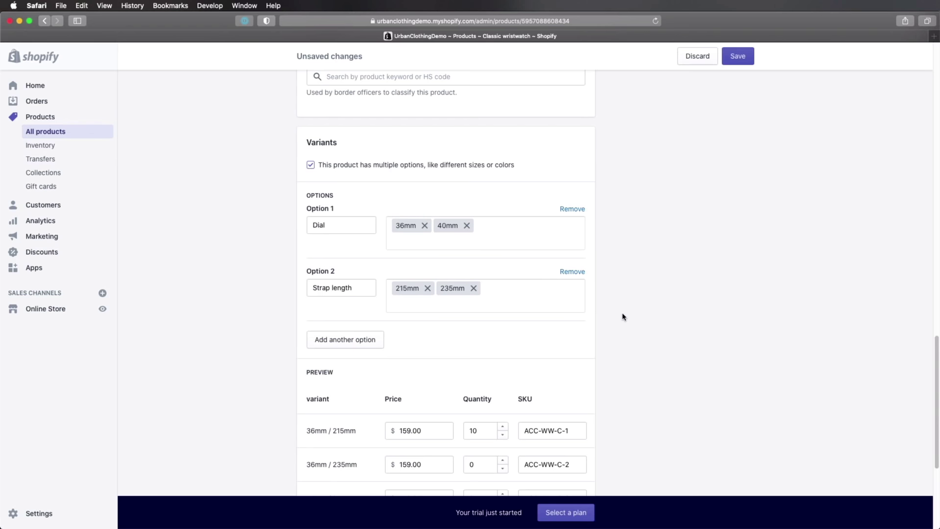
Replace the number suffixes of both 36mm variants' SKUs with dial size and strap length, using ACC-WW-C-36-215 for the 215mm strap
scroll(638, 318, "down", 5)
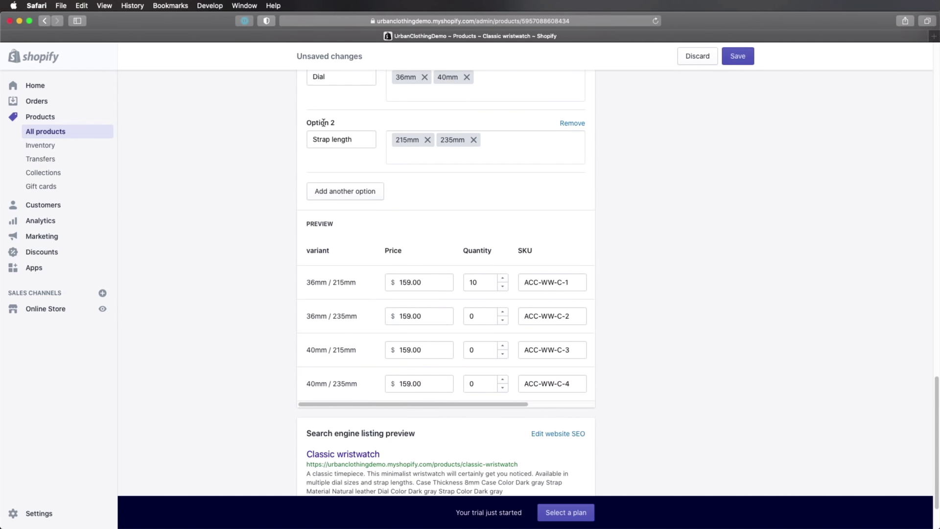
scroll(455, 191, "down", 2)
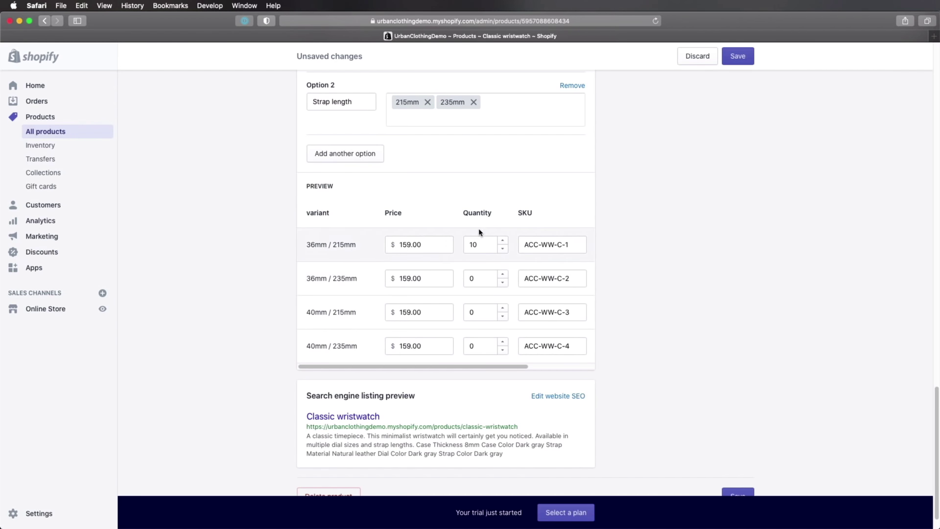
left_click_drag(437, 367, 365, 365)
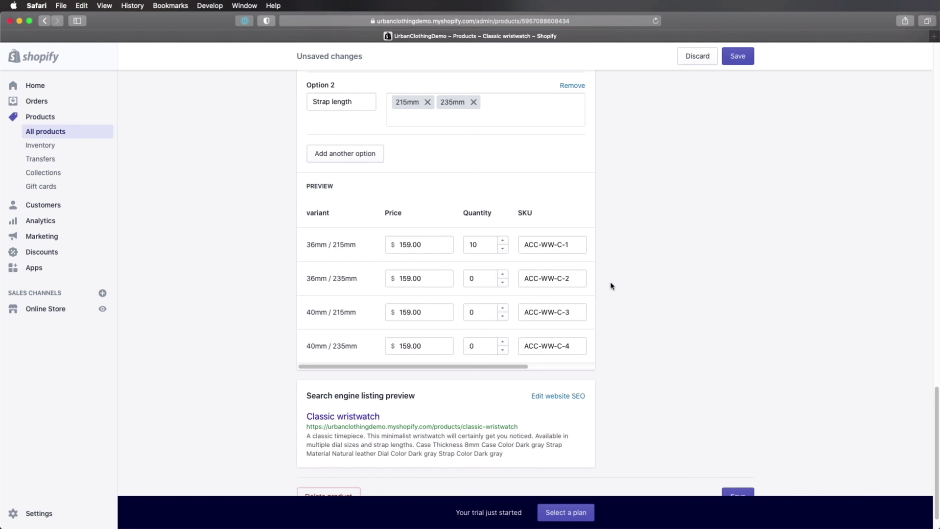
left_click(579, 244)
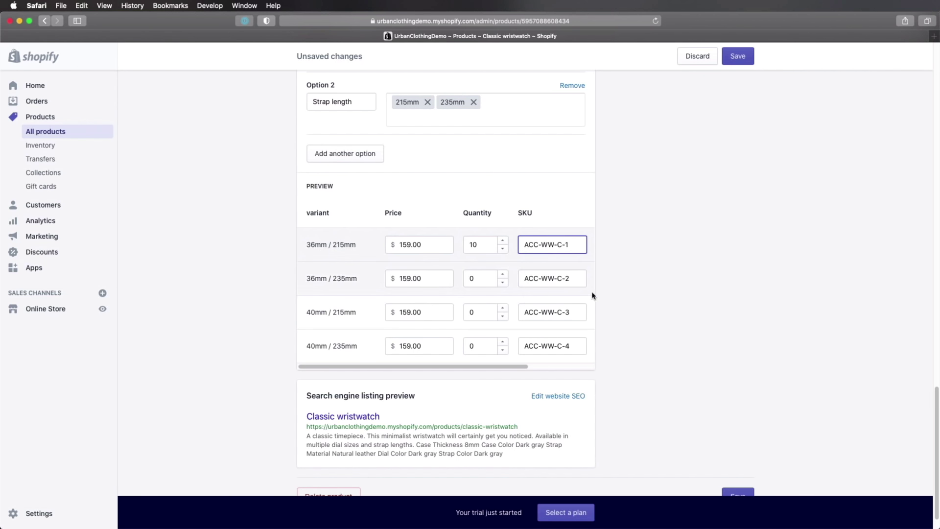
key("BackSpace")
type("36-215")
left_click(552, 278)
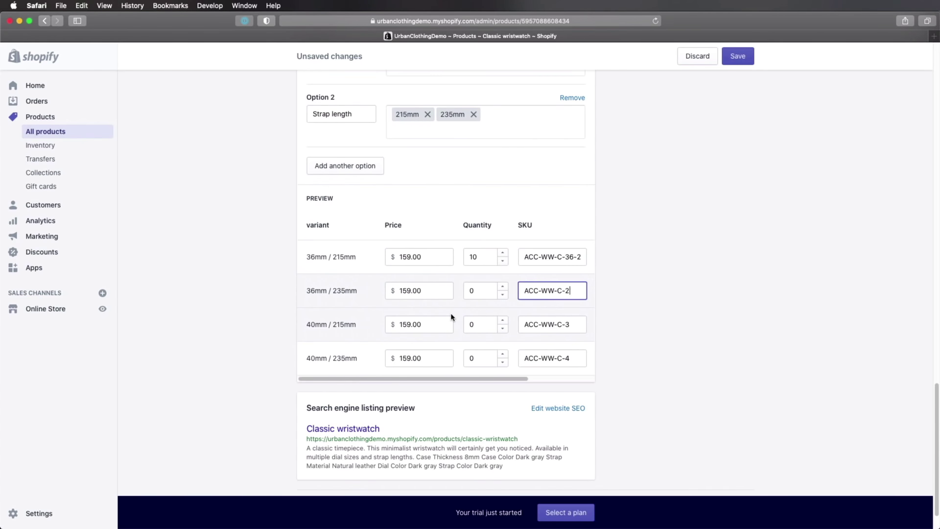
scroll(452, 316, "right", 5)
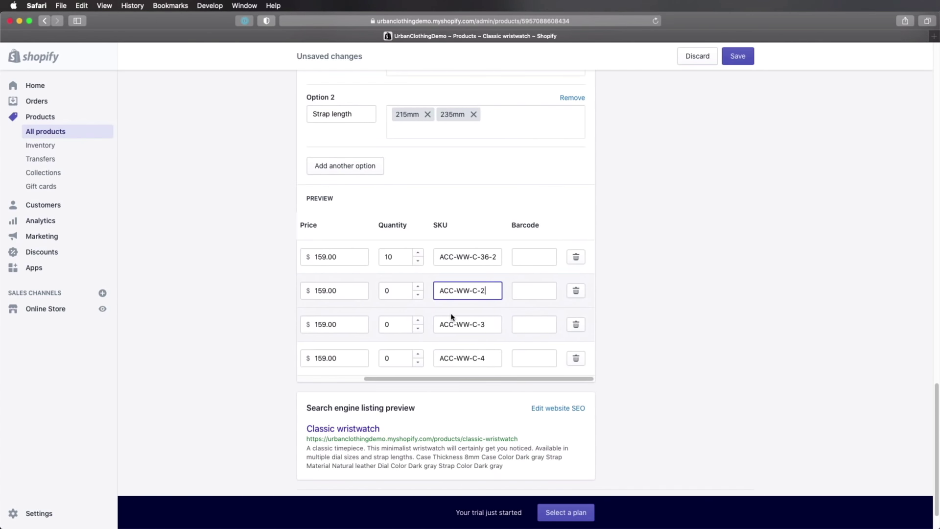
key("BackSpace")
type("36-2")
Set the SKUs of the two 40mm variants to ACC-WW-C-40-215 and ACC-WW-C-40-235
left_click(496, 329)
key("BackSpace")
type("40-215")
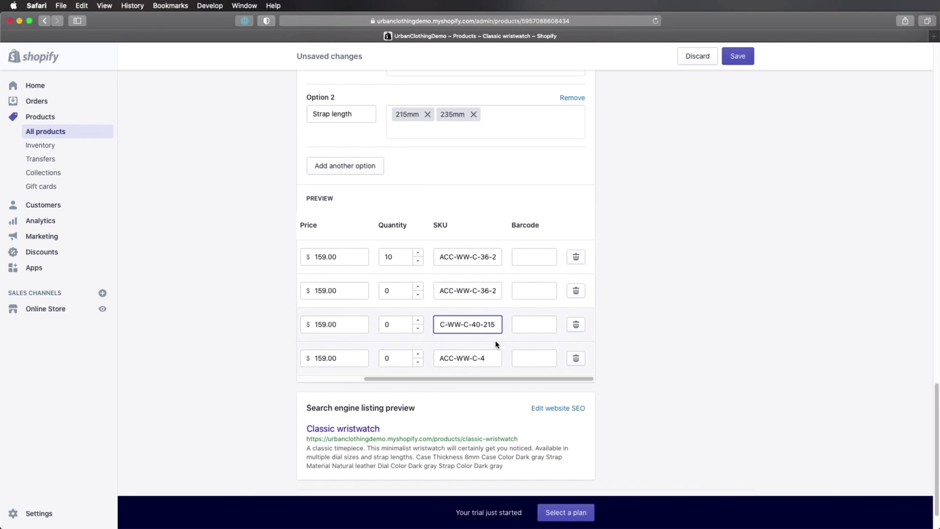
left_click(495, 357)
type("0-235")
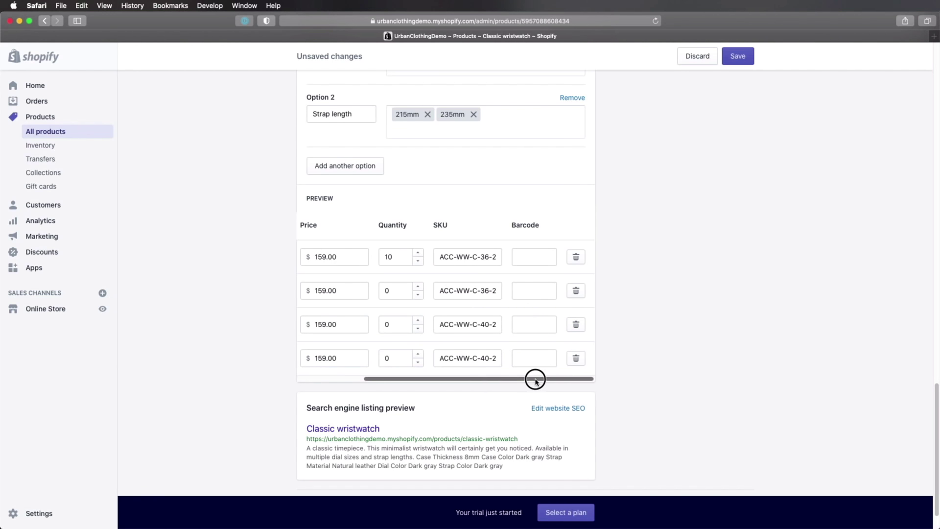
Examine each part of the 36mm / 215mm variant's SKU, from the category prefix to the dial size and strap length
left_click_drag(535, 379, 469, 378)
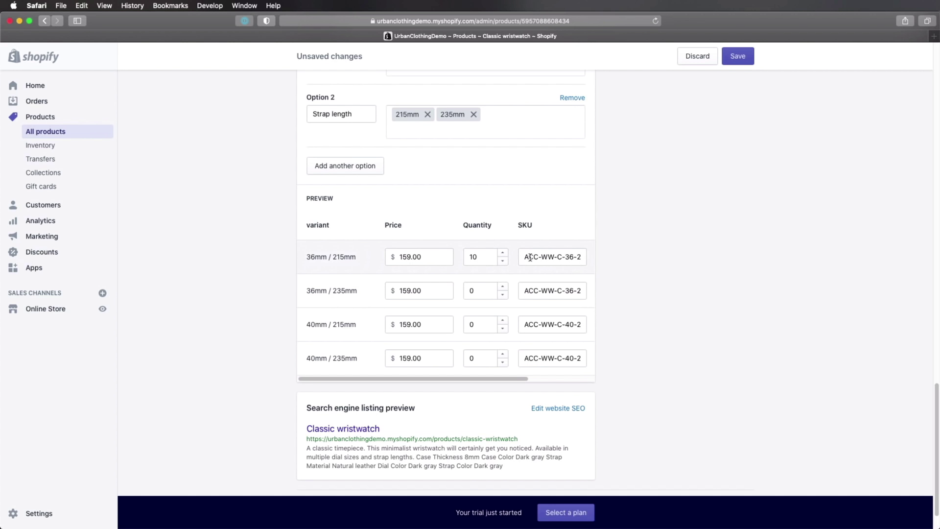
left_click_drag(526, 257, 585, 259)
left_click(554, 260)
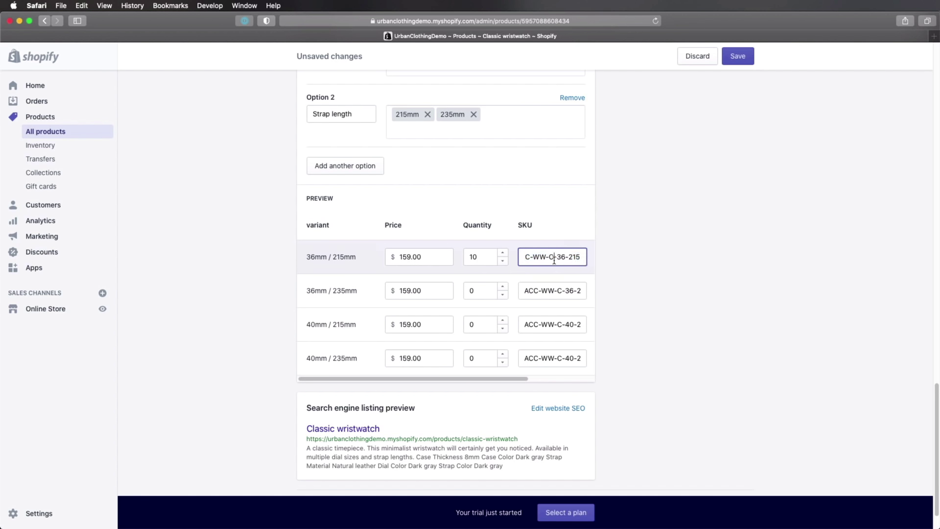
left_click(520, 257)
left_click(560, 256)
left_click_drag(553, 256, 539, 256)
scroll(542, 258, "right", 3)
left_click(484, 255)
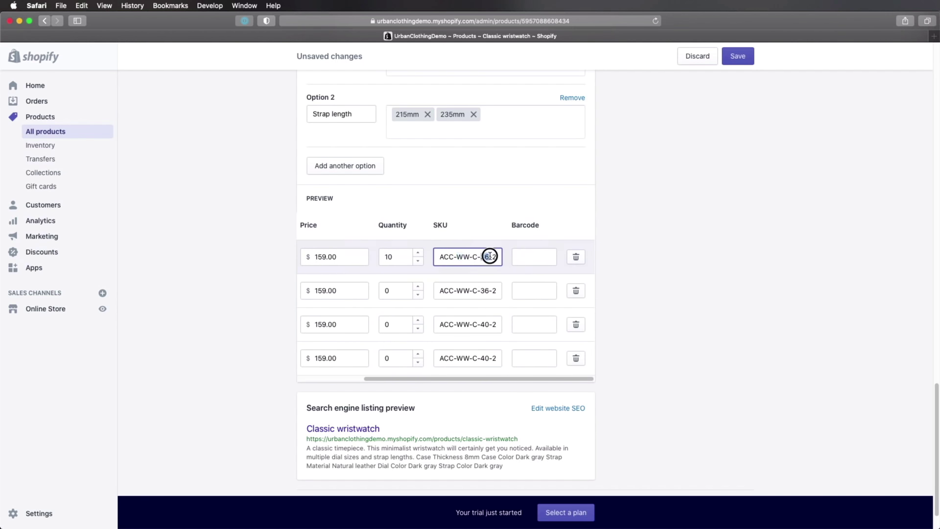
left_click(497, 256)
Add "watch" as the Classic wristwatch's product type
scroll(692, 300, "up", 15)
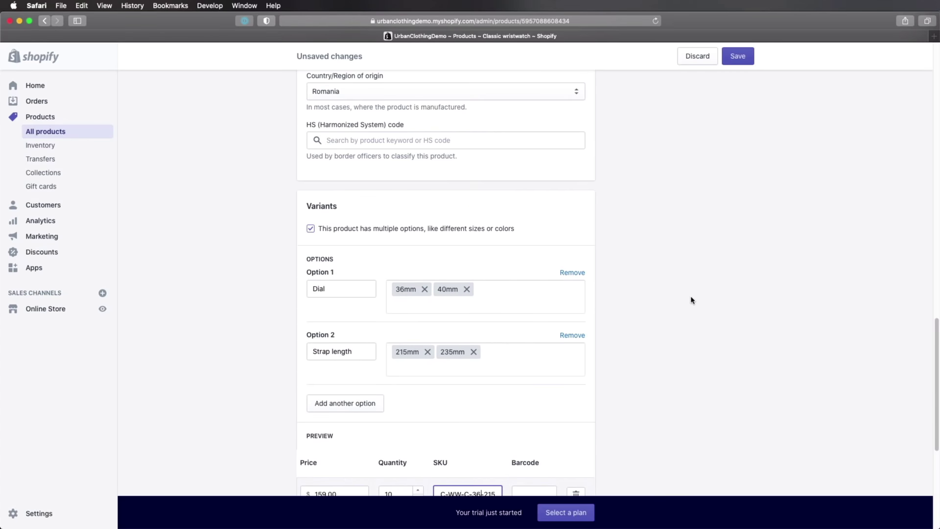
scroll(692, 300, "up", 10)
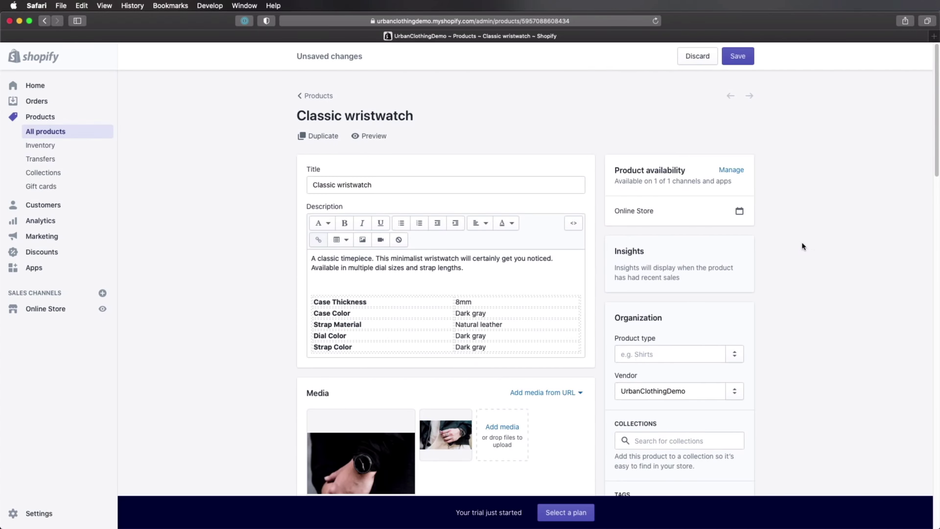
scroll(800, 245, "down", 5)
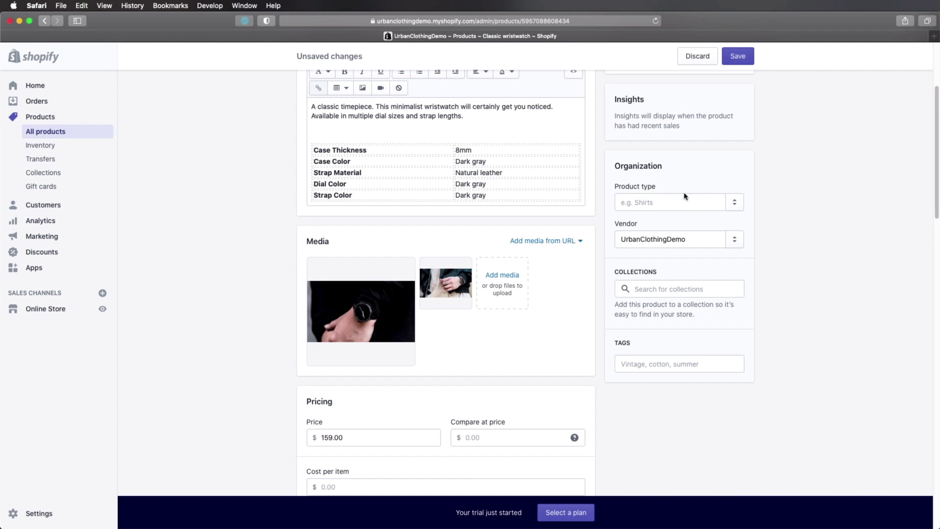
left_click(672, 203)
left_click(737, 204)
left_click(675, 209)
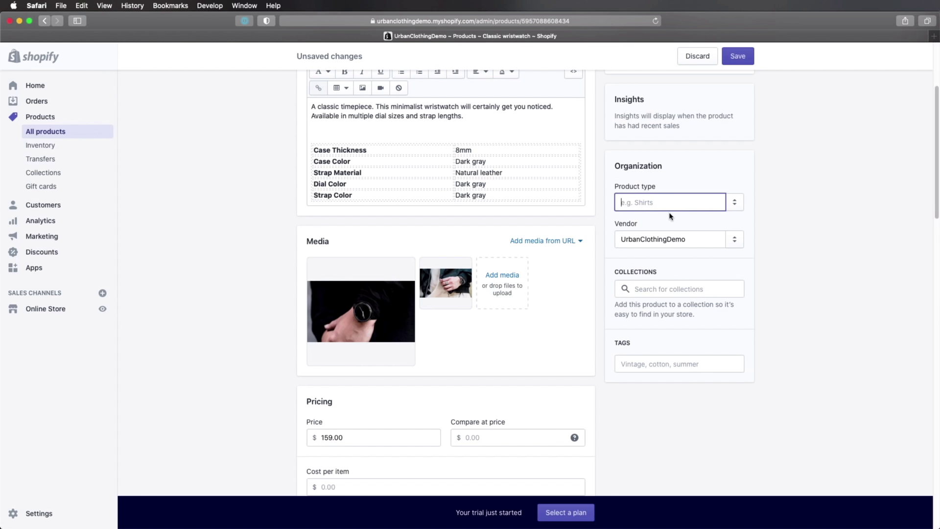
type("watch")
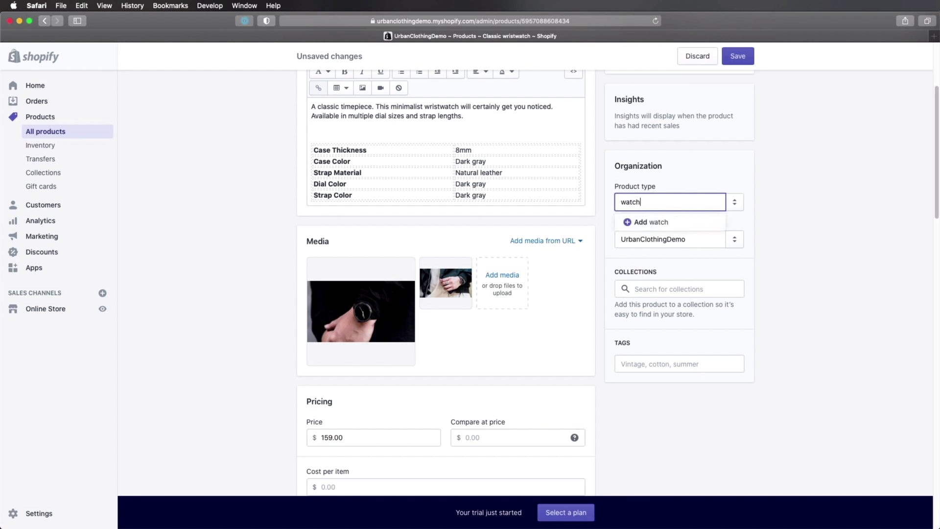
left_click(668, 223)
Change the product's vendor to Urban Clothing and add it as a new vendor
left_click(705, 245)
key("BackSpace")
key("BackSpace")
key("BackSpace")
key("BackSpace")
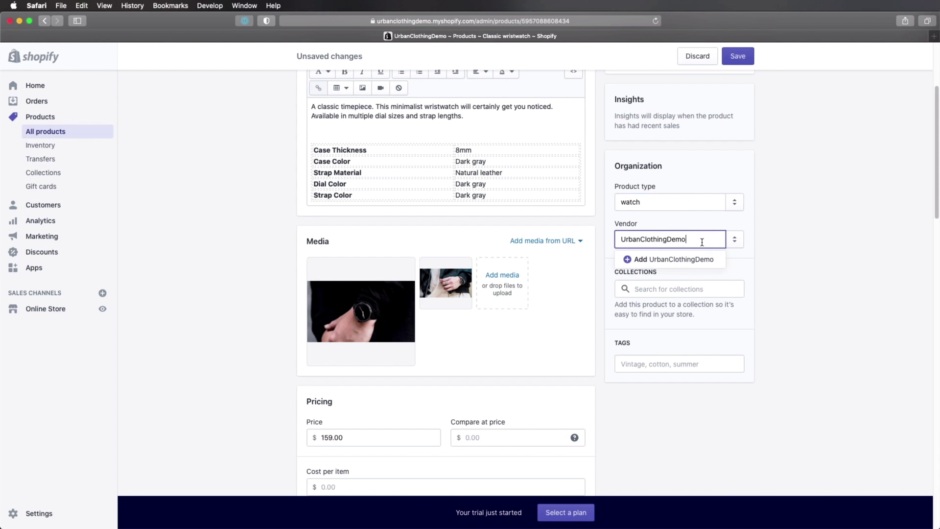
key("BackSpace")
type("g")
key("Left")
key("Left")
key("Left")
key("Left")
key("Left")
key("Left")
key("Left")
key("Left")
left_click(689, 260)
Assign the product to the Accessories collection and save the Classic wristwatch
left_click(685, 293)
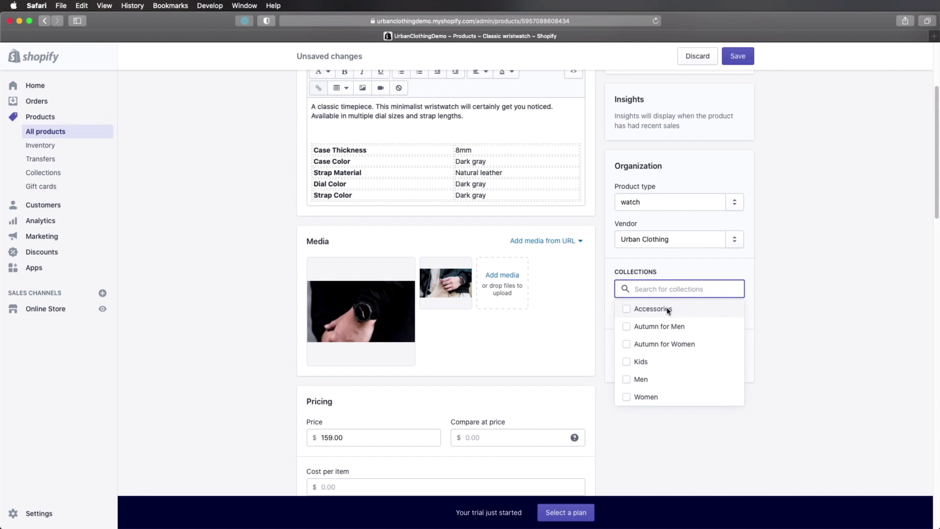
left_click(668, 309)
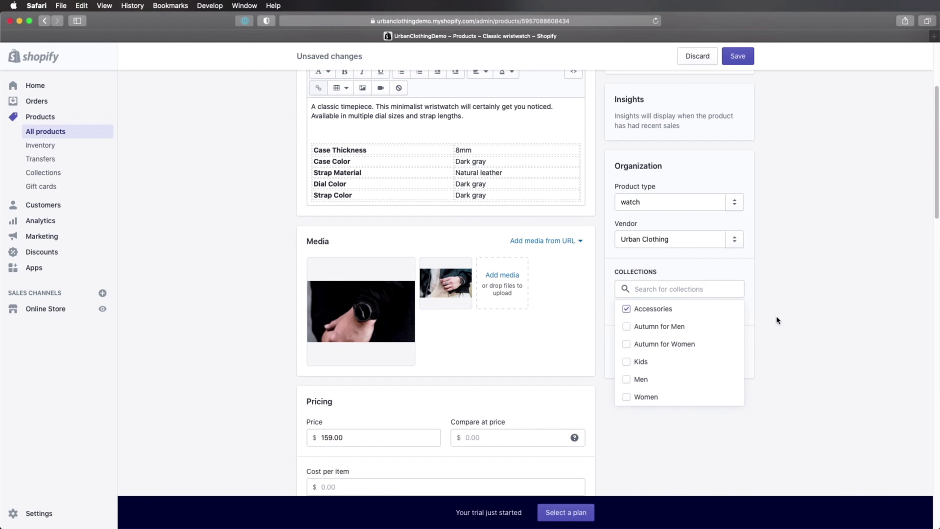
left_click(777, 320)
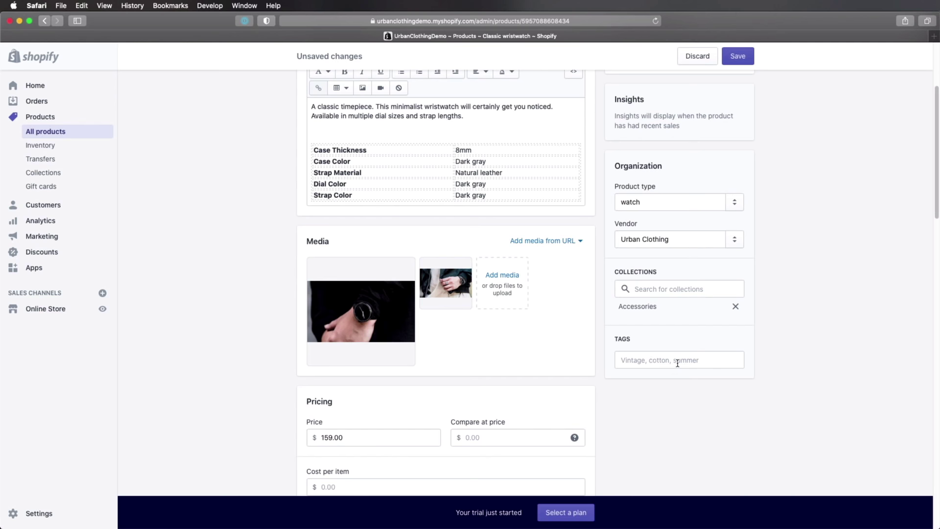
scroll(777, 376, "up", 5)
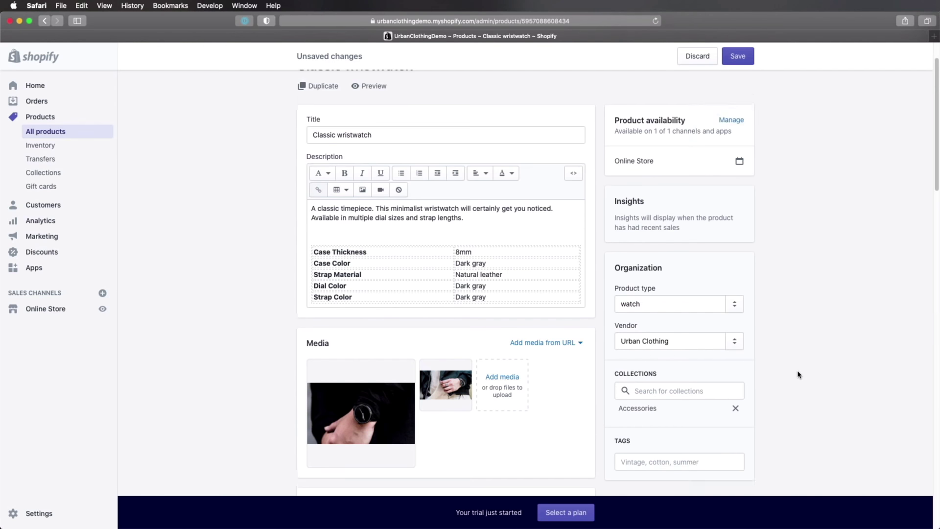
left_click(745, 59)
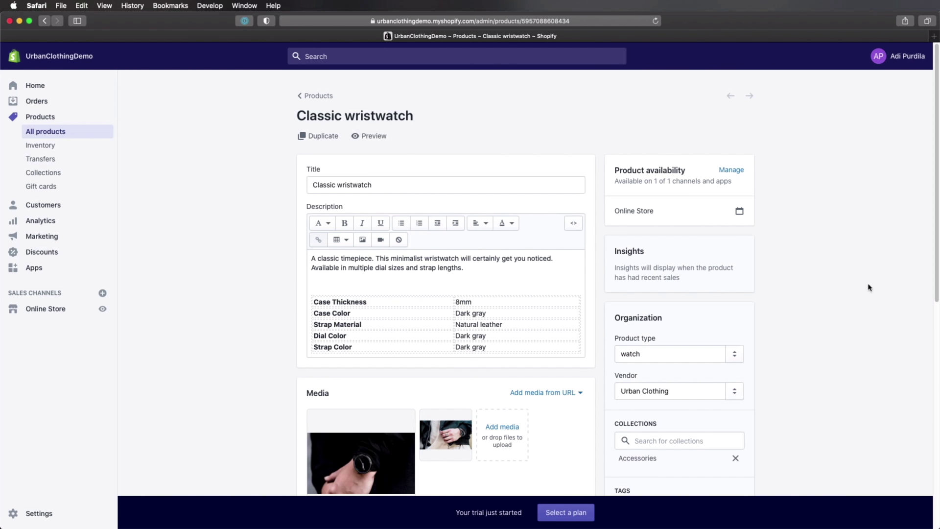
scroll(750, 336, "down", 10)
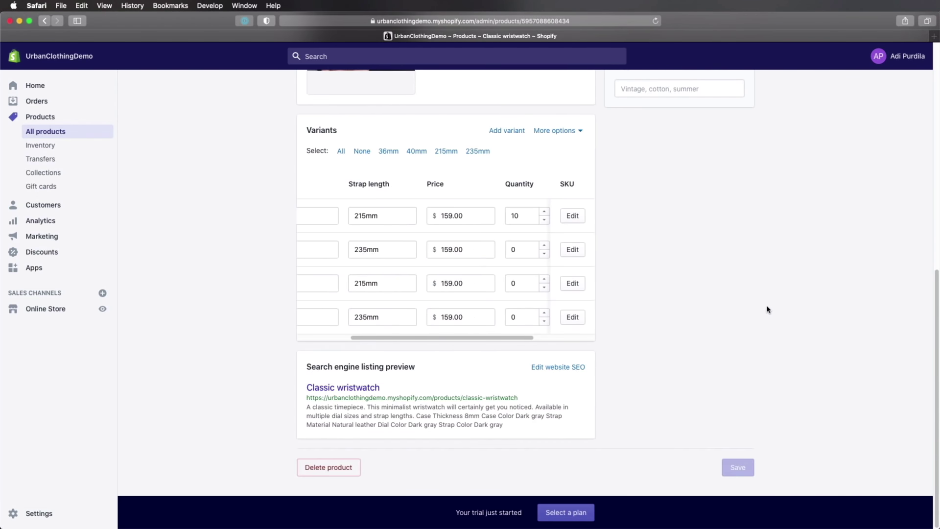
scroll(768, 310, "up", 10)
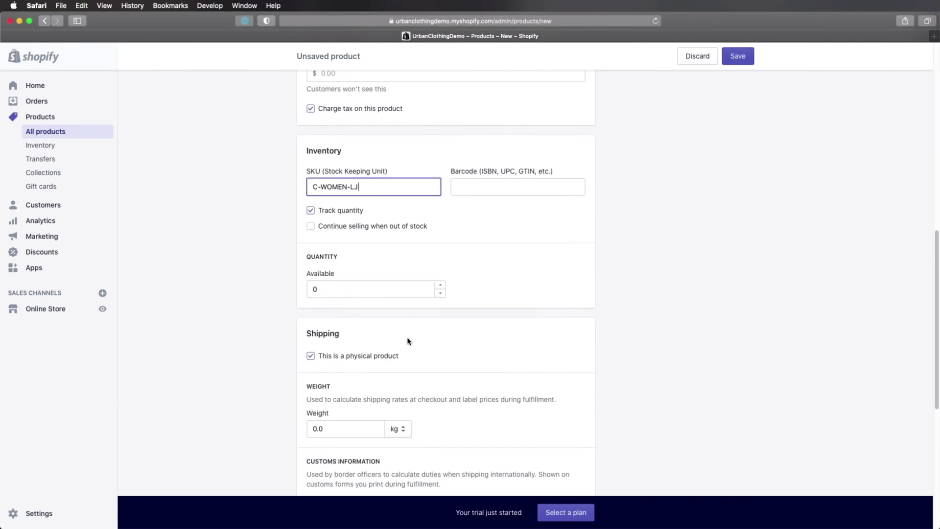
Return to the full product list and look through each product's inventory, type and vendor
scroll(409, 341, "down", 6)
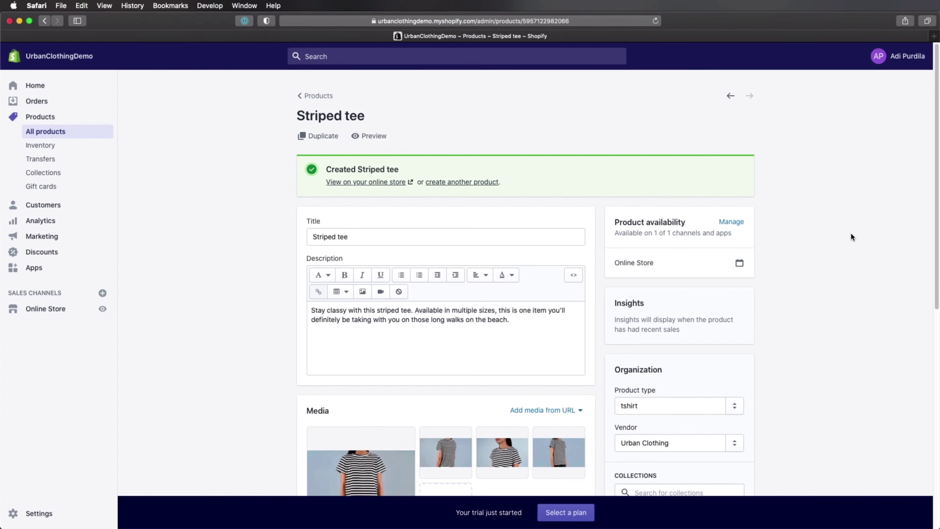
left_click(307, 95)
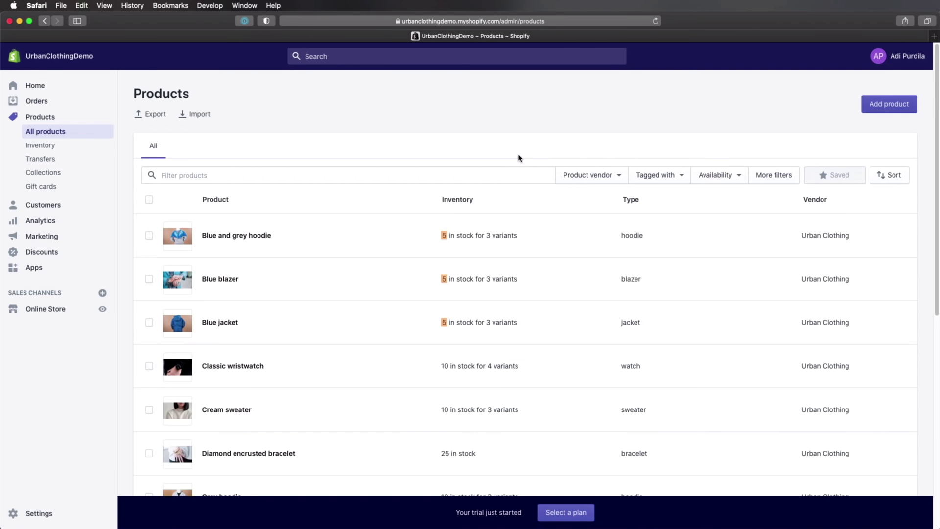
scroll(520, 158, "down", 2)
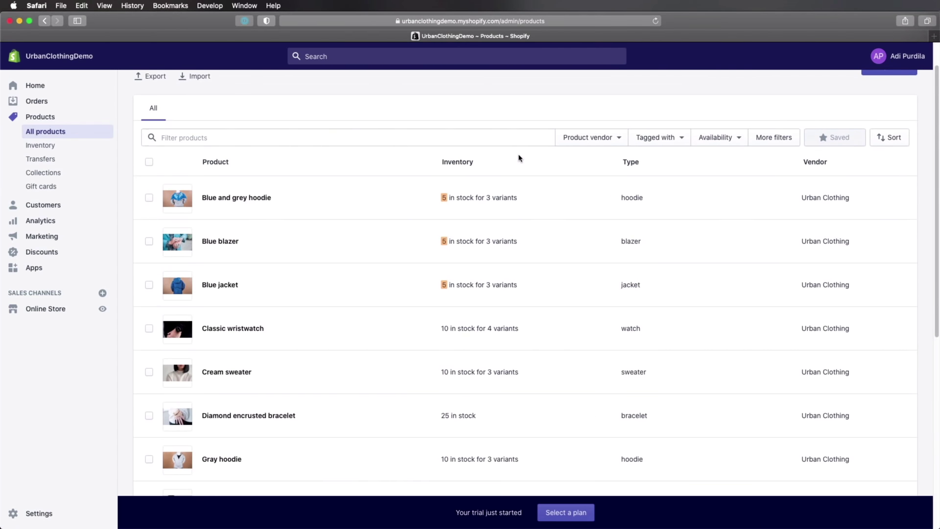
scroll(520, 158, "down", 10)
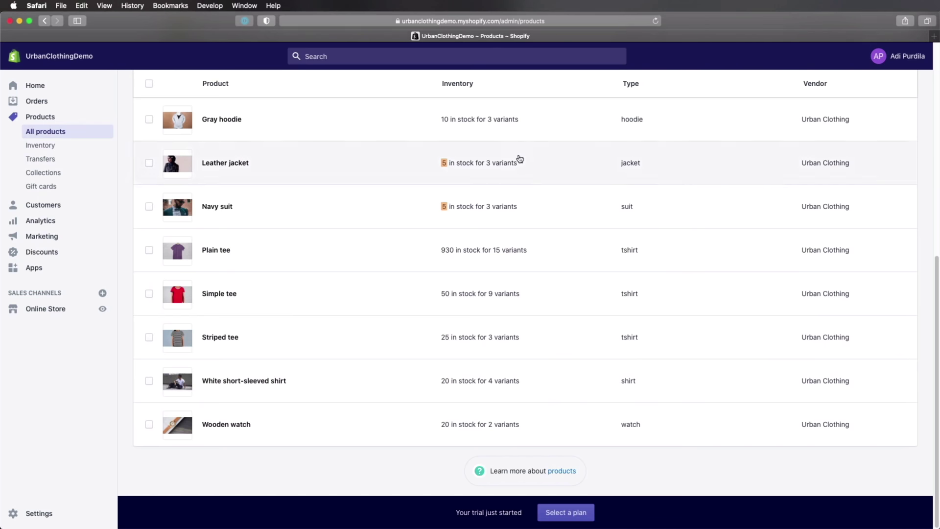
scroll(519, 159, "up", 12)
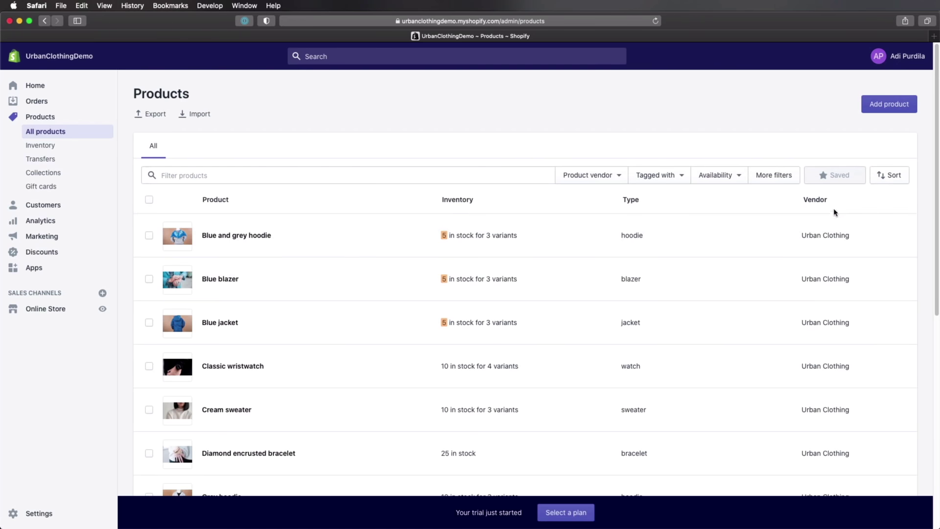
scroll(755, 301, "down", 1)
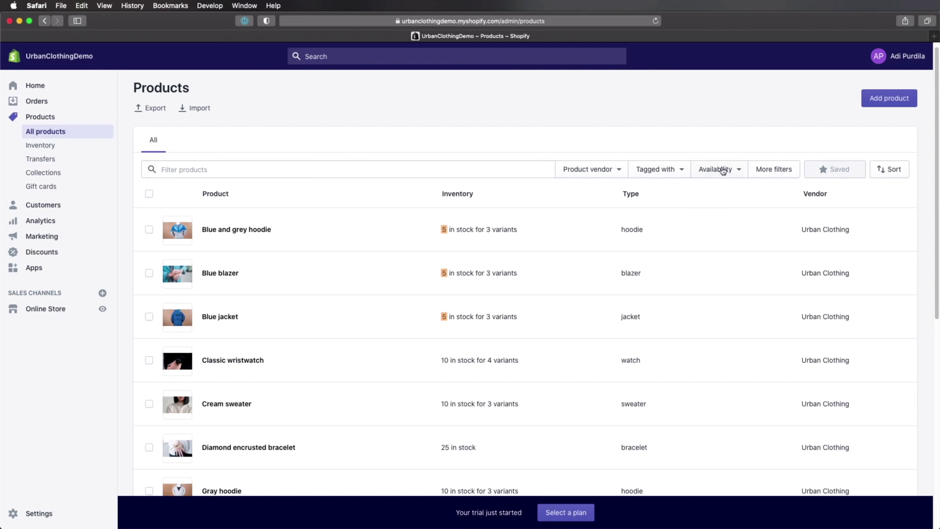
scroll(561, 209, "down", 5)
scroll(769, 116, "up", 5)
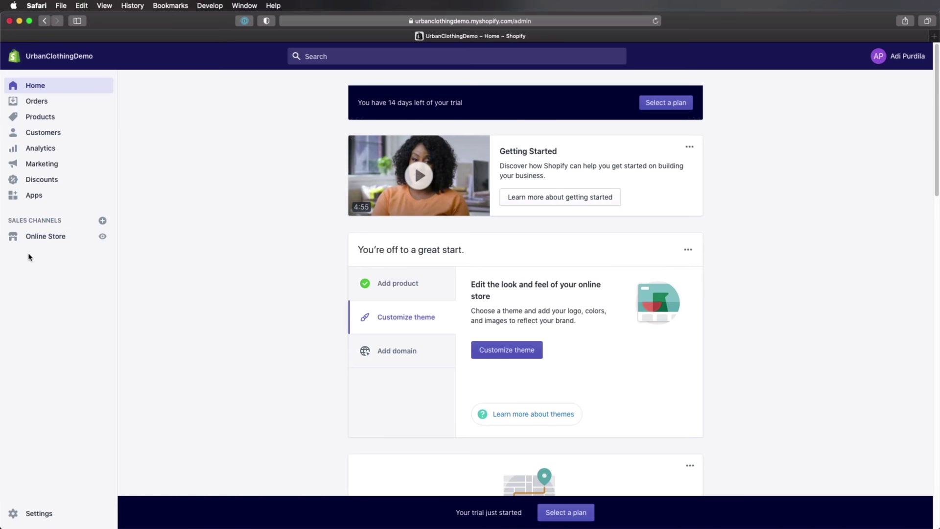
Start a new page for the online store and title it About Us
left_click(37, 237)
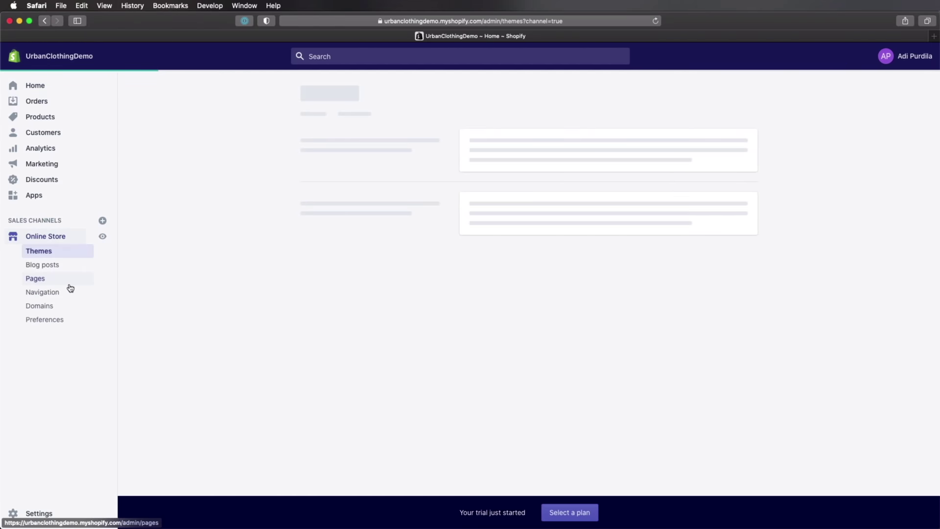
left_click(55, 283)
left_click(524, 401)
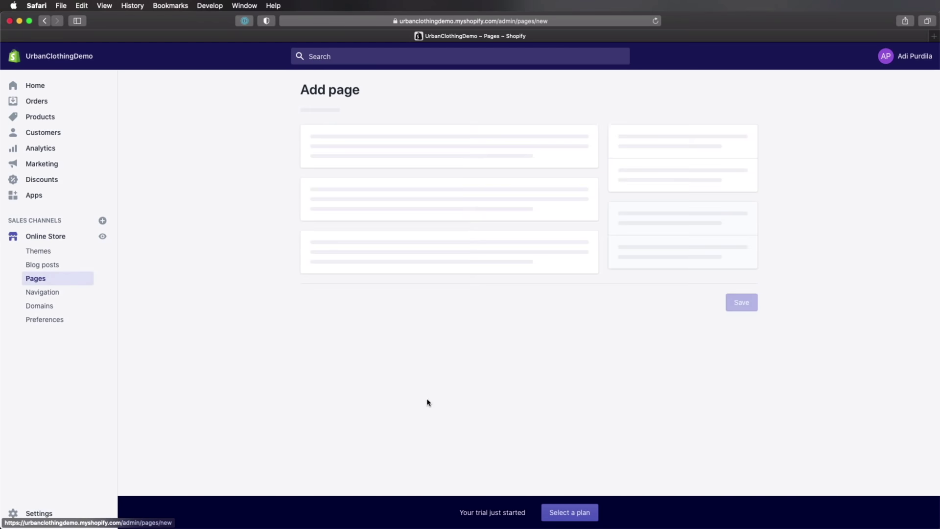
type("Abou")
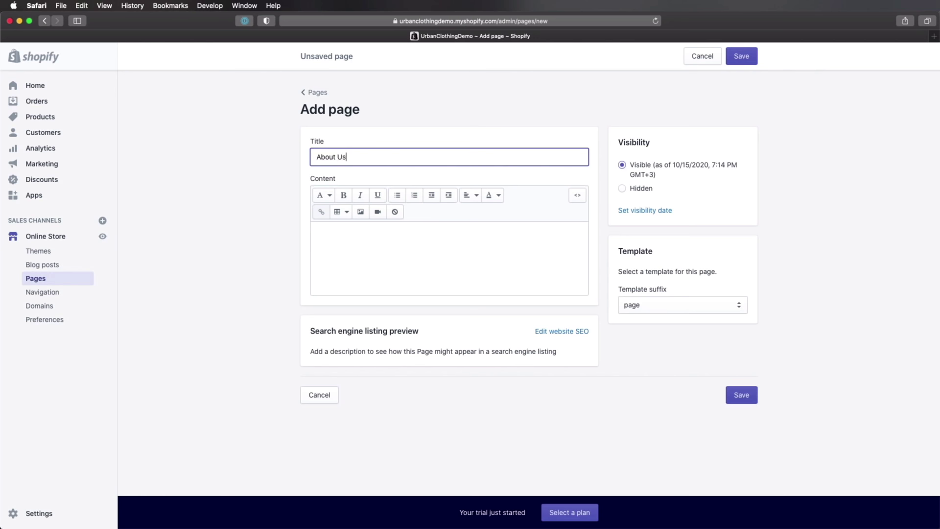
type("t Us")
Enter "This is the content for the about us page." as the About Us page's content
left_click(349, 259)
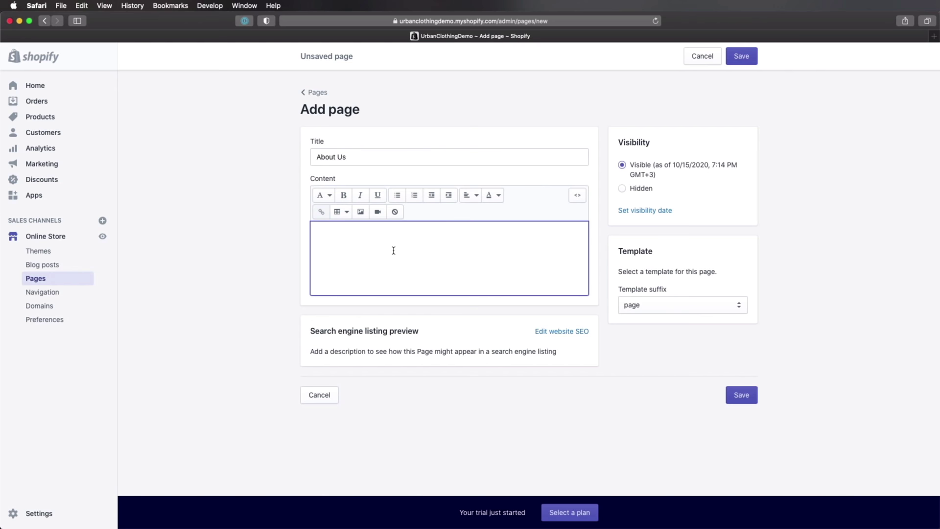
type("This")
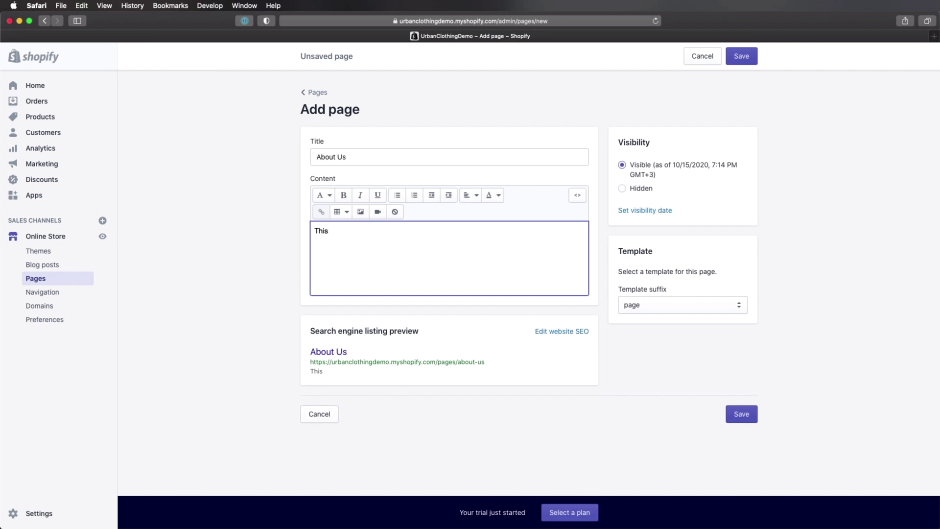
type(" is the content for the about us")
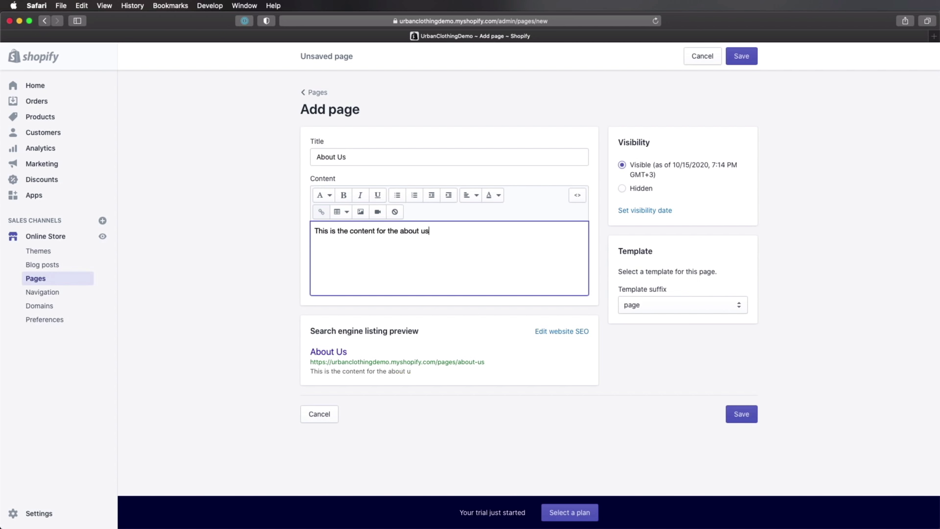
type(" page.")
key("super+a")
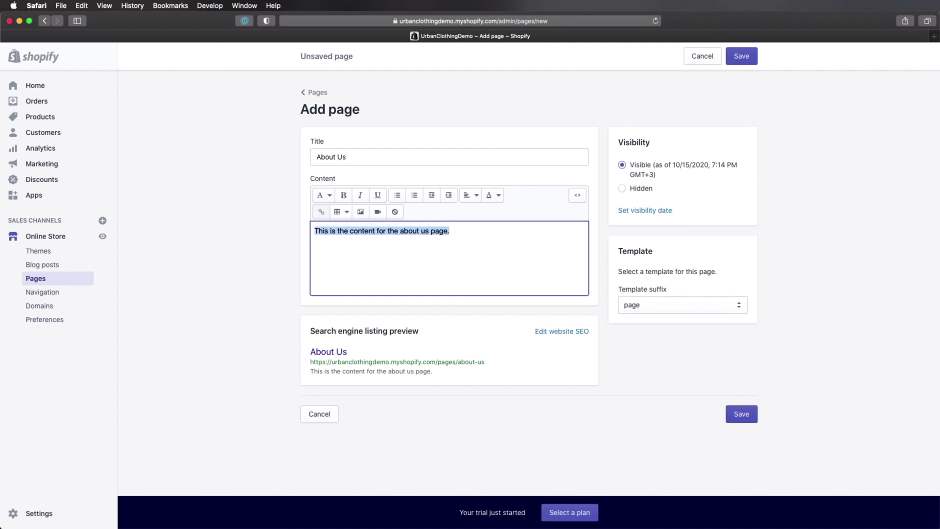
left_click(467, 256)
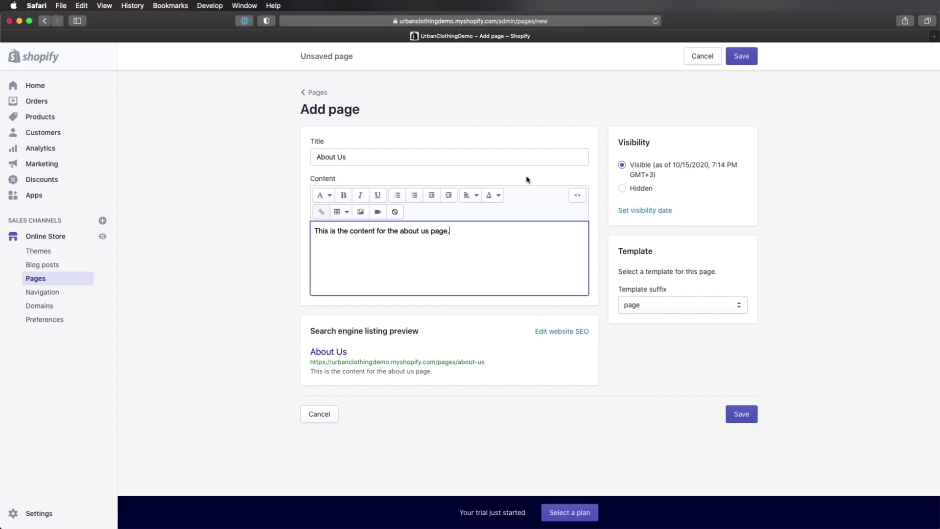
Check the available page templates, keep the "page" template and save the About Us page
left_click(675, 305)
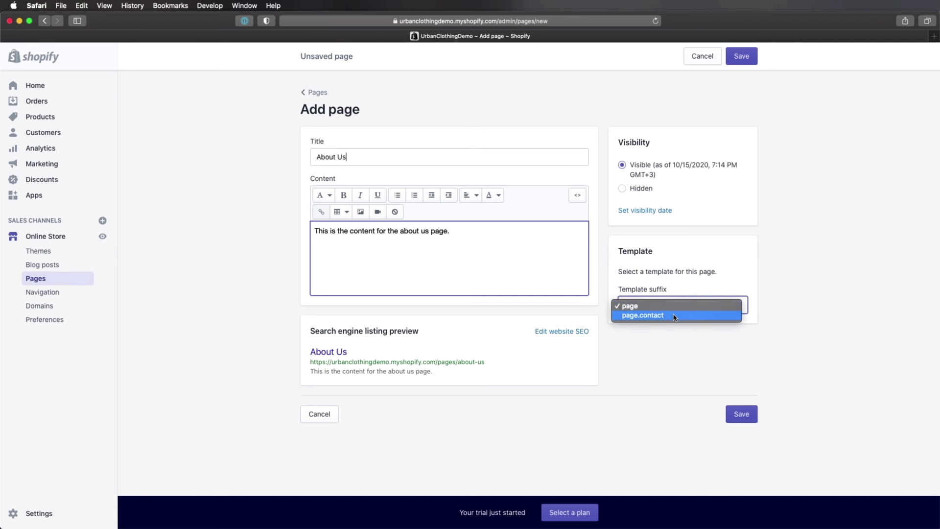
left_click(670, 350)
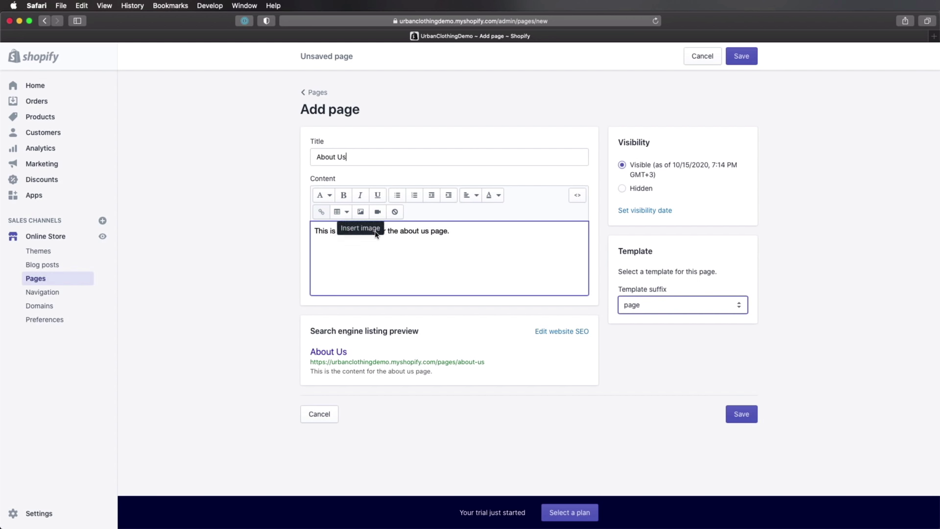
left_click(436, 239)
key("super+a")
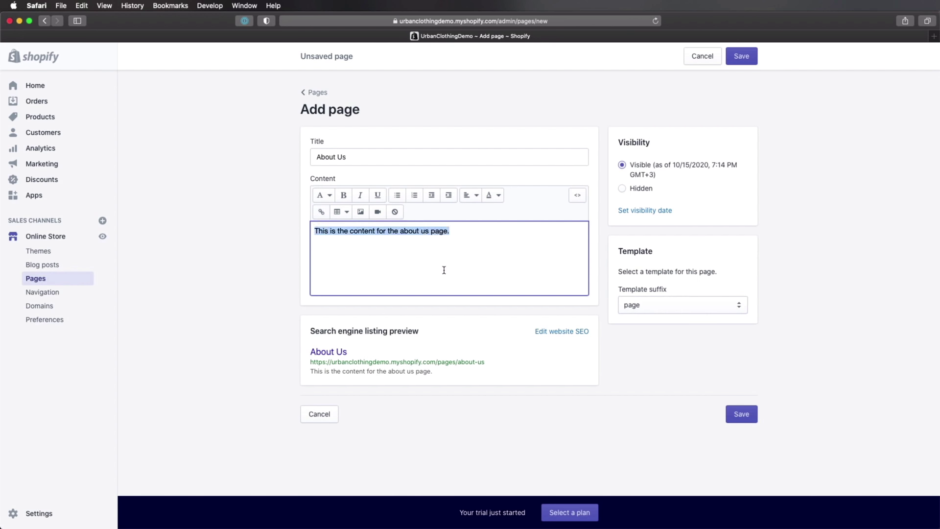
left_click(444, 265)
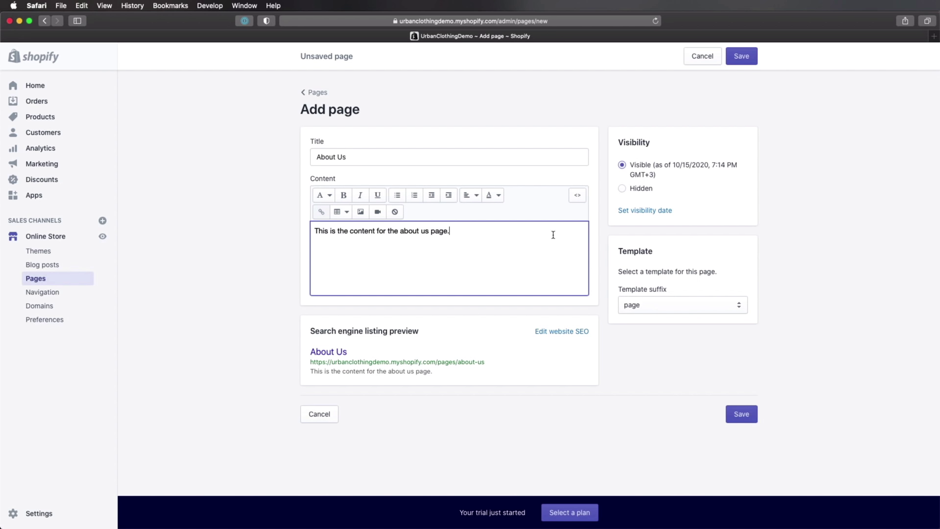
left_click_drag(452, 231, 312, 230)
left_click(337, 243)
left_click(745, 60)
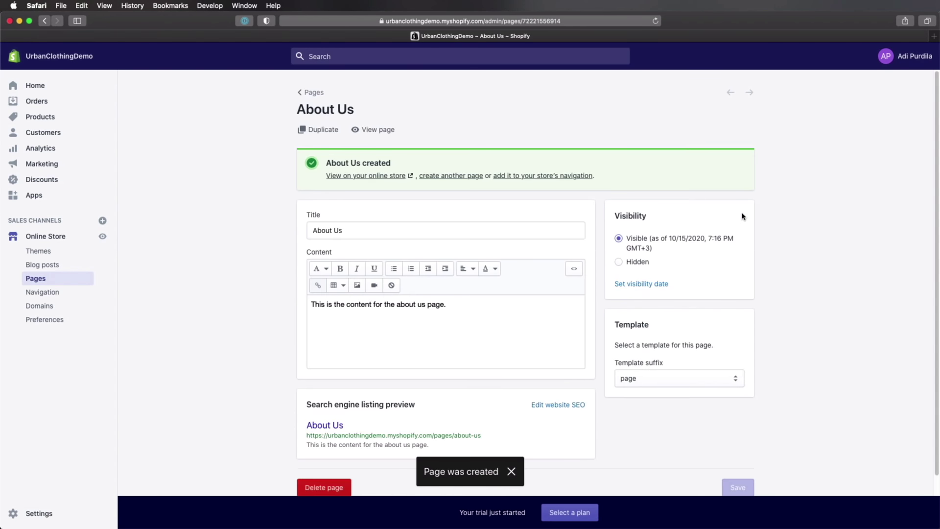
Start another page and title it Contact Us
left_click(448, 175)
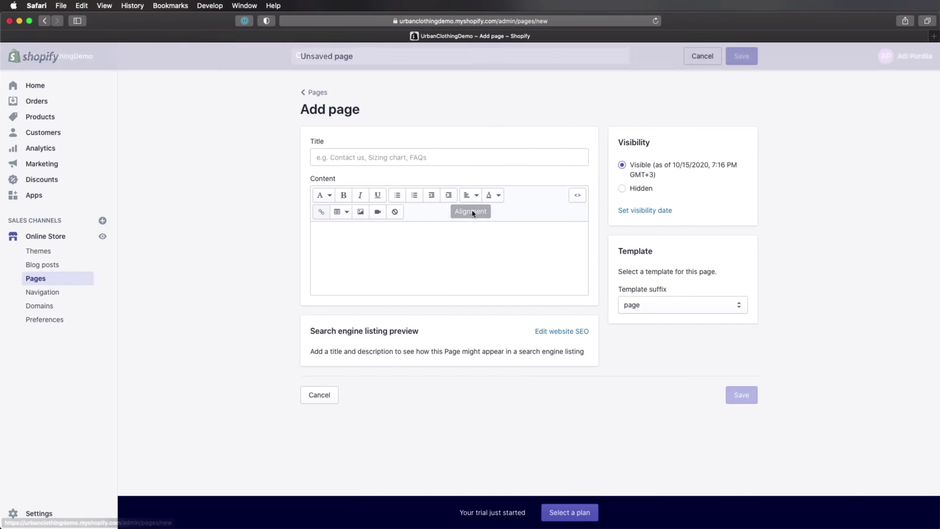
left_click(381, 162)
type("Contact Us")
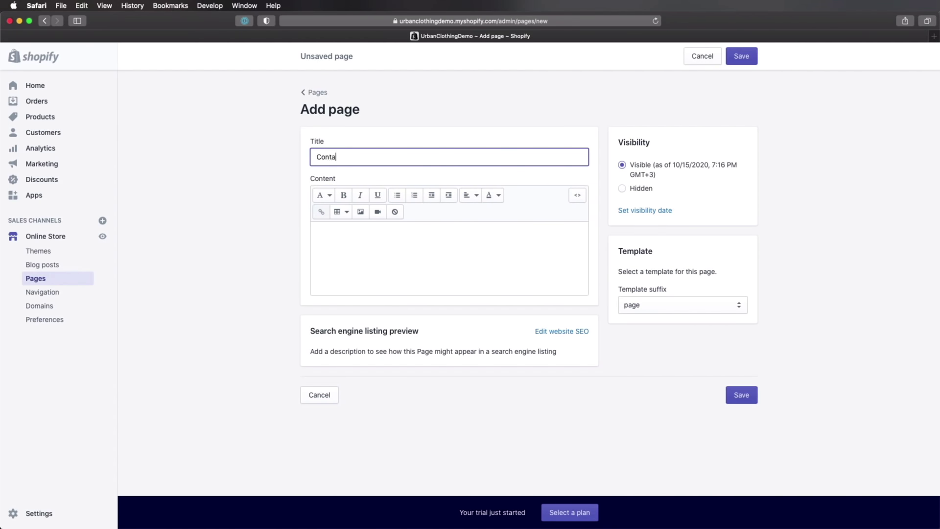
Enter "This is the content for the contact us page." as the Contact Us page's content and save the page
left_click(381, 255)
type("This is the content for the about us page.")
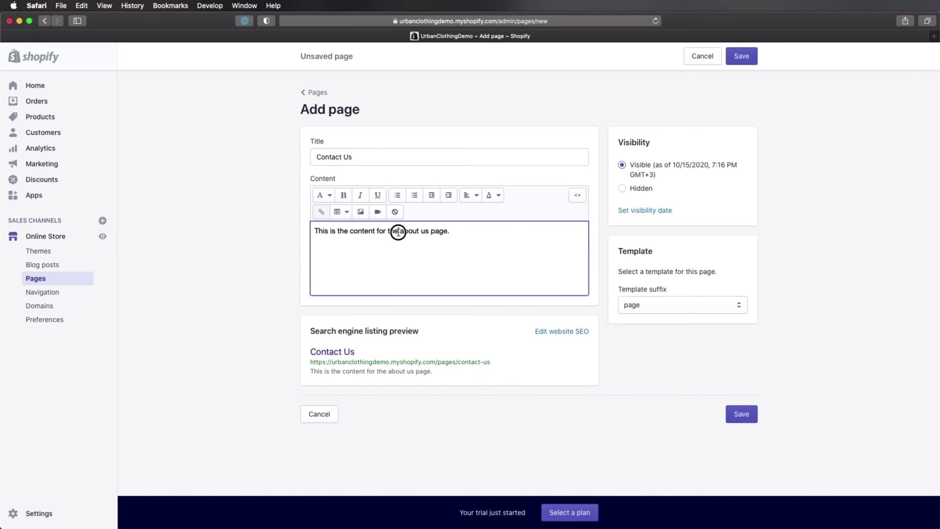
double_click(410, 231)
type("cont")
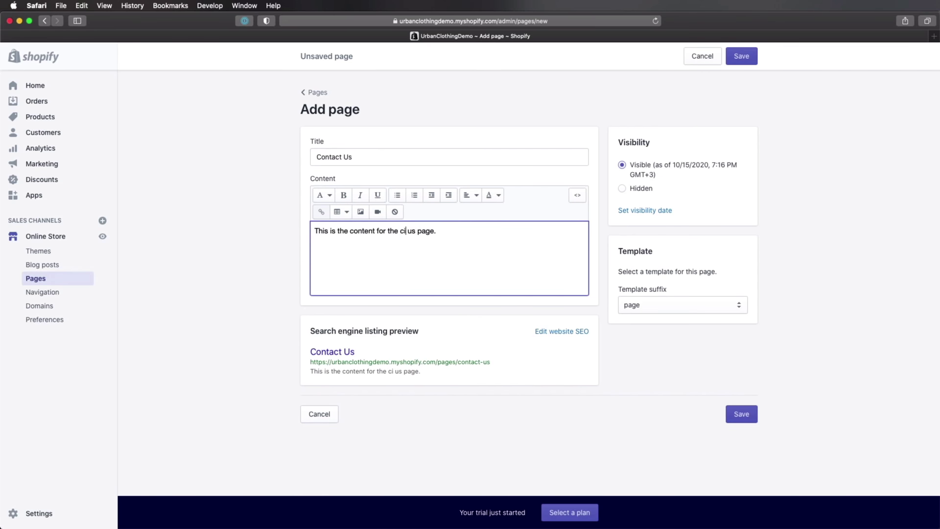
type("act")
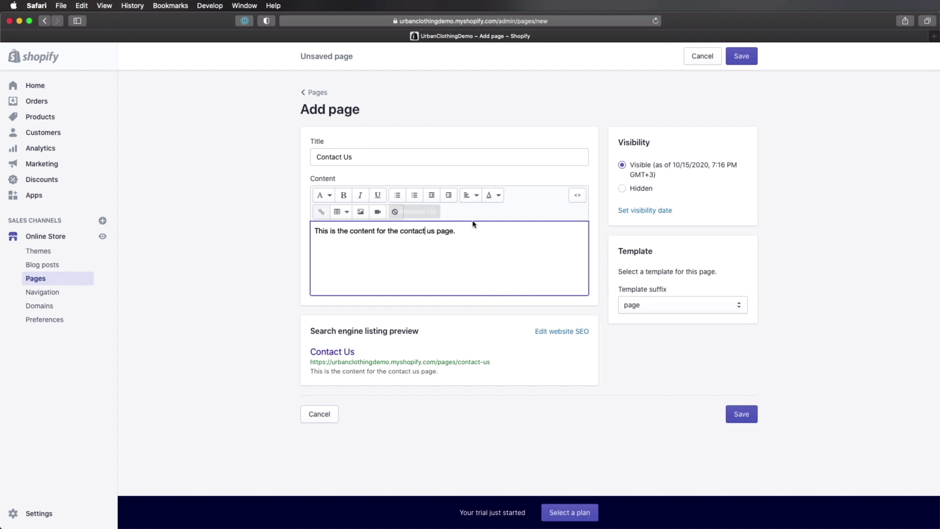
left_click(521, 253)
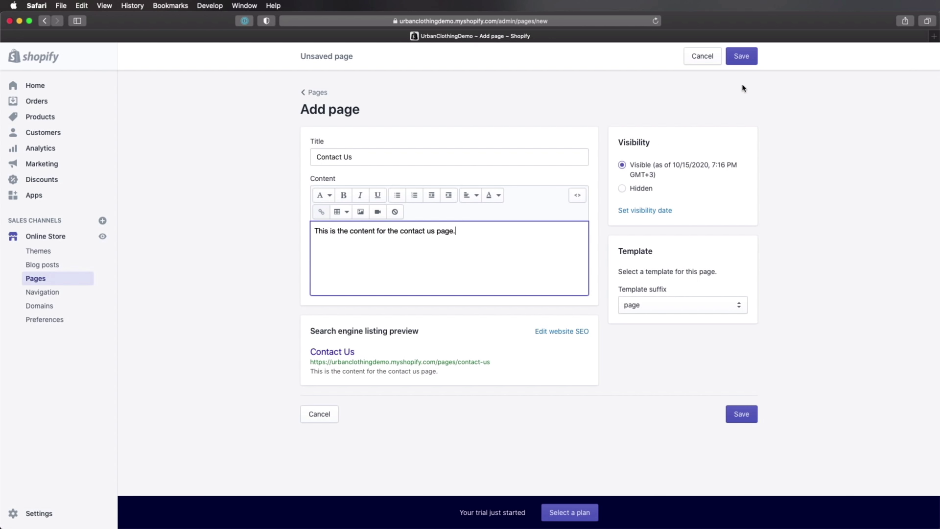
left_click(741, 55)
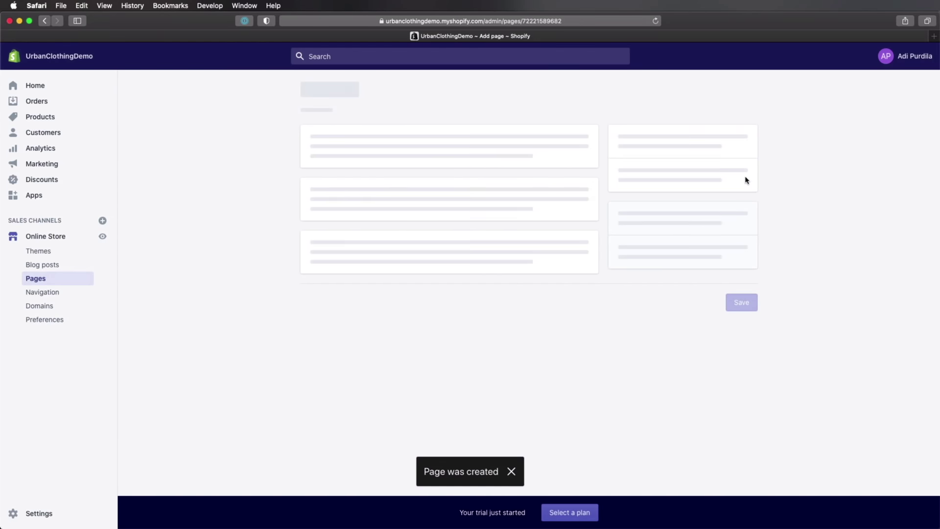
left_click(318, 98)
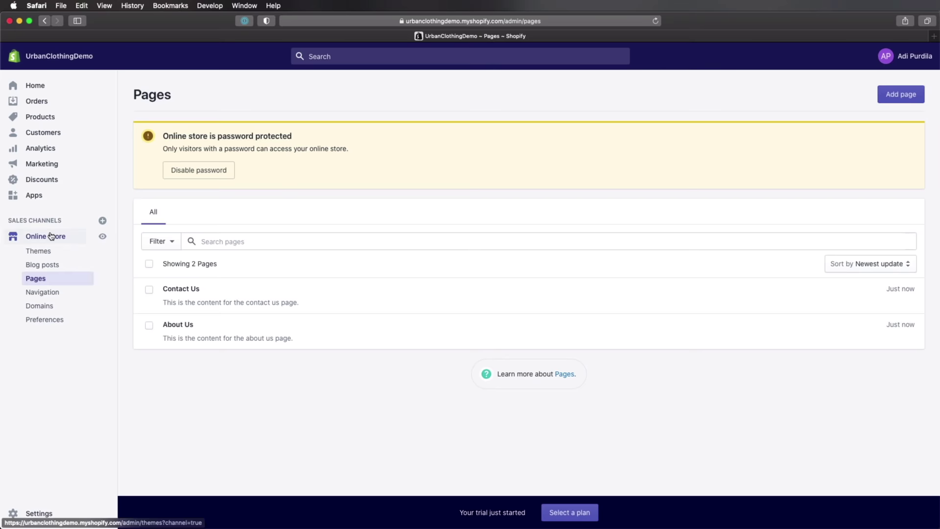
Open the live online store and examine the current theme's home page from the header down to the footer
left_click(103, 238)
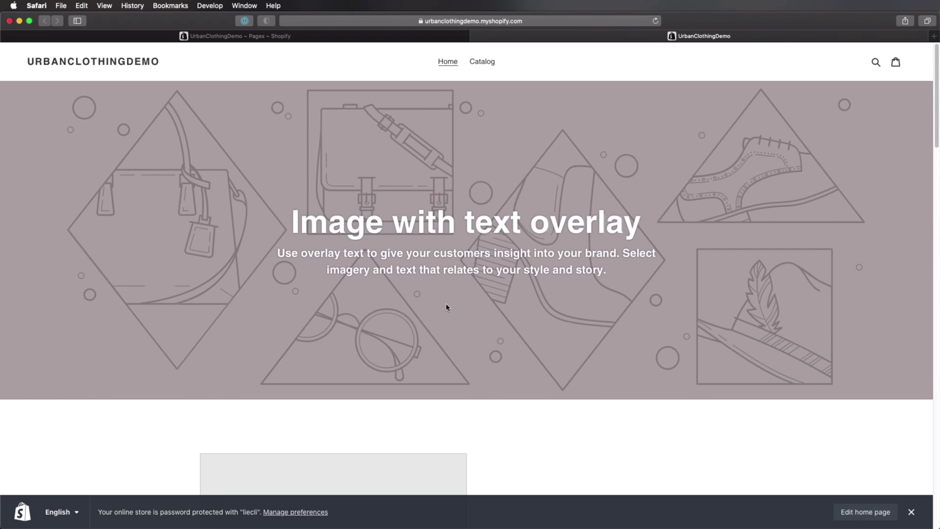
scroll(446, 307, "down", 15)
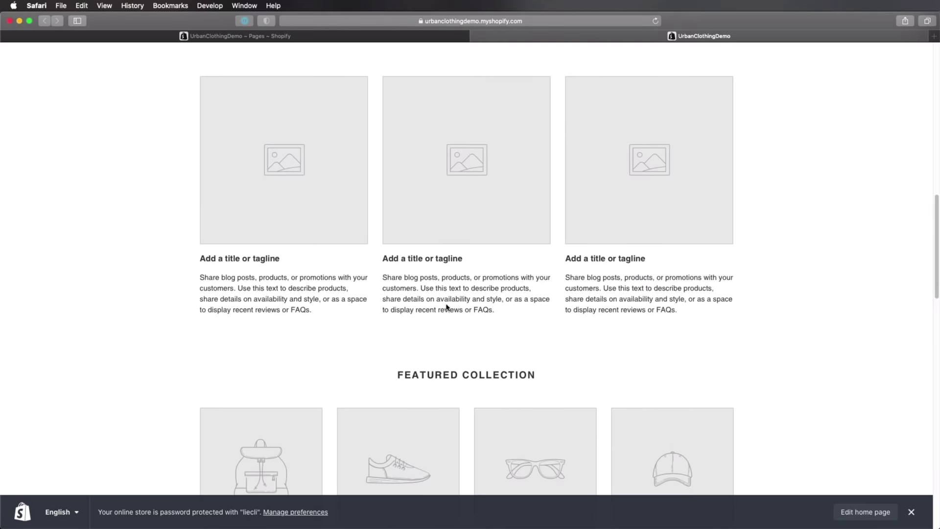
scroll(447, 307, "down", 20)
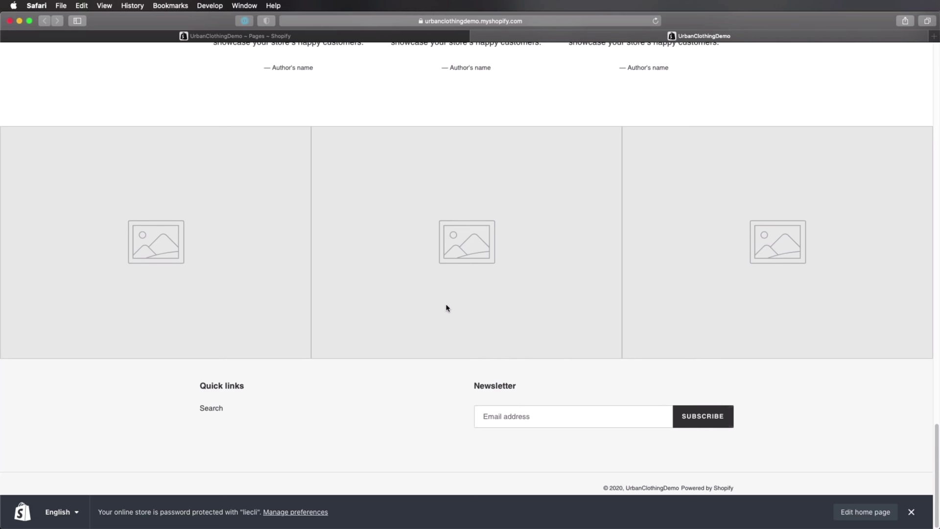
scroll(447, 307, "up", 20)
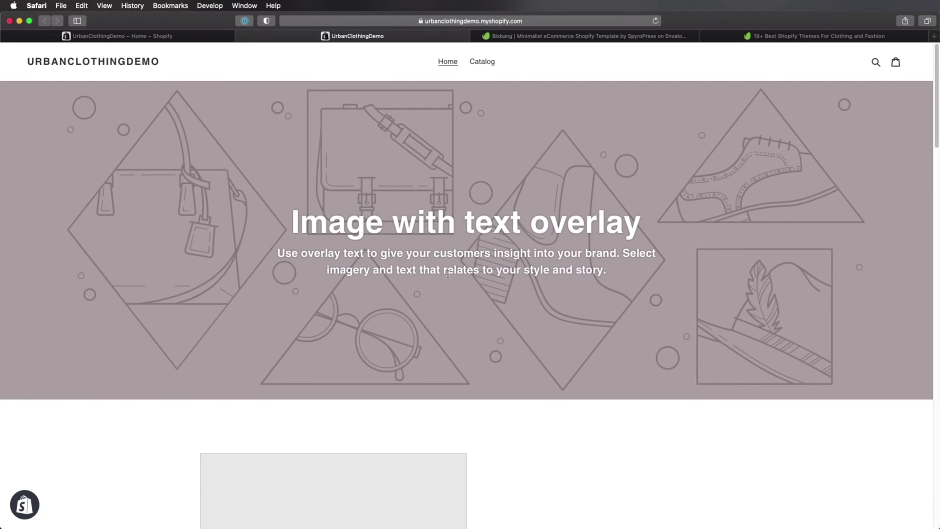
scroll(438, 289, "down", 10)
scroll(453, 274, "down", 4)
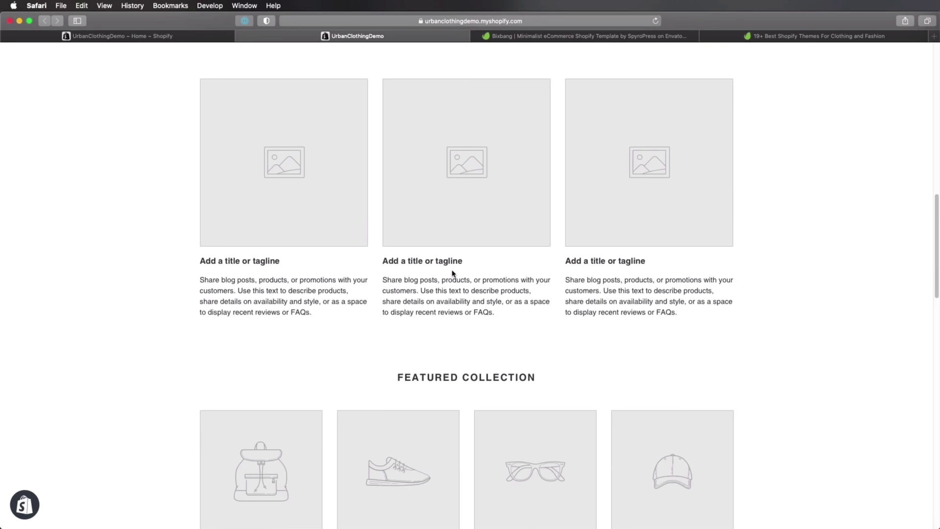
scroll(454, 300, "up", 7)
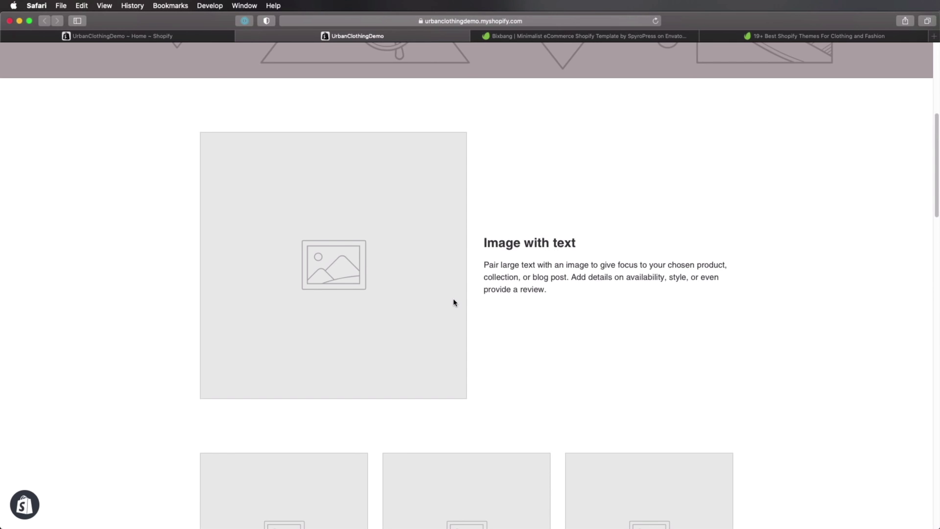
scroll(454, 303, "down", 17)
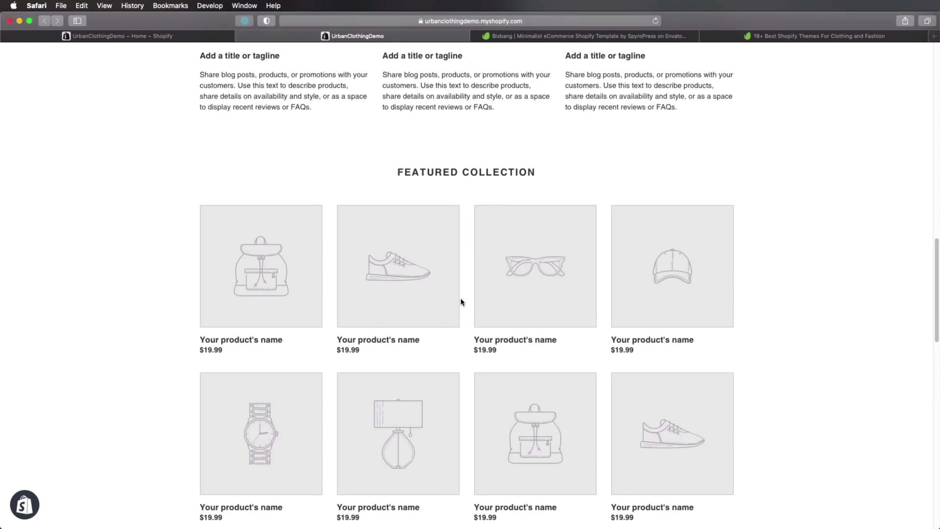
scroll(460, 302, "down", 12)
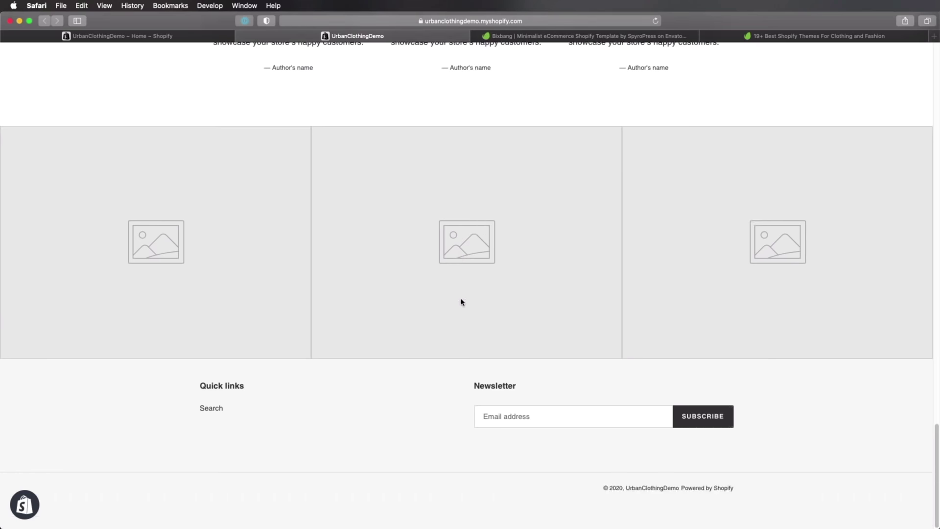
scroll(461, 302, "up", 20)
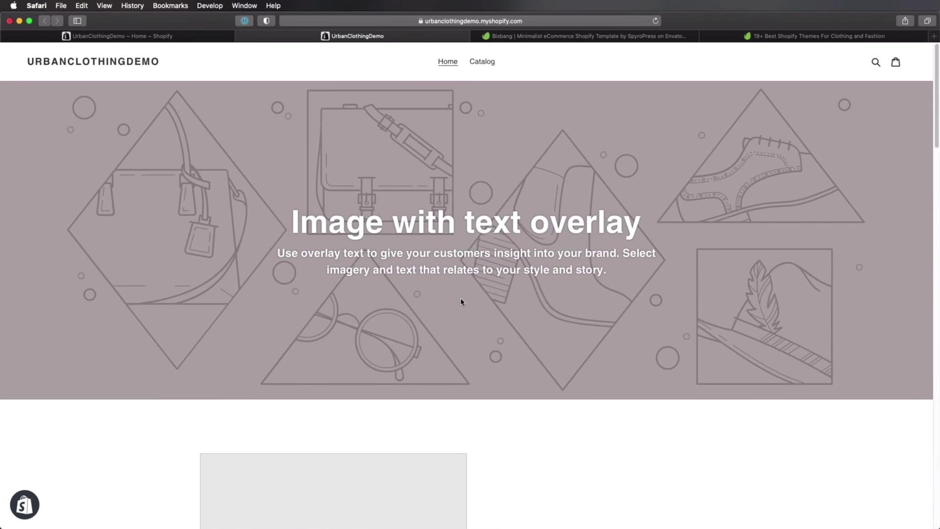
View the Bixbang template page on Envato Elements and locate bixbang.zip inside the Bixbang-fullpackage folder in Finder
left_click(576, 38)
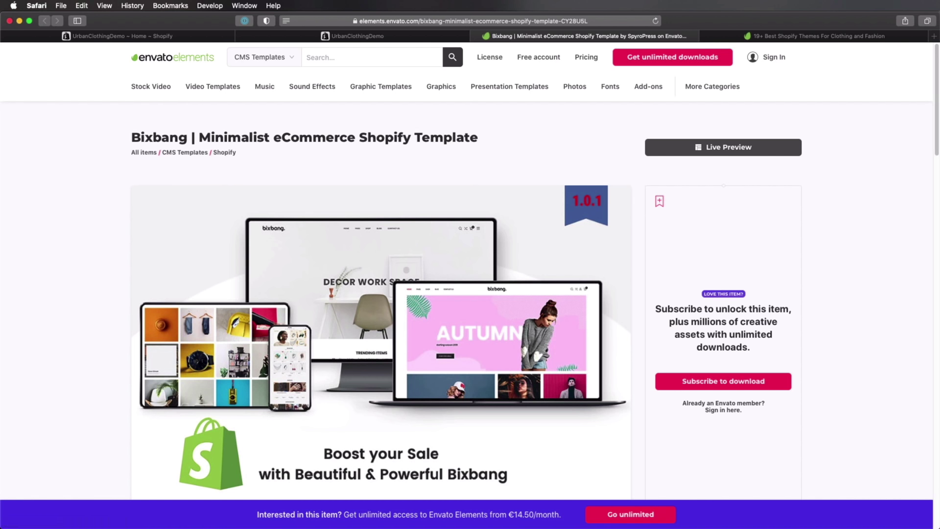
key("super+Tab")
double_click(387, 267)
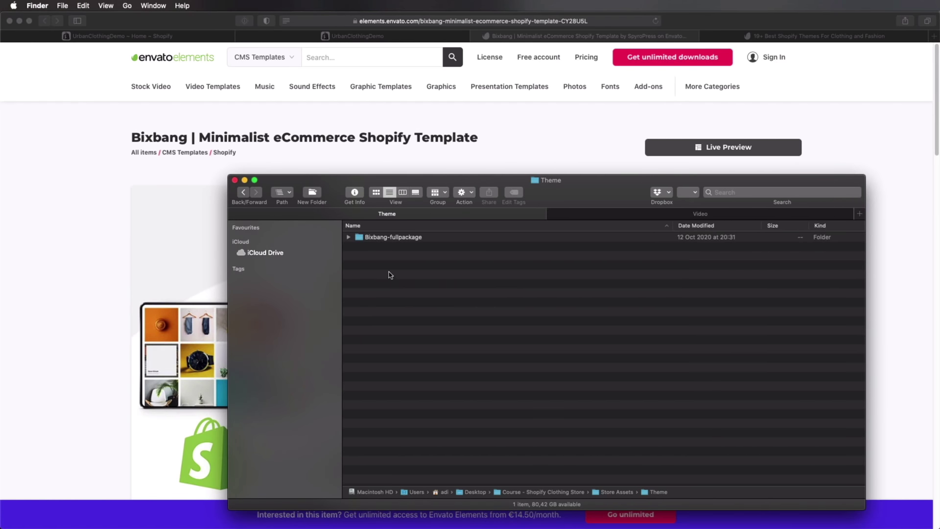
double_click(410, 239)
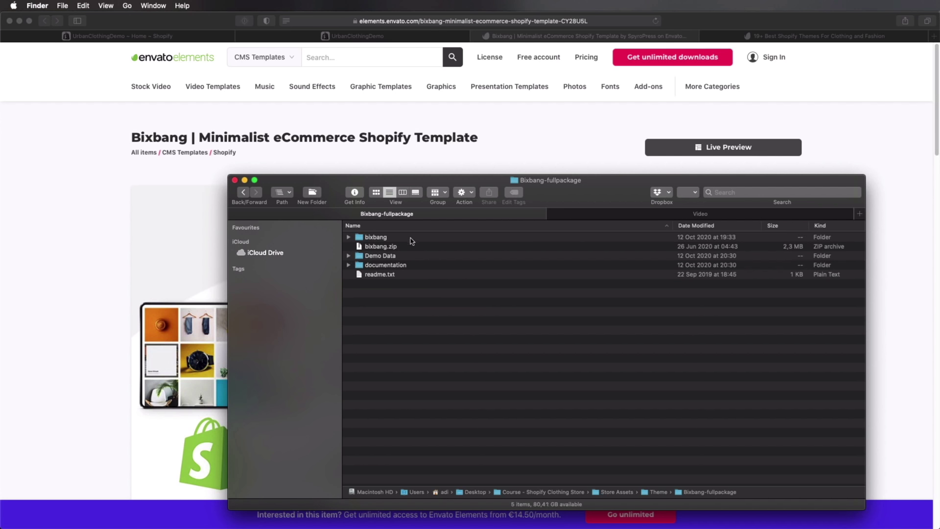
left_click(383, 248)
left_click(525, 143)
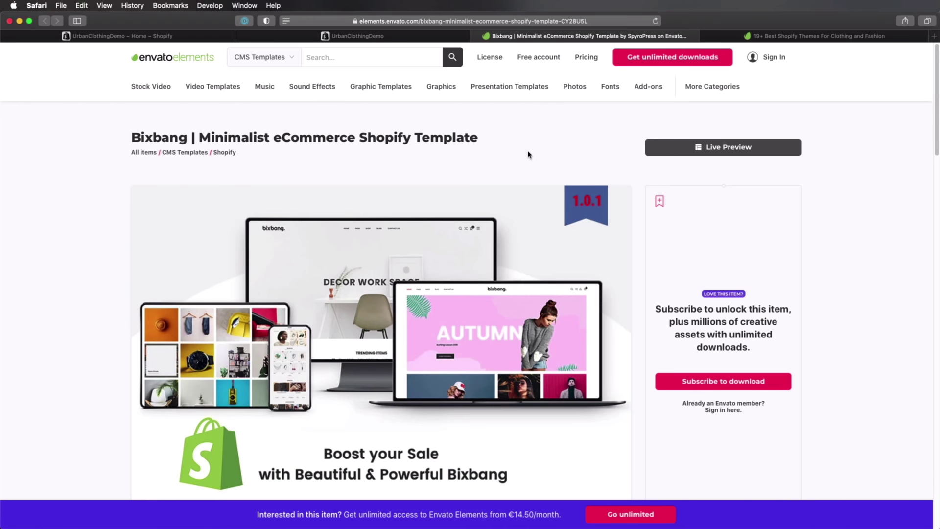
Upload bixbang.zip from the Bixbang-fullpackage folder to the online store's theme library in Shopify
left_click(184, 34)
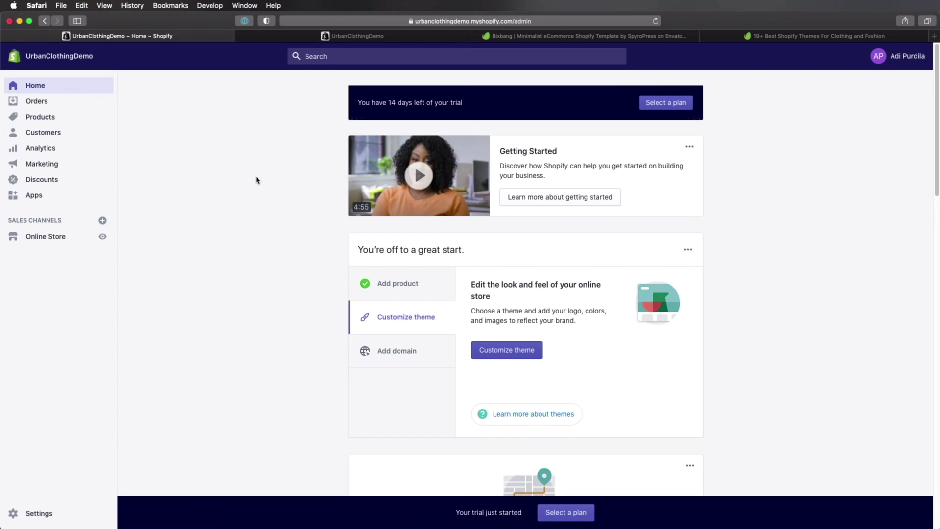
left_click(42, 238)
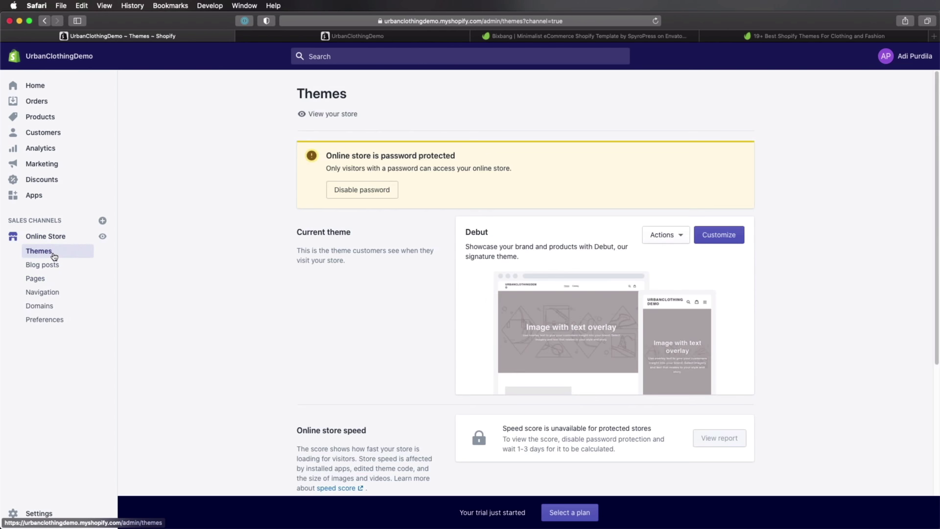
scroll(311, 361, "down", 5)
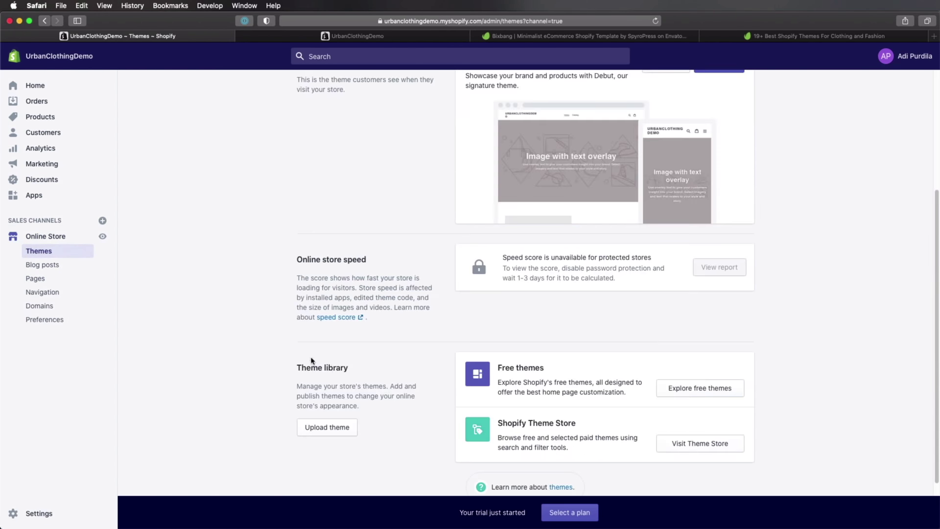
left_click(336, 433)
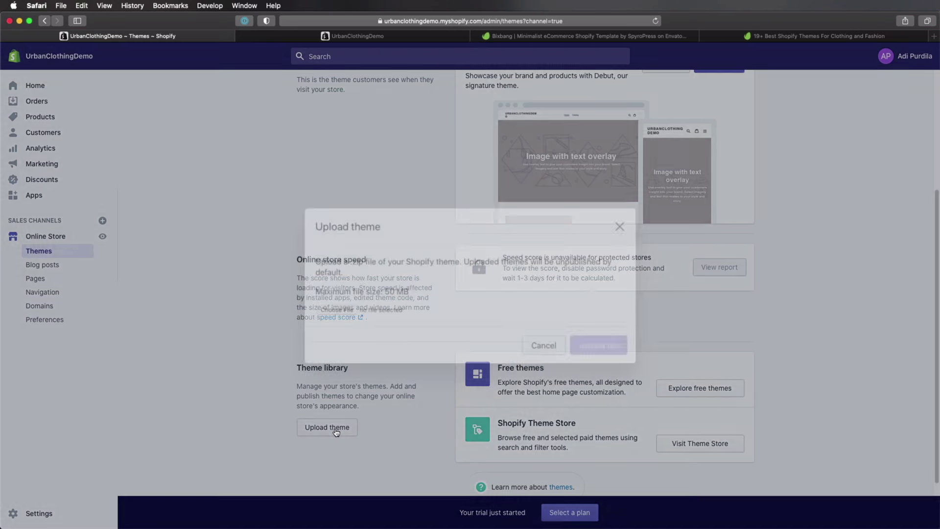
left_click(349, 309)
left_click(438, 108)
left_click(640, 252)
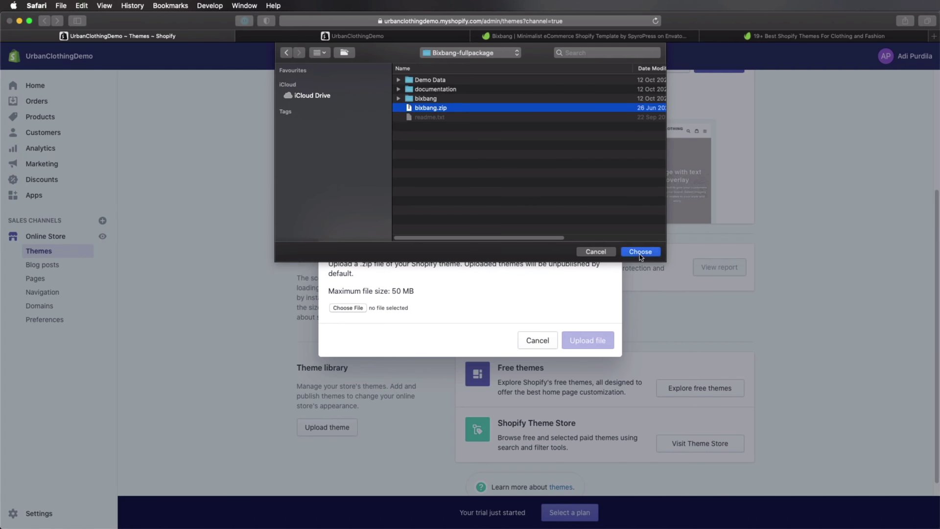
left_click(587, 335)
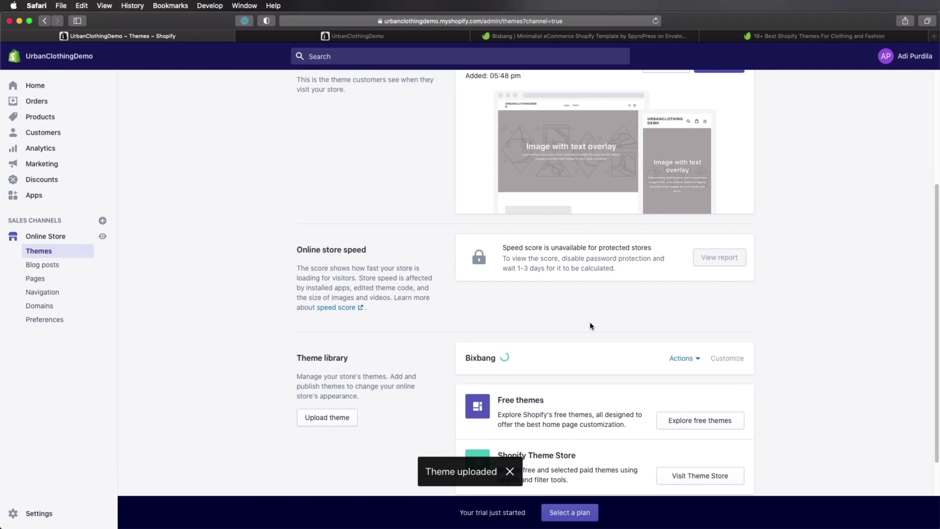
Publish the uploaded Bixbang theme as the store's current theme
scroll(590, 327, "down", 3)
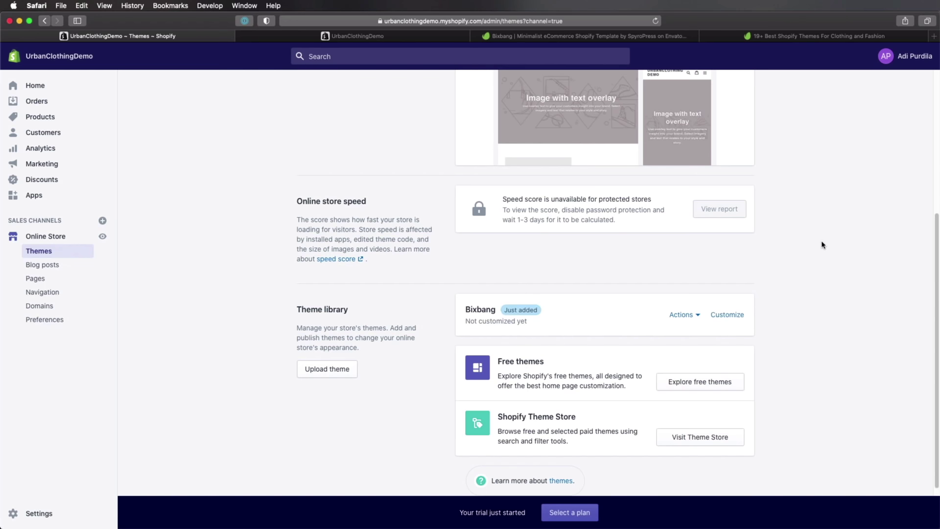
left_click(687, 316)
left_click(662, 360)
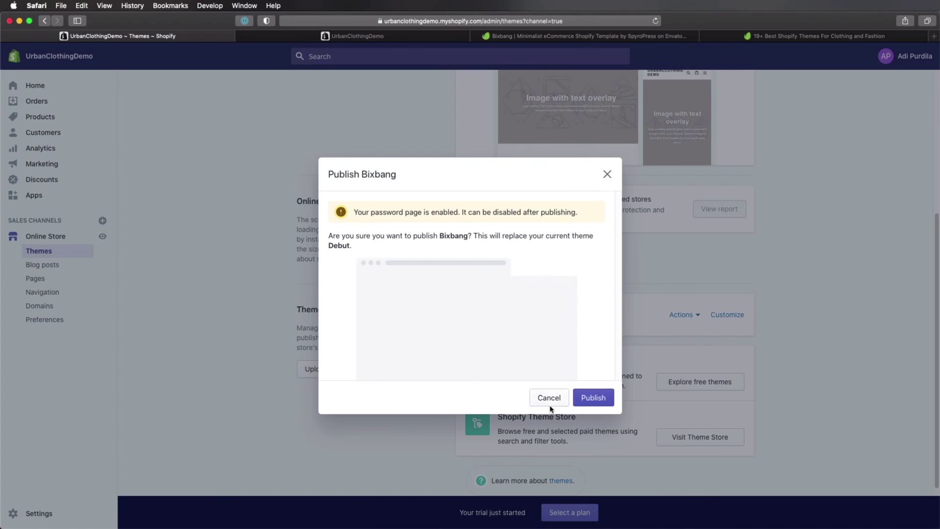
left_click(600, 401)
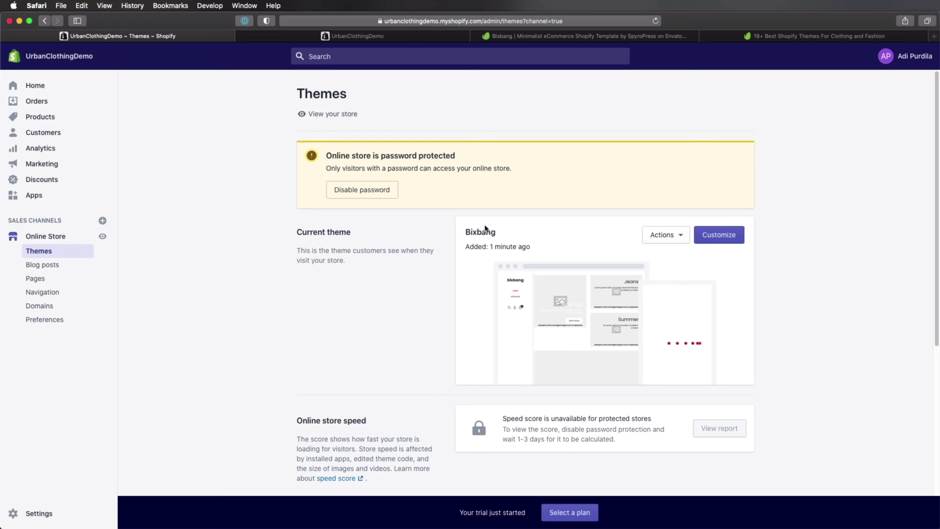
Reload the storefront, dismiss the newsletter popup and examine the home page layout with the Bixbang theme
left_click(373, 38)
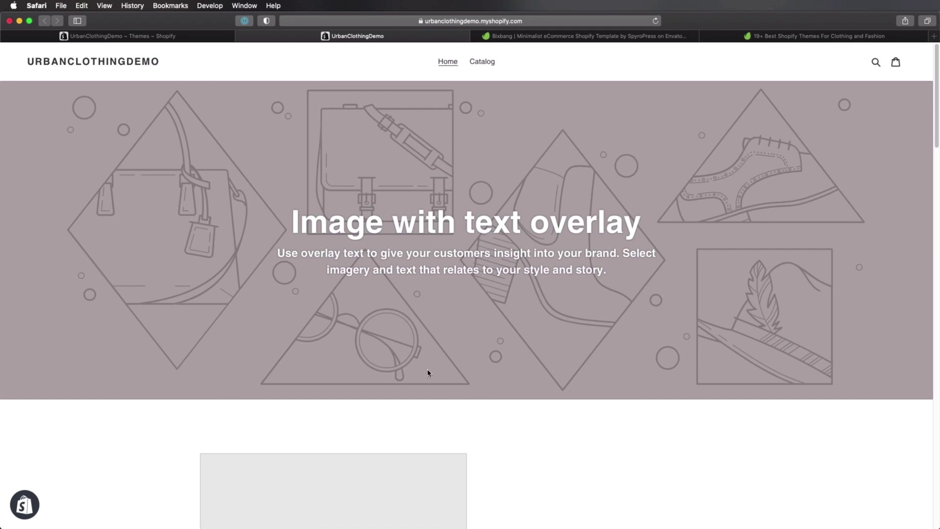
key("super+r")
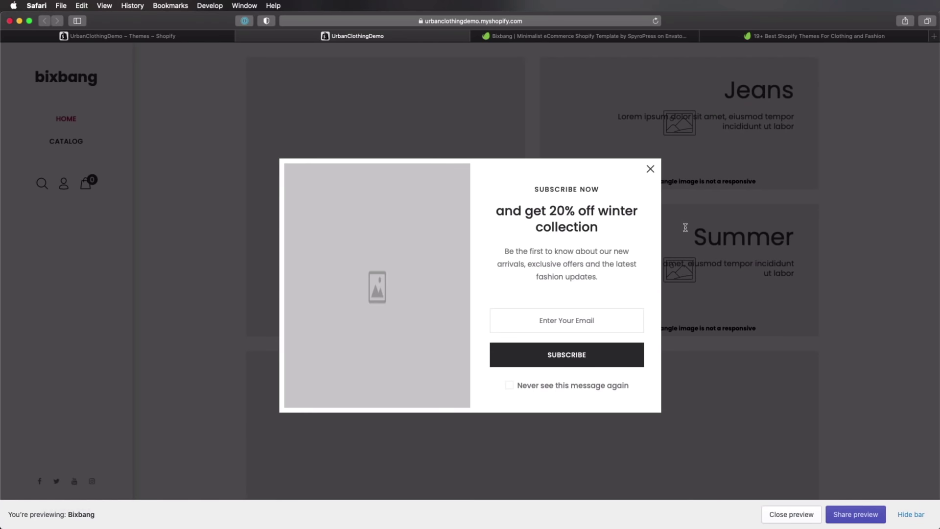
left_click(650, 168)
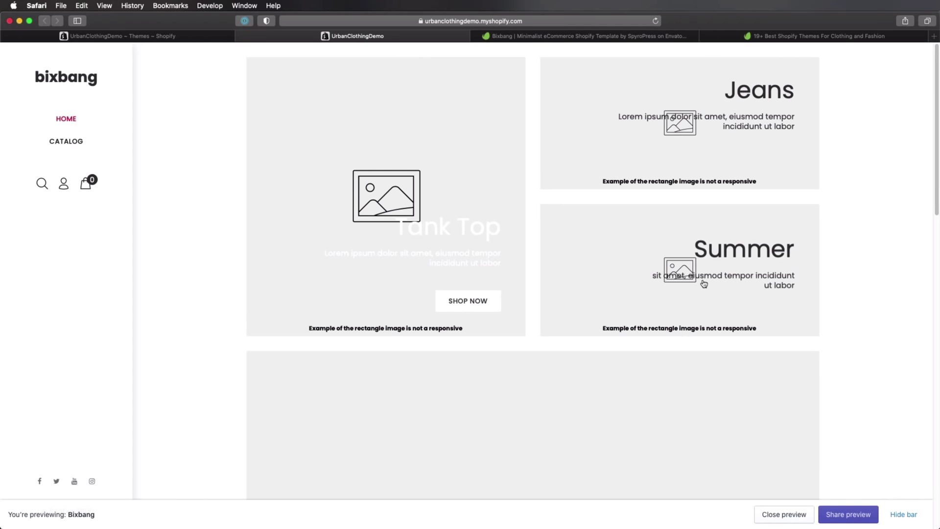
scroll(879, 277, "down", 10)
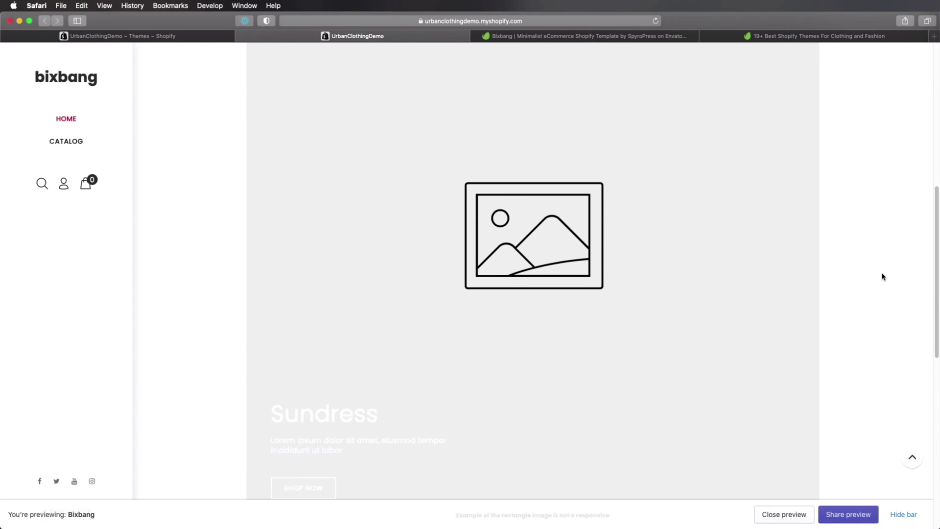
scroll(884, 277, "down", 5)
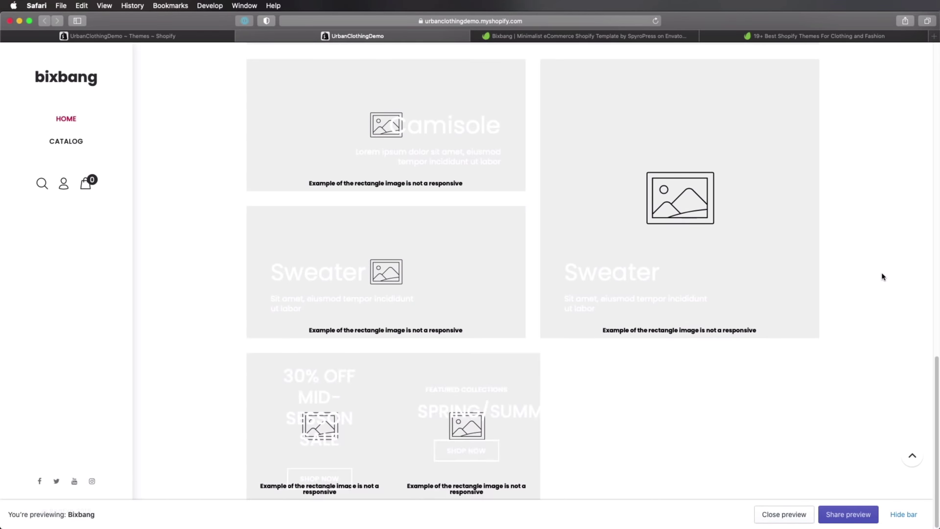
scroll(884, 278, "up", 5)
scroll(883, 277, "up", 10)
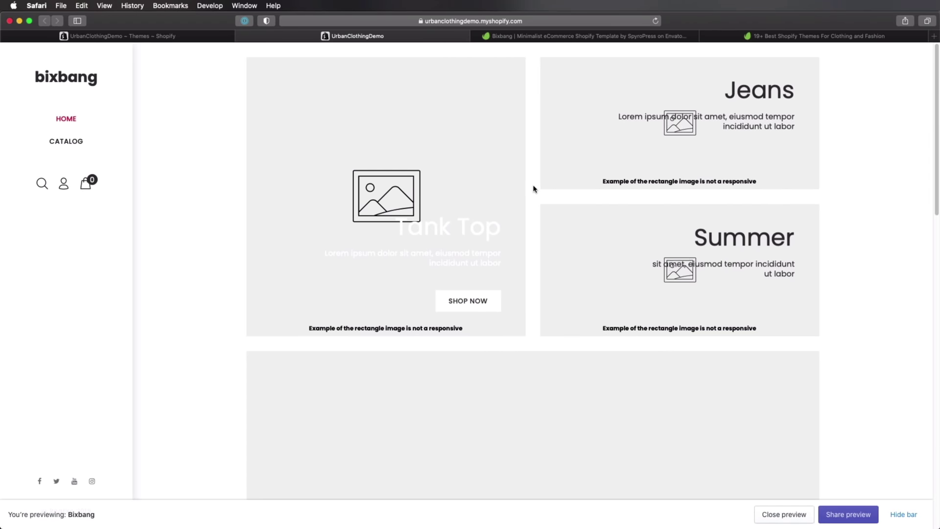
Open the Bixbang live preview from its Envato Elements page, dismiss the newsletter popup and examine the demo store's home page layout
left_click(609, 37)
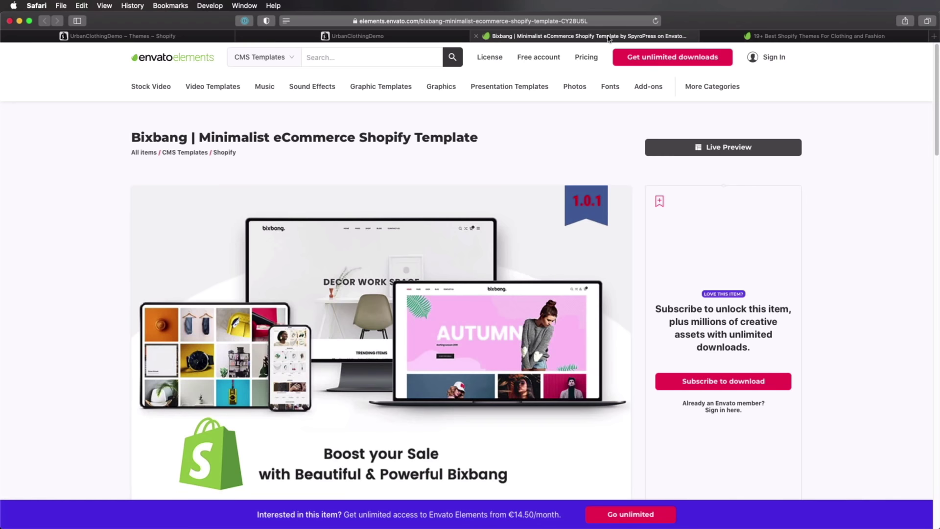
left_click(718, 149)
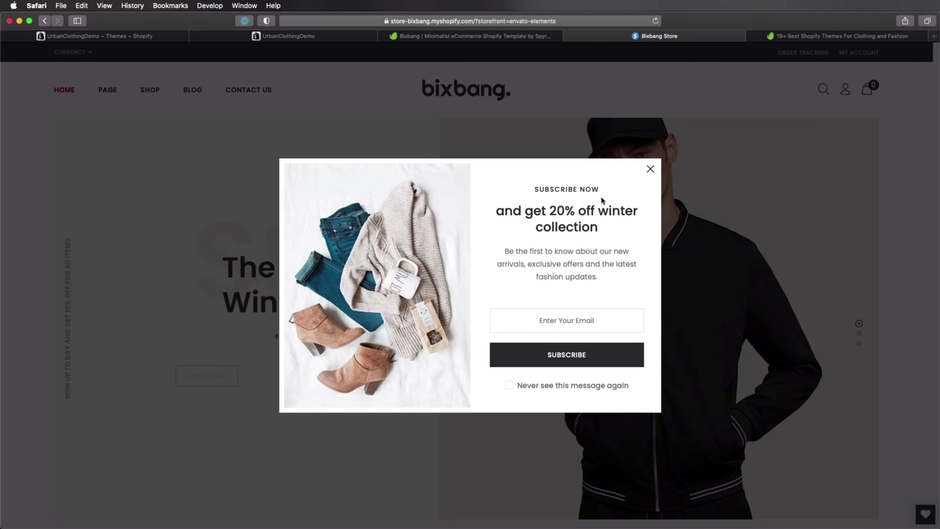
left_click(651, 168)
scroll(391, 246, "down", 10)
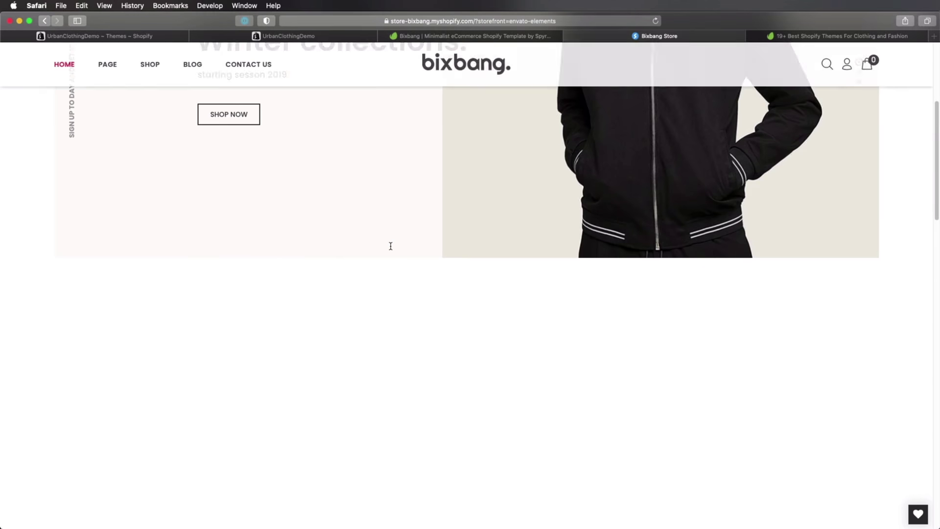
scroll(390, 247, "up", 6)
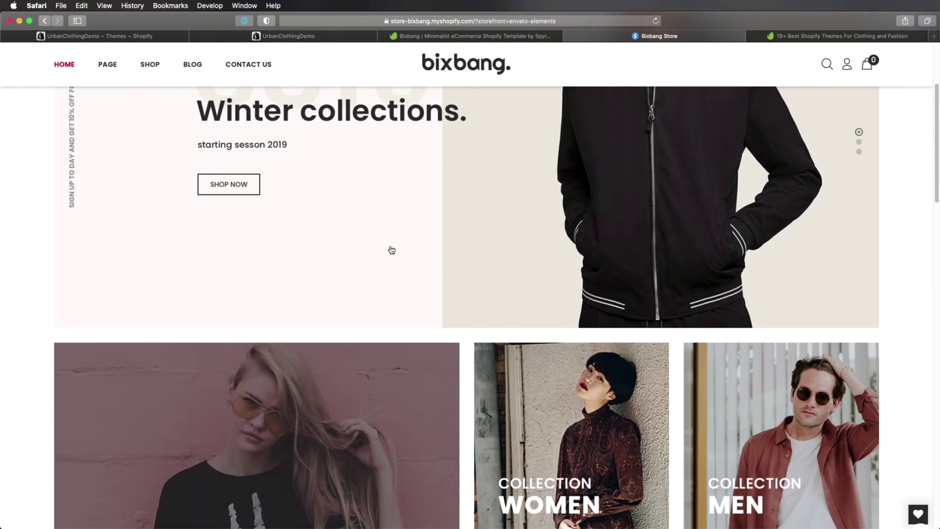
scroll(478, 235, "down", 4)
scroll(462, 295, "down", 15)
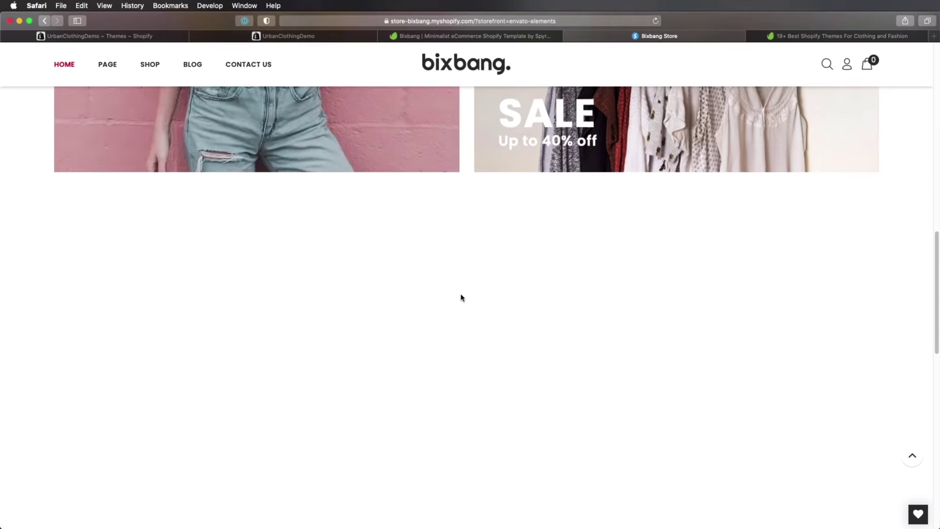
scroll(555, 316, "down", 15)
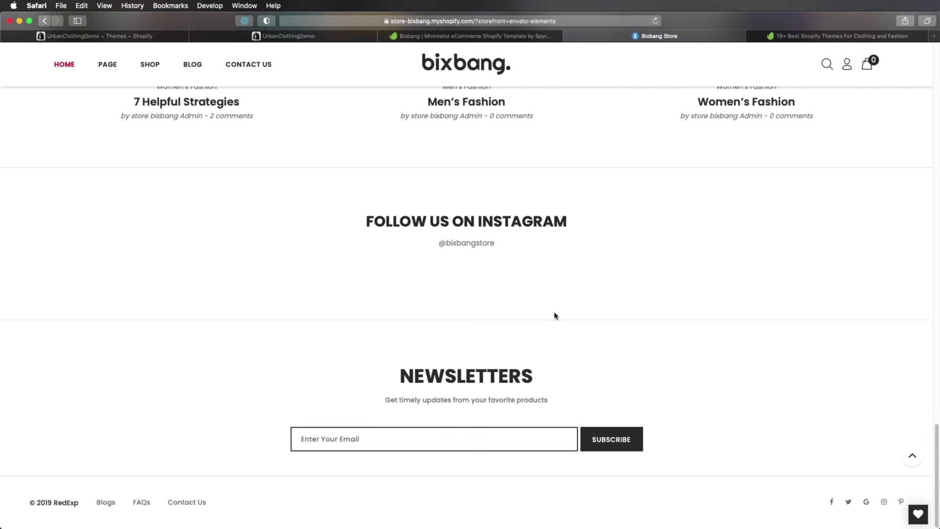
scroll(556, 316, "up", 20)
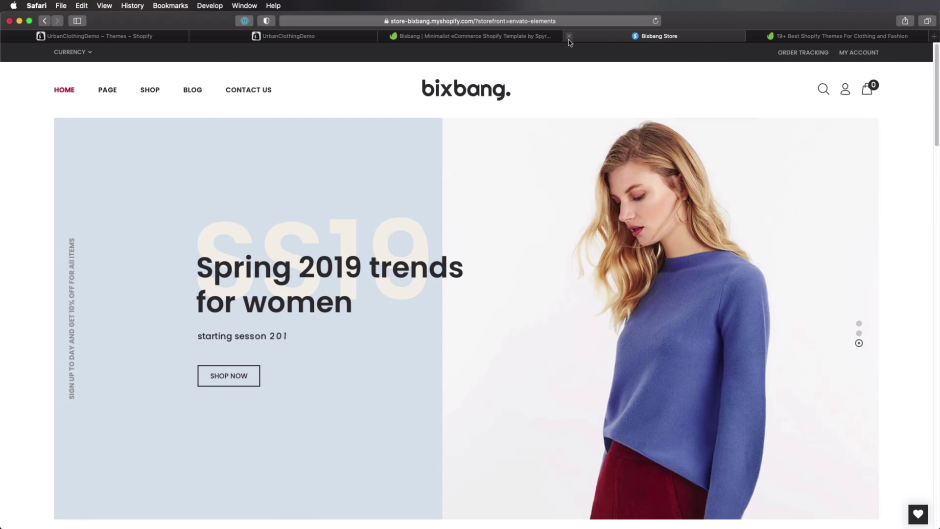
Browse the article "19+ Best Shopify Themes For Clothing and Fashion" and look over its first theme suggestions
left_click(461, 35)
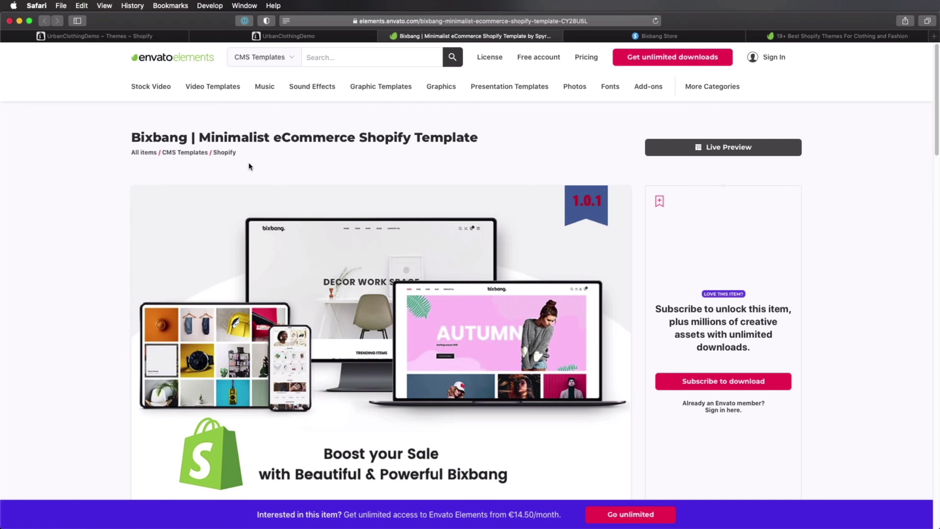
left_click(831, 36)
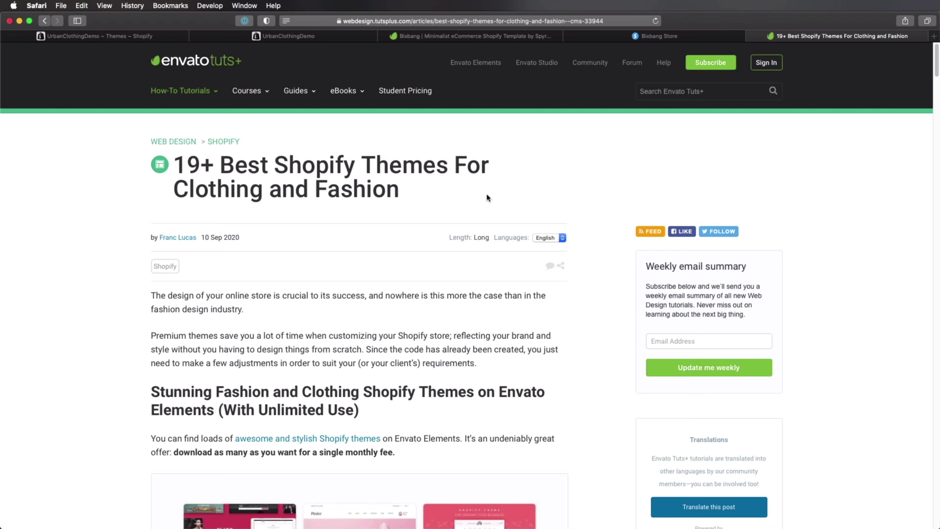
scroll(534, 227, "down", 10)
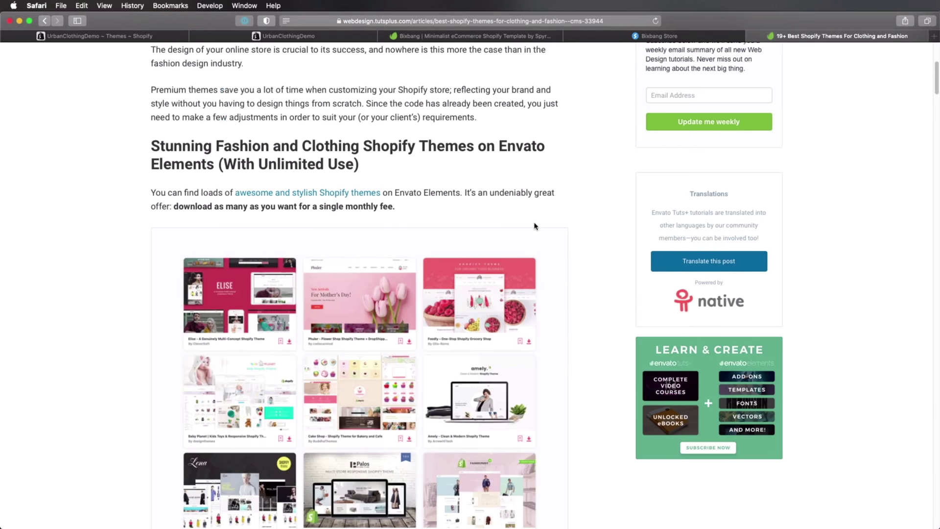
scroll(521, 253, "down", 20)
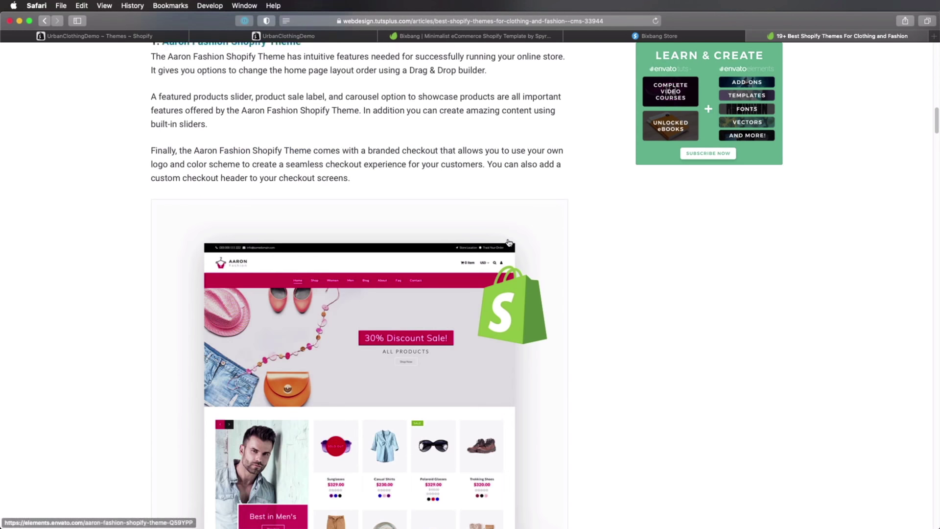
scroll(509, 242, "up", 8)
scroll(621, 245, "down", 8)
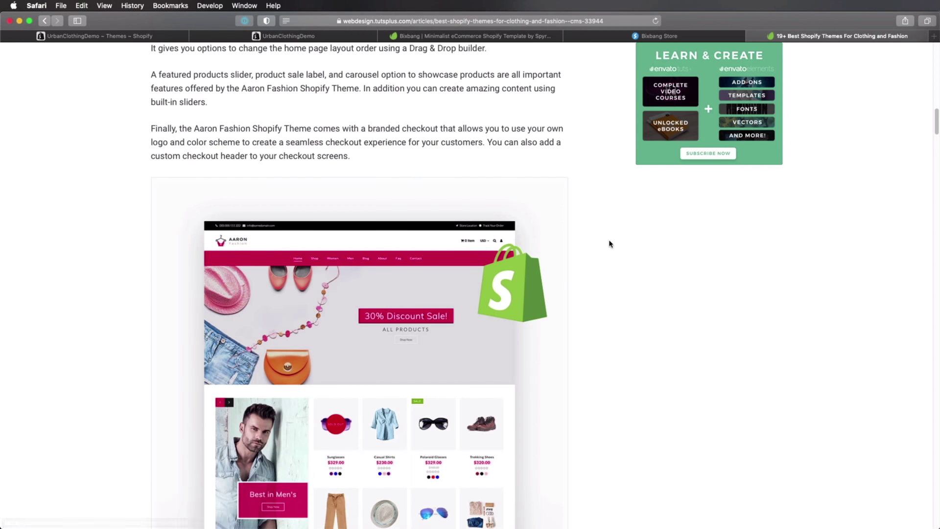
scroll(609, 243, "down", 6)
scroll(499, 304, "up", 10)
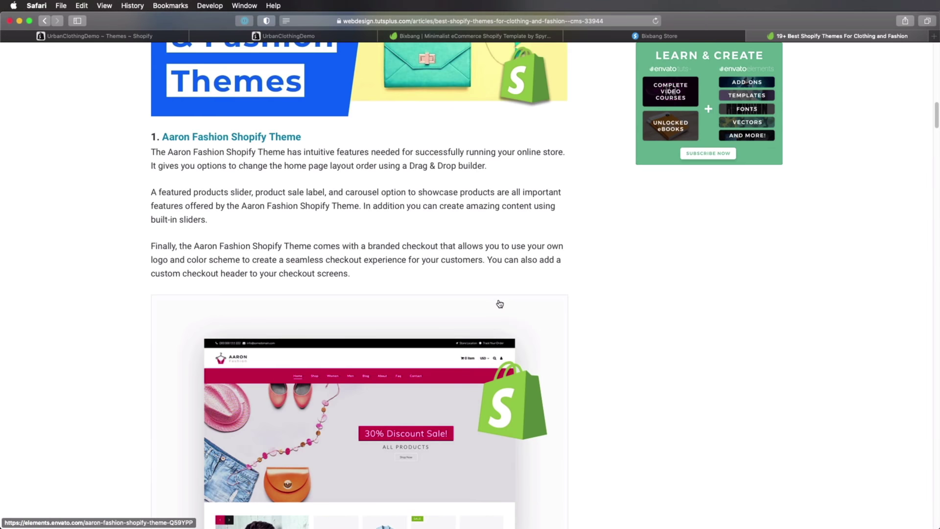
scroll(453, 230, "down", 15)
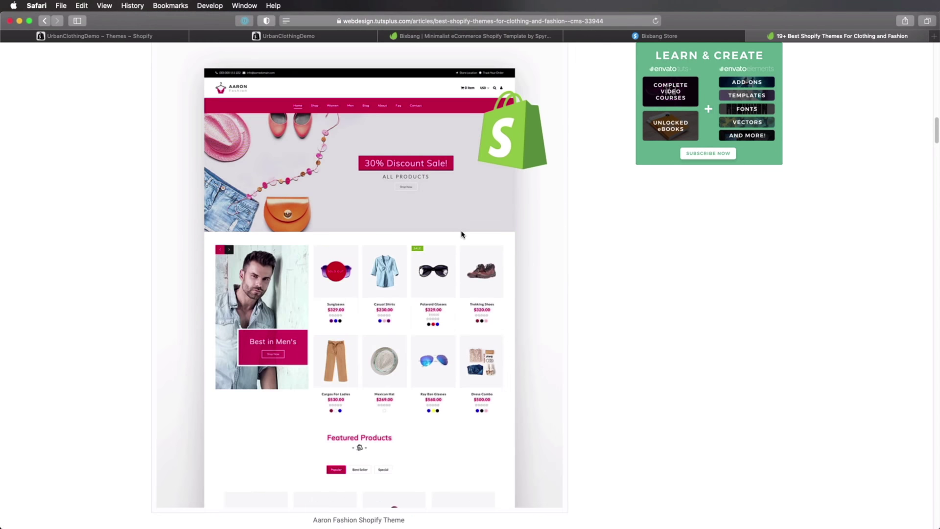
scroll(462, 235, "down", 9)
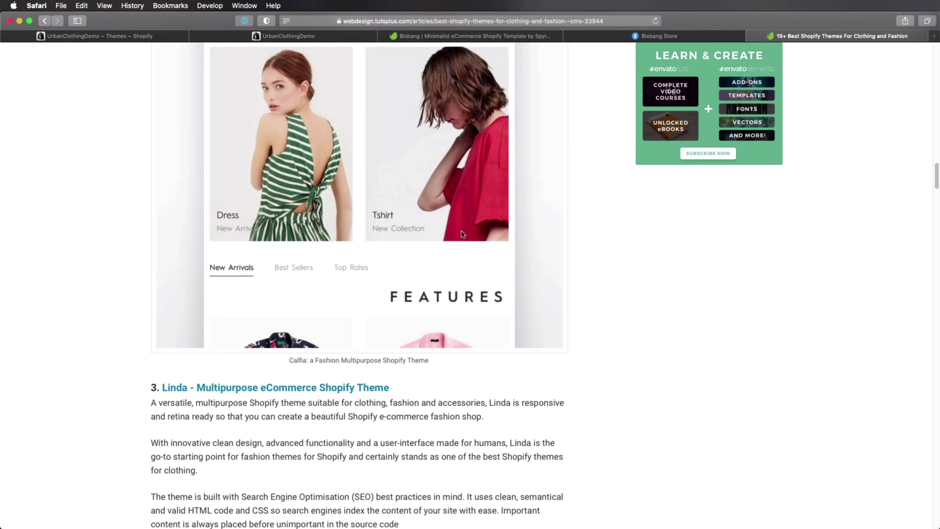
scroll(462, 234, "up", 20)
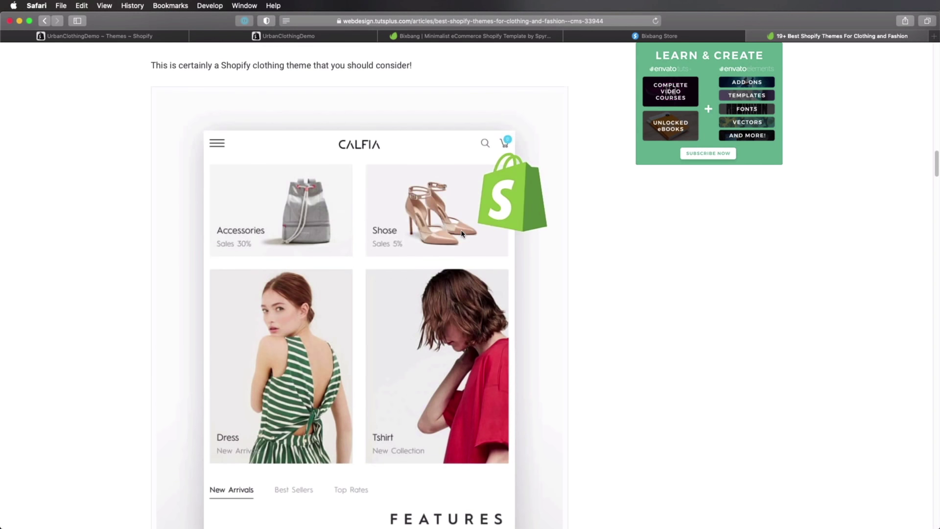
scroll(463, 235, "up", 2)
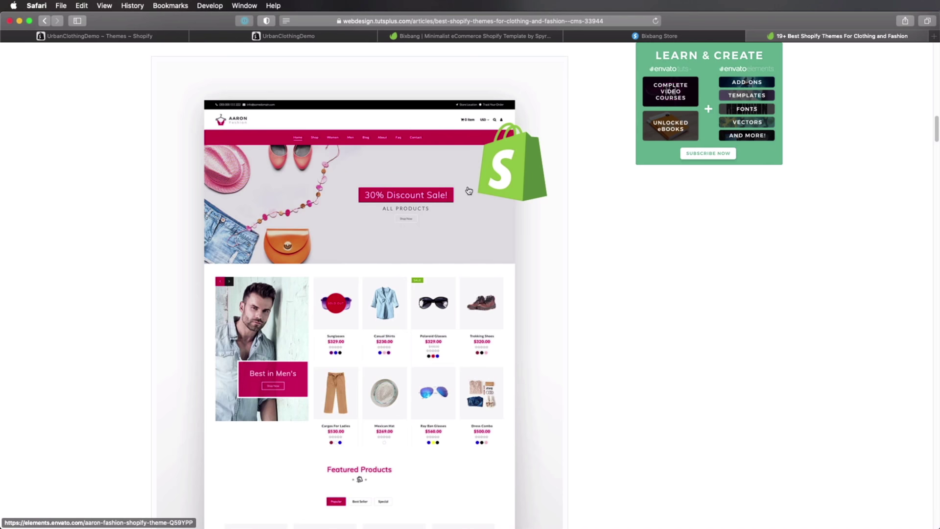
Return to the store preview and review the homepage, pages and categories requirements in clothing store details.rtf in TextEdit
left_click(414, 35)
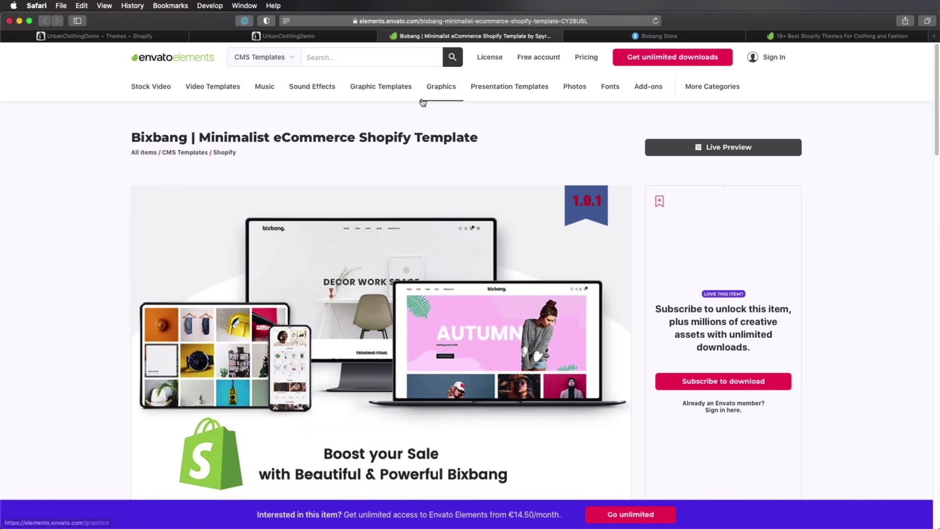
mouse_move(427, 108)
left_click(325, 39)
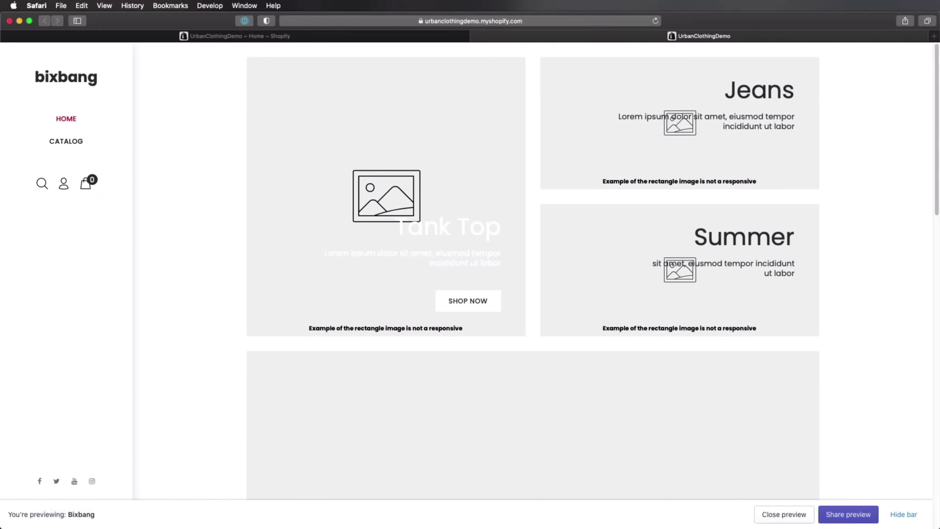
key("super+Tab")
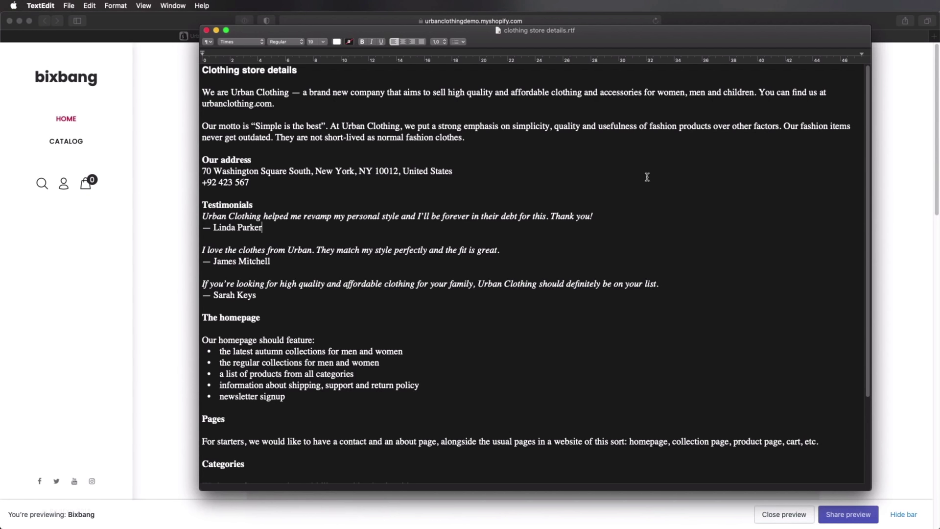
scroll(647, 177, "down", 5)
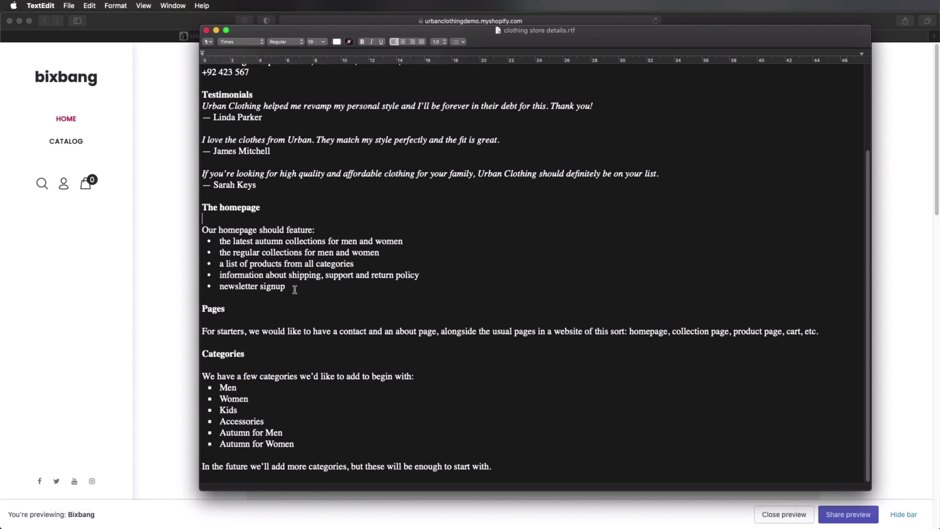
left_click(874, 150)
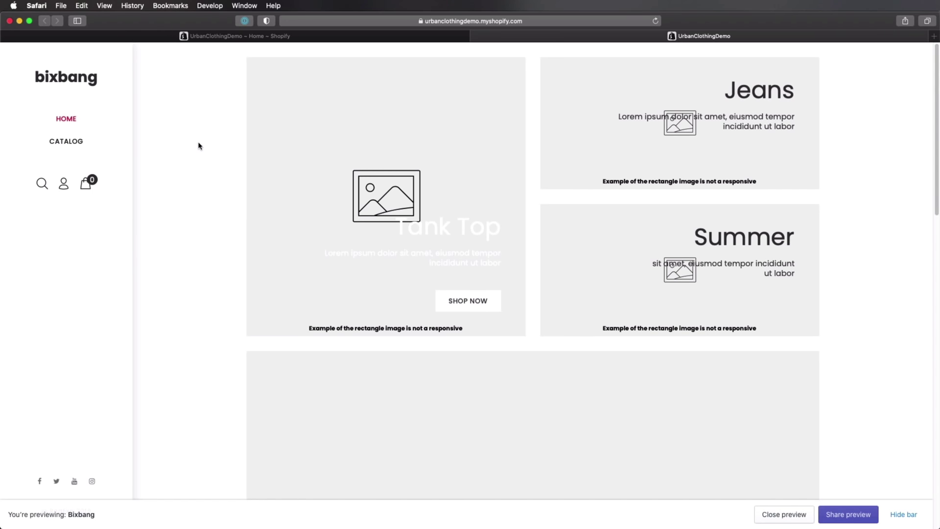
From the Shopify admin, open the online store's current Bixbang theme in the theme editor
key("ctrl+shift+Tab")
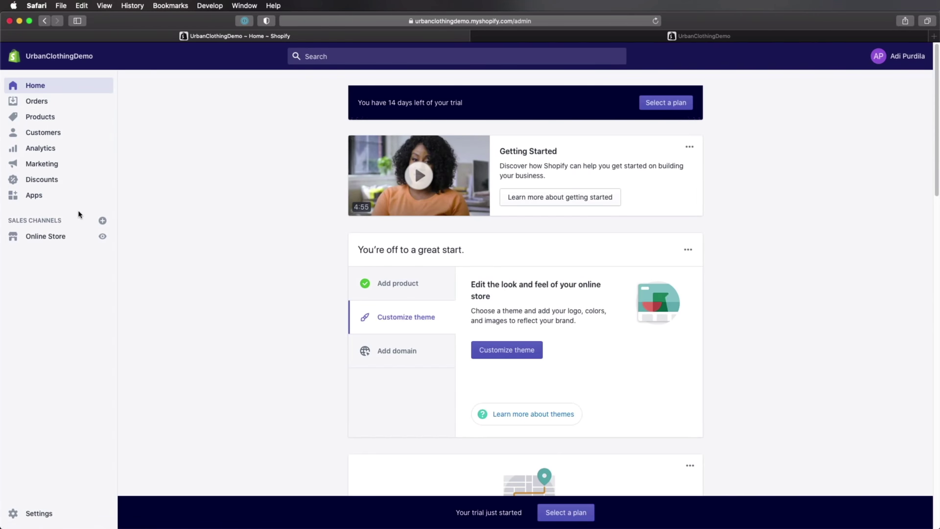
left_click(57, 236)
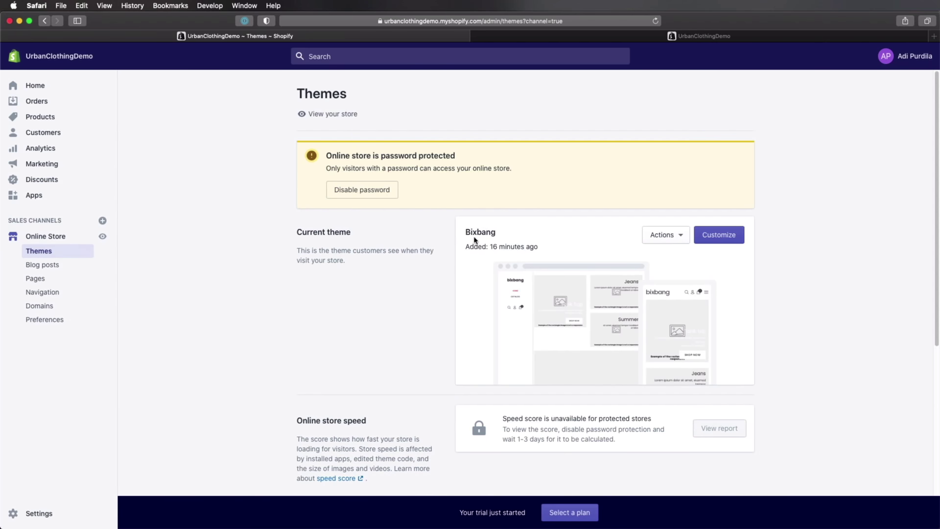
left_click(698, 245)
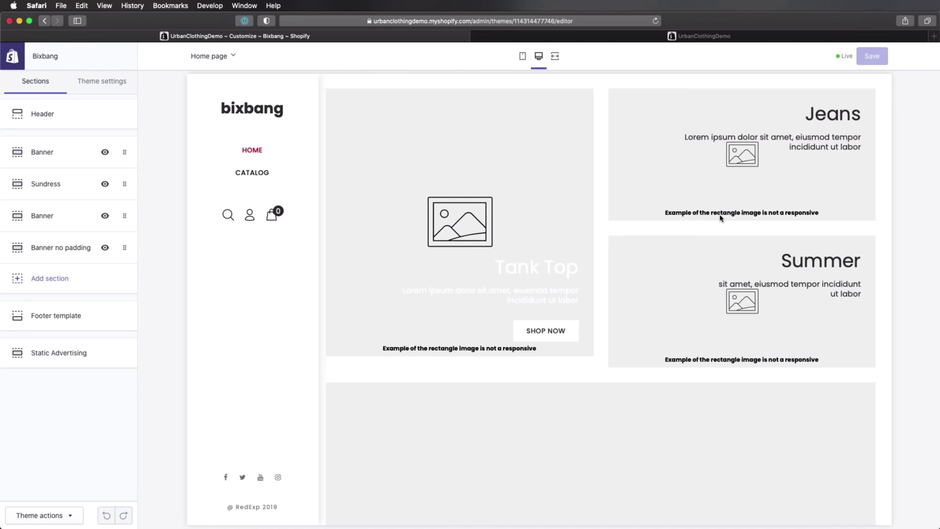
Check the home page in the theme editor's mobile, desktop and full-width previews, ending on the desktop preview
left_click(719, 183)
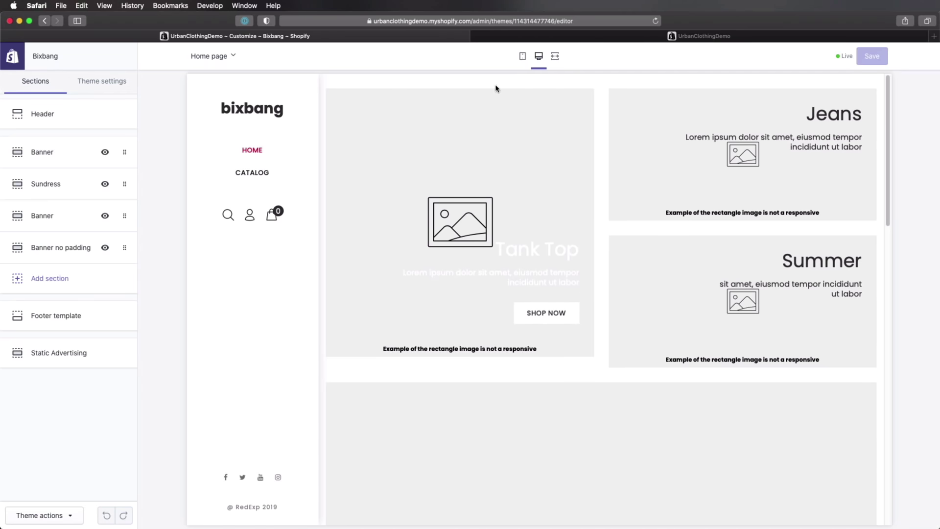
left_click(523, 56)
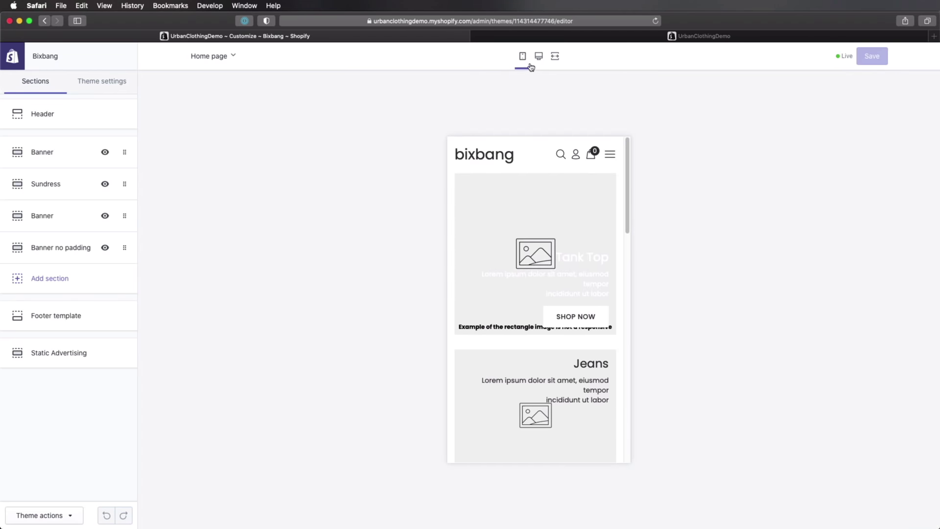
left_click(539, 56)
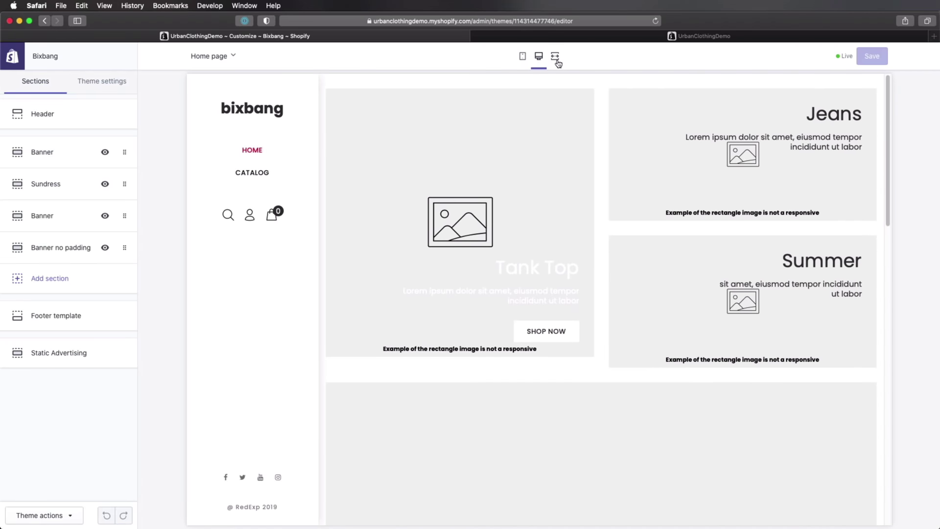
left_click(555, 56)
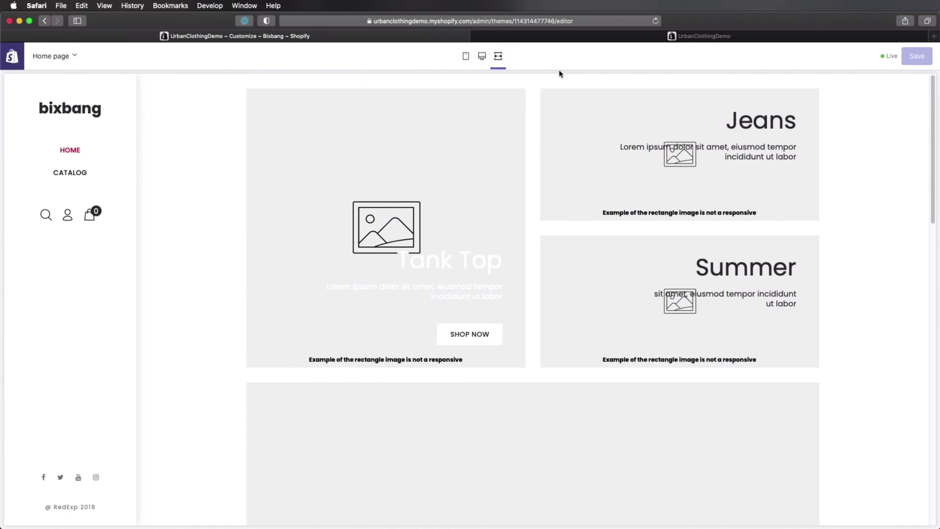
left_click(482, 56)
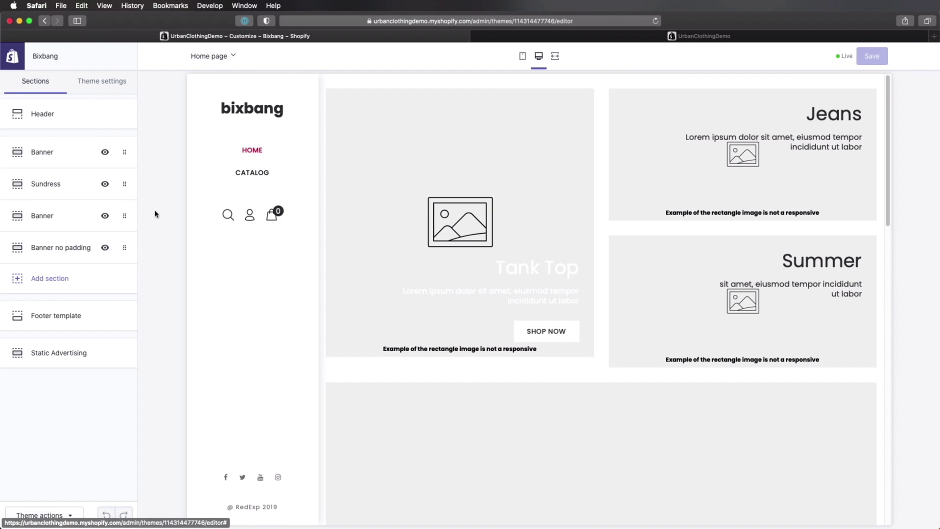
In the theme's general settings, turn off Show Quickview Button, Show Compare Button and Enable Wishlist
left_click(127, 94)
left_click(86, 115)
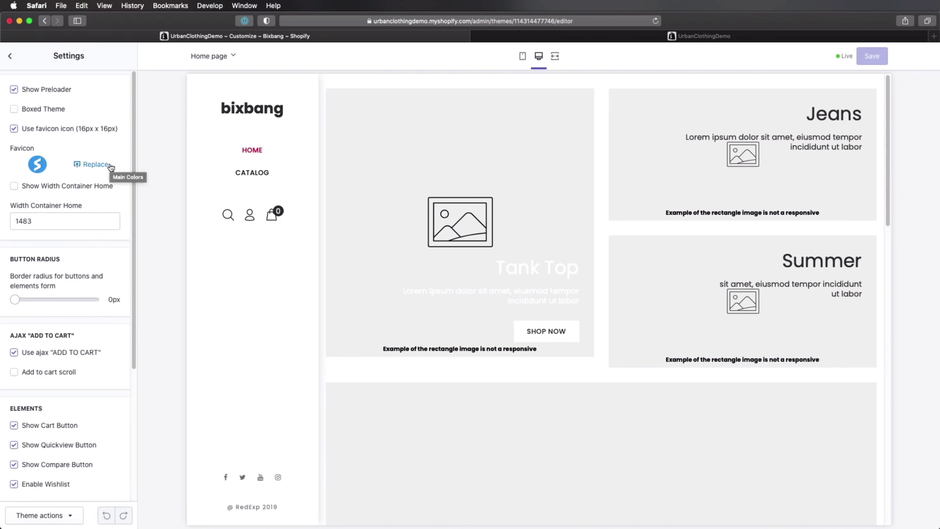
scroll(112, 157, "down", 5)
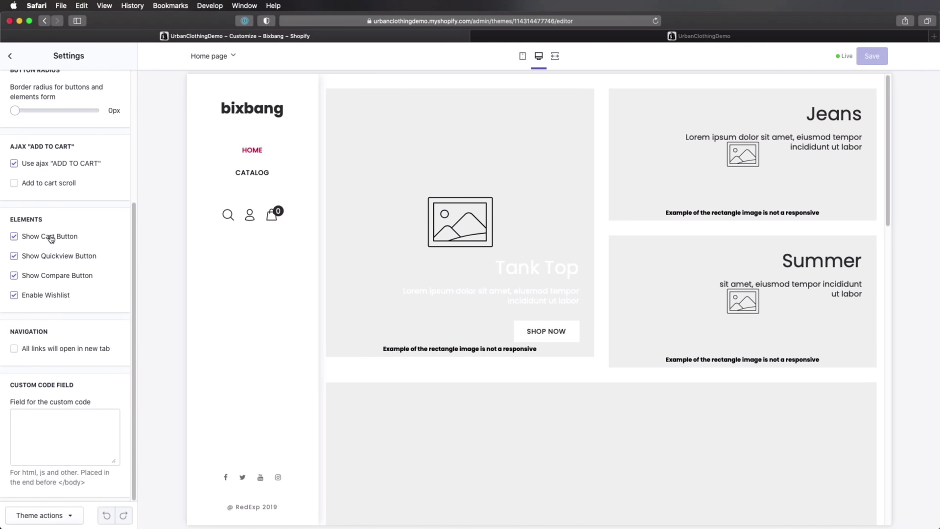
left_click(60, 257)
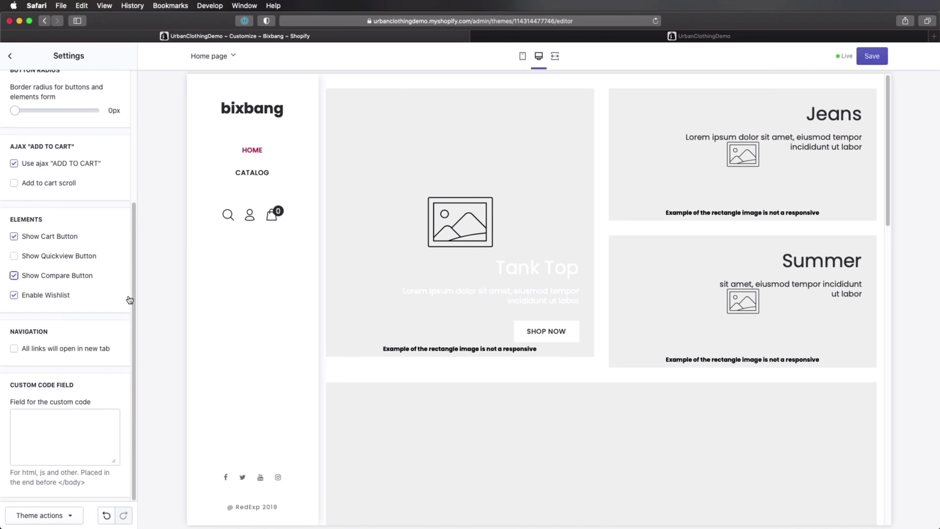
key("space")
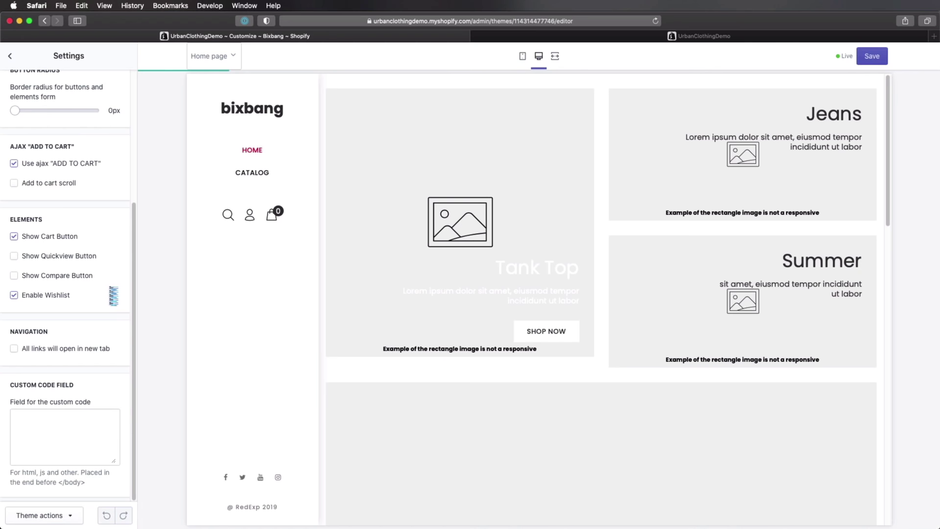
left_click(47, 296)
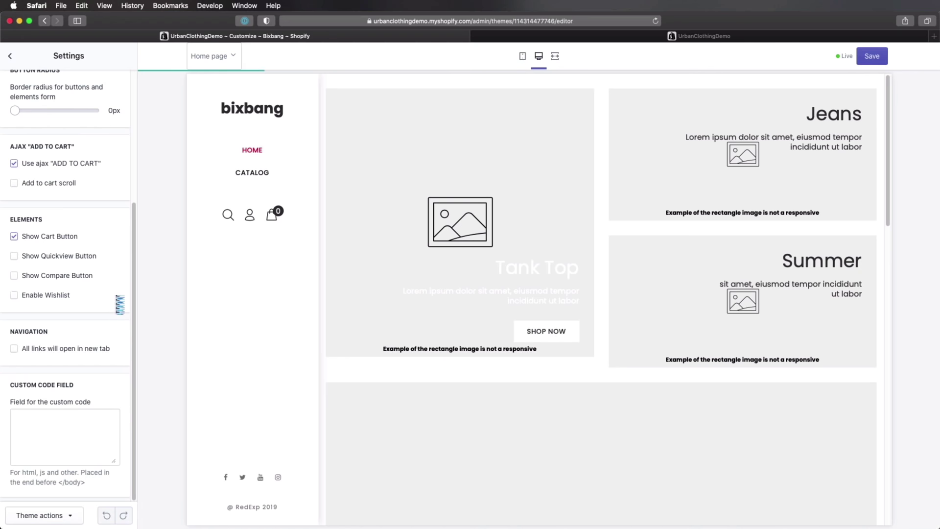
Save the changes made in the theme's general settings
scroll(117, 300, "up", 5)
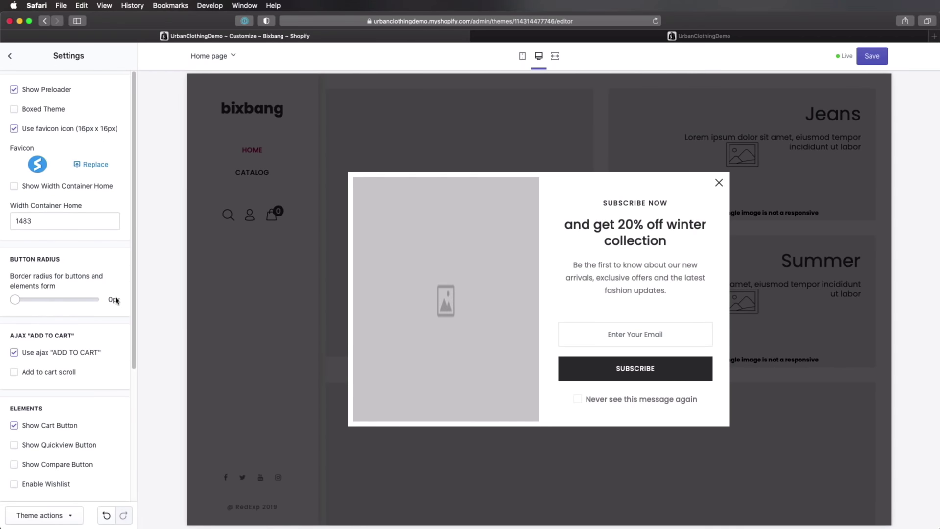
left_click(877, 54)
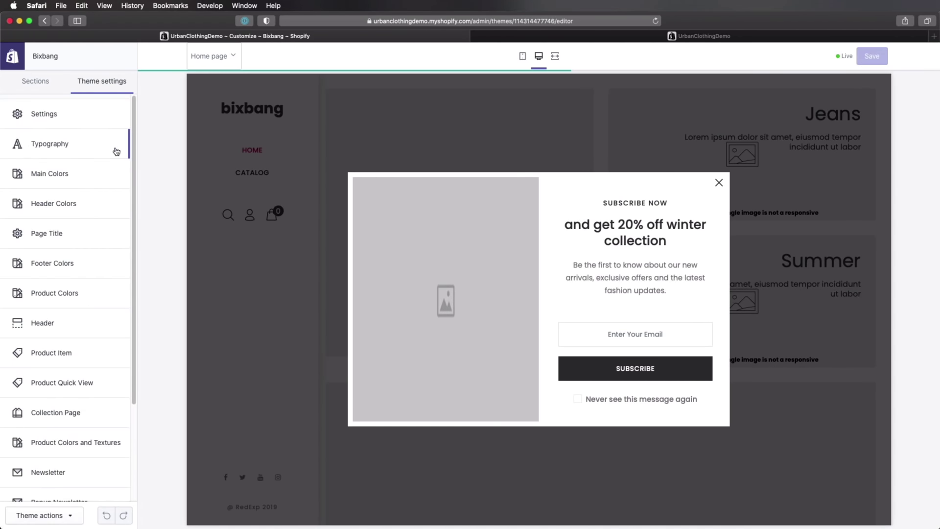
Review the theme's Typography settings, including font sizes, Google fonts and Shopify fonts, and its Main Colors settings
left_click(77, 141)
scroll(122, 202, "down", 3)
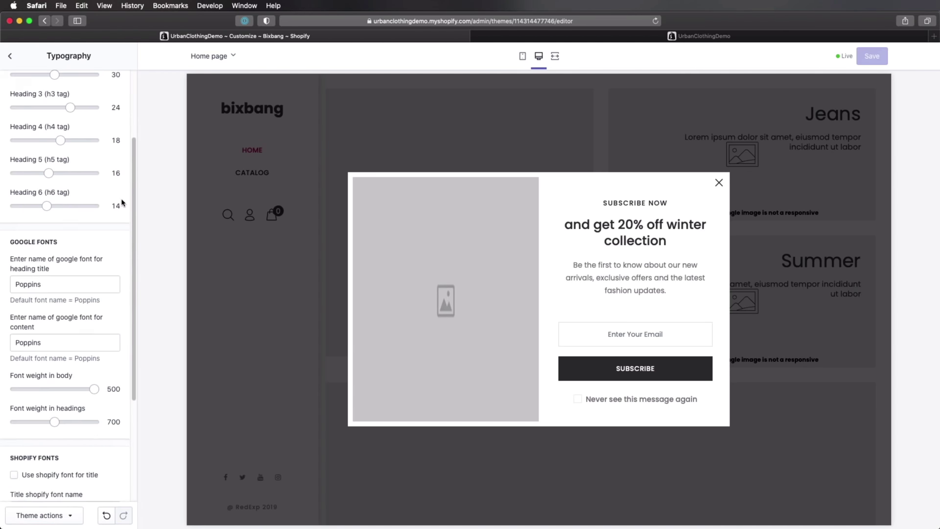
scroll(122, 202, "down", 2)
scroll(122, 203, "up", 5)
scroll(122, 202, "down", 3)
scroll(79, 202, "down", 2)
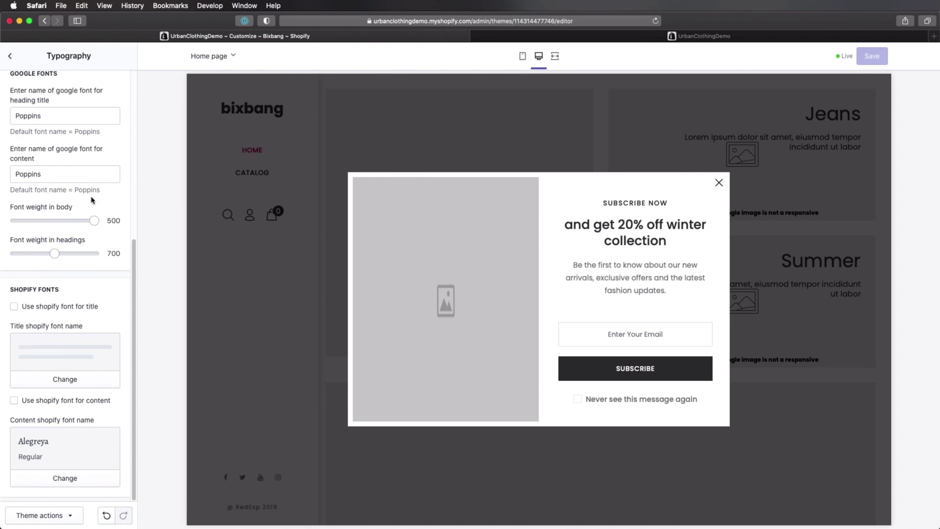
scroll(92, 201, "up", 6)
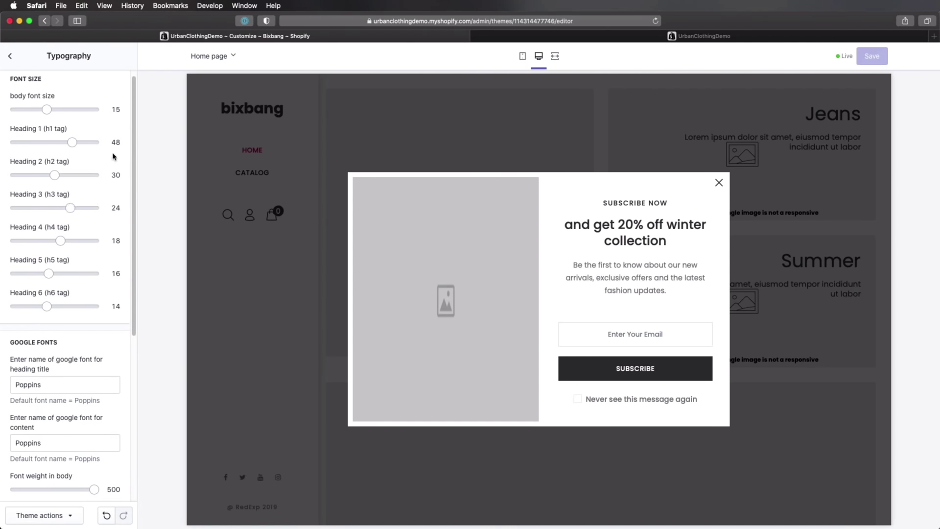
left_click(10, 57)
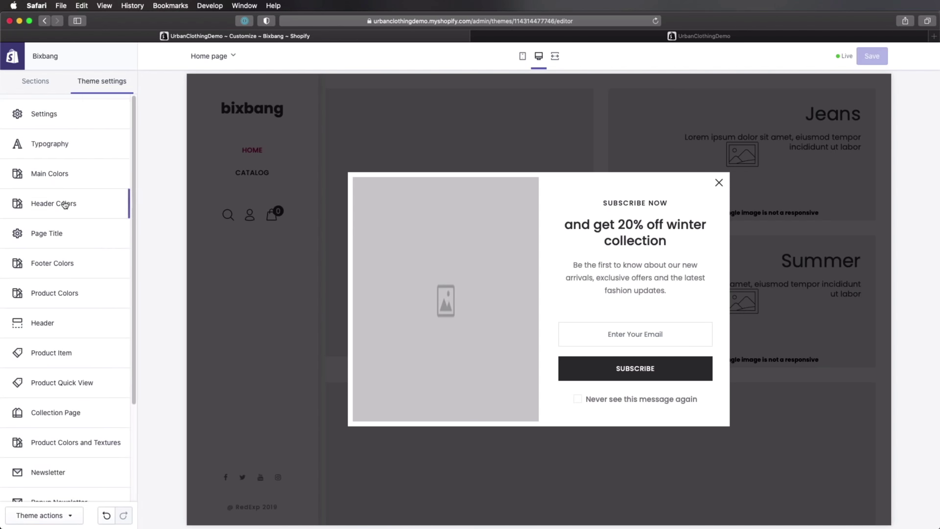
left_click(81, 177)
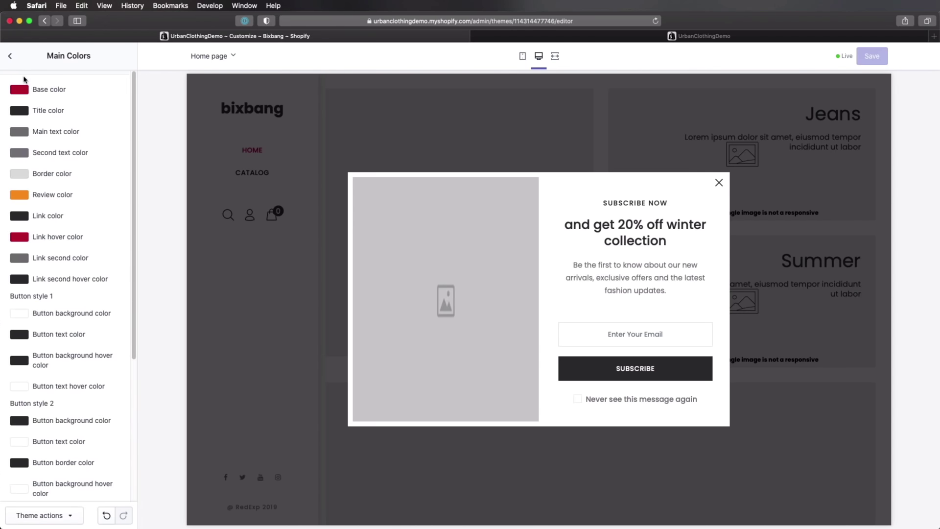
left_click(10, 56)
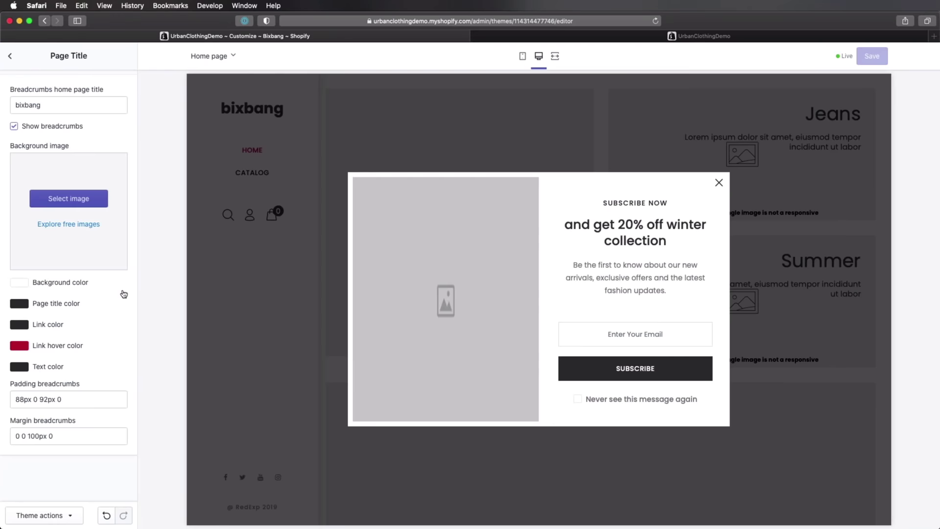
In the Page Title settings, set the breadcrumbs home page title to "Home" and save the theme
key("Tab")
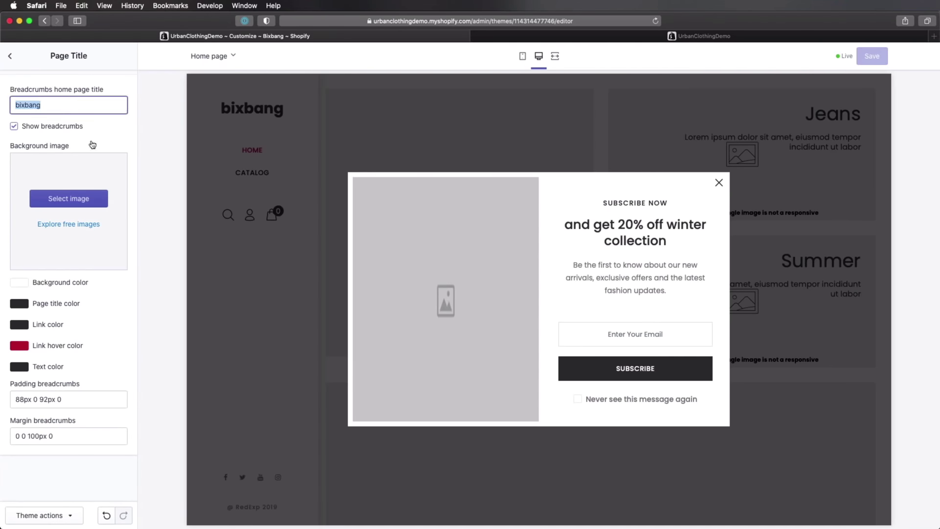
type("Home")
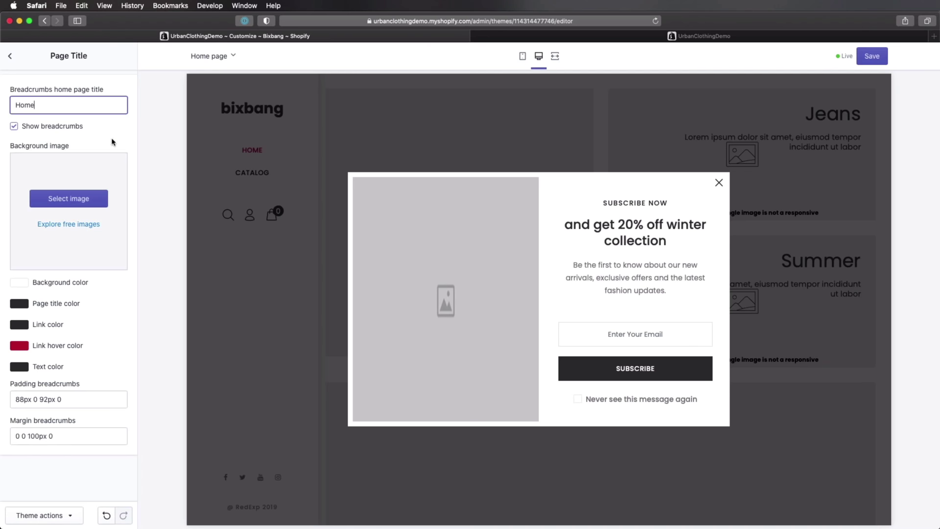
key("super+s")
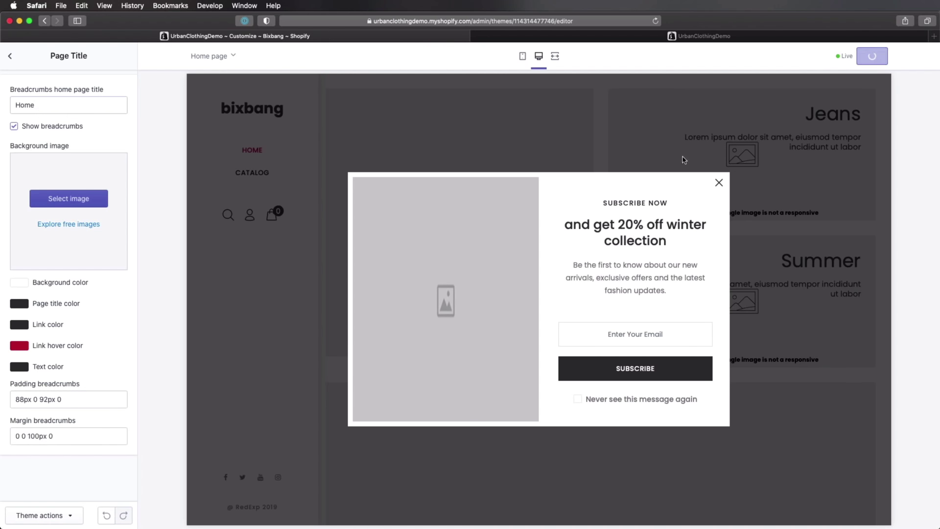
left_click(10, 55)
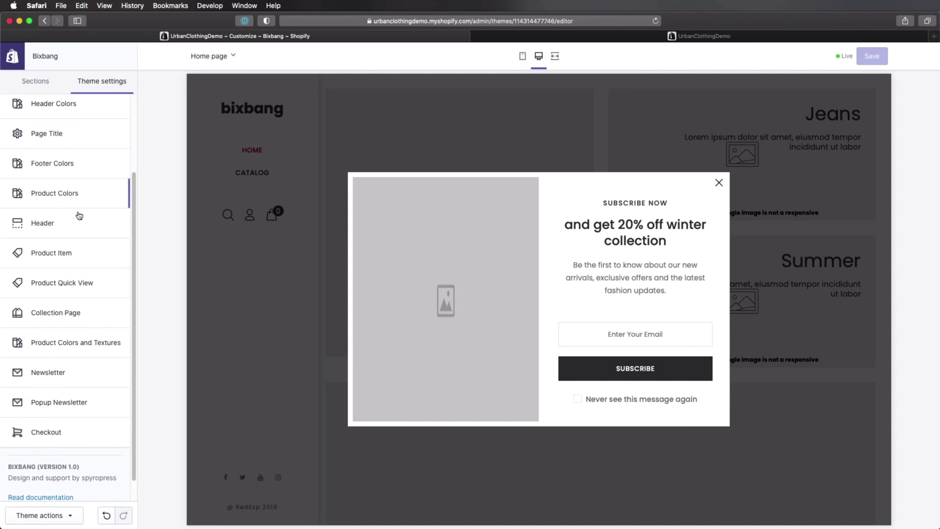
In the theme's Header settings, change the header design to "Default, with options"
left_click(103, 230)
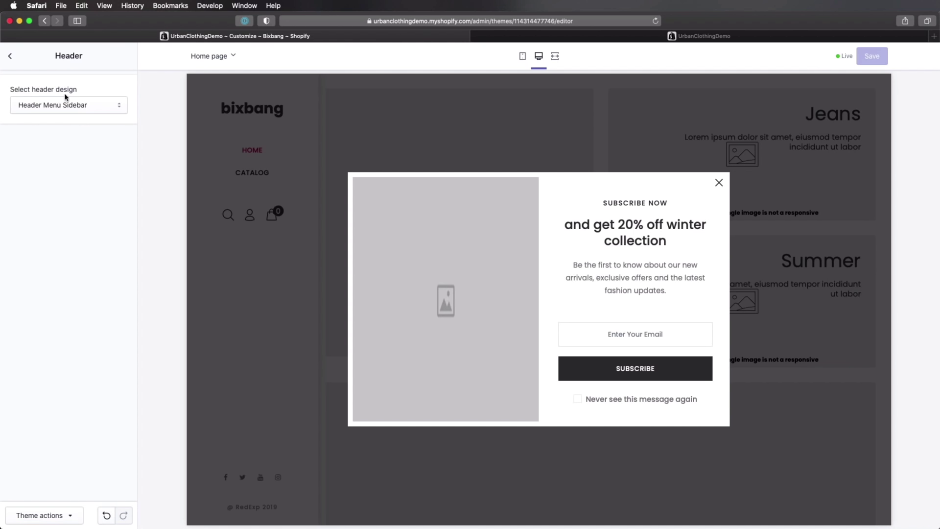
left_click(89, 104)
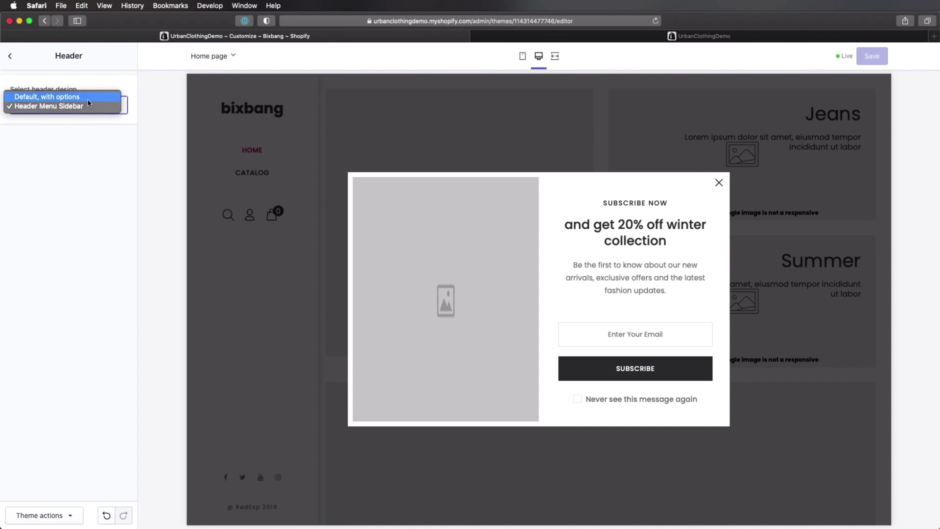
left_click(89, 98)
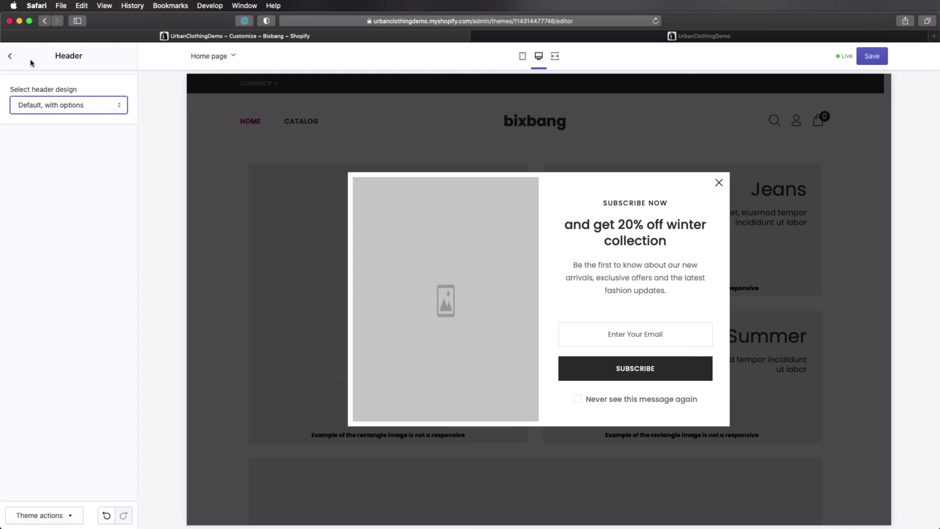
left_click(10, 56)
In the Product Item settings, turn on Use One Image Height and save the theme
scroll(93, 301, "down", 2)
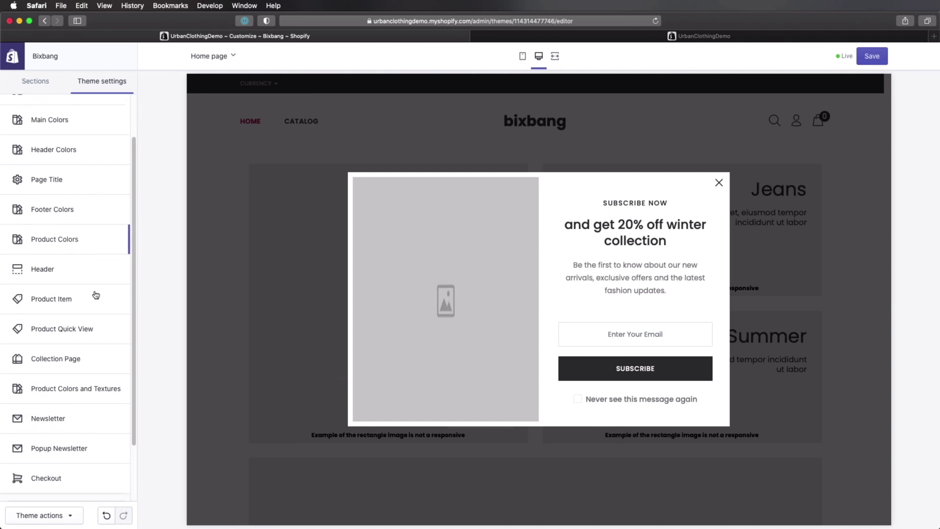
scroll(96, 295, "down", 1)
left_click(89, 267)
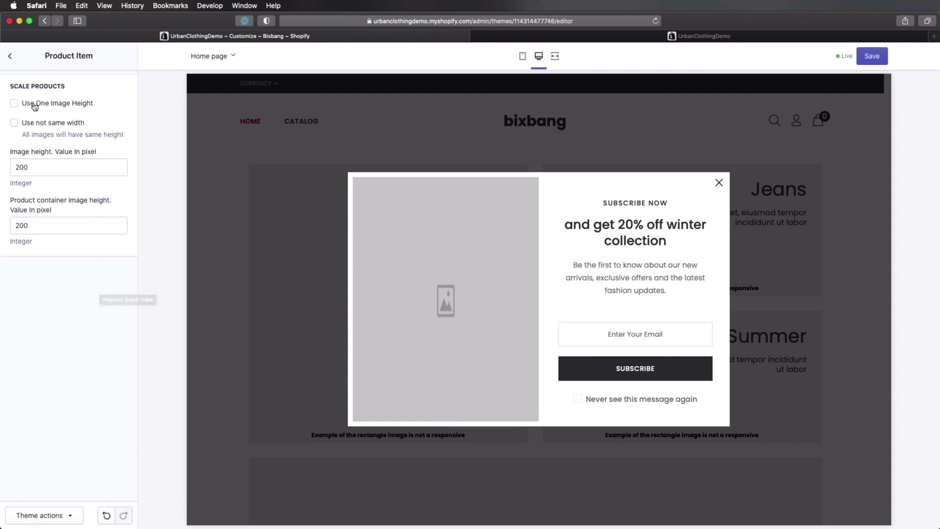
left_click(58, 104)
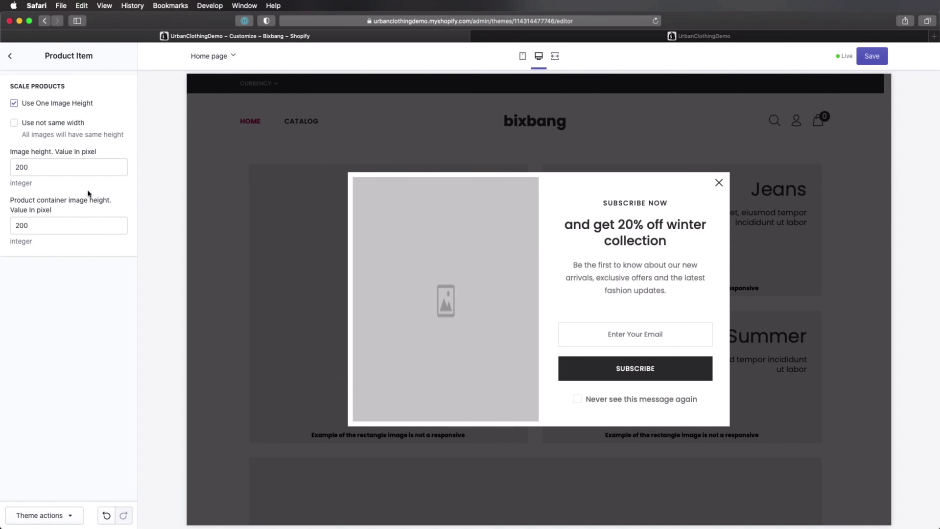
key("super+s")
key("Escape")
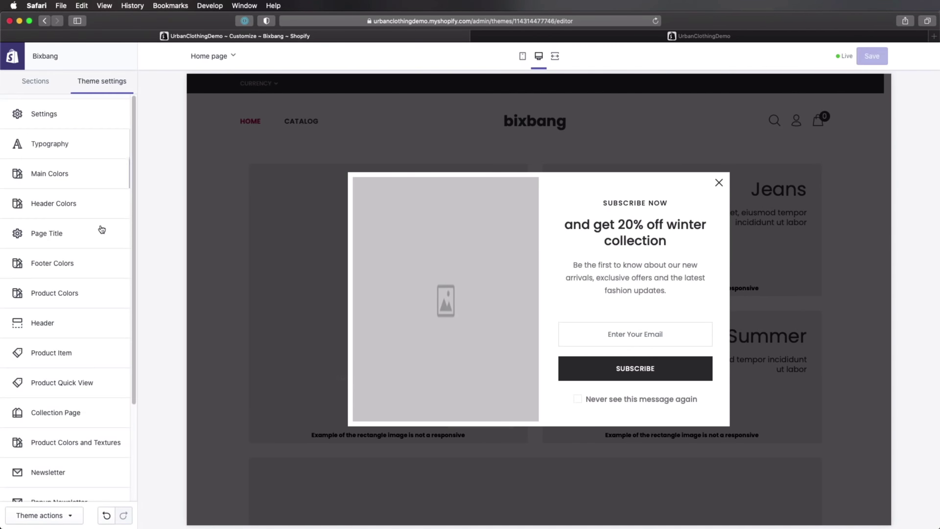
In the Popup Newsletter settings, turn off Show Popup Newsletter and save the theme
scroll(129, 230, "down", 3)
left_click(84, 376)
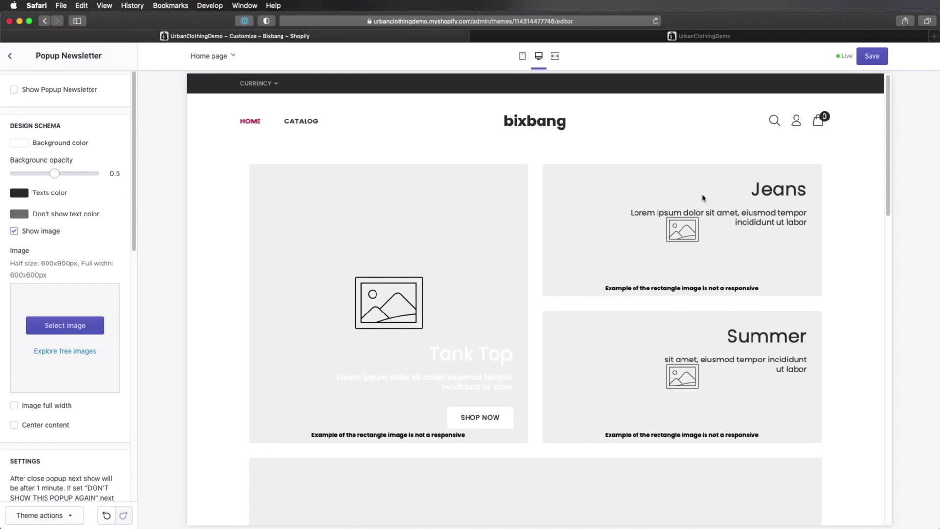
left_click(872, 55)
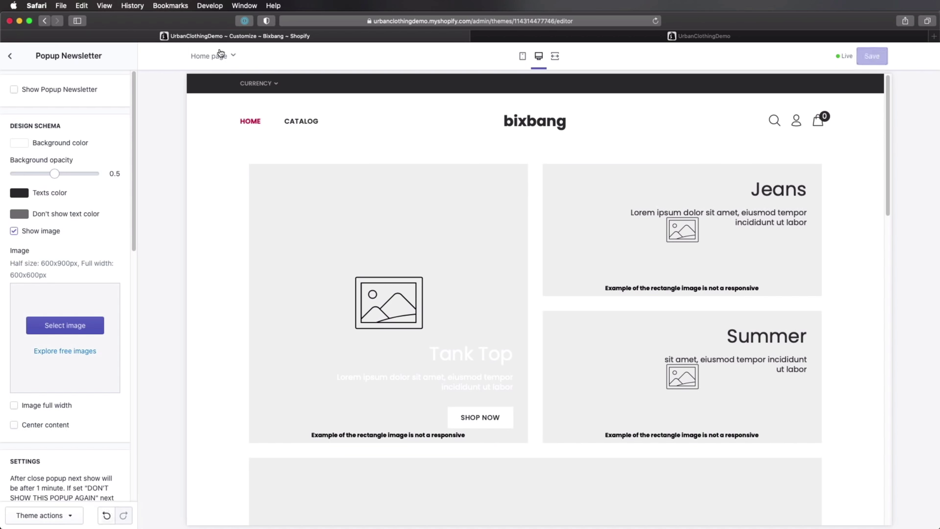
left_click(10, 55)
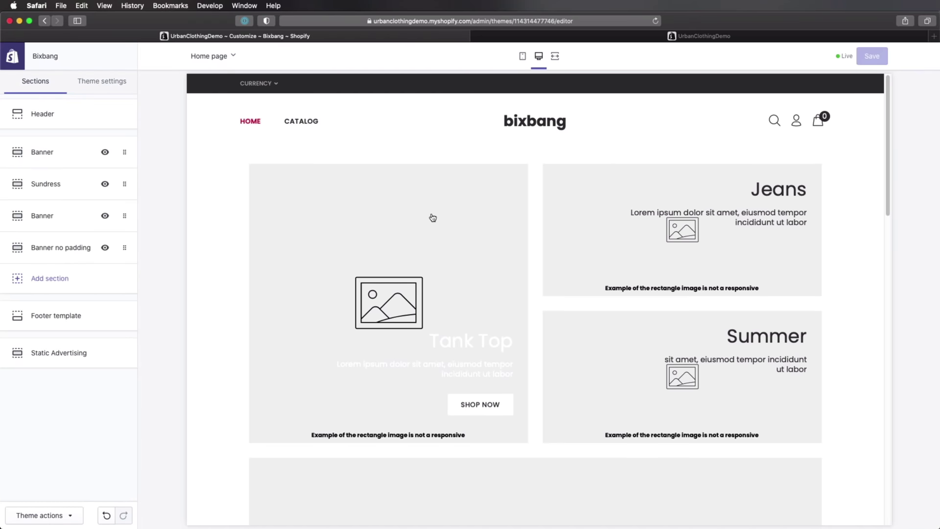
Look through the home page preview and its sections, and open the first Banner section's settings at its content banners
scroll(545, 247, "down", 5)
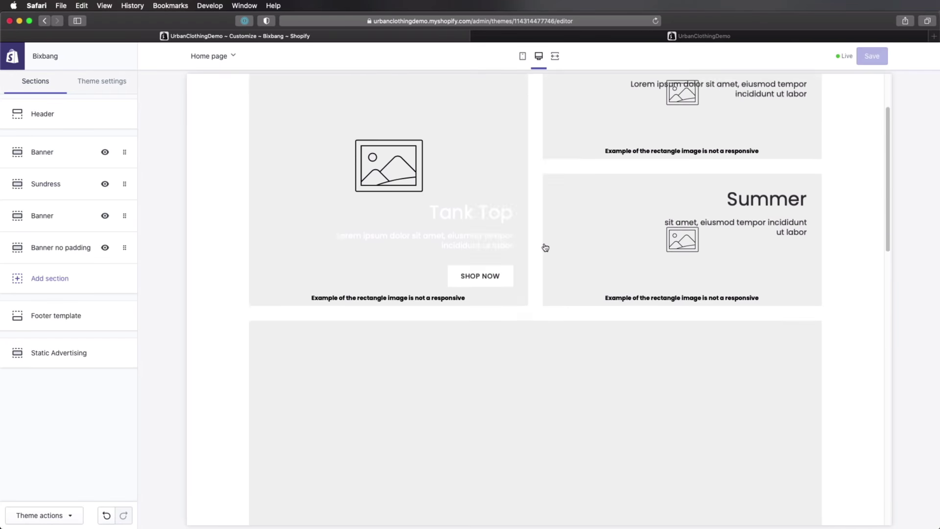
scroll(545, 247, "down", 10)
scroll(545, 247, "up", 15)
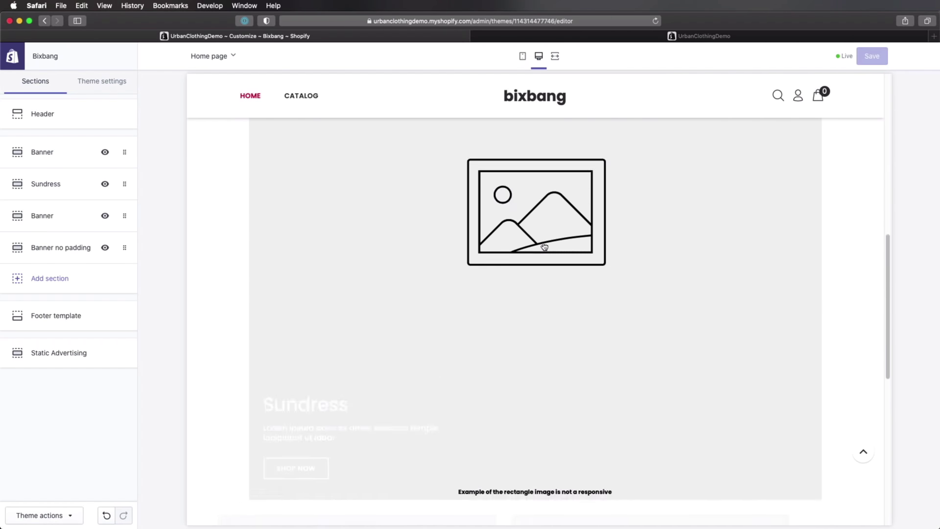
scroll(545, 246, "up", 3)
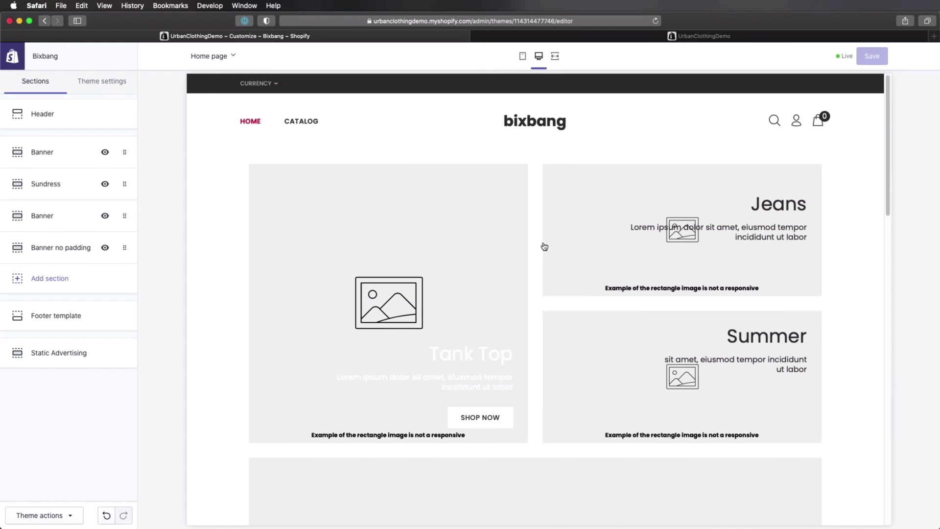
left_click(57, 151)
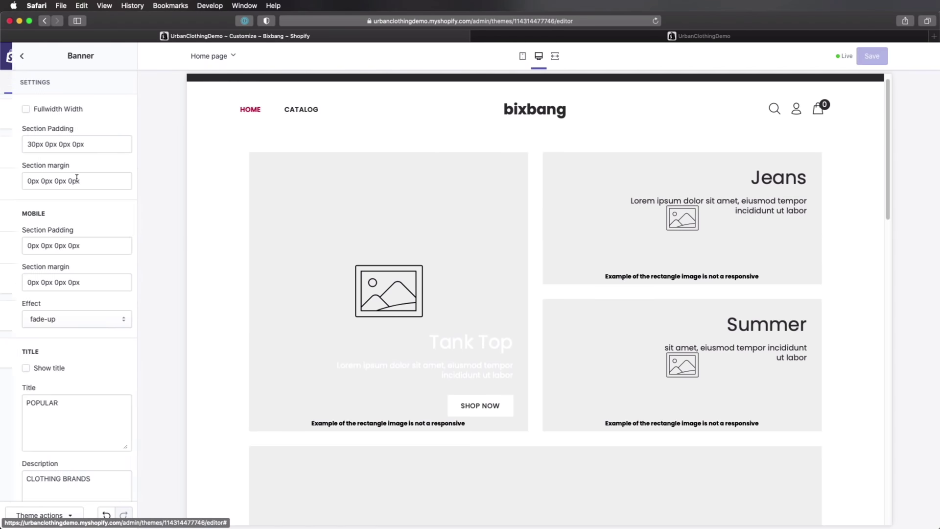
scroll(75, 183, "down", 5)
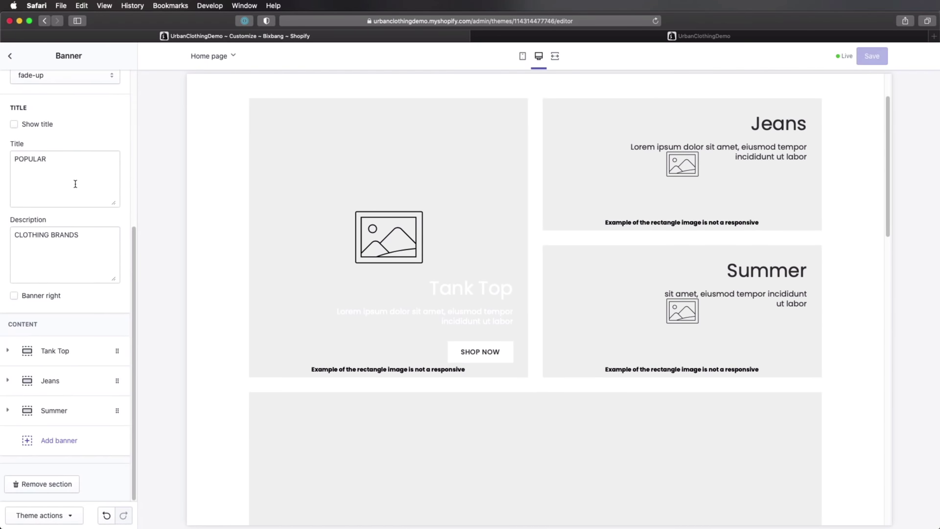
Remove the Banner section containing Tank Top, Jeans and Summer, and the Sundress section, from the home page
left_click(62, 485)
left_click(67, 151)
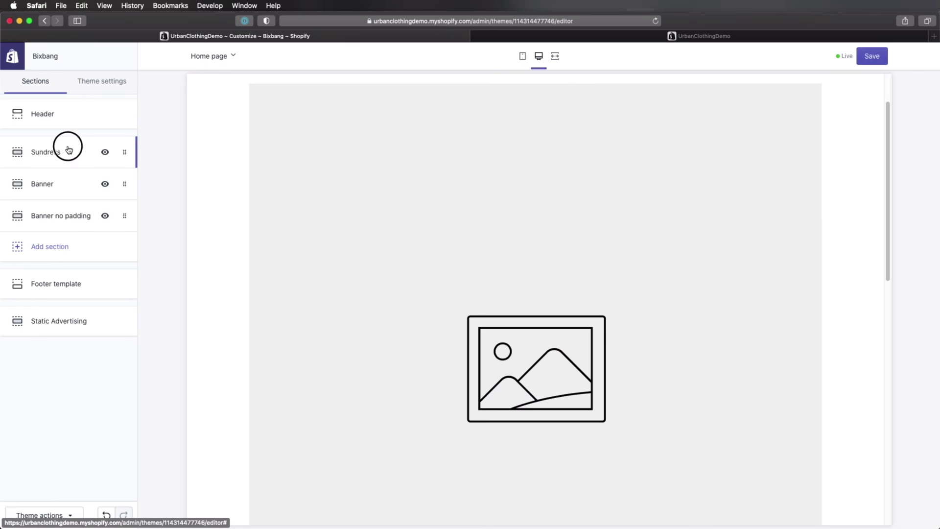
scroll(102, 276, "down", 4)
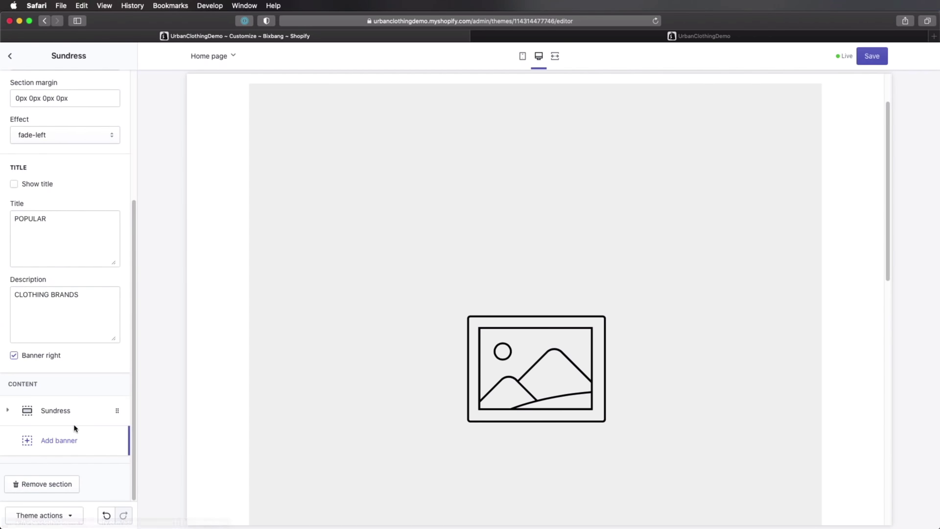
left_click(69, 484)
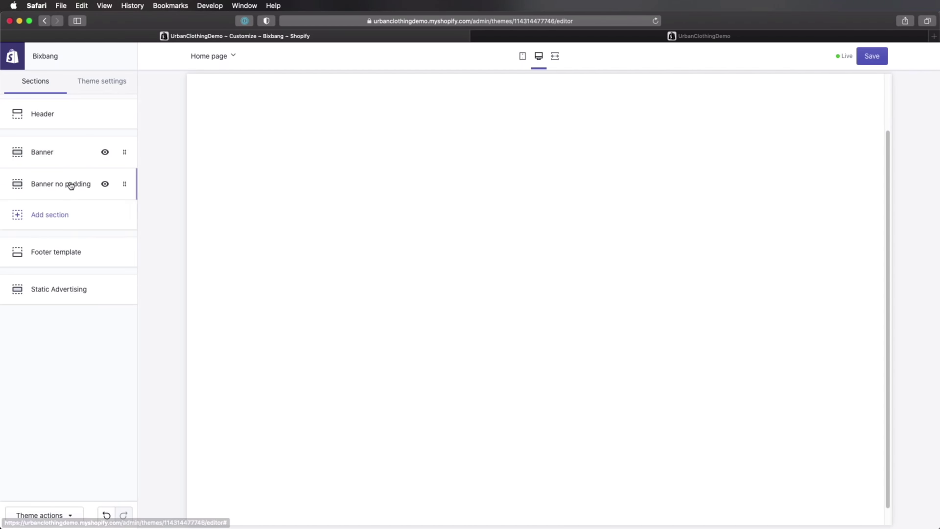
Remove the remaining Banner and Banner no padding sections from the home page
left_click(64, 152)
scroll(74, 245, "down", 5)
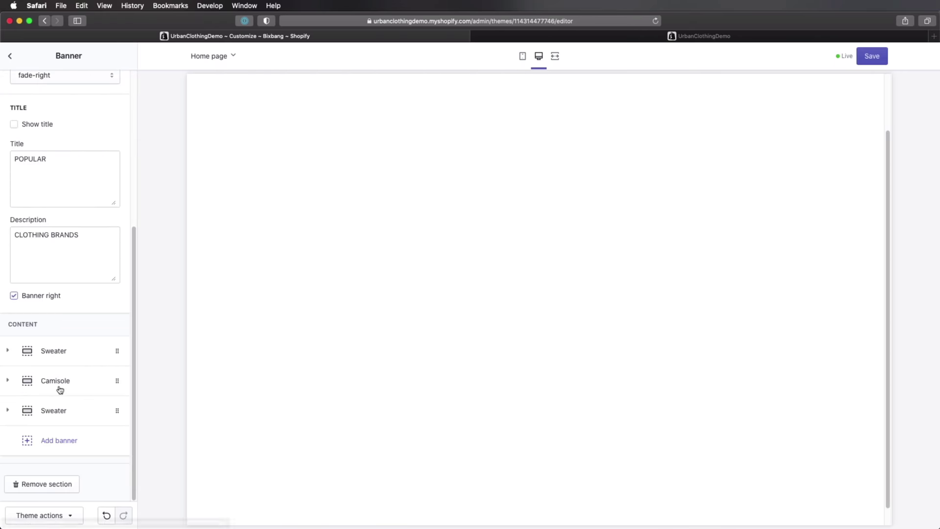
left_click(68, 483)
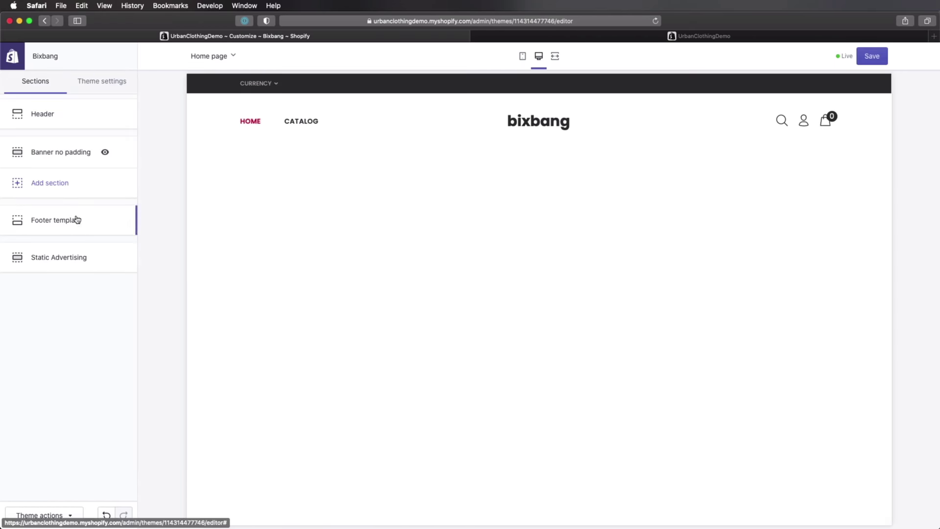
left_click(71, 155)
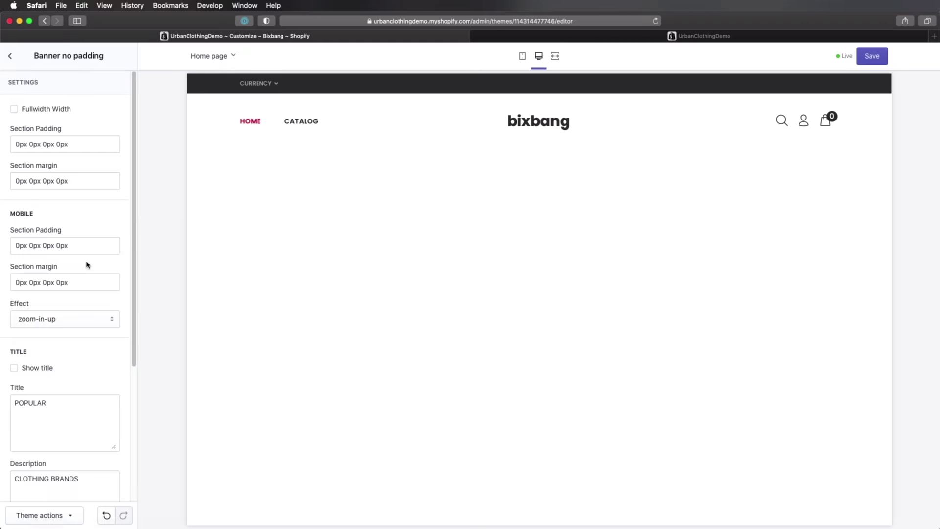
scroll(86, 265, "down", 5)
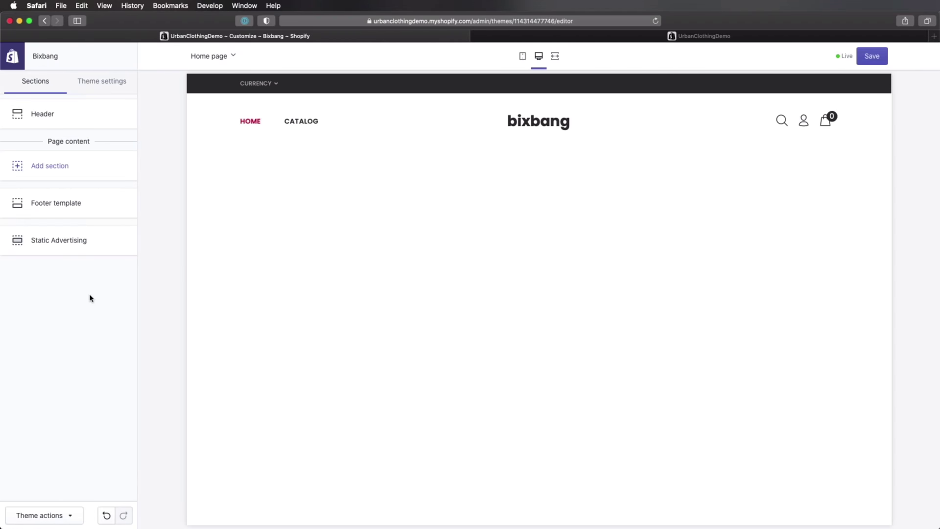
Show the footer in the Footer template section and set its design to Footer column
left_click(86, 209)
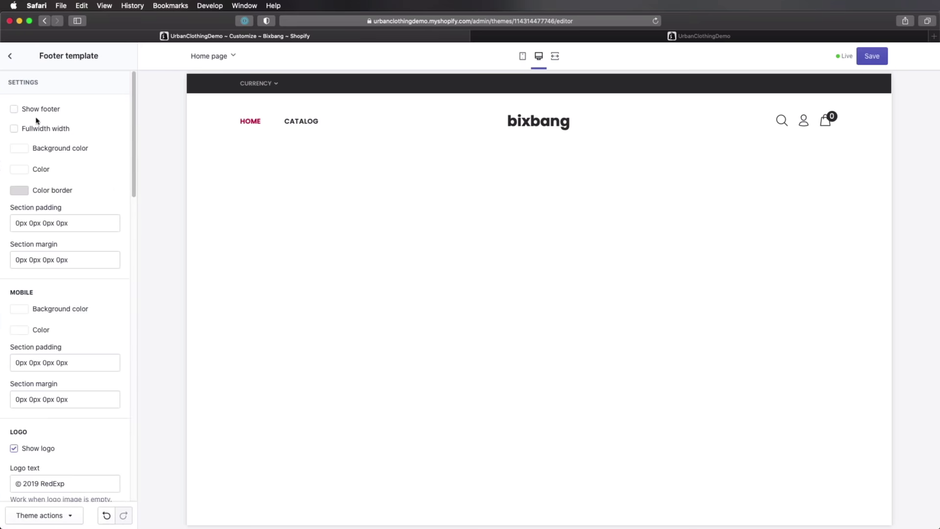
left_click(14, 109)
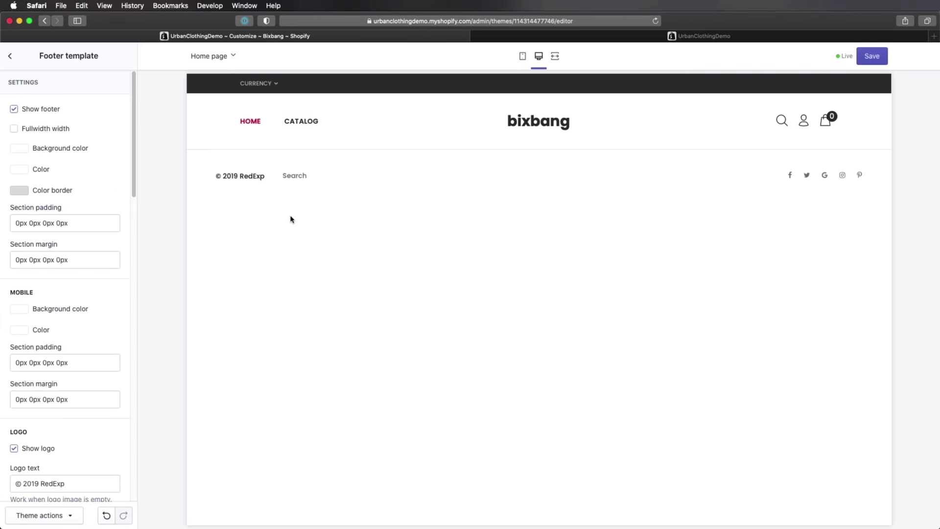
scroll(102, 238, "down", 10)
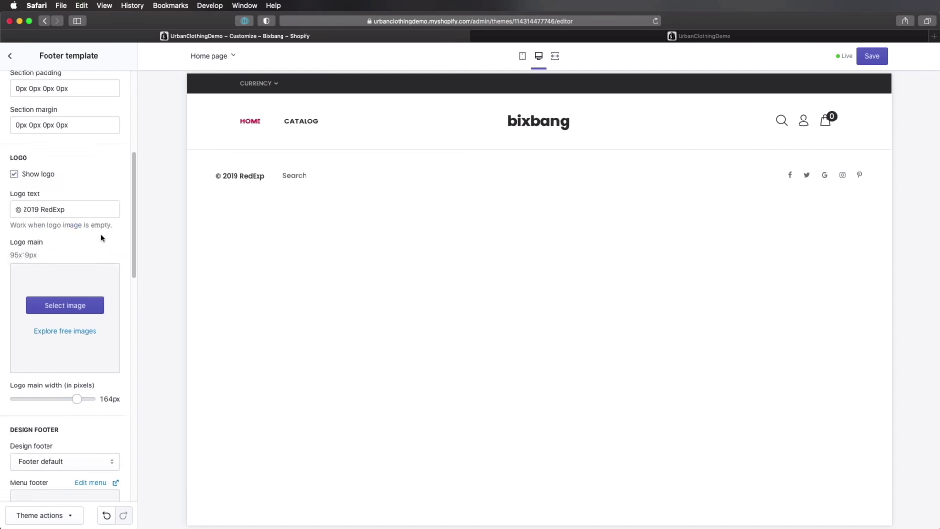
scroll(102, 238, "down", 5)
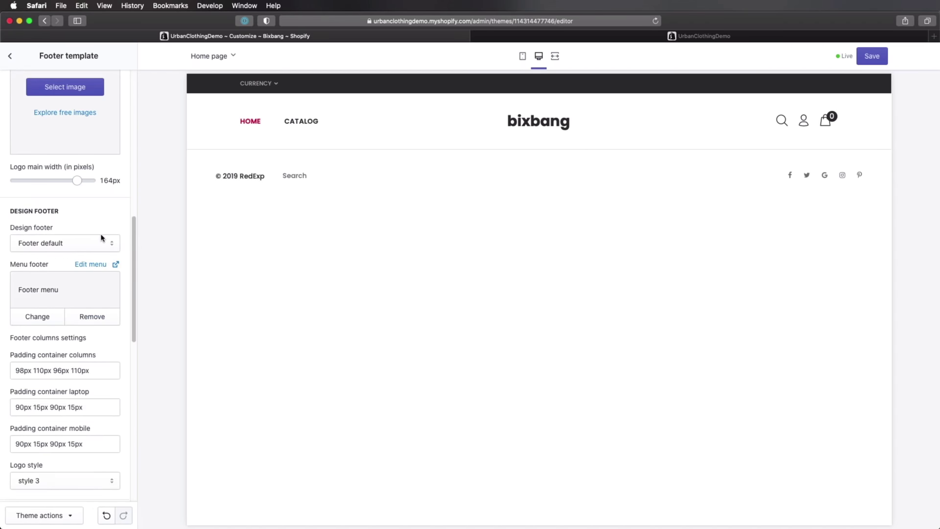
left_click(65, 245)
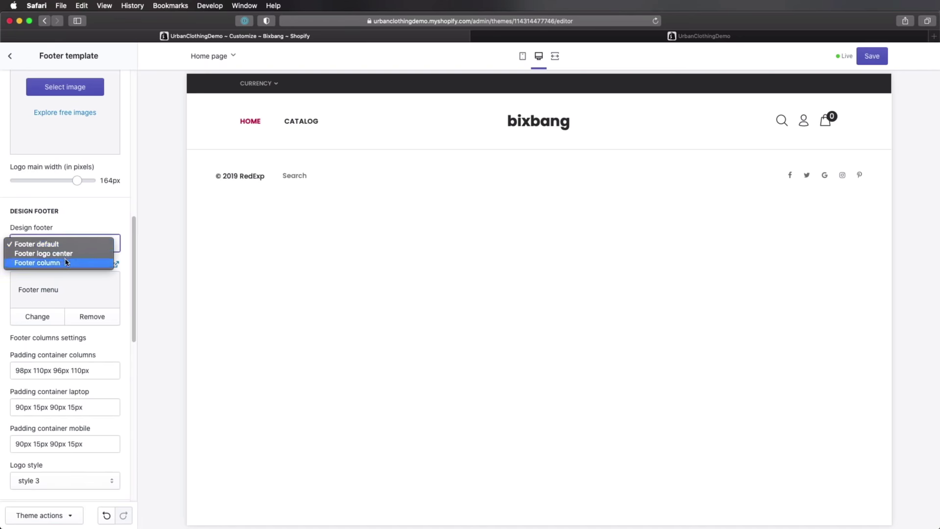
left_click(66, 262)
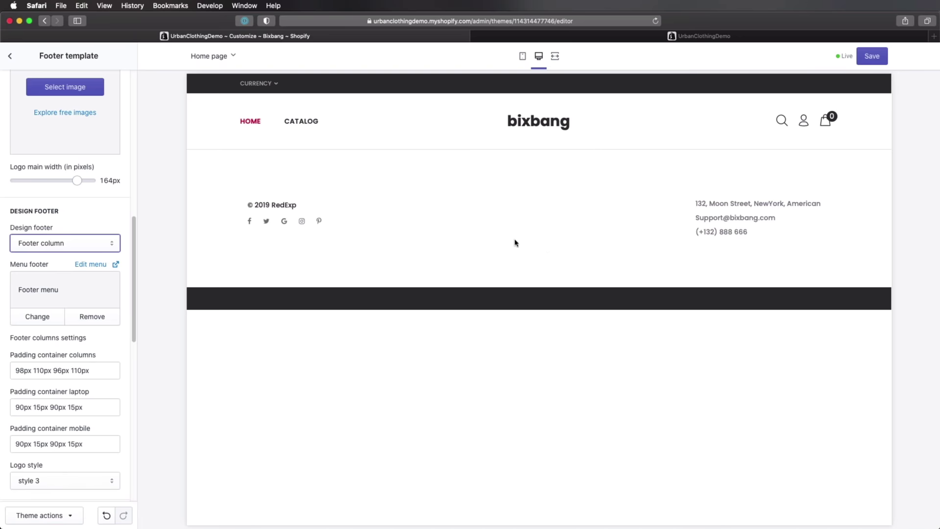
Delete the company name RedExp from the footer's logo text
scroll(95, 228, "up", 5)
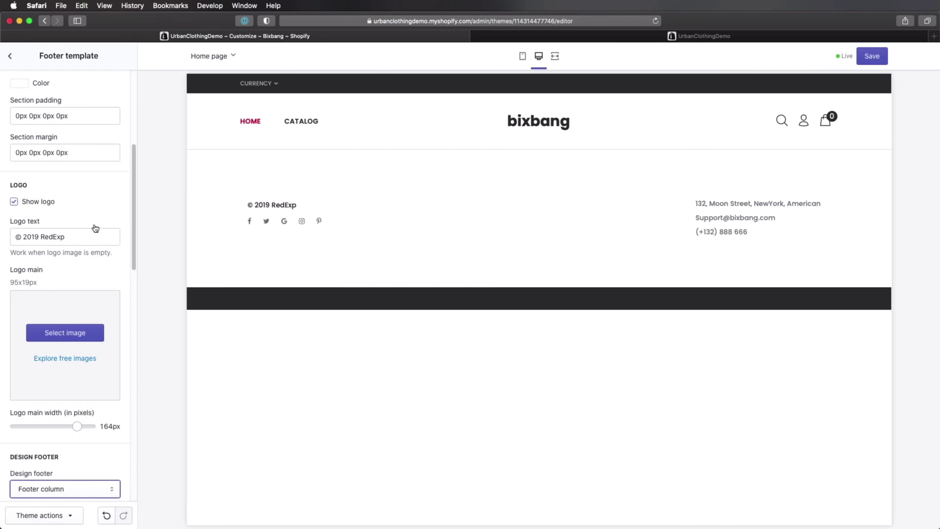
scroll(97, 231, "up", 5)
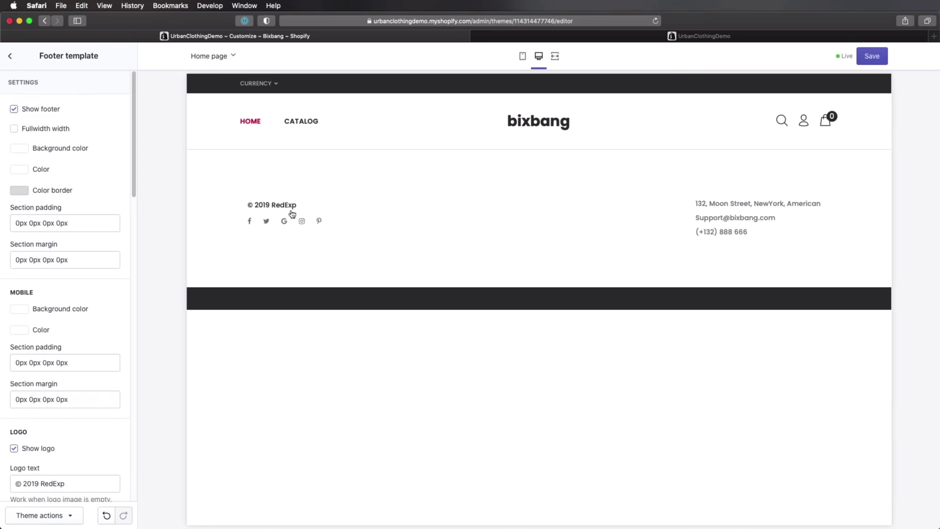
scroll(107, 229, "down", 2)
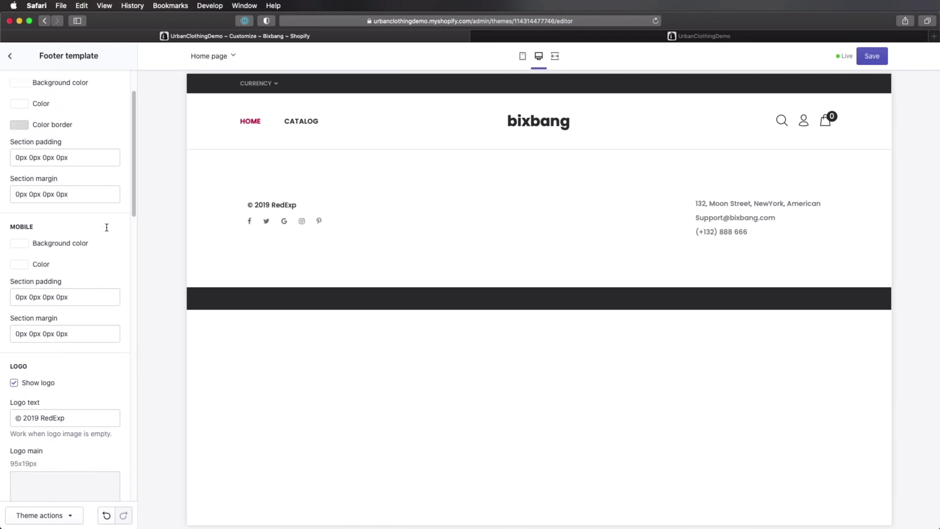
scroll(107, 227, "down", 4)
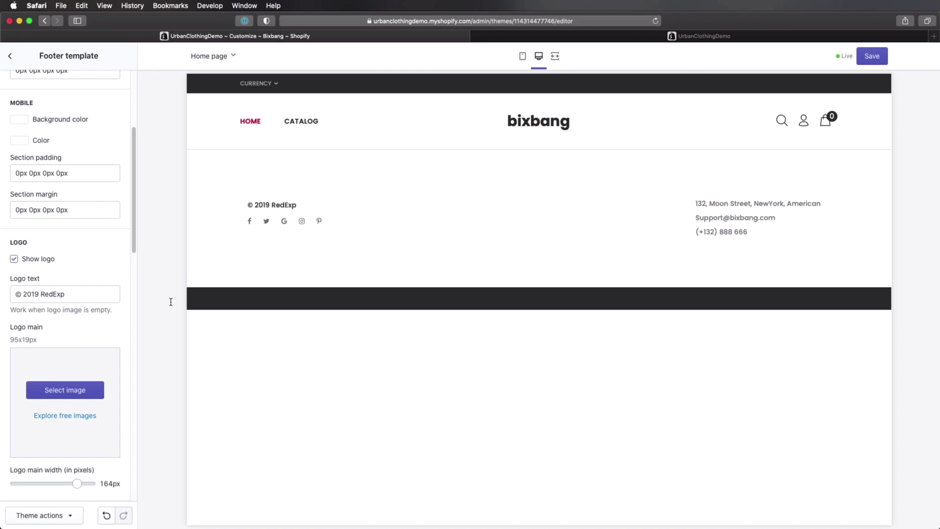
left_click(94, 294)
key("BackSpace")
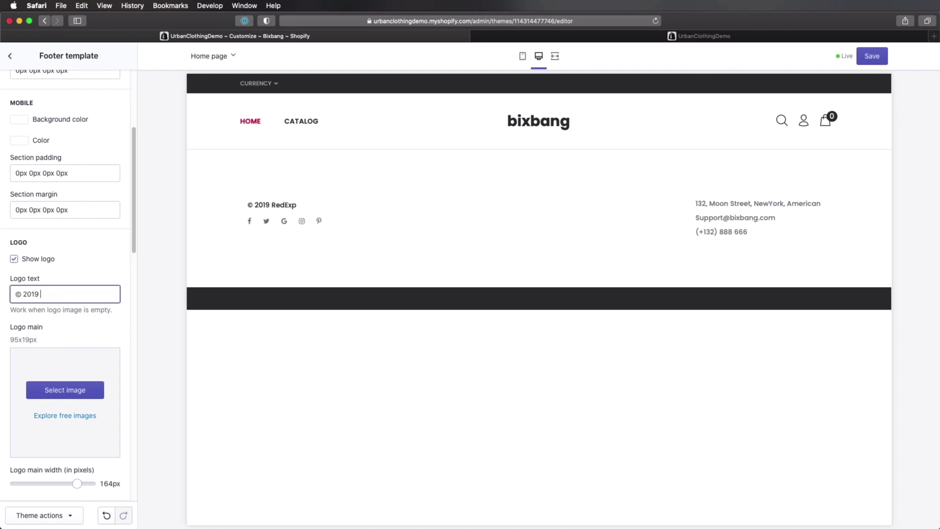
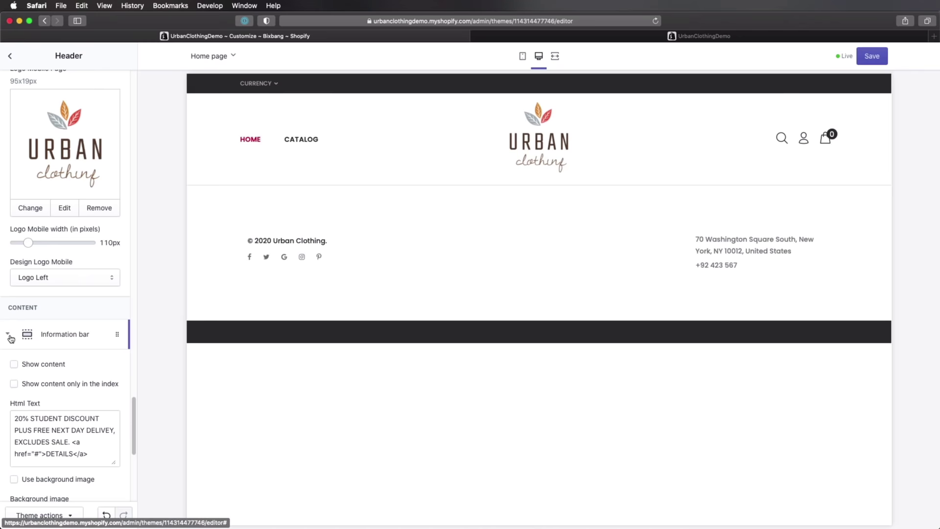
Collapse the header's Information bar content and assign Footer menu as the Top bar's menu
left_click(8, 334)
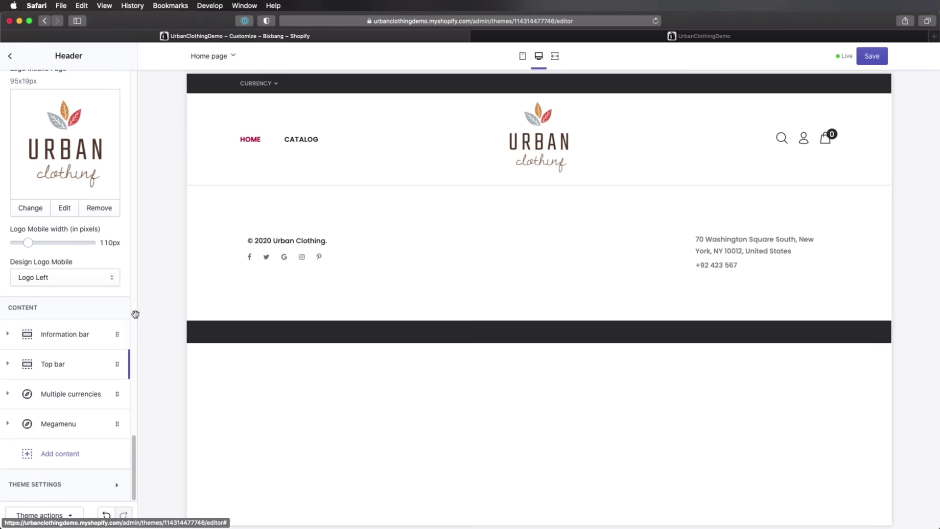
left_click(75, 370)
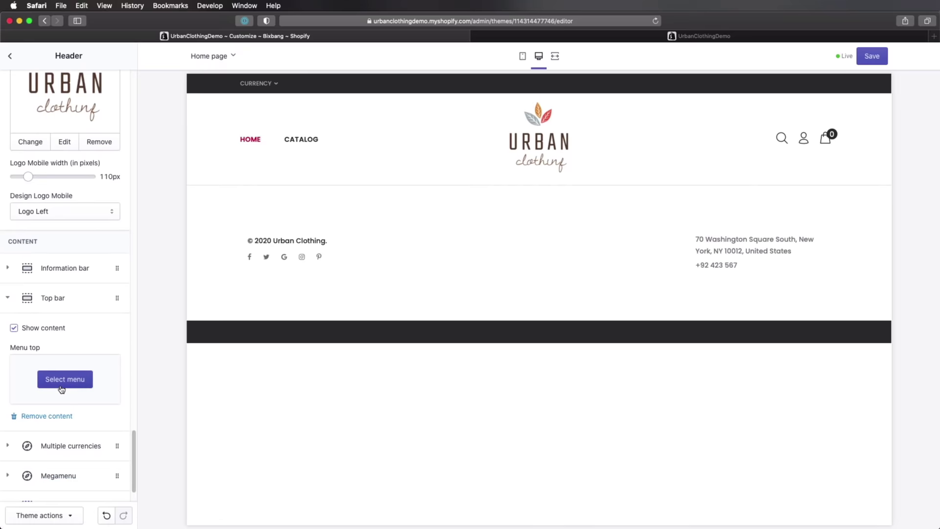
left_click(76, 381)
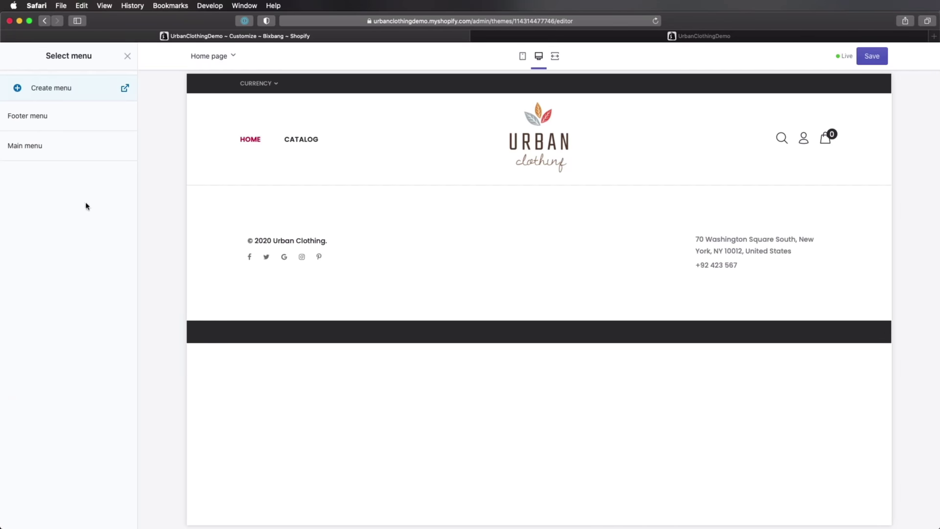
left_click(61, 118)
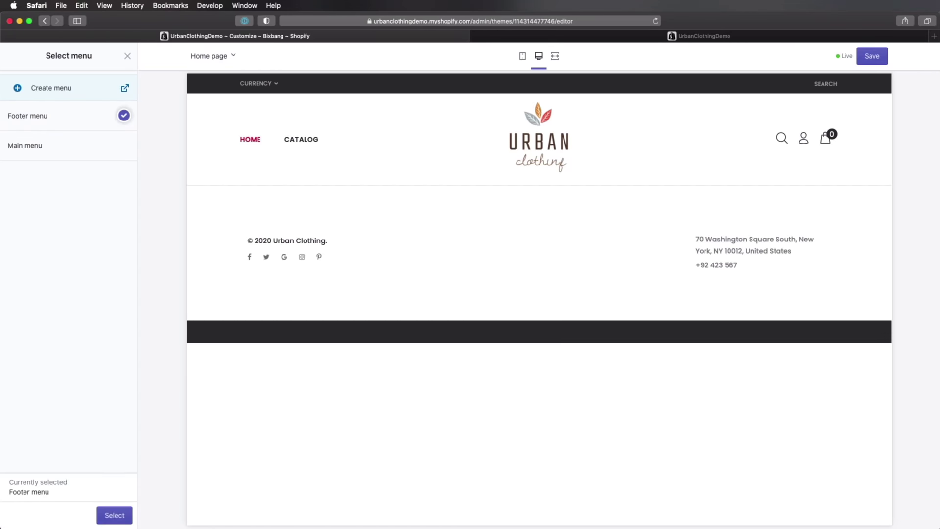
left_click(114, 515)
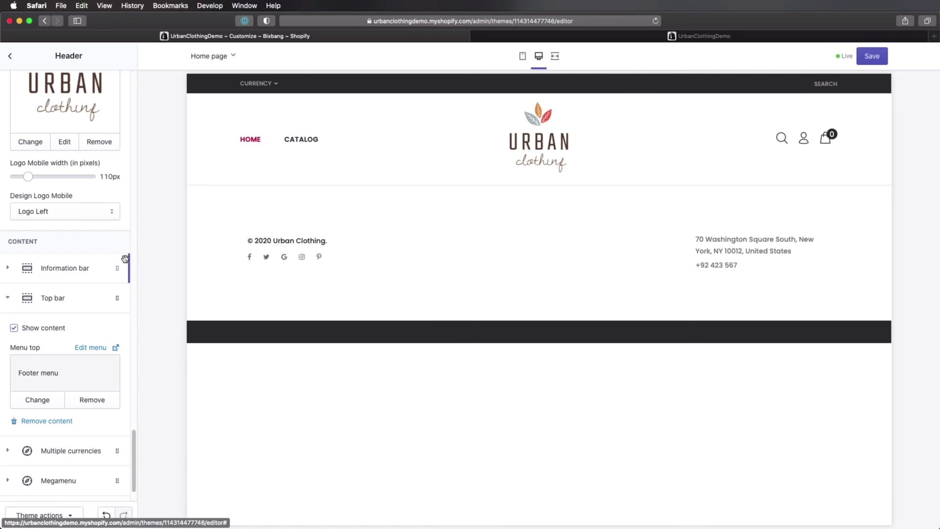
Save the header and footer changes made to the theme
scroll(76, 379, "down", 2)
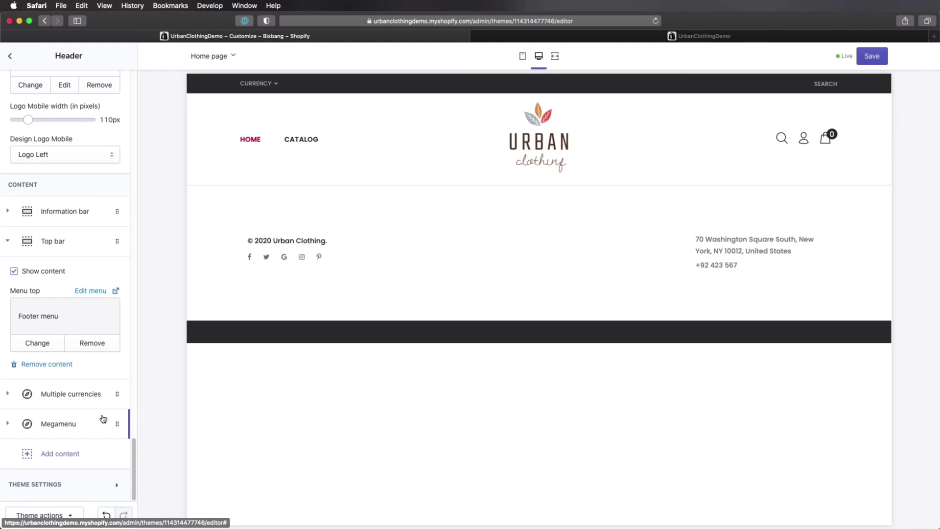
scroll(110, 410, "up", 15)
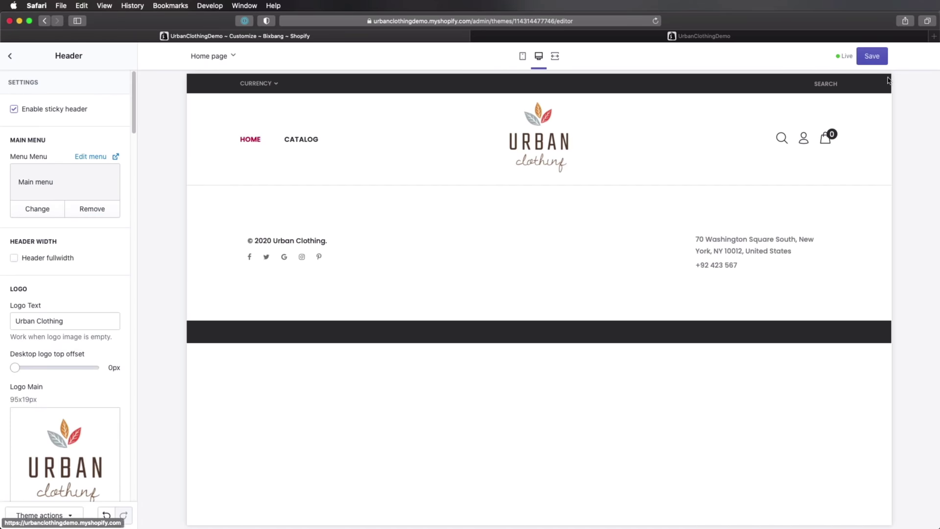
left_click(872, 56)
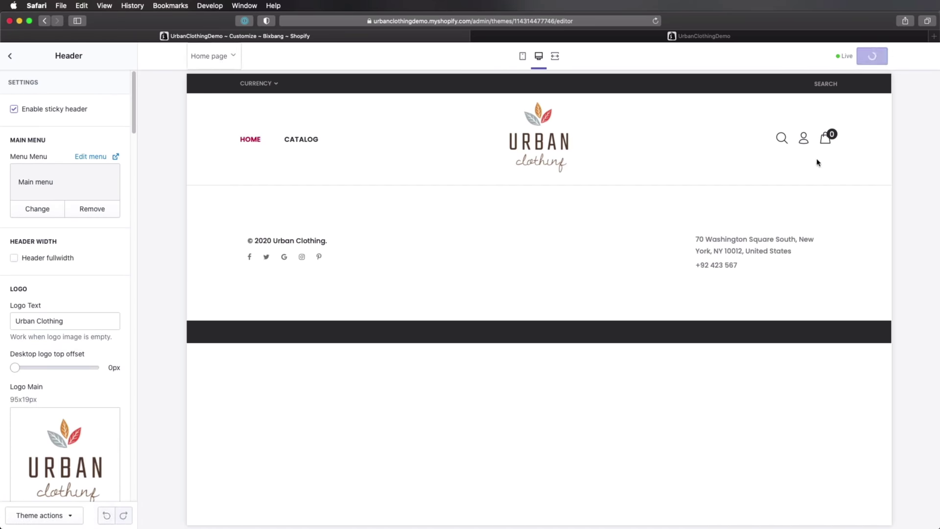
Leave the header settings, open the Main menu in the store's navigation settings and remove its Catalog item
left_click(10, 56)
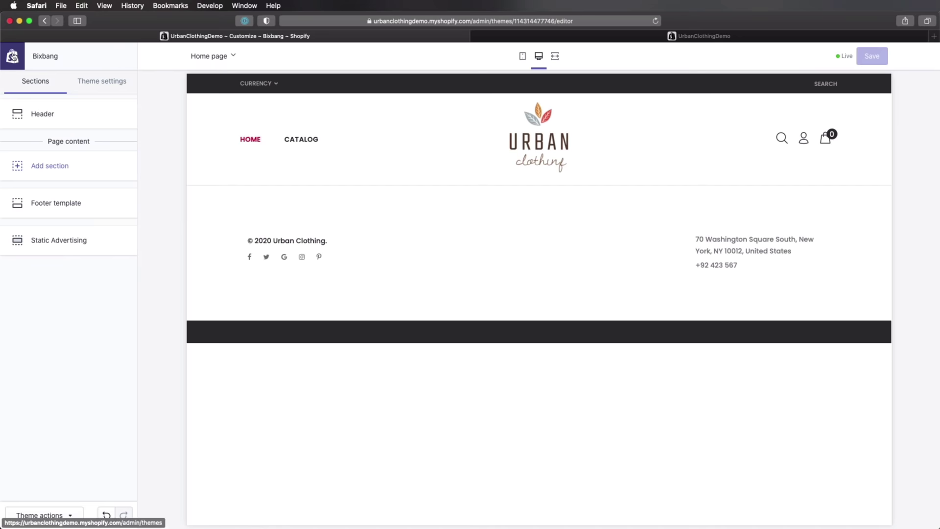
left_click(12, 56)
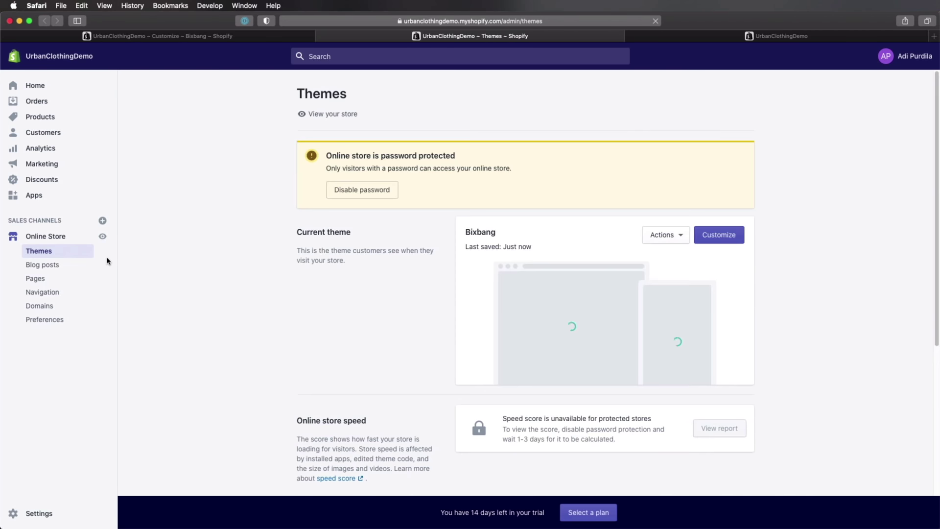
left_click(45, 292)
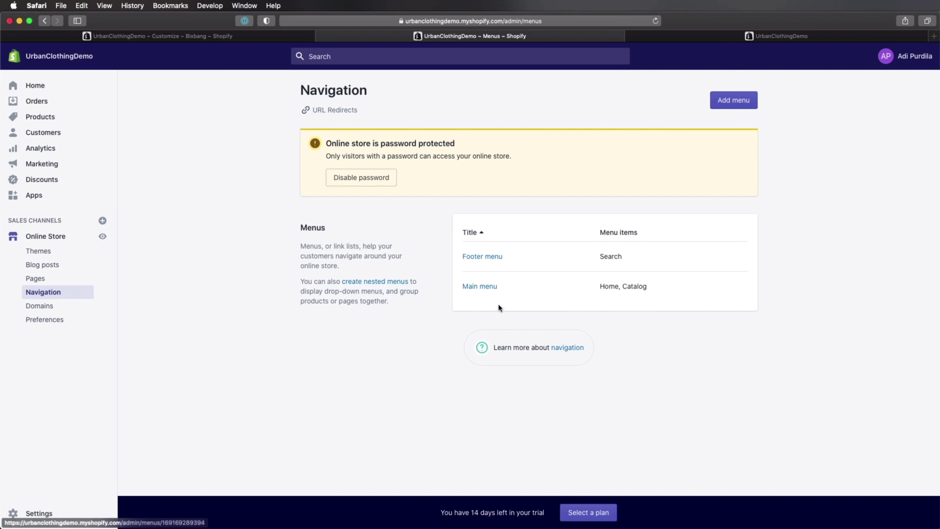
left_click(490, 291)
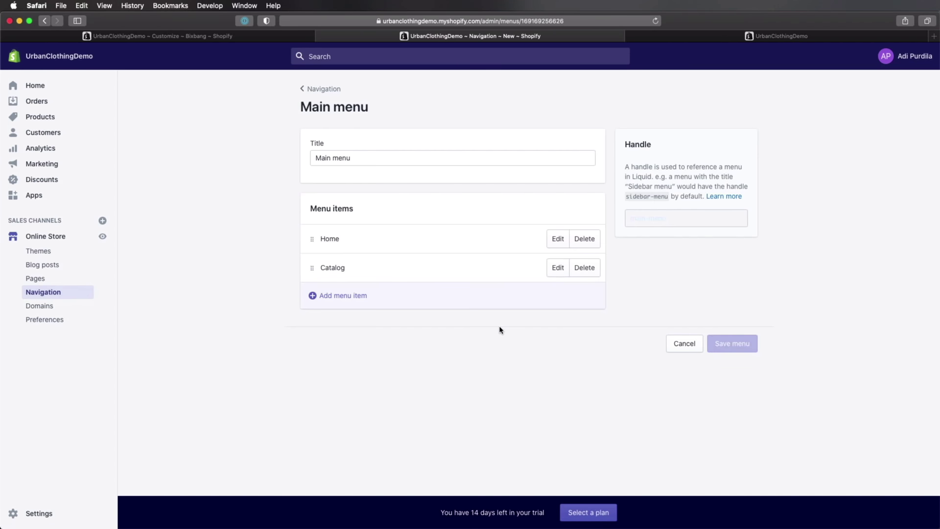
left_click(584, 268)
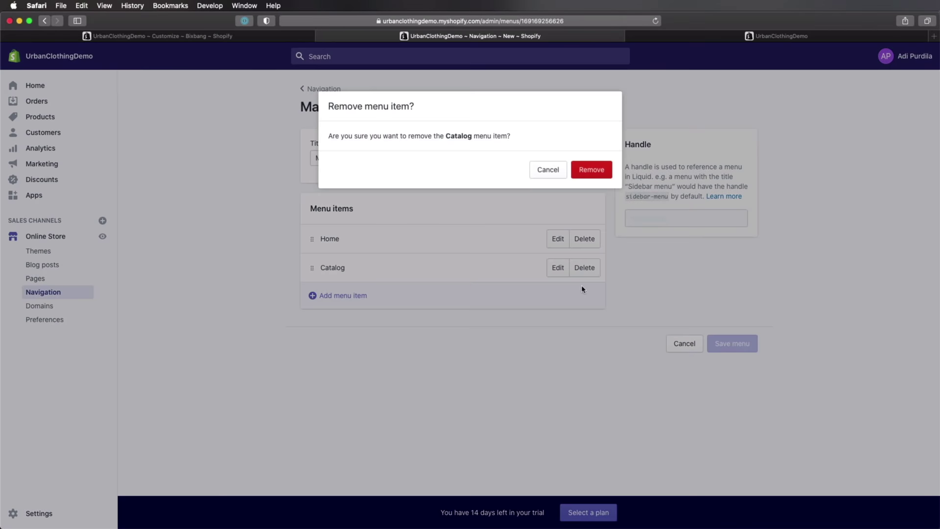
left_click(590, 168)
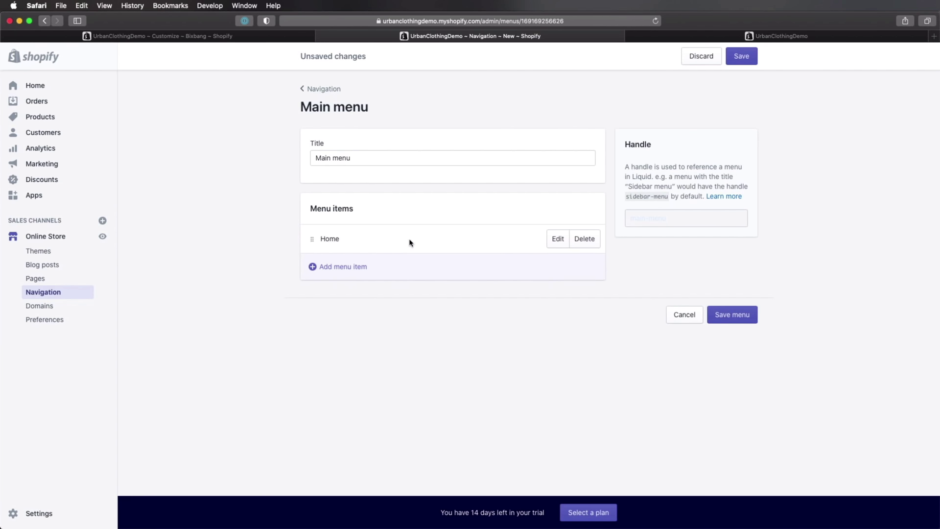
Add a Men item to the Main menu, linked to the Men collection
left_click(356, 270)
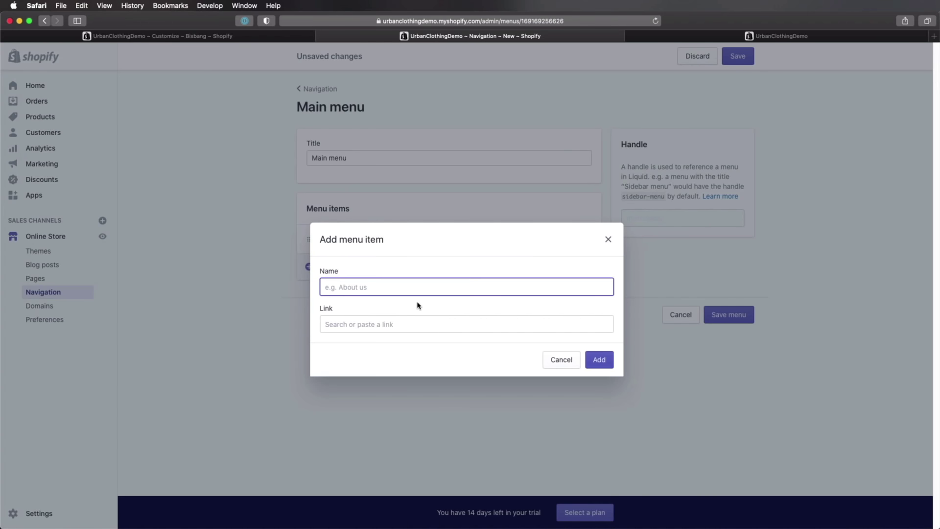
type("Men")
left_click(407, 326)
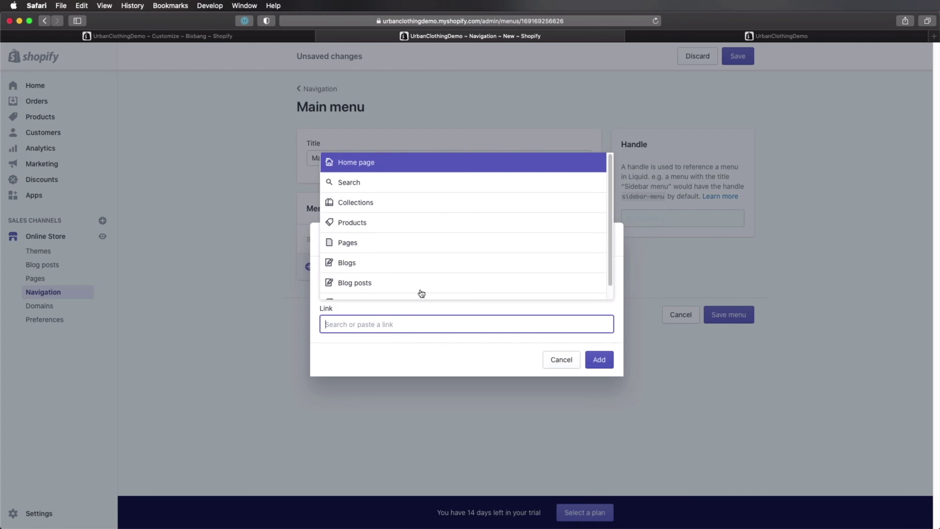
left_click(395, 206)
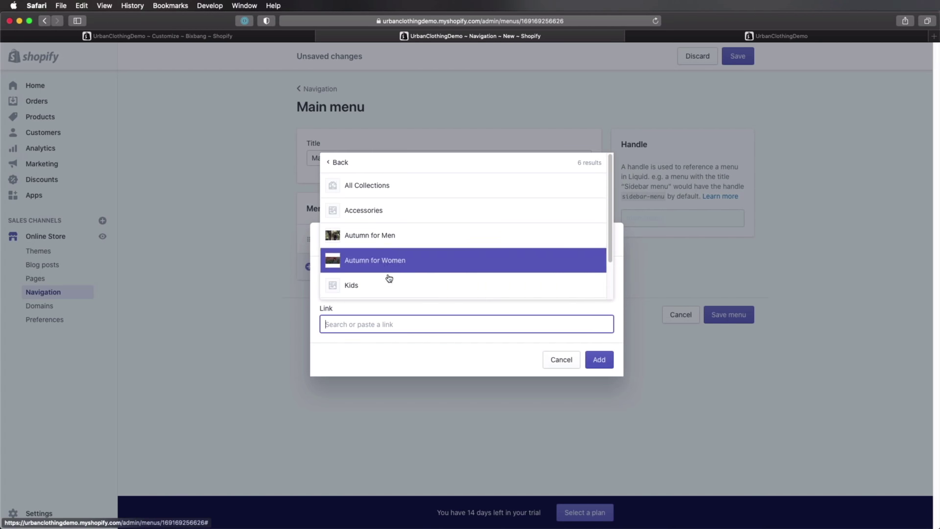
scroll(392, 245, "down", 2)
left_click(406, 262)
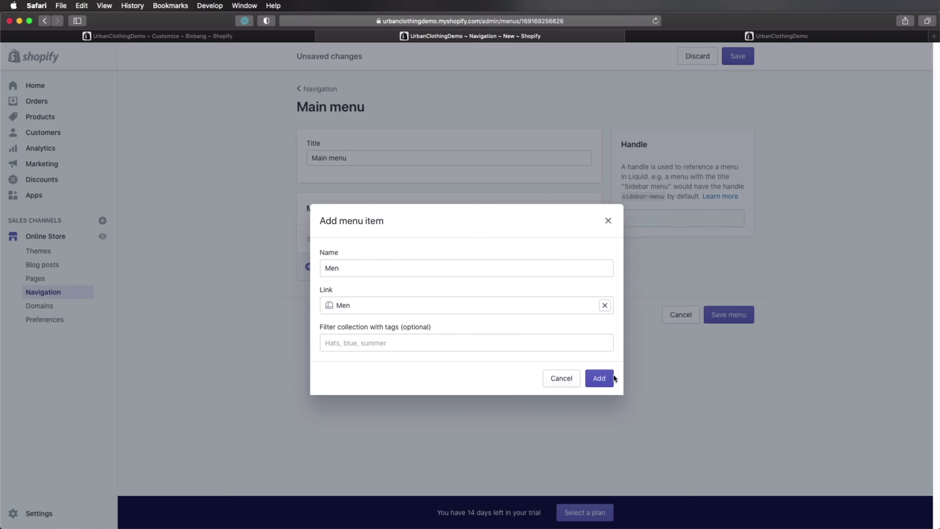
left_click(597, 381)
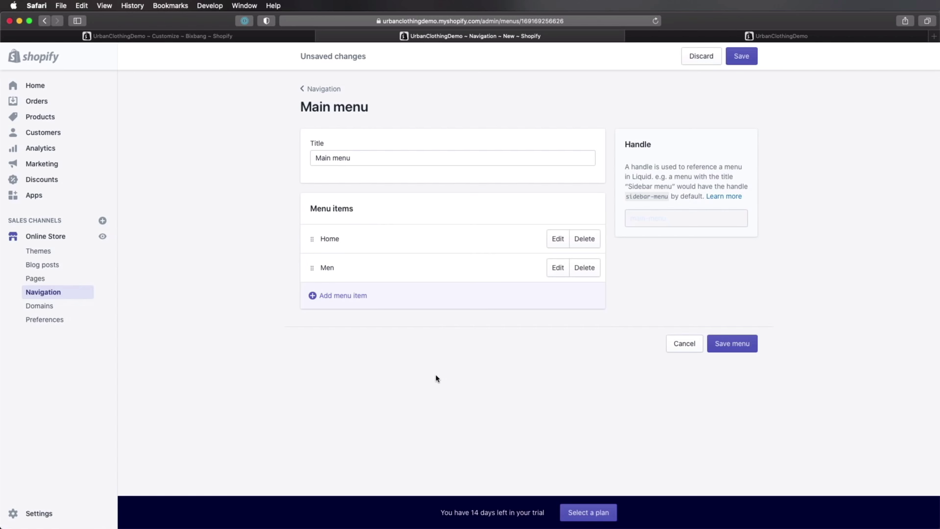
Add a Women item to the Main menu, linked to the Women collection
left_click(369, 295)
left_click(395, 289)
type("Women")
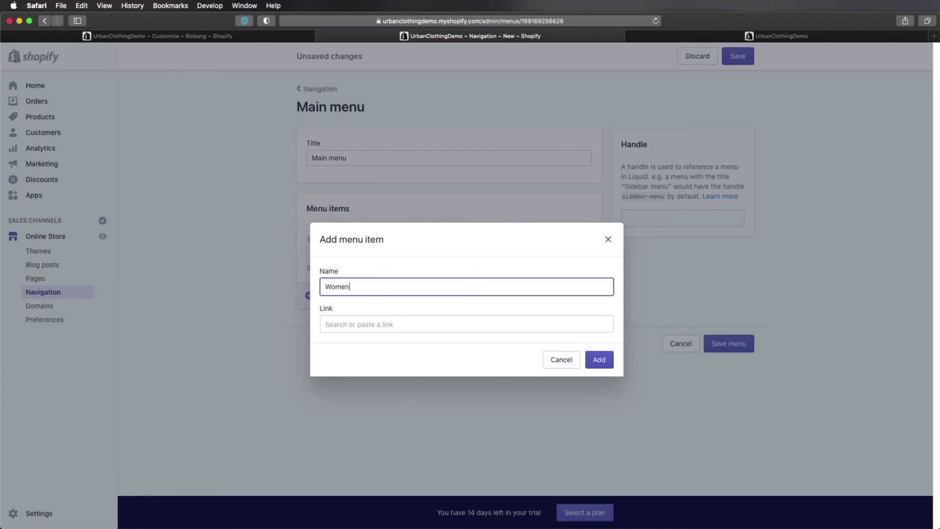
left_click(347, 325)
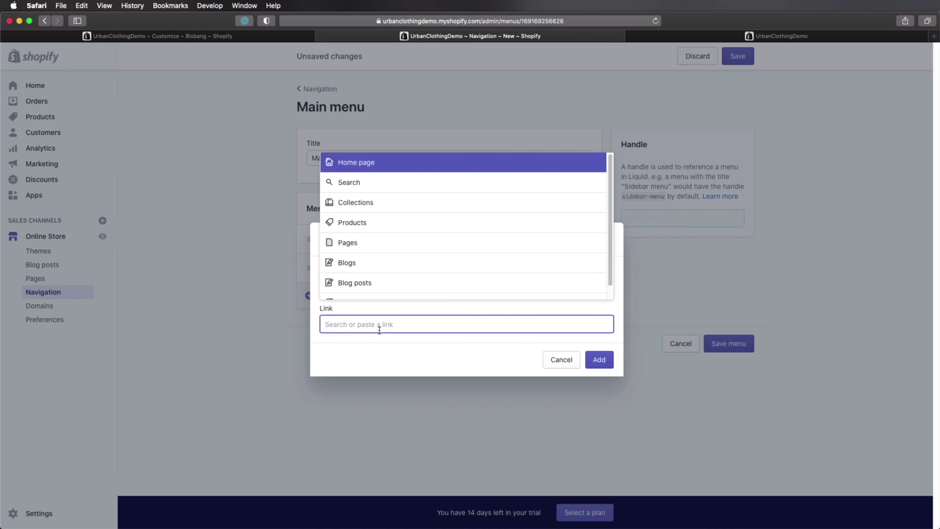
type("Women")
key("Return")
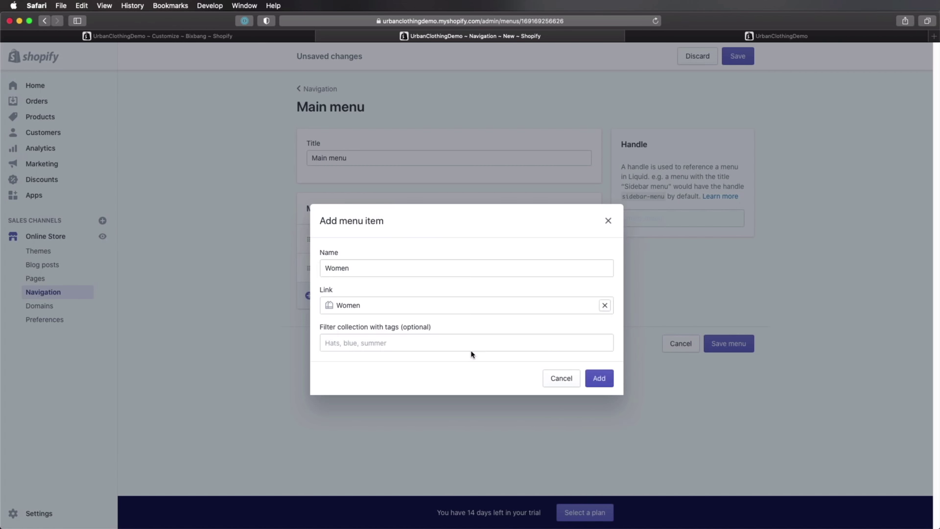
left_click(598, 379)
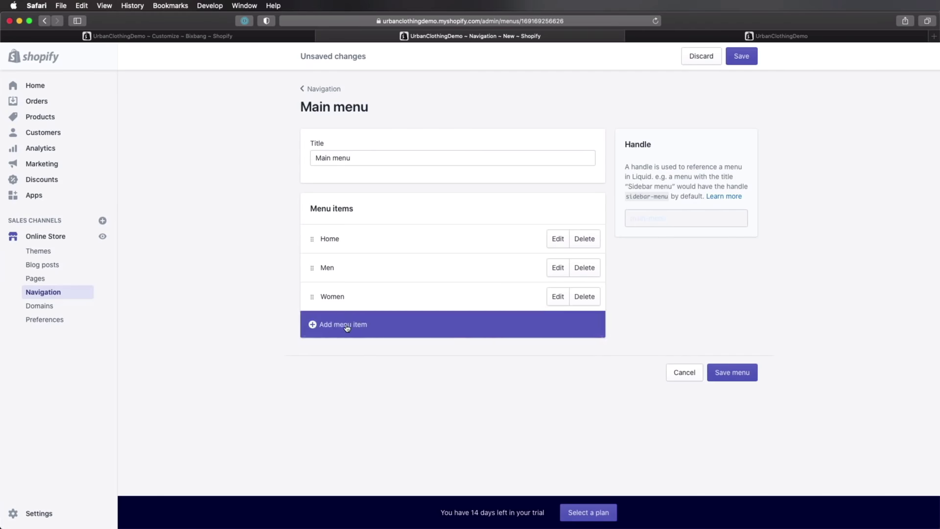
Add a Kids item linked to the Kids collection and save the Main menu
left_click(347, 326)
left_click(373, 289)
type("Kids")
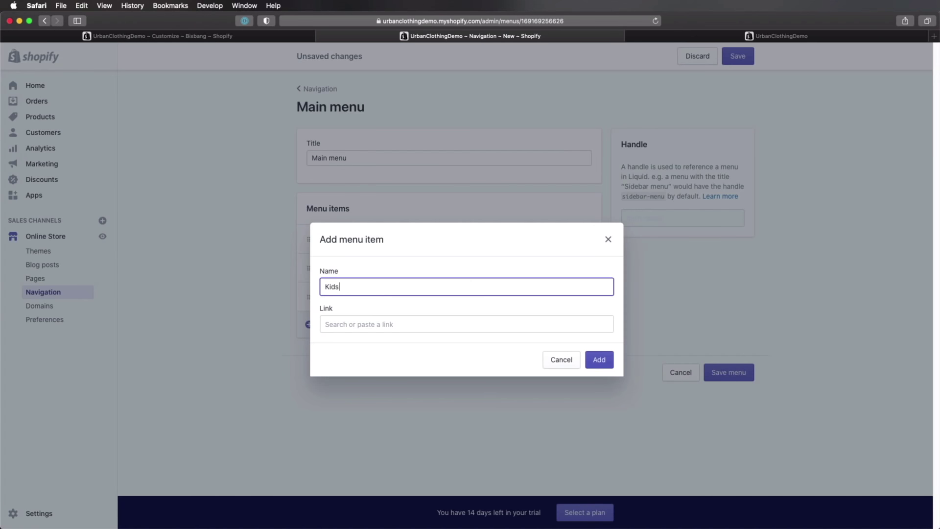
left_click(367, 325)
type("Kids")
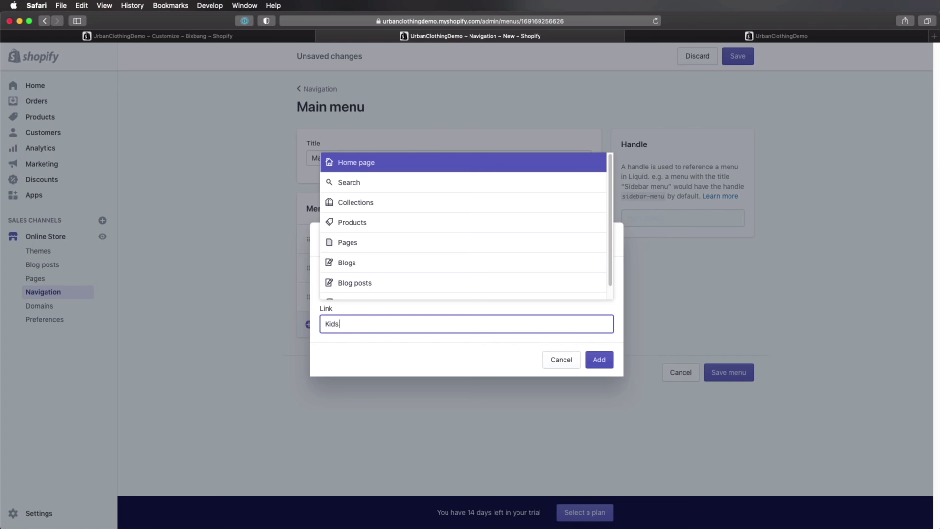
left_click(373, 268)
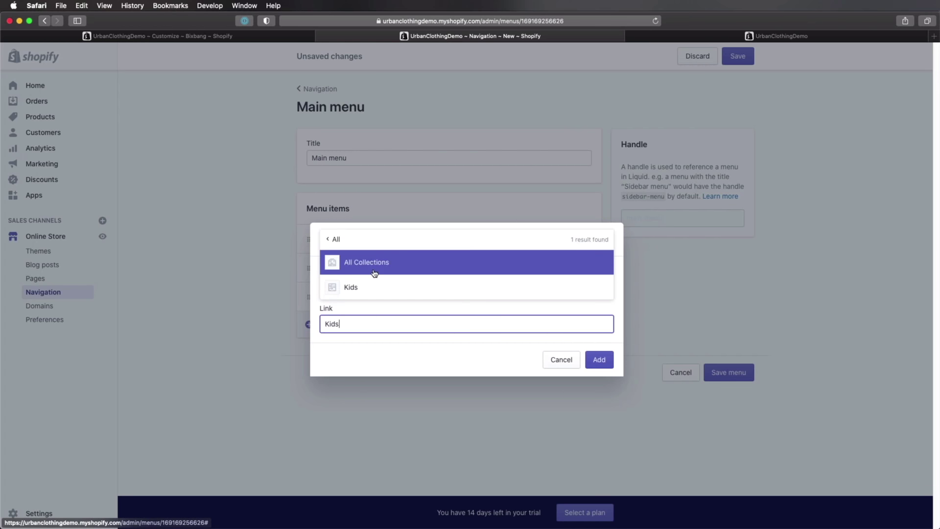
left_click(372, 284)
left_click(604, 378)
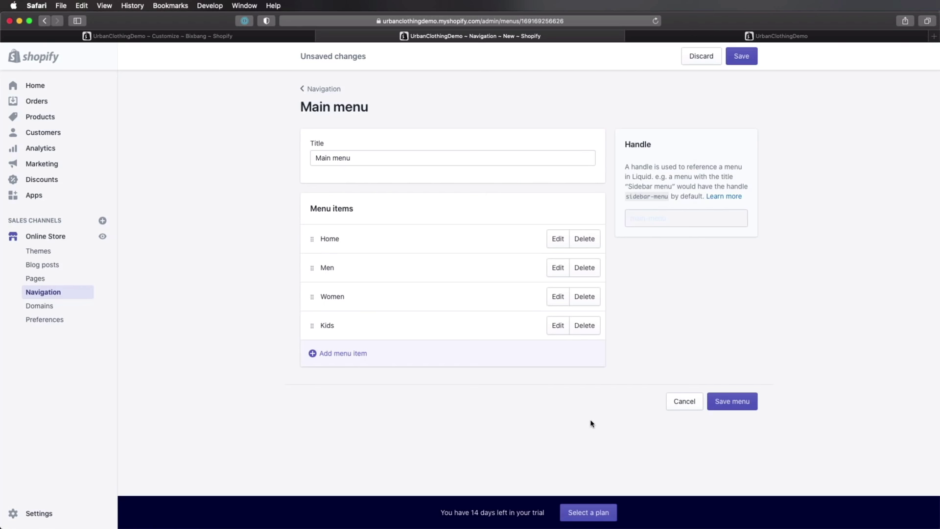
left_click(733, 402)
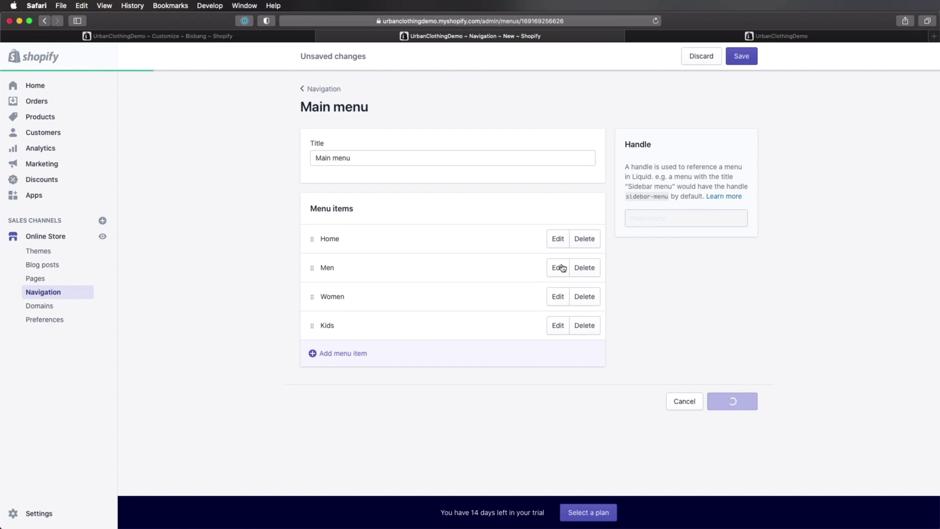
Return to the navigation overview, open the Footer menu and remove its Search item
left_click(321, 88)
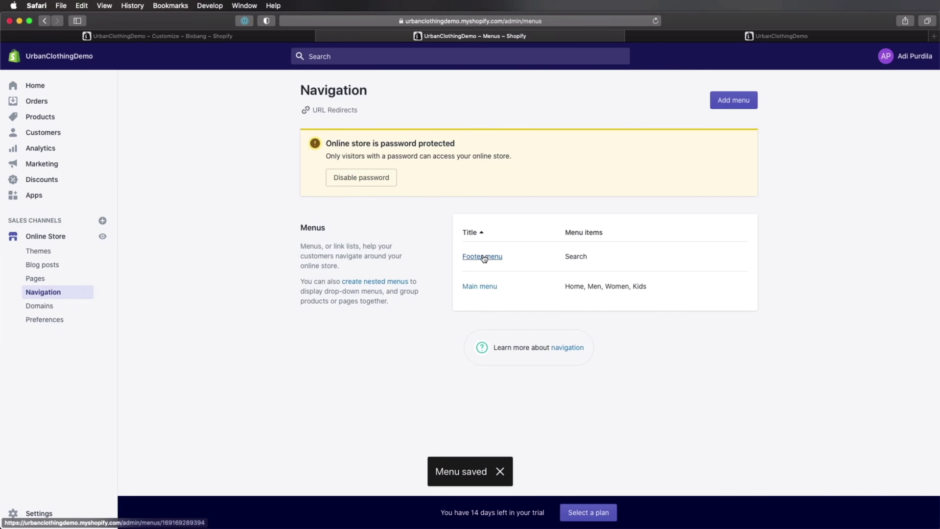
left_click(482, 257)
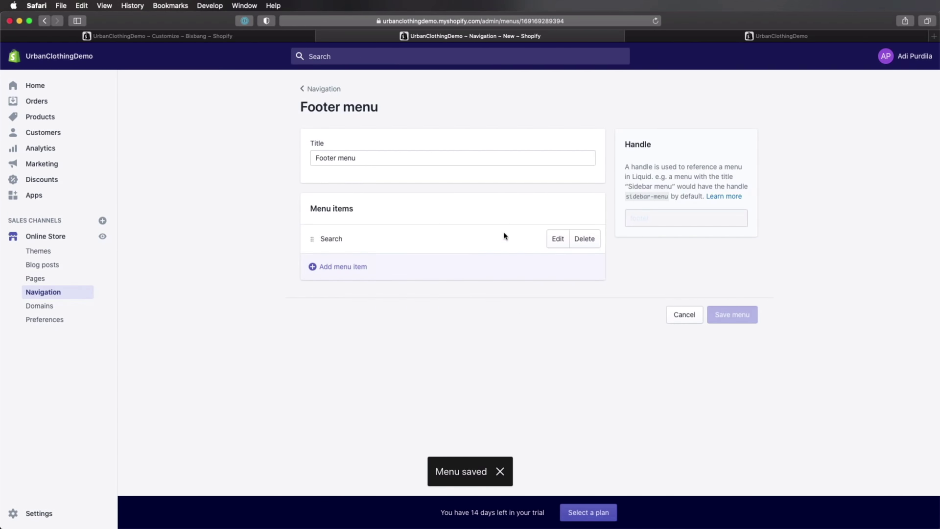
left_click(588, 240)
left_click(591, 170)
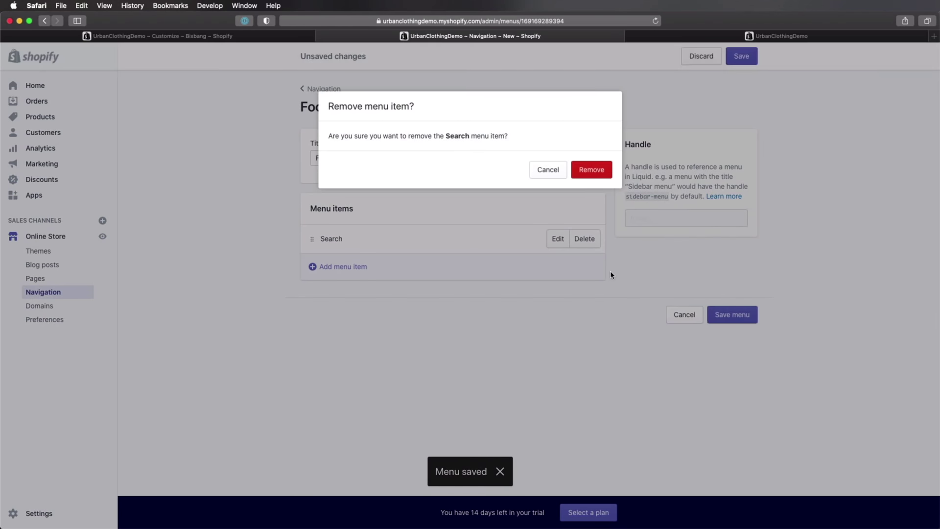
Add an About Us item to the Footer menu, linked to the About Us page
left_click(388, 285)
left_click(373, 286)
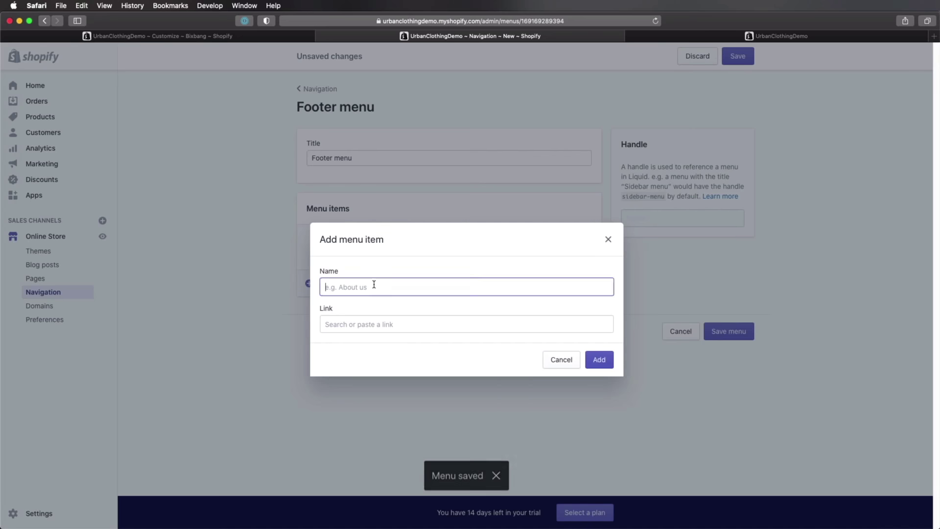
type("About Us")
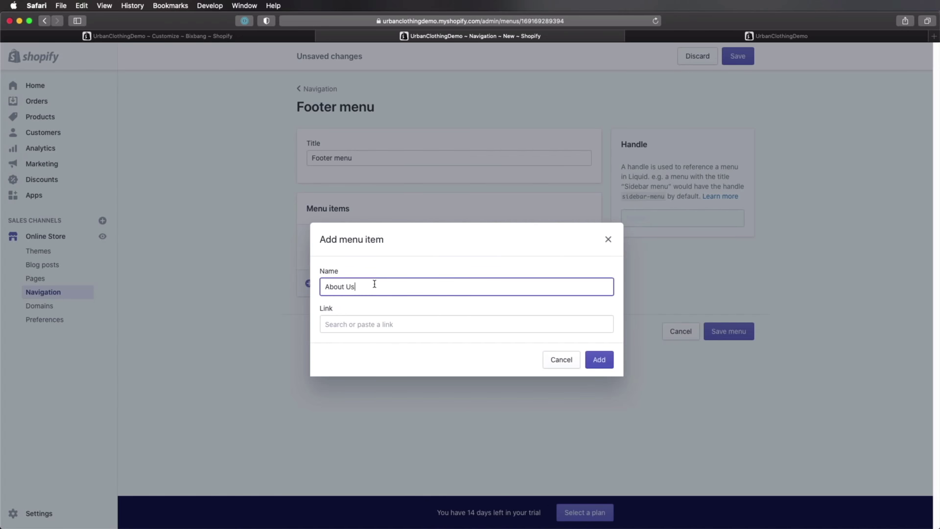
left_click(371, 323)
type("Ab")
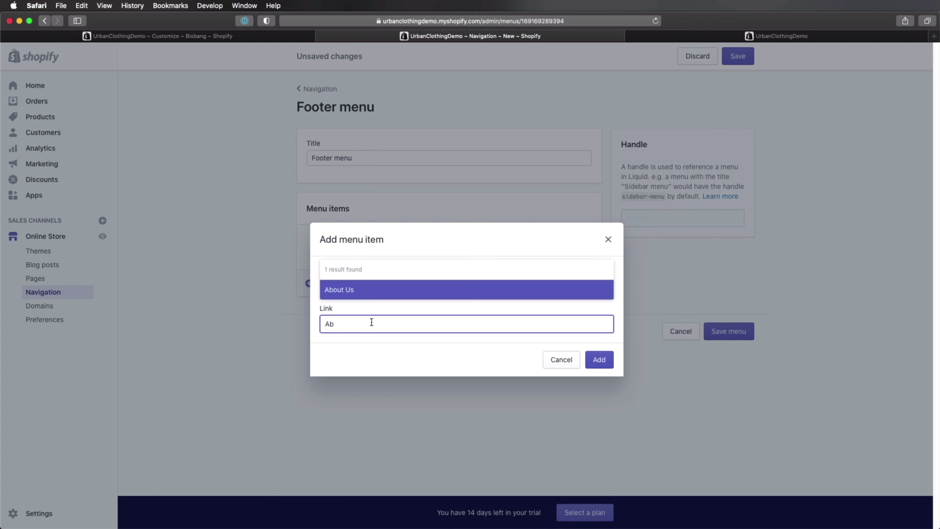
left_click(371, 294)
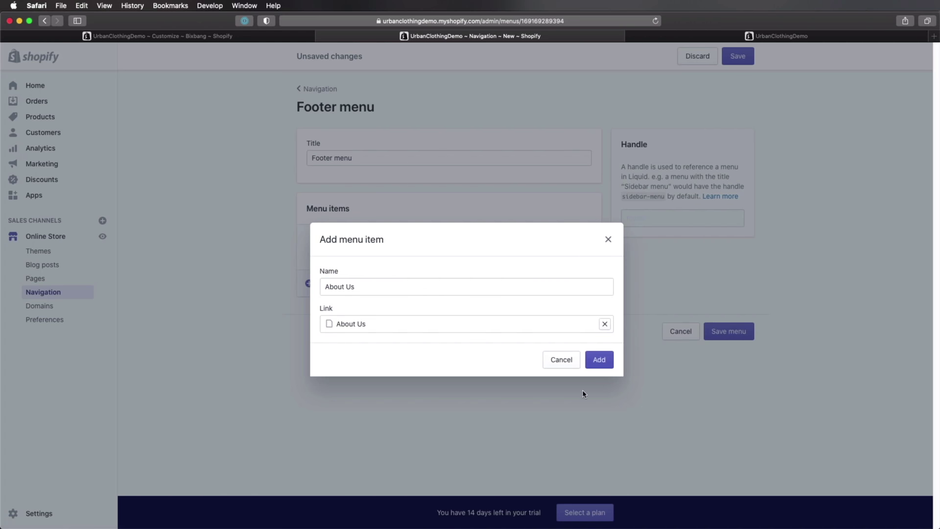
key("Return")
Add a Contact Us item linked to the Contact Us page and save the Footer menu
left_click(356, 268)
left_click(359, 287)
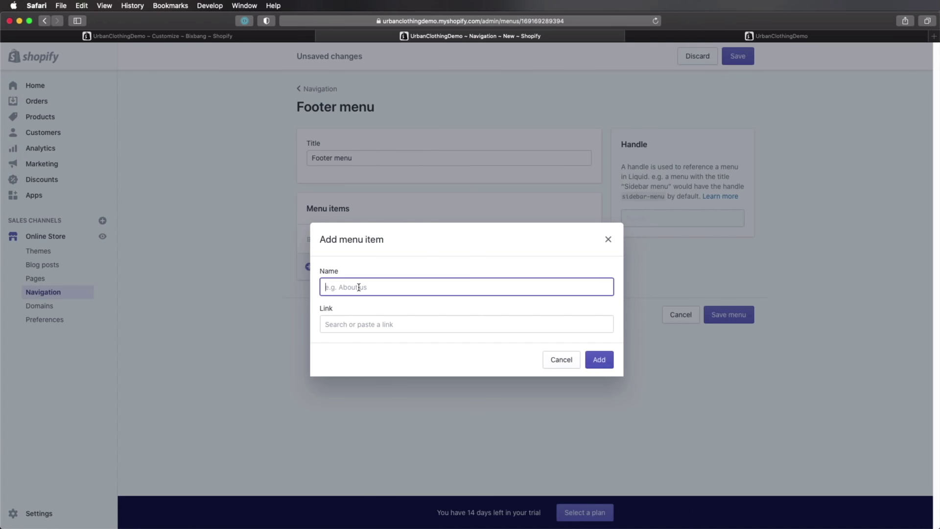
type("Contact")
key("Tab")
type("Cont")
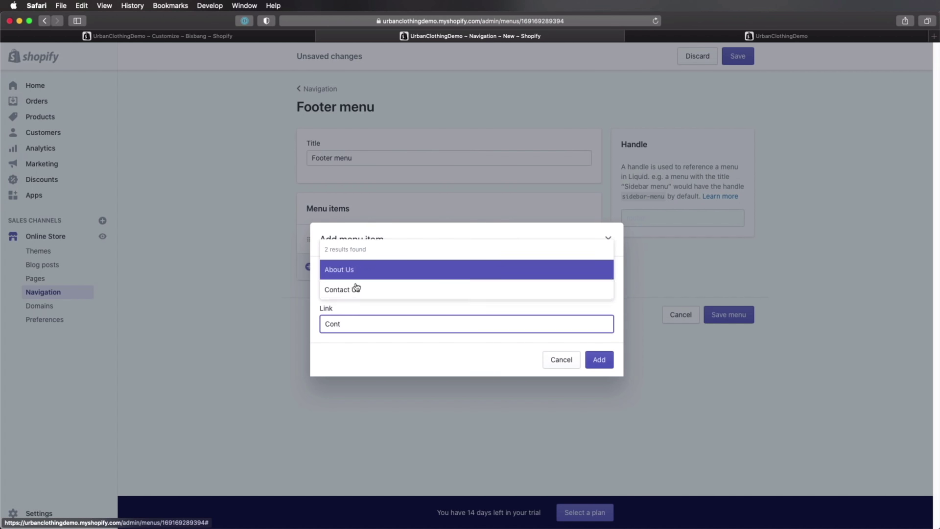
left_click(356, 289)
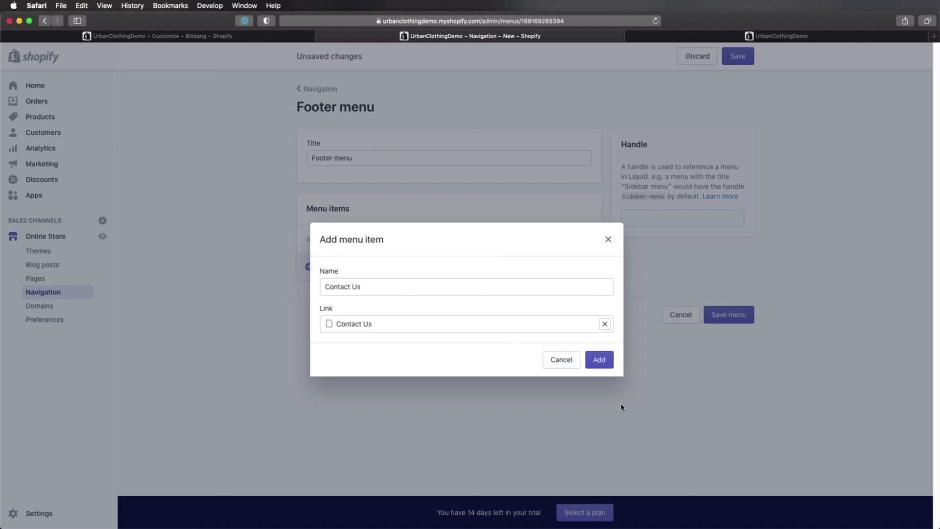
key("Return")
left_click(732, 343)
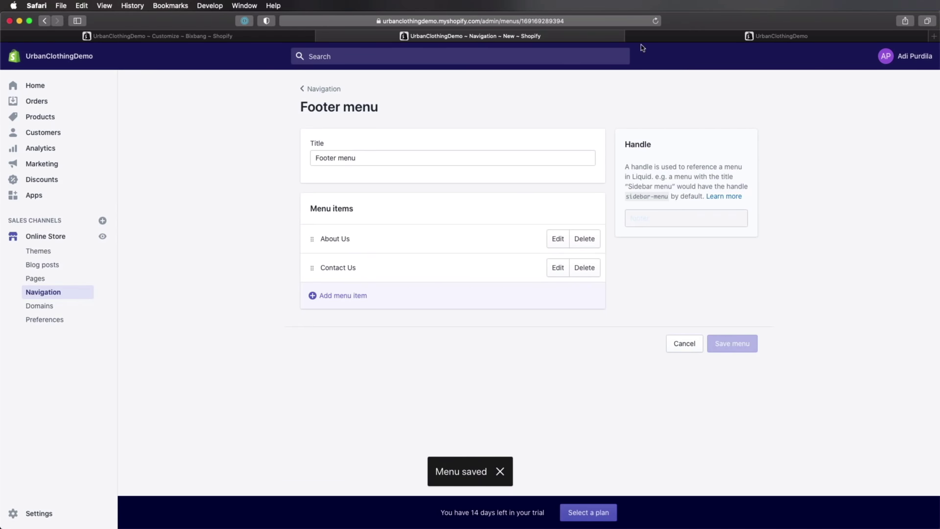
Check the menus in the storefront preview, view the Contact Us page and return to the home page
left_click(690, 38)
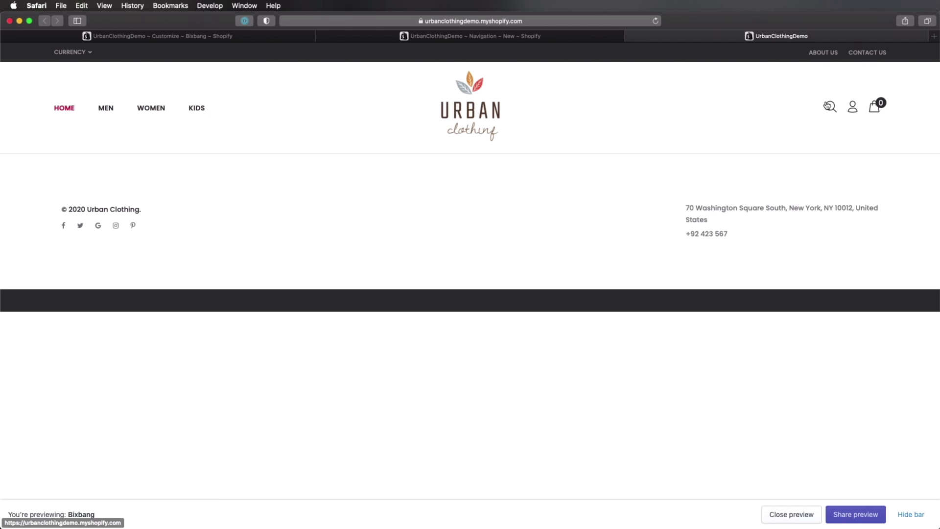
left_click(863, 54)
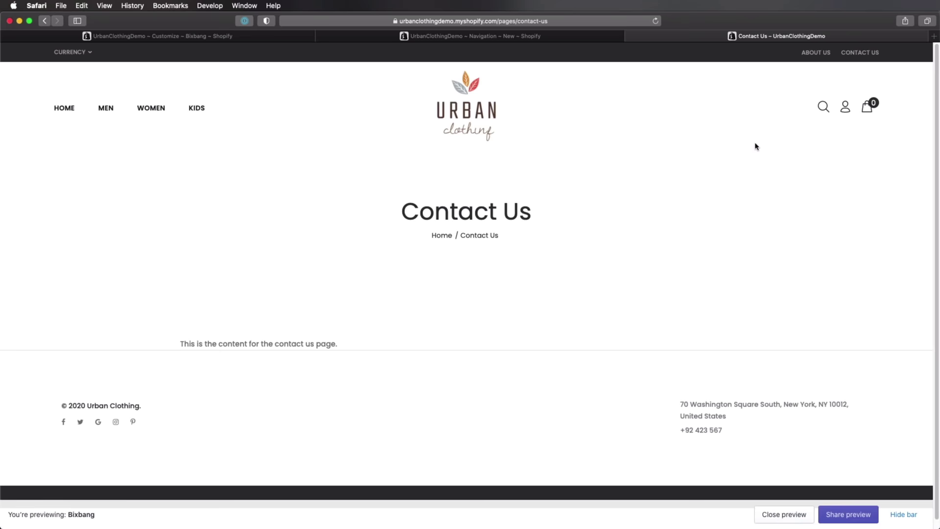
key("super+bracketleft")
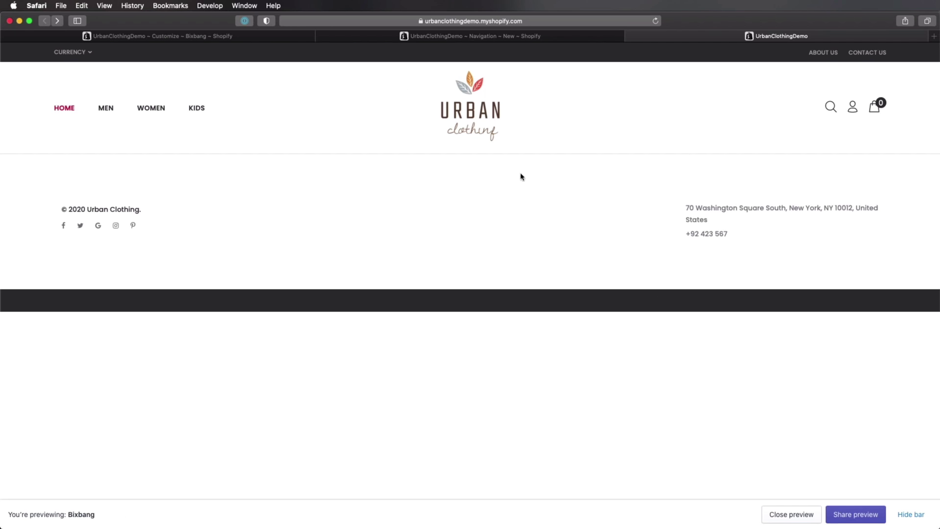
Close the browser tab with the navigation settings and go back to the Bixbang theme editor
left_click(456, 39)
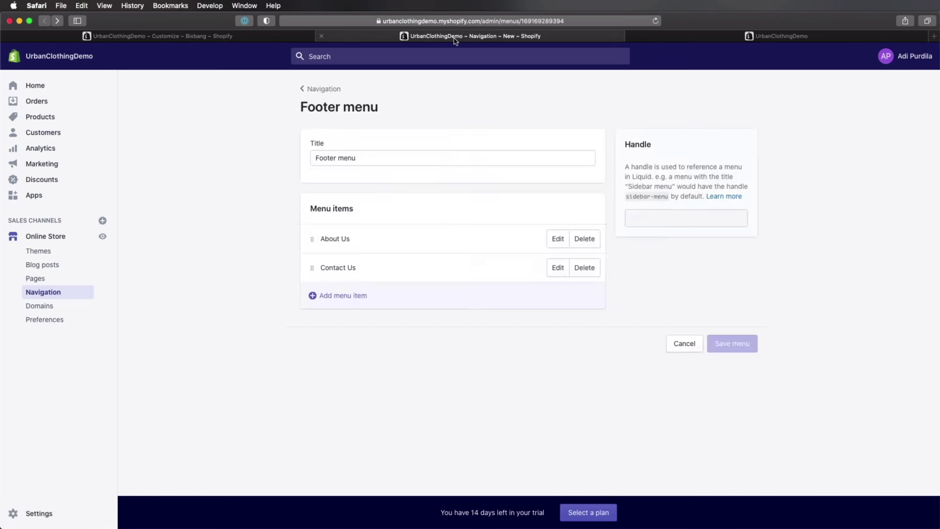
left_click(320, 36)
left_click(215, 36)
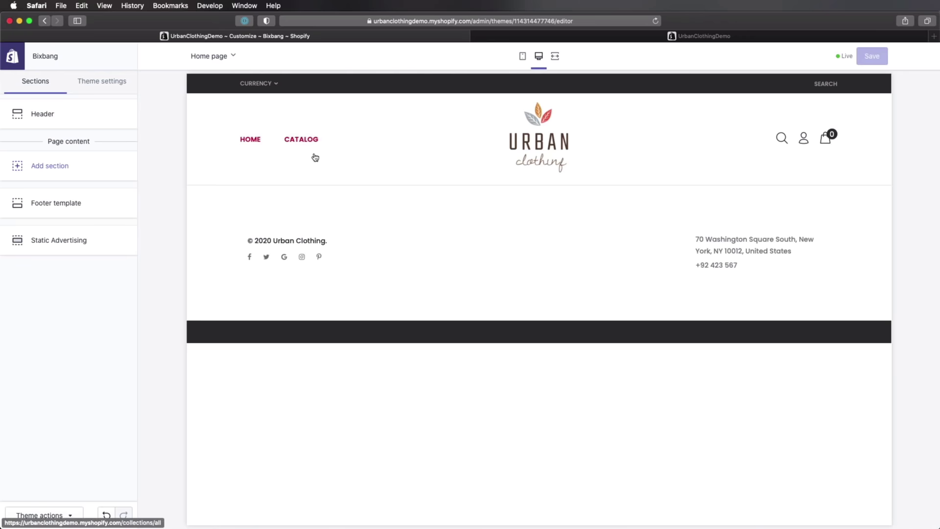
Add a Revolution Fashion slider section to the home page and expand its first slide's settings
left_click(69, 169)
scroll(79, 304, "down", 10)
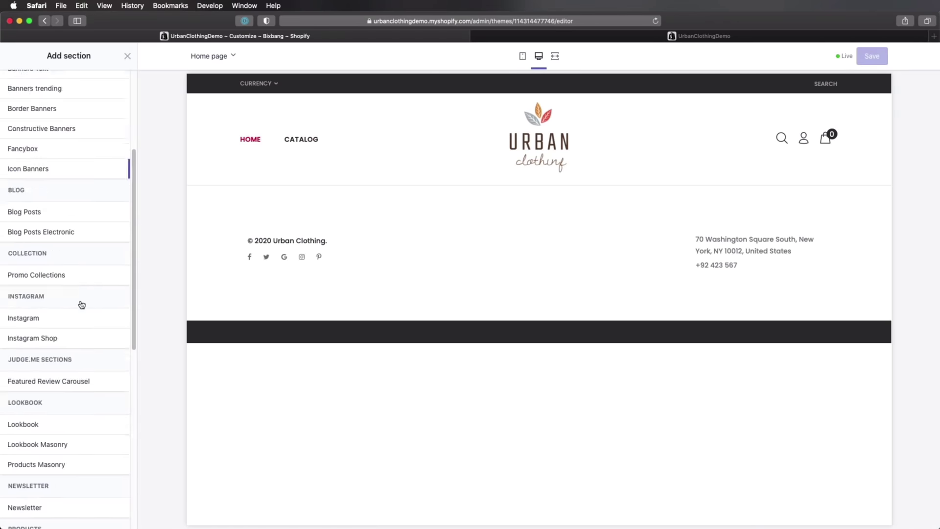
scroll(81, 304, "down", 3)
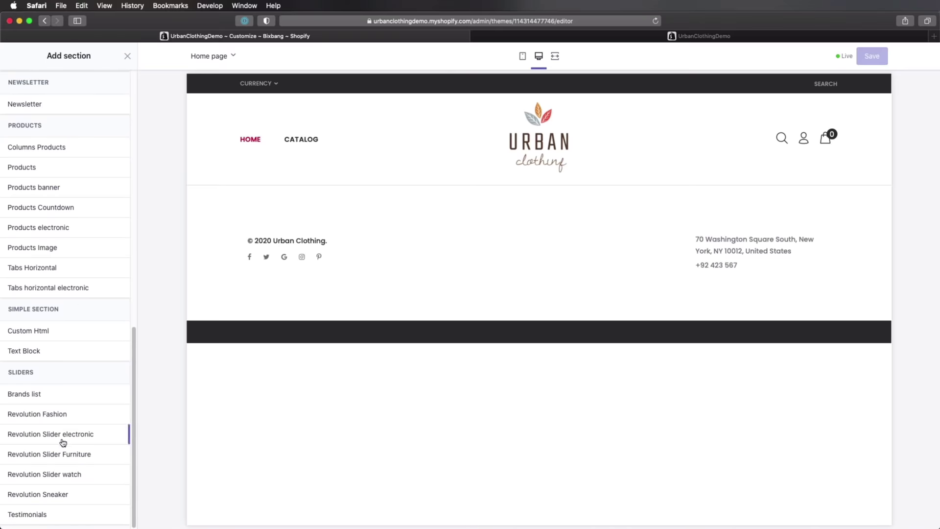
left_click(67, 417)
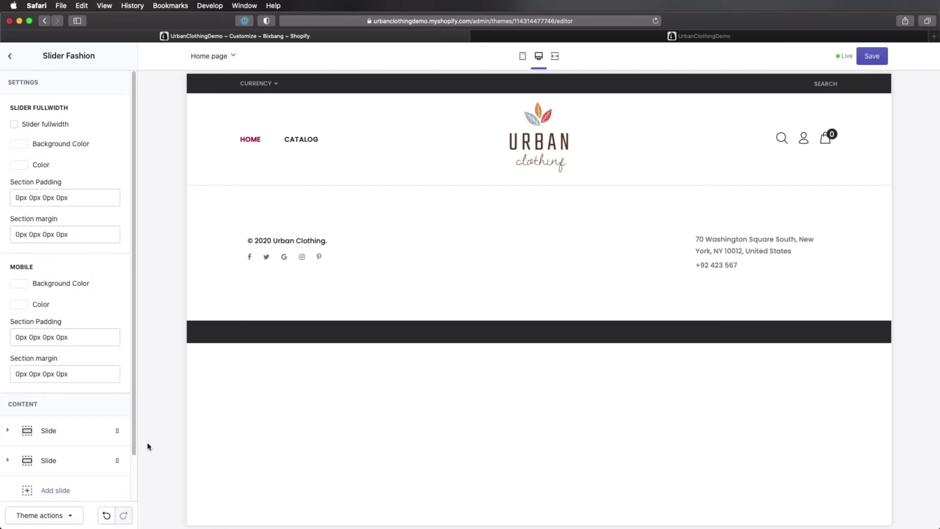
scroll(79, 288, "down", 2)
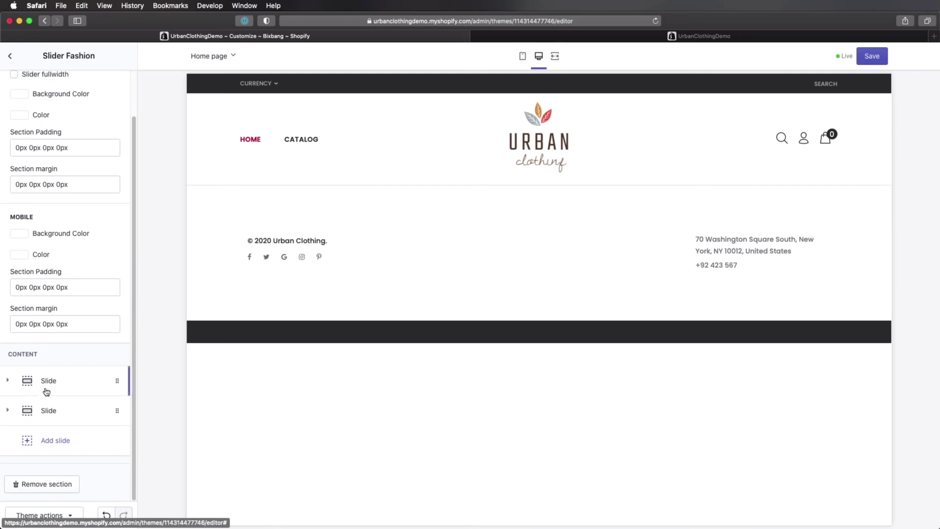
left_click(79, 390)
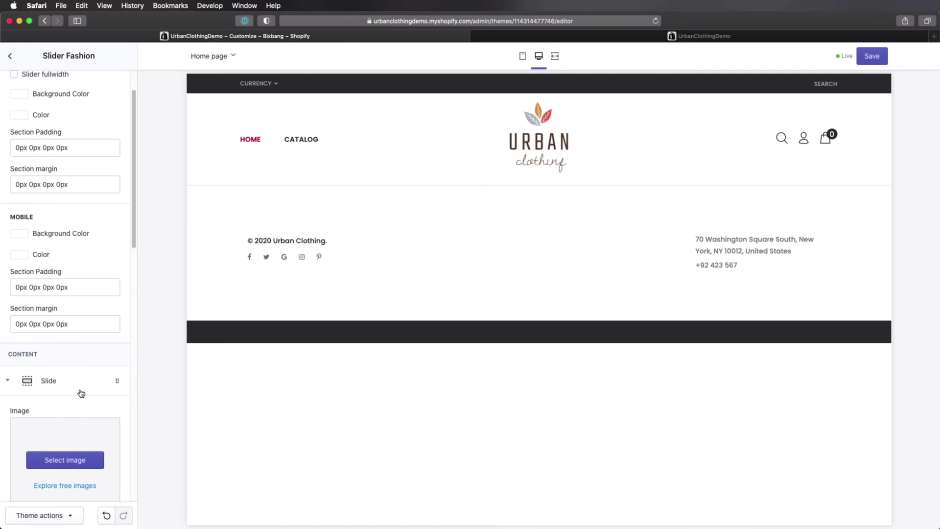
Upload men-autumn.jpg from the Misc folder in Store Assets and select it as the first slide's image
scroll(86, 380, "down", 7)
scroll(89, 377, "down", 3)
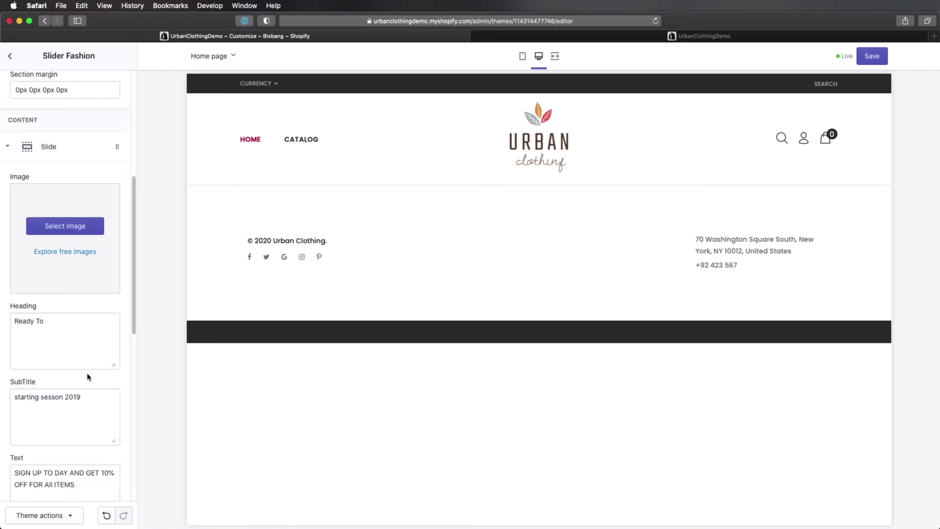
left_click(81, 227)
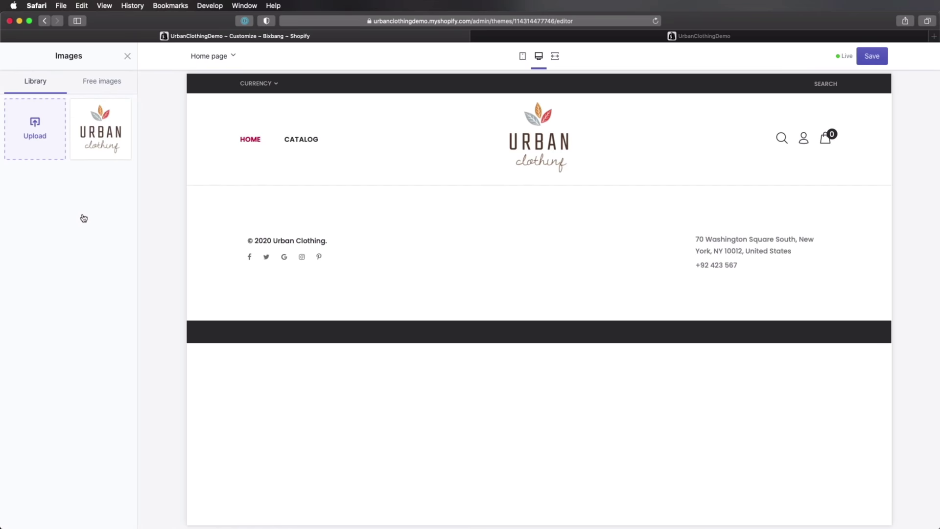
left_click(459, 51)
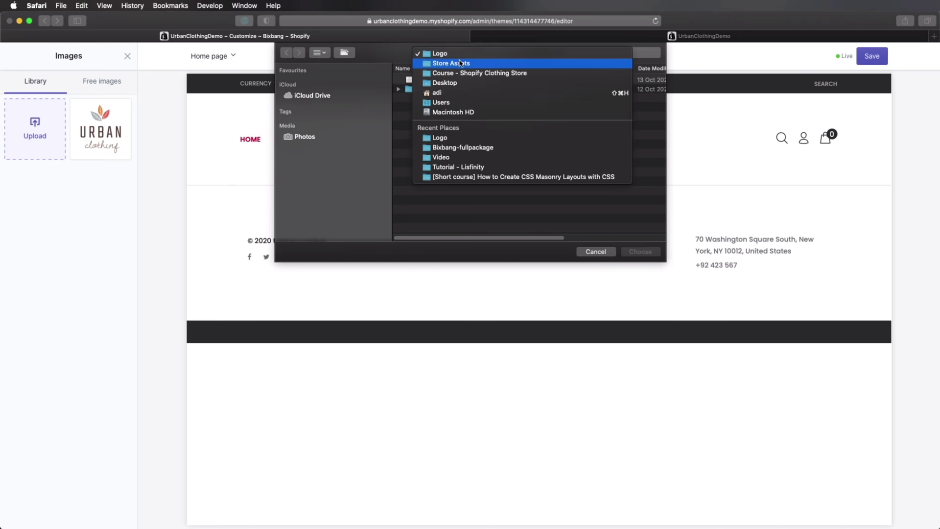
left_click(451, 62)
double_click(488, 110)
key("m")
key("space")
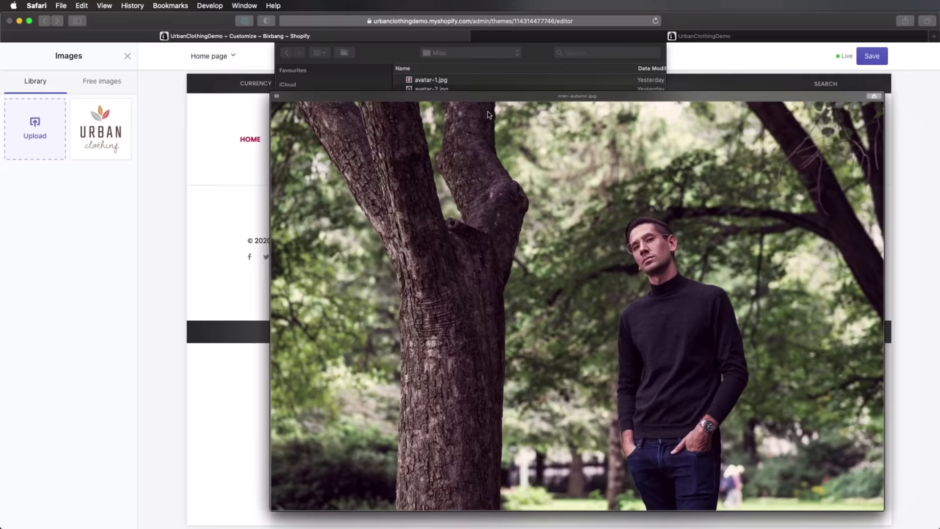
key("space")
key("Return")
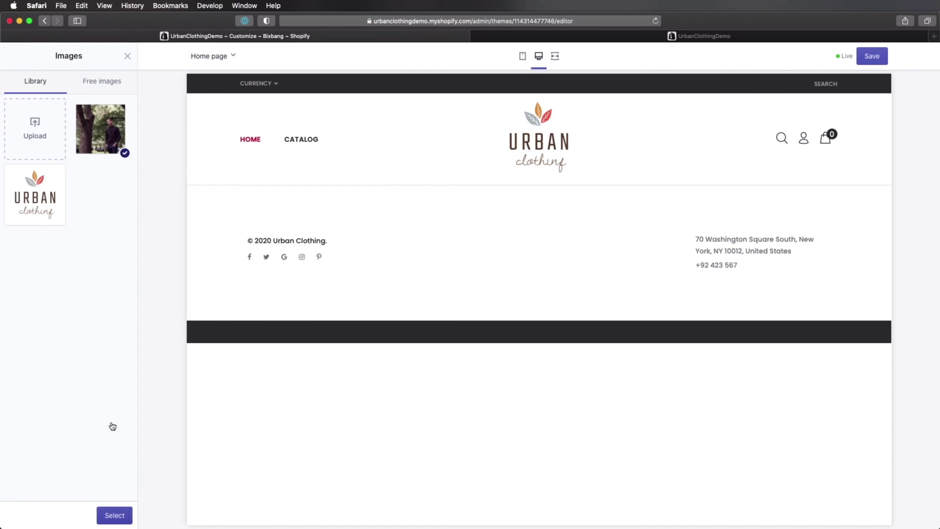
key("Return")
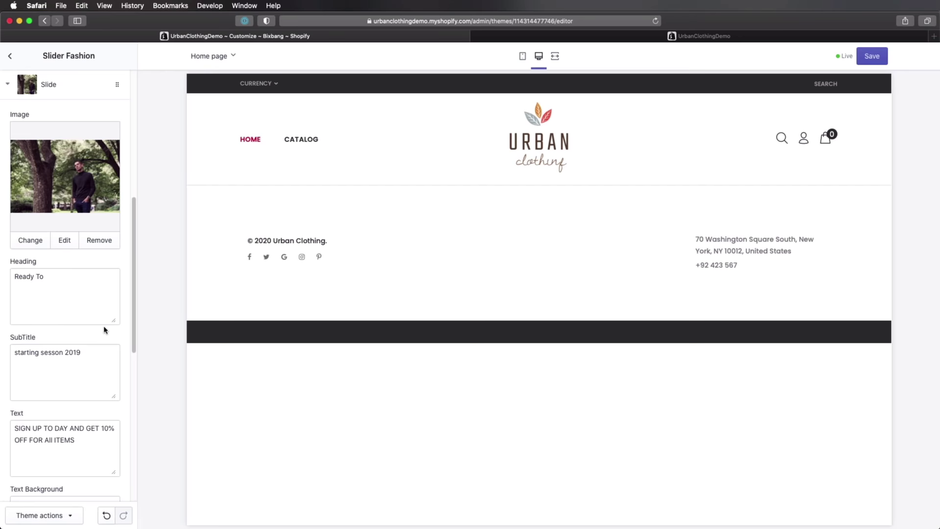
Set the first slide's heading to "Essential Autumn Items for Men" and its subtitle to "New 2020 Season"
triple_click(81, 299)
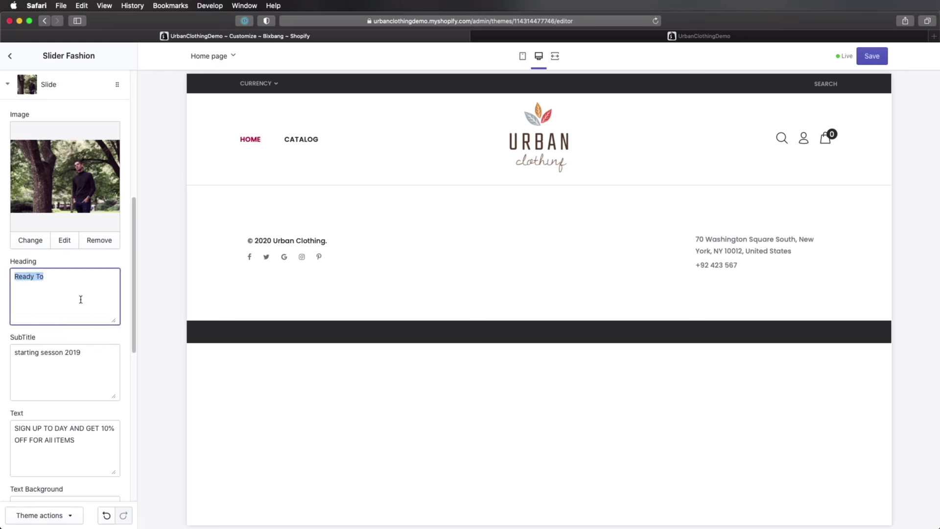
type("Essential Autumn Items for Men")
scroll(40, 214, "down", 2)
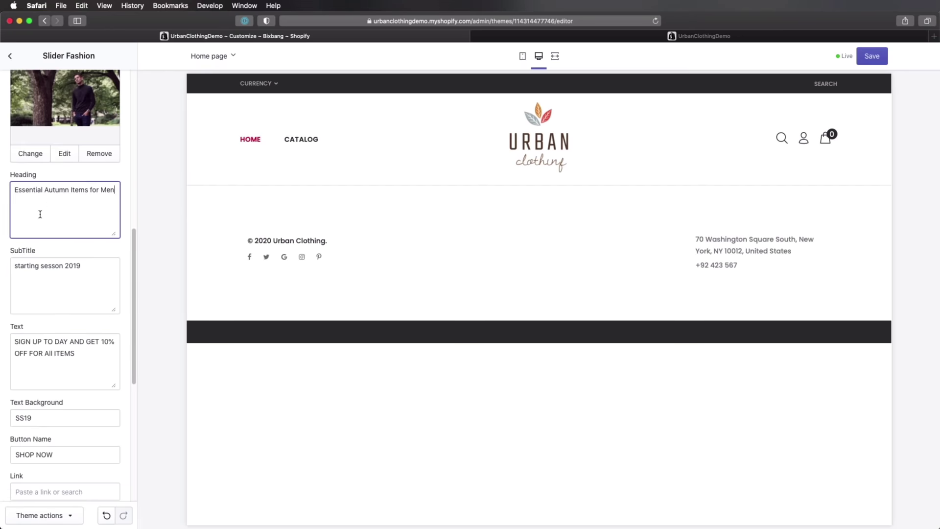
left_click(72, 271)
key("super+a")
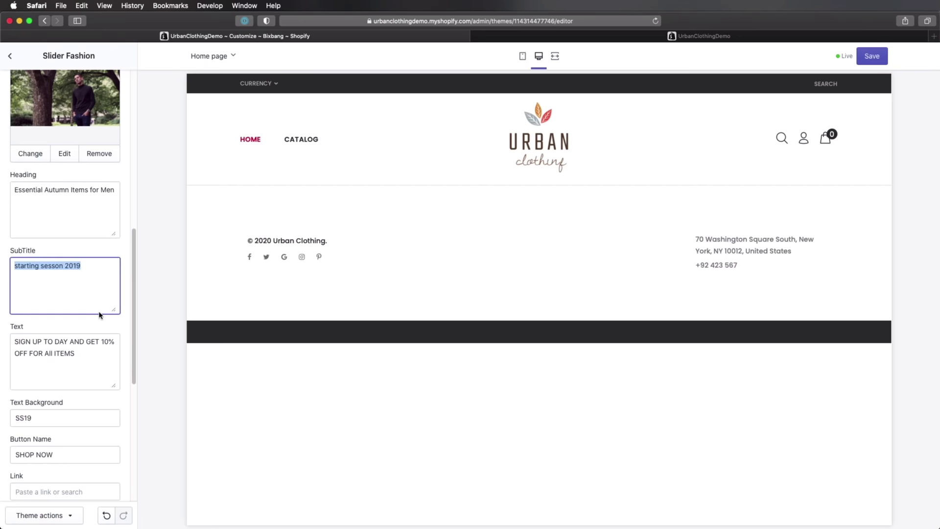
type("New 2020 Season")
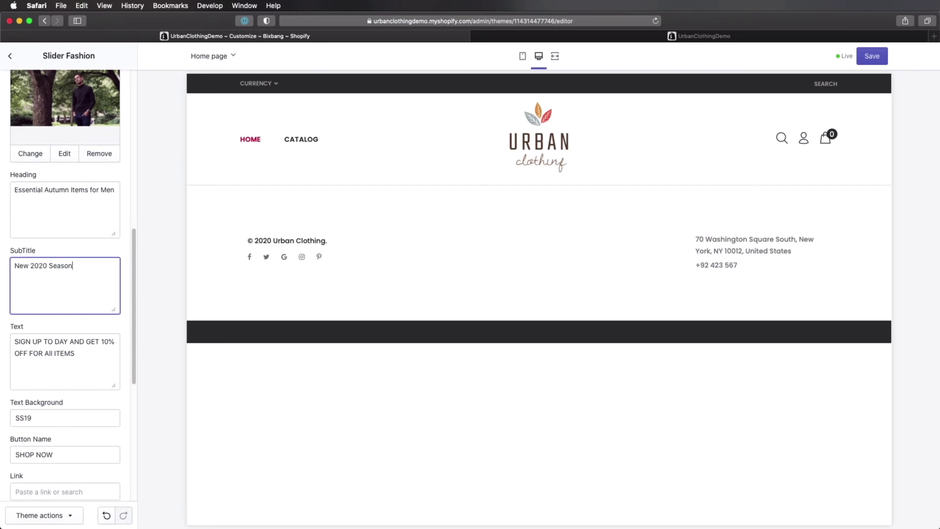
Set the first slide's background text to 2020 and link its button to the Autumn for Men collection
scroll(90, 376, "down", 3)
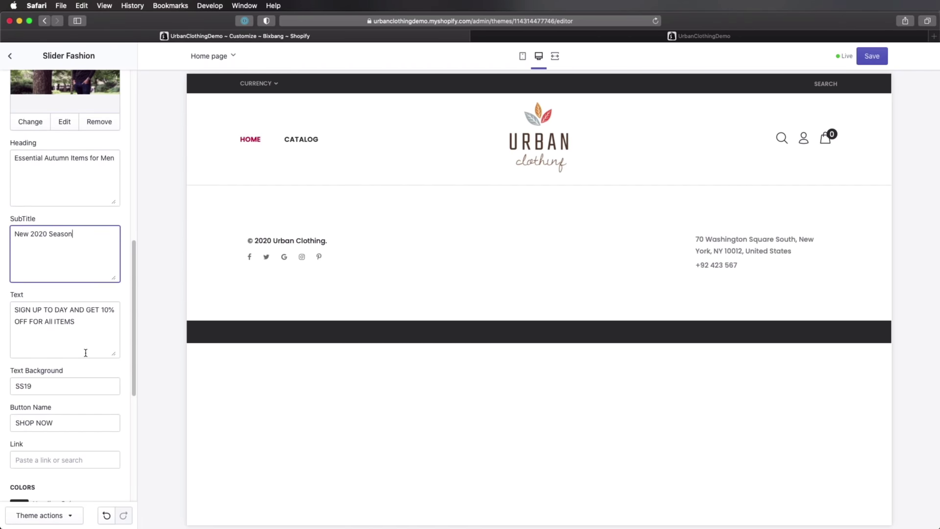
scroll(72, 293, "down", 2)
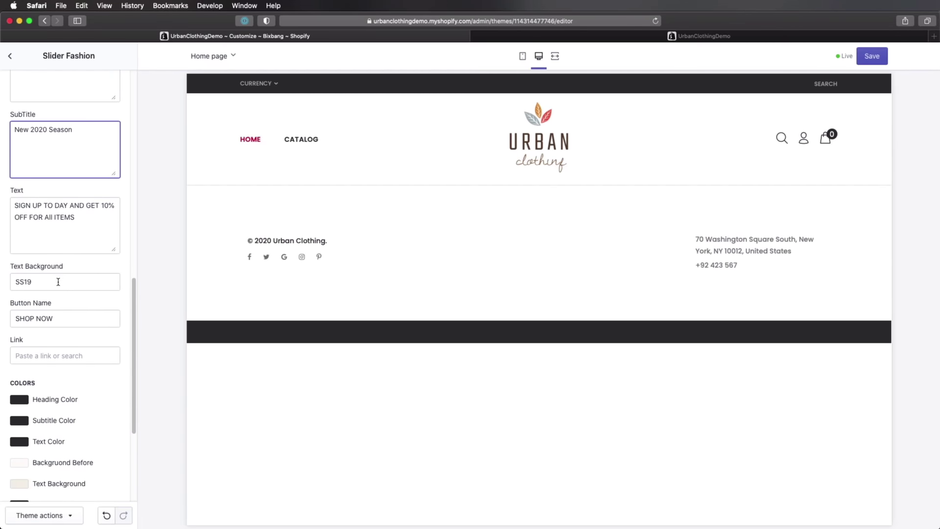
left_click(58, 283)
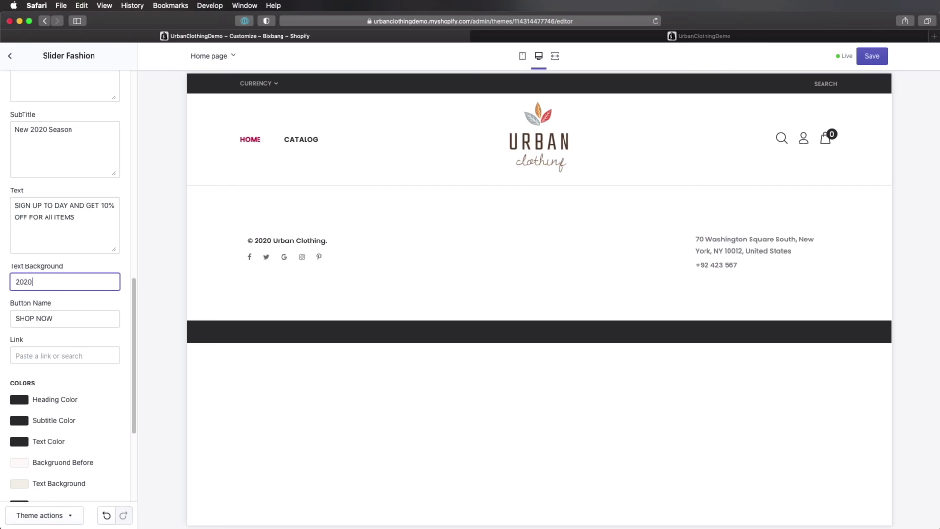
scroll(53, 277, "down", 3)
left_click(54, 213)
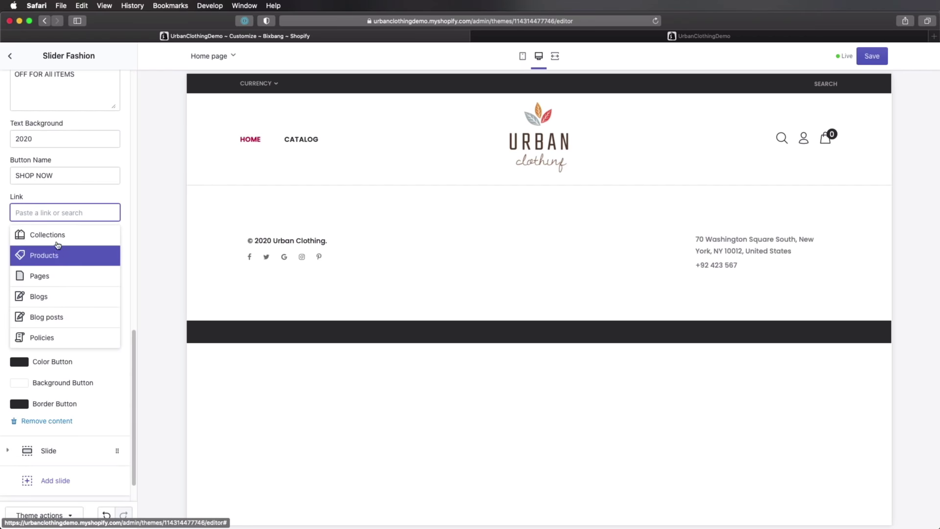
left_click(73, 254)
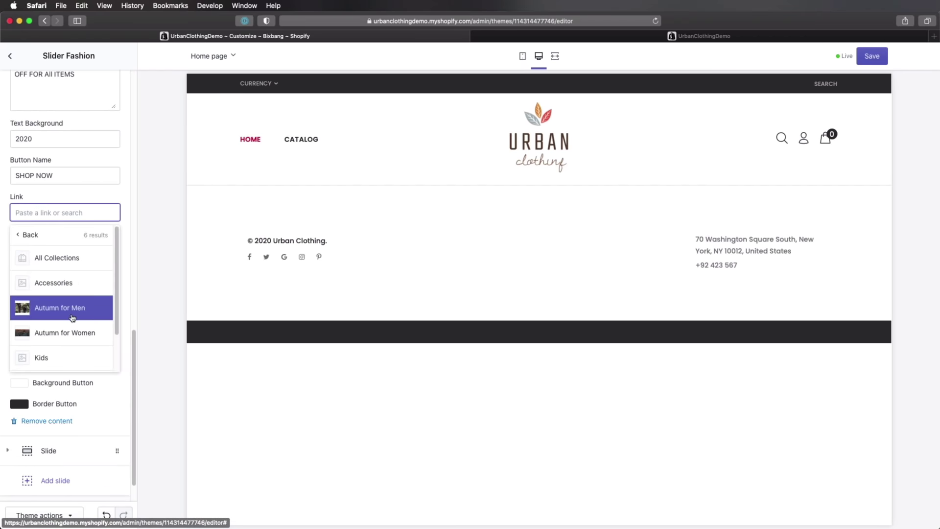
left_click(87, 311)
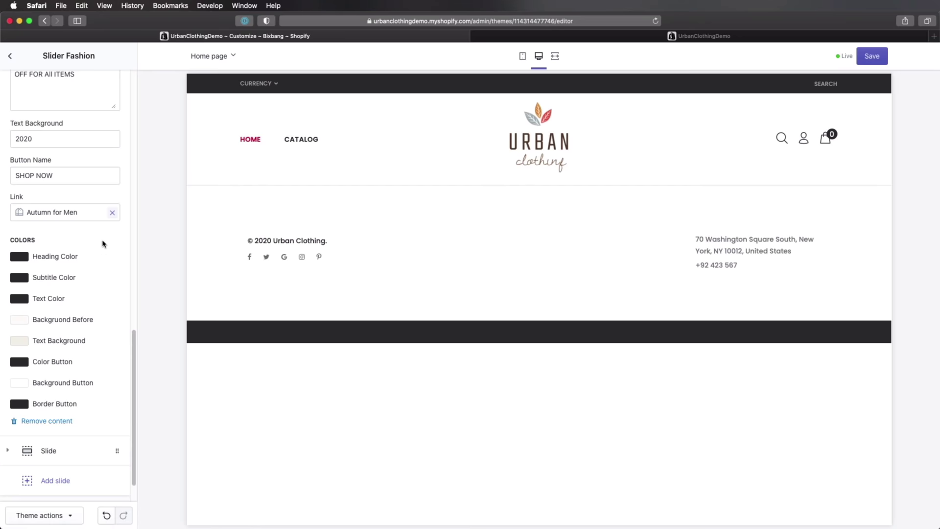
Set the first slide's Background Before color to #EFF0DF
left_click(19, 321)
triple_click(53, 422)
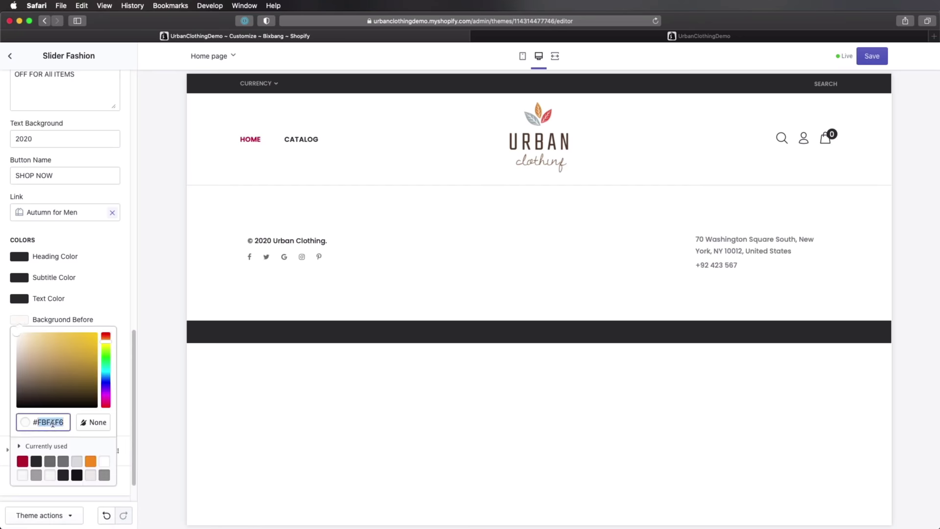
type("#EFF0DF")
key("Return")
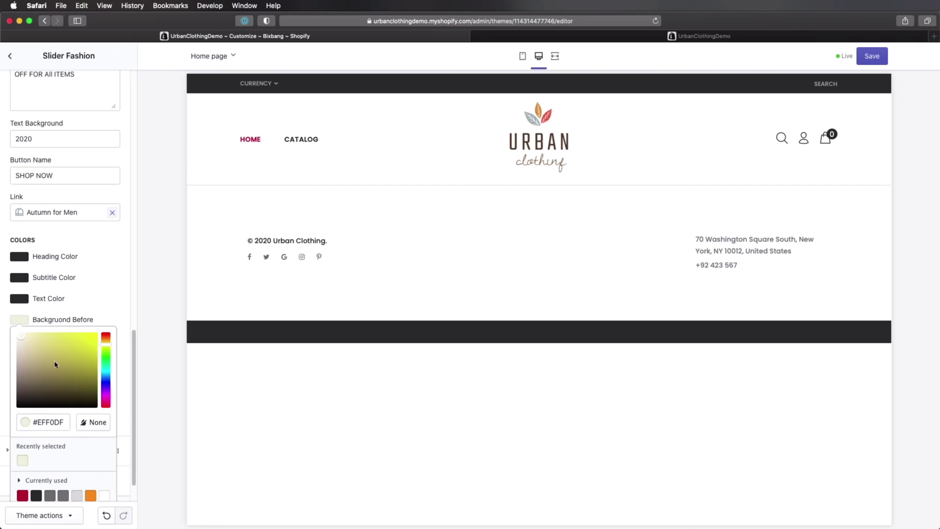
left_click(20, 321)
Set the first slide's Text Background color to #8F907B and save the theme changes
left_click(21, 340)
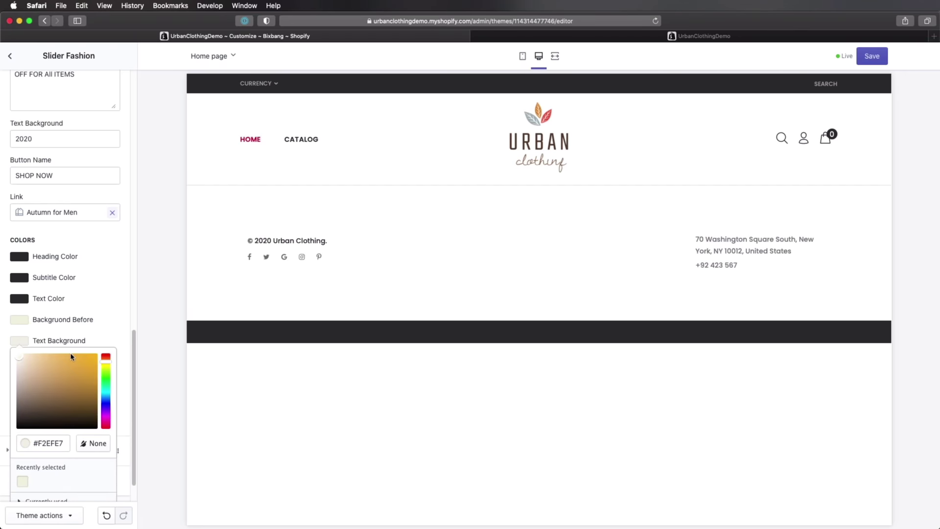
triple_click(57, 440)
type("#868A75")
key("Return")
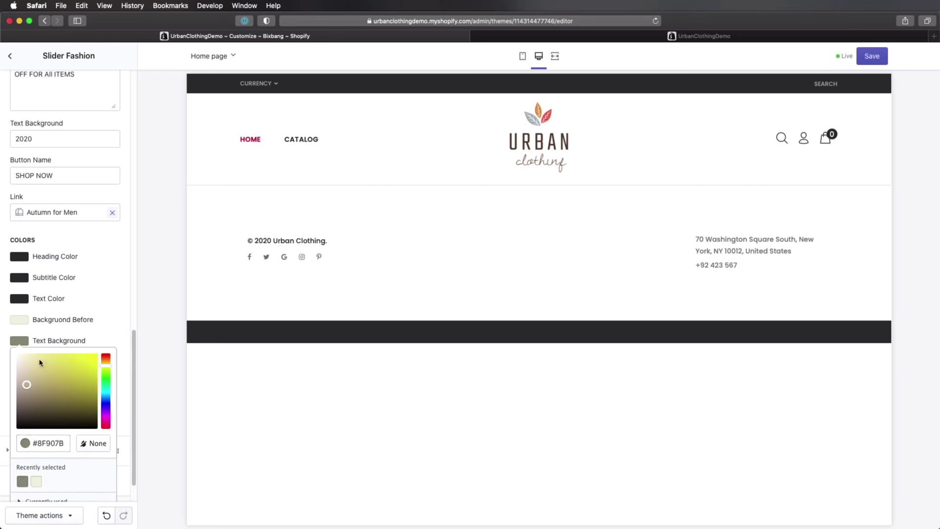
left_click(21, 343)
left_click(22, 344)
left_click(21, 344)
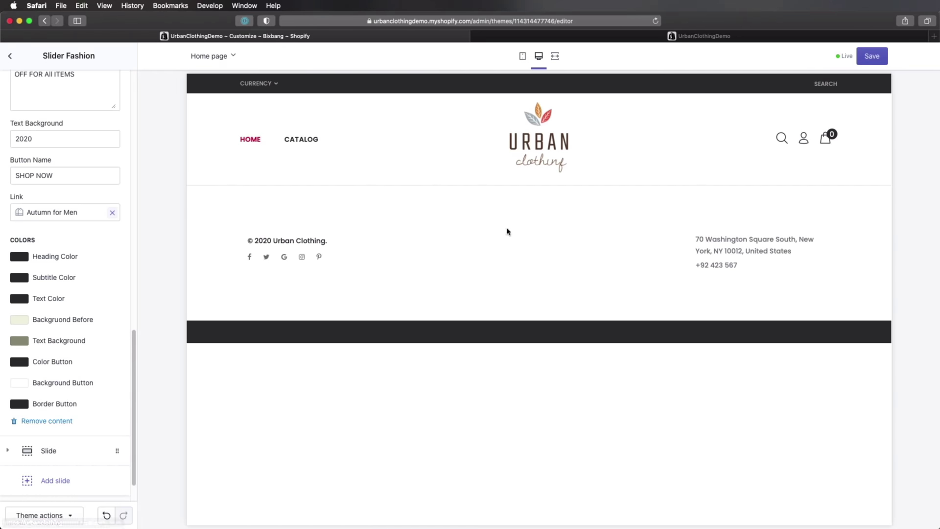
left_click(873, 58)
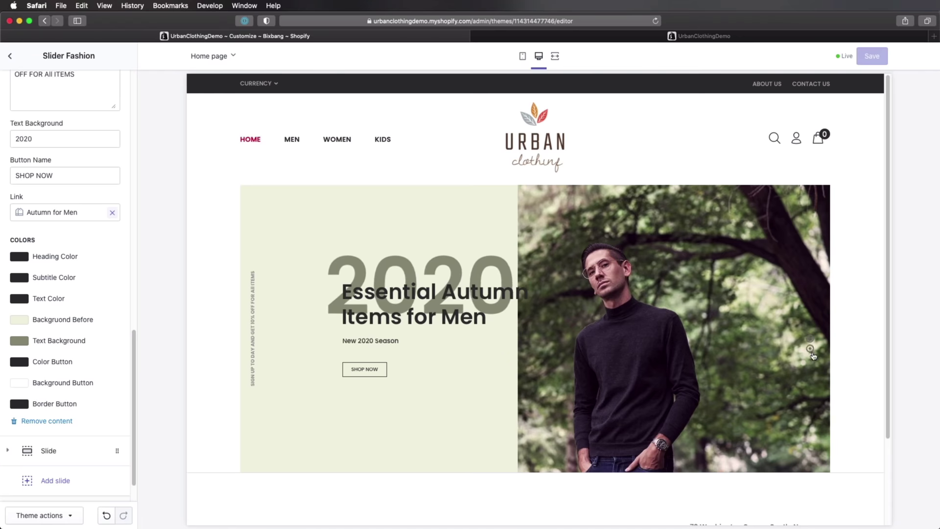
Show the second slide in the preview, expand its settings and upload women-autumn.jpg as its image
left_click(811, 348)
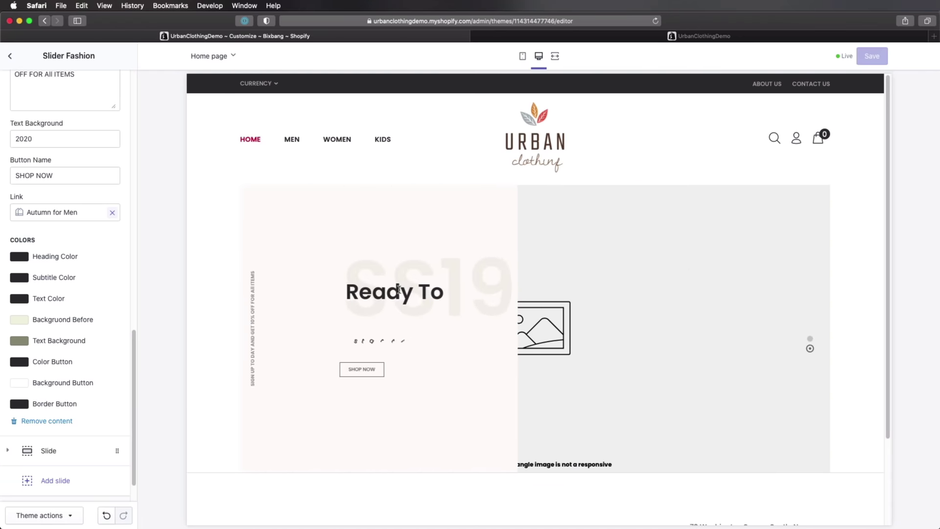
scroll(110, 172, "up", 6)
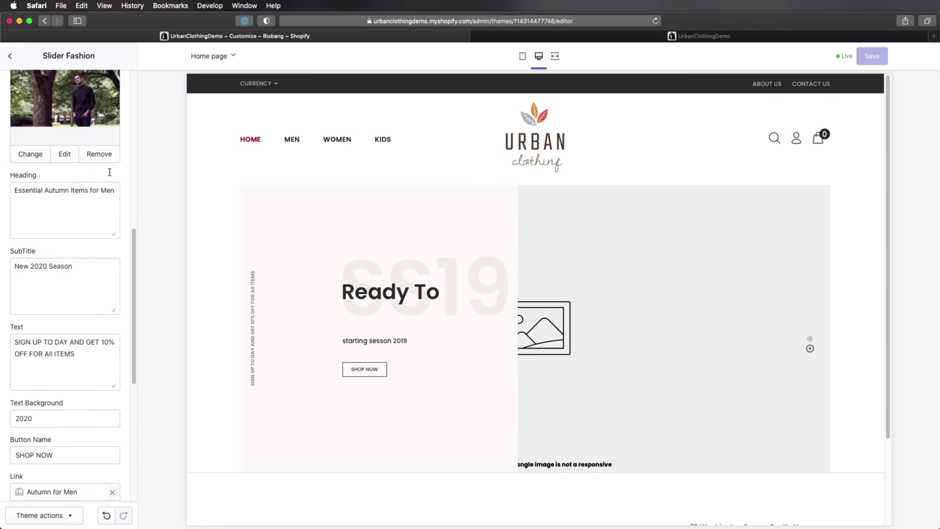
scroll(109, 172, "up", 5)
scroll(91, 284, "down", 12)
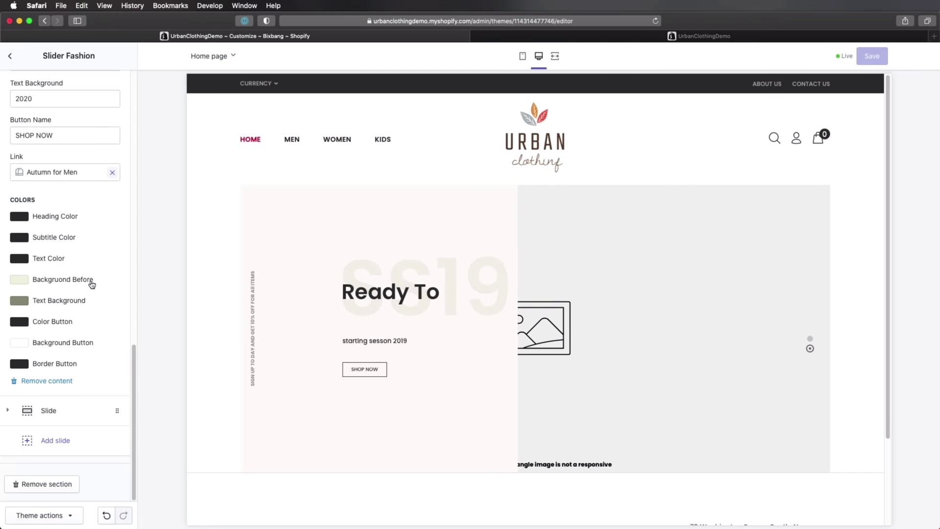
left_click(69, 411)
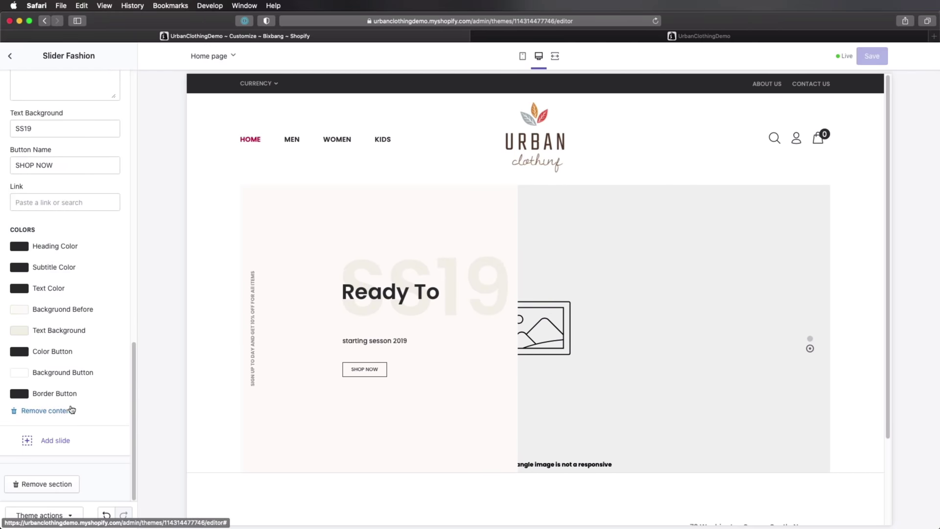
scroll(75, 223, "up", 5)
scroll(75, 223, "up", 3)
left_click(75, 204)
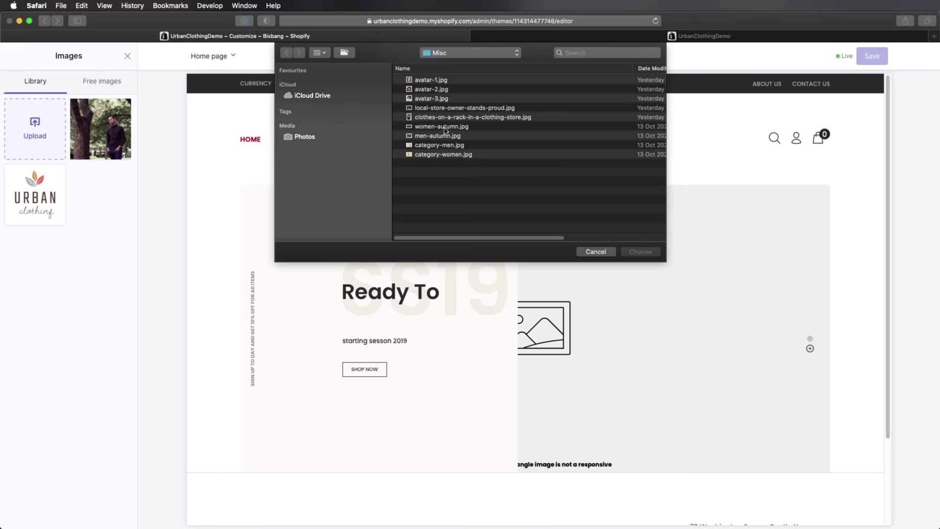
double_click(444, 126)
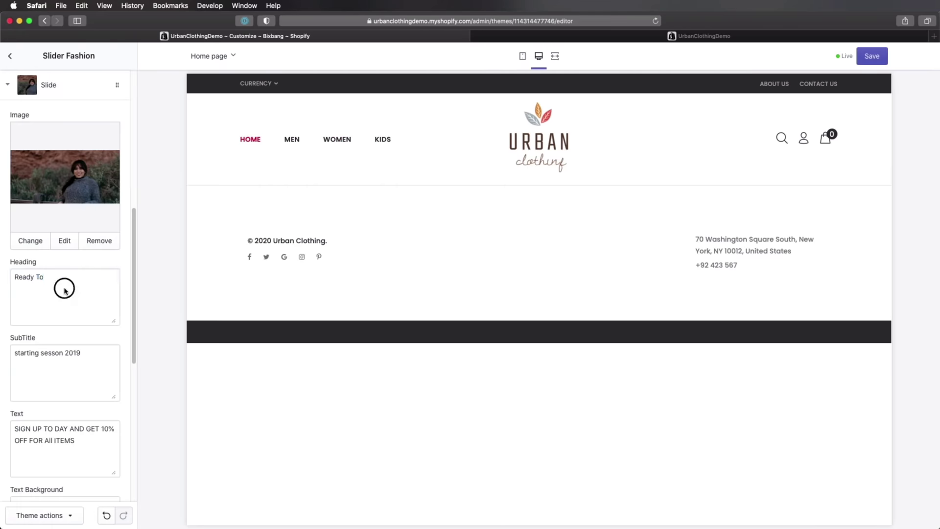
Fill in and save the second slide: heading "Stylish Autumn", subtitle "With Articles for Women", background text 2020, link Autumn for Women, lavender Background Before color
left_click(63, 289)
key("super+a")
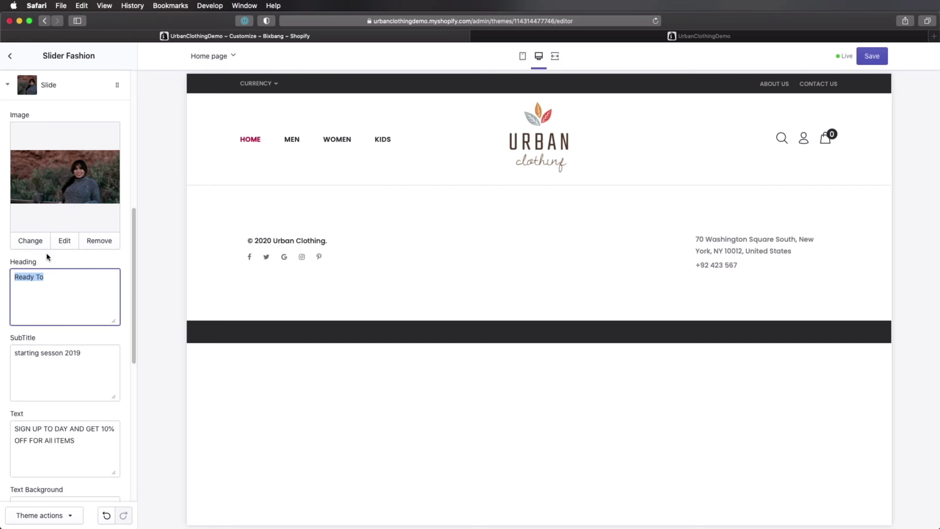
scroll(112, 314, "down", 10)
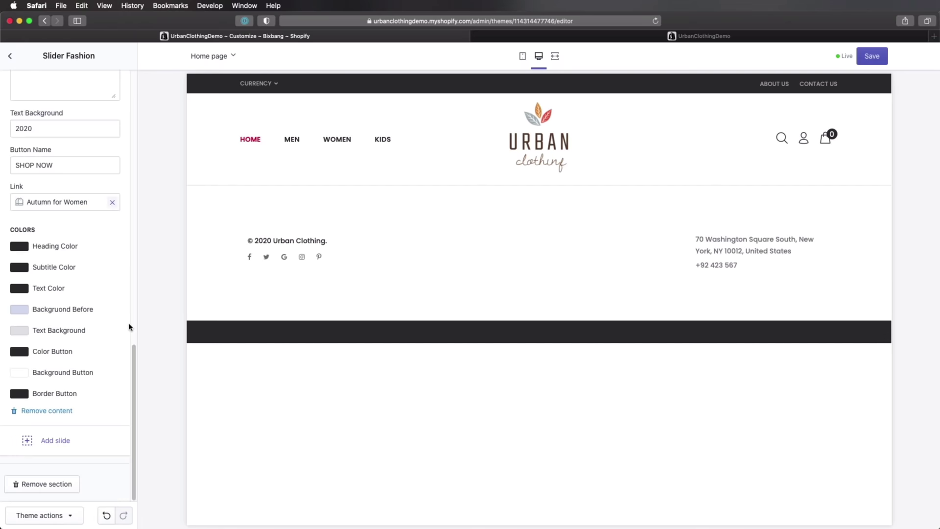
scroll(105, 343, "up", 15)
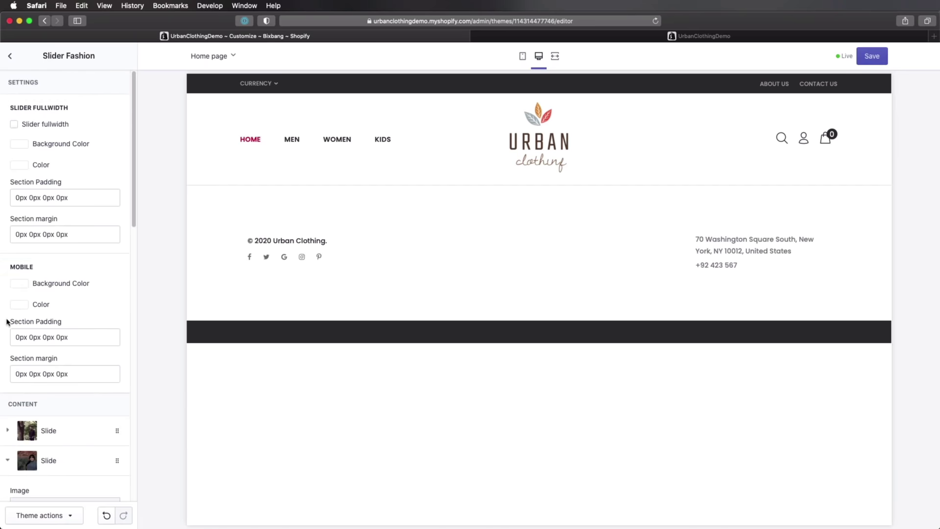
left_click(872, 56)
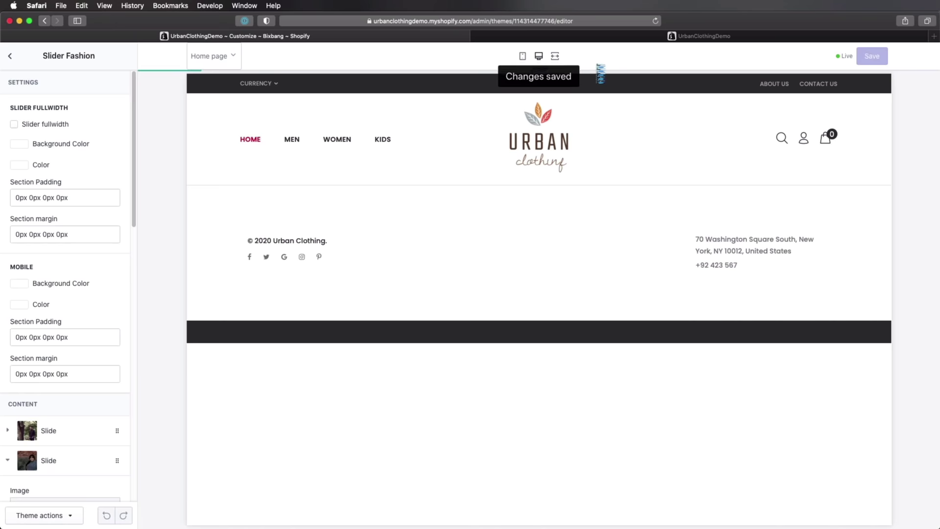
Check both slides of the home page slider in the storefront preview and return to the theme editor
left_click(593, 37)
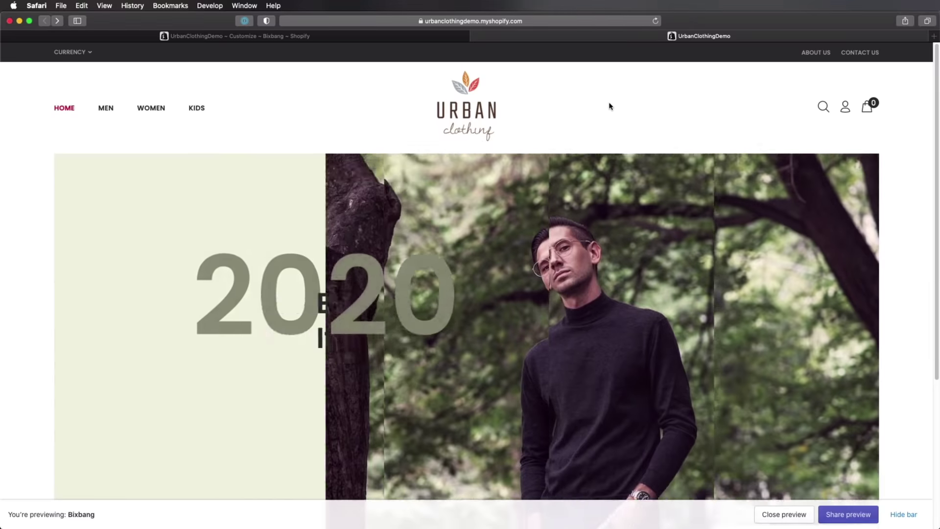
scroll(610, 106, "down", 3)
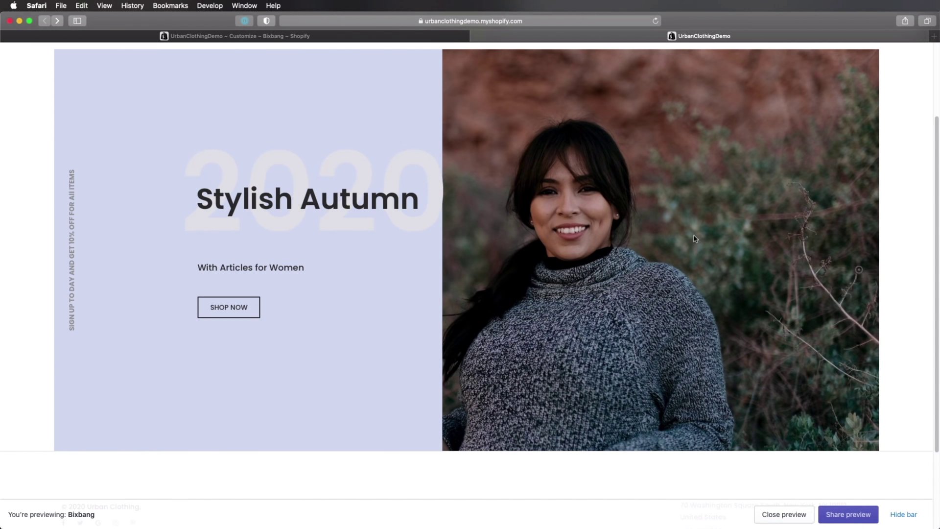
left_click(359, 37)
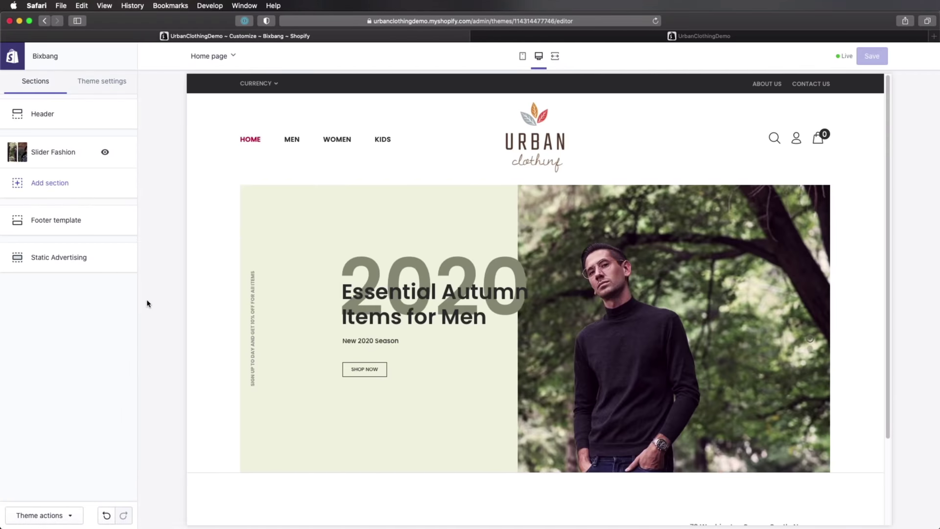
Add a Constructive Banners section to the home page below the fashion slider
scroll(402, 289, "down", 3)
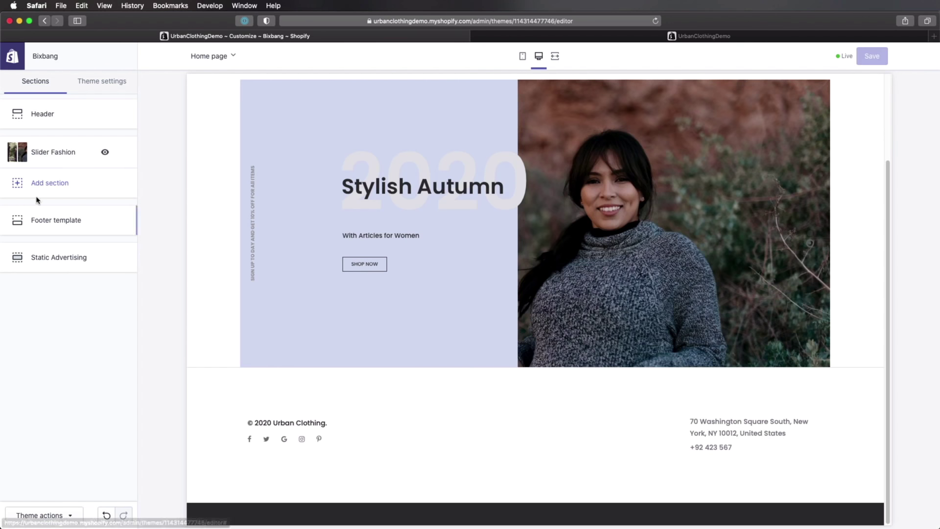
left_click(38, 183)
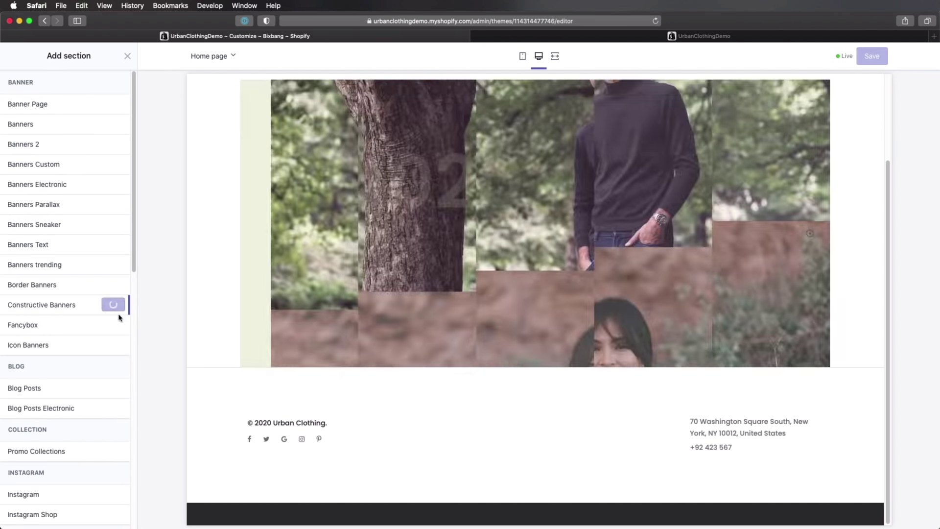
left_click(113, 304)
left_click(119, 307)
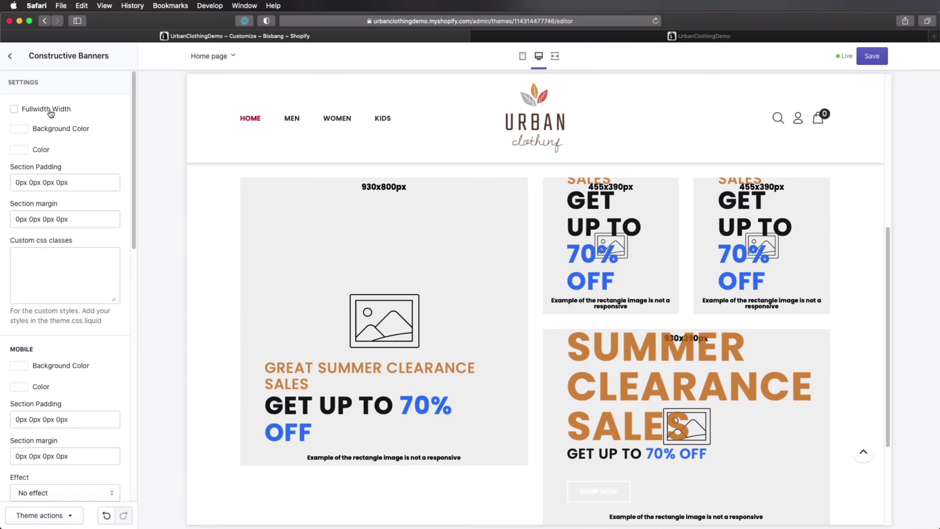
Remove the last two banners from the Constructive Banners section, keeping only two
scroll(128, 206, "down", 15)
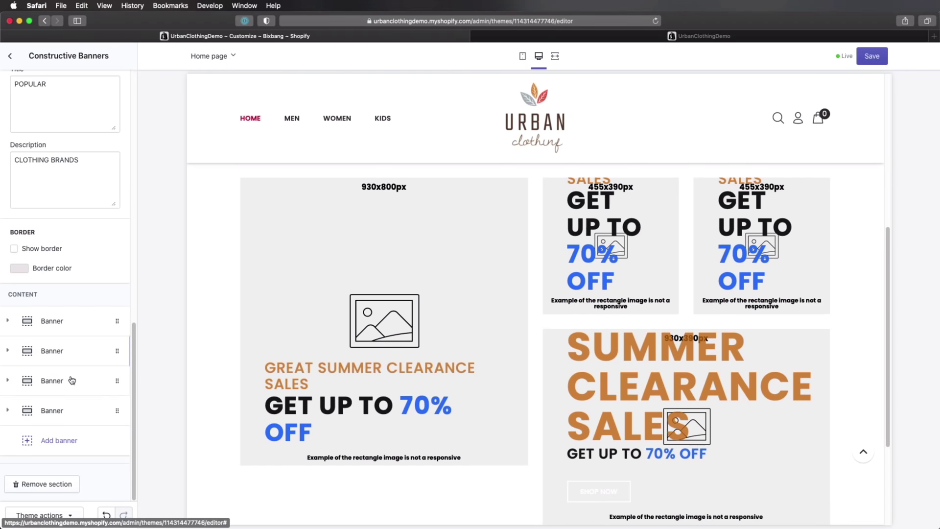
left_click(74, 411)
scroll(81, 377, "down", 5)
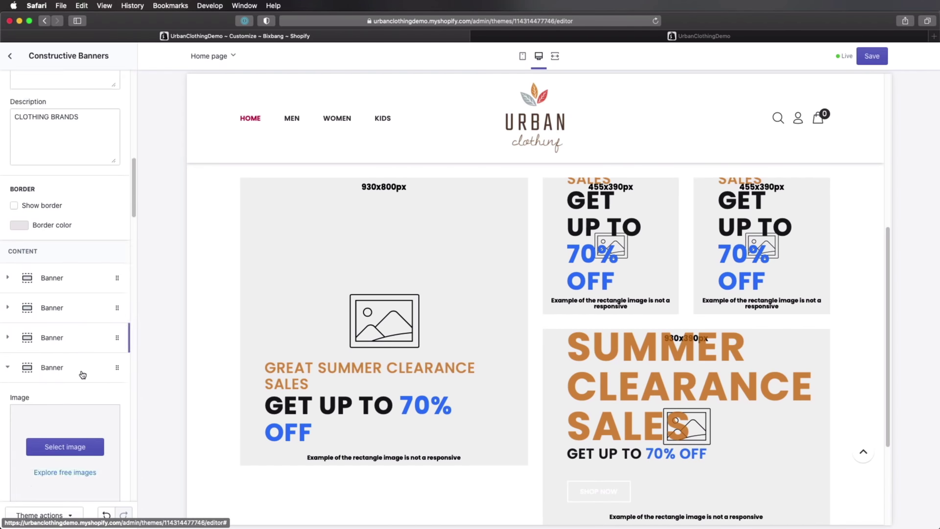
scroll(81, 374, "down", 20)
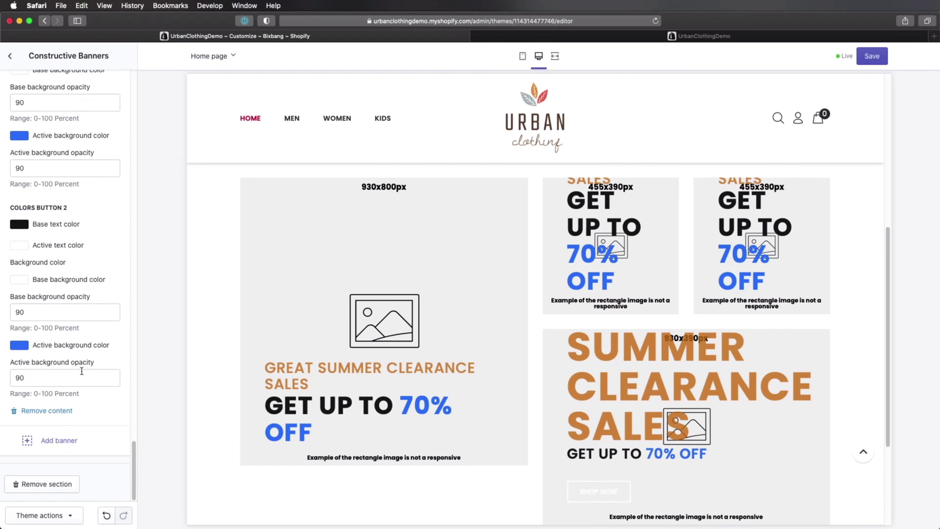
left_click(95, 420)
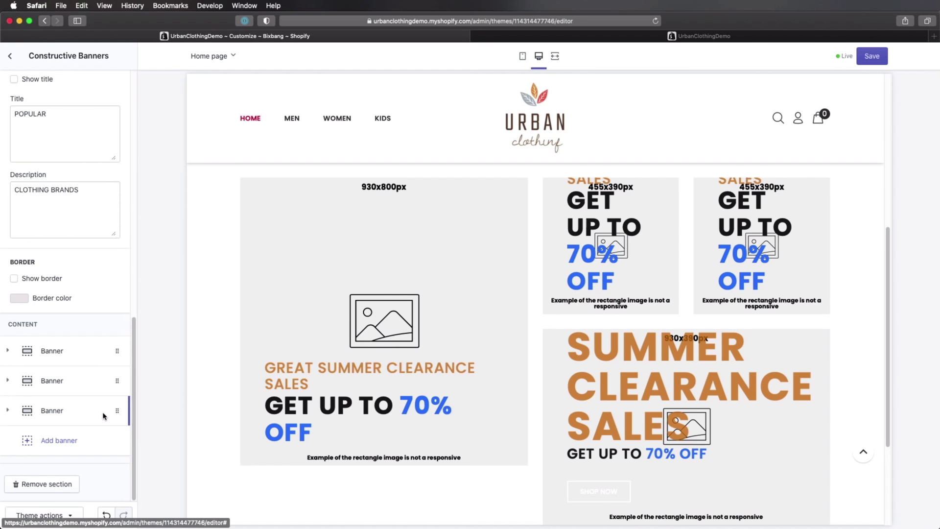
left_click(104, 416)
scroll(84, 413, "down", 20)
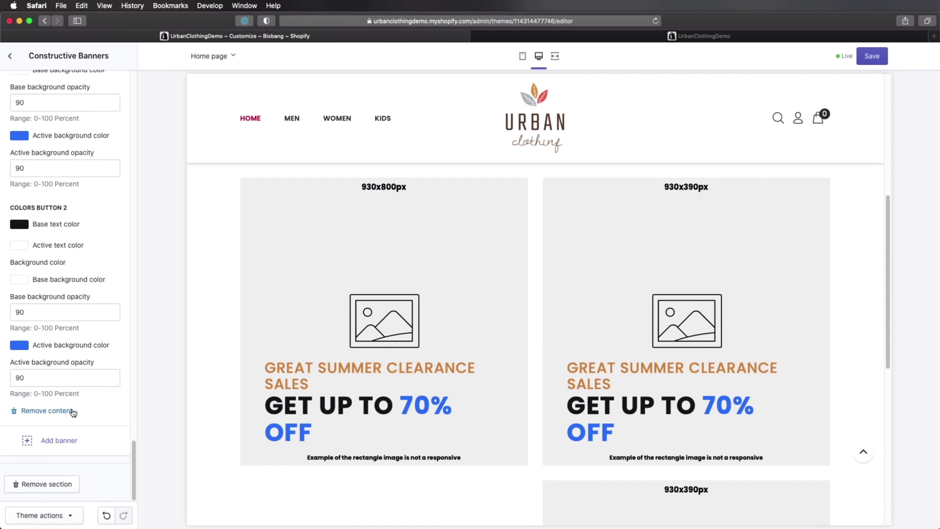
left_click(129, 404)
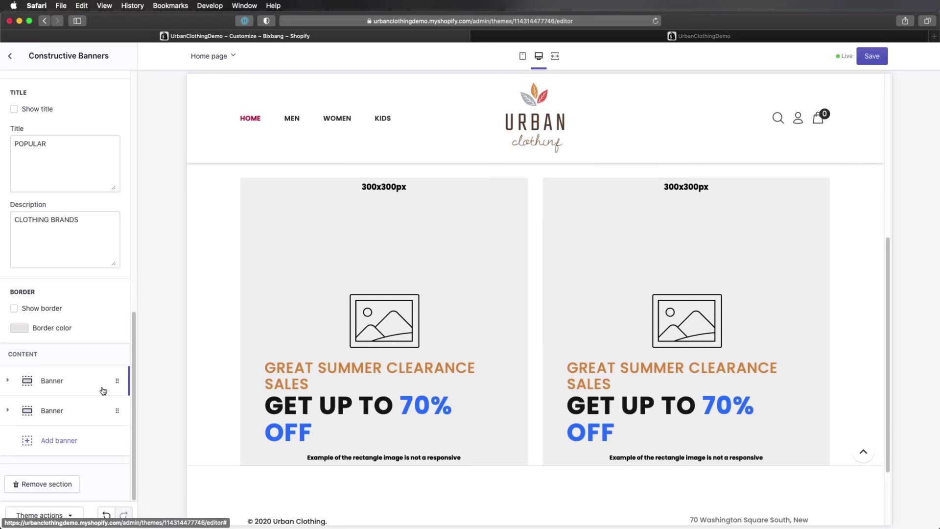
Expand the first banner's settings and upload category-women.jpg as its image
left_click(106, 390)
scroll(105, 390, "down", 5)
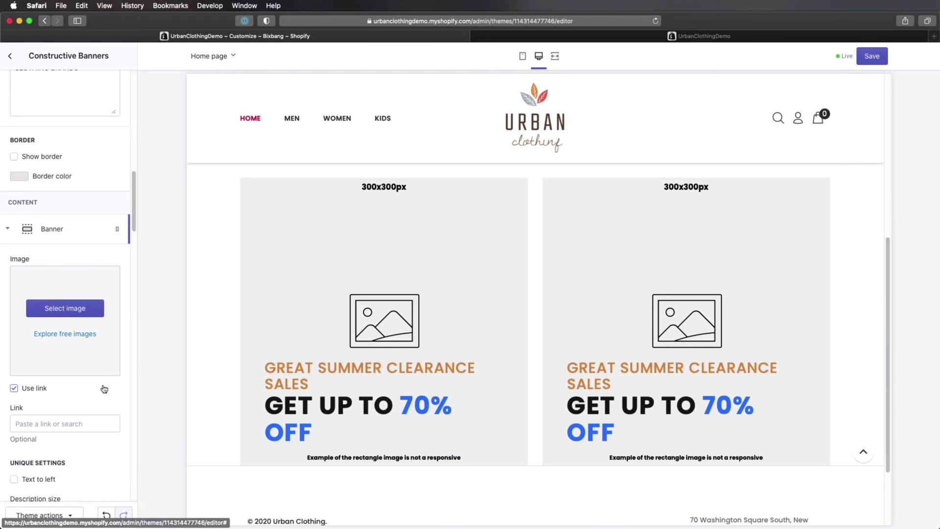
left_click(75, 306)
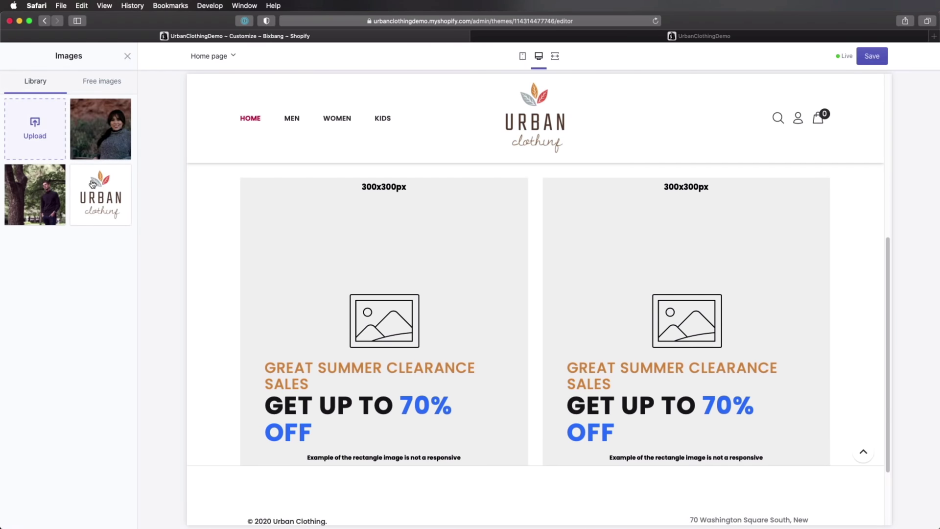
left_click(35, 129)
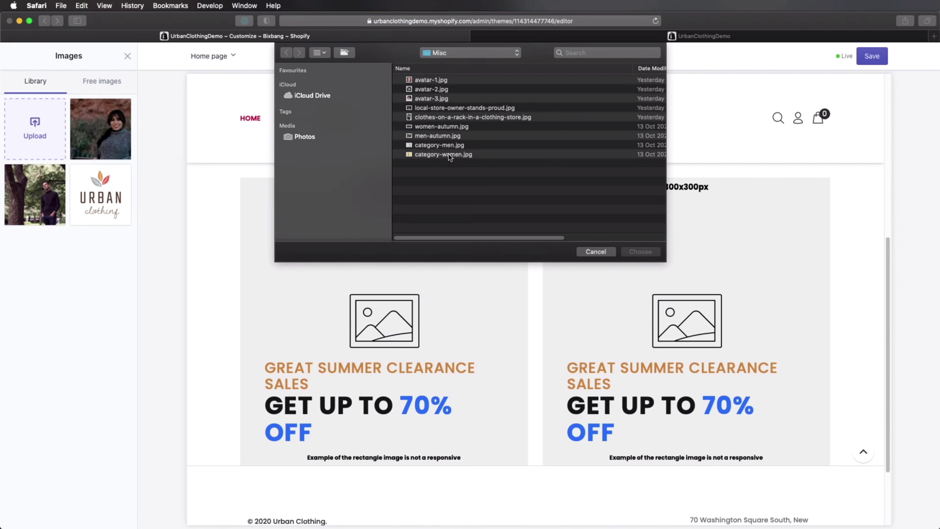
double_click(444, 154)
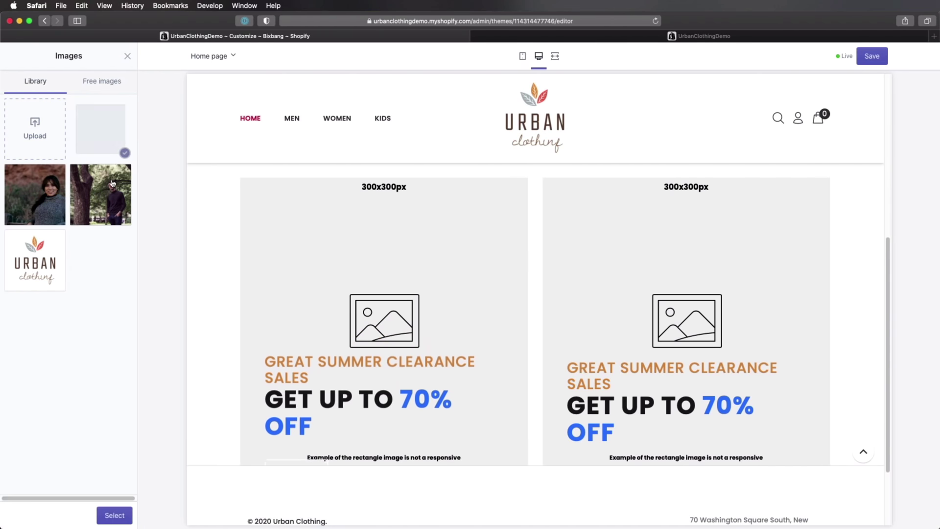
left_click(120, 518)
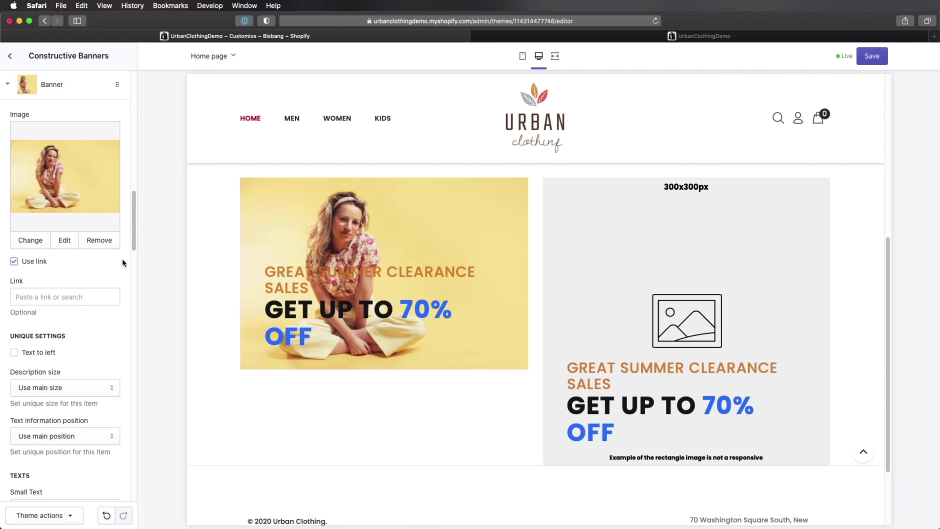
Link the first banner to the Women collection
left_click(64, 297)
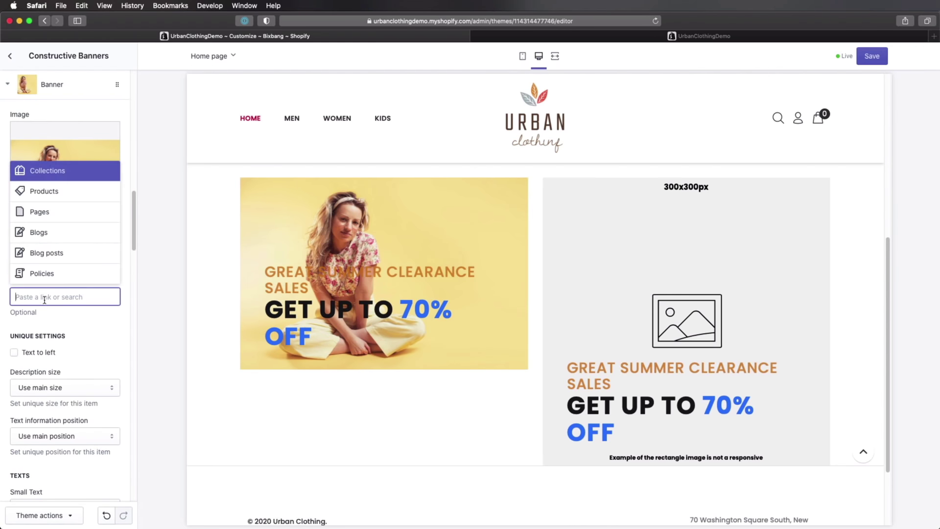
left_click(56, 185)
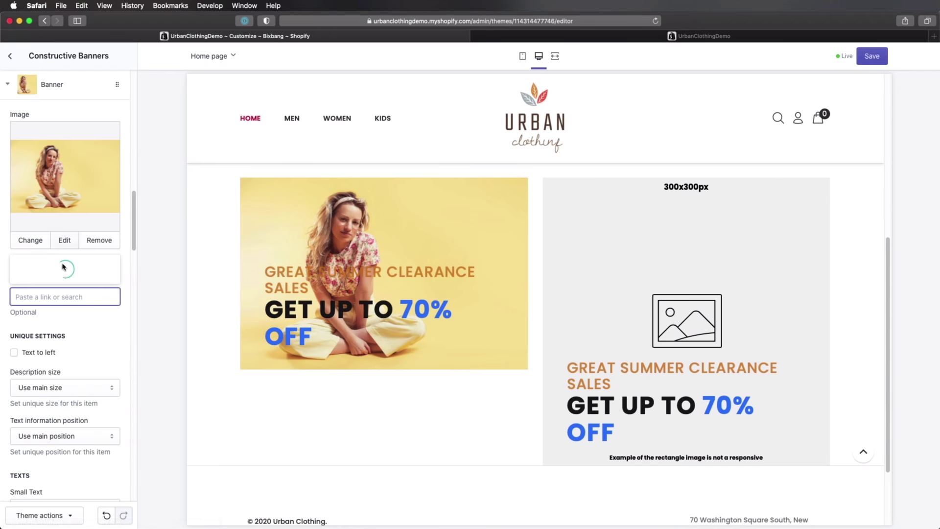
scroll(63, 270, "down", 2)
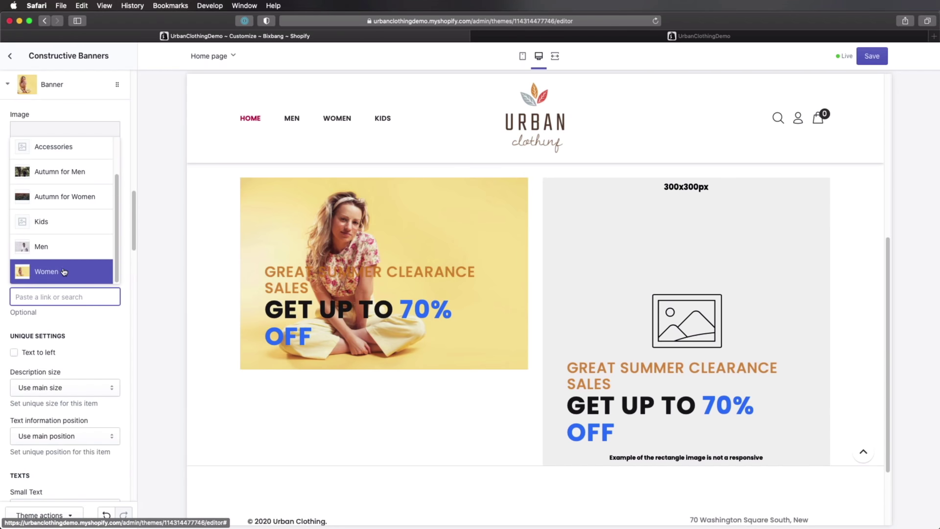
left_click(61, 272)
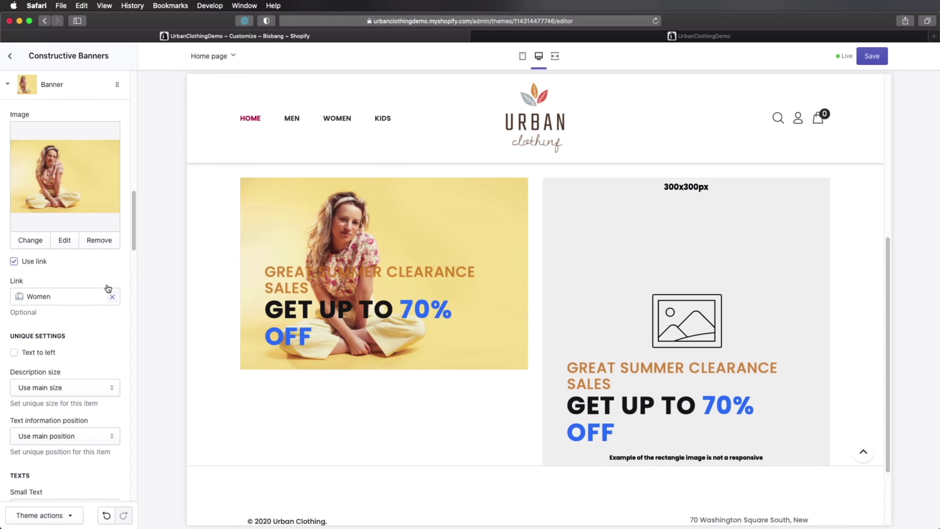
Set the first banner's small text to COLLECTION and its big text to WOMEN
scroll(68, 340, "down", 6)
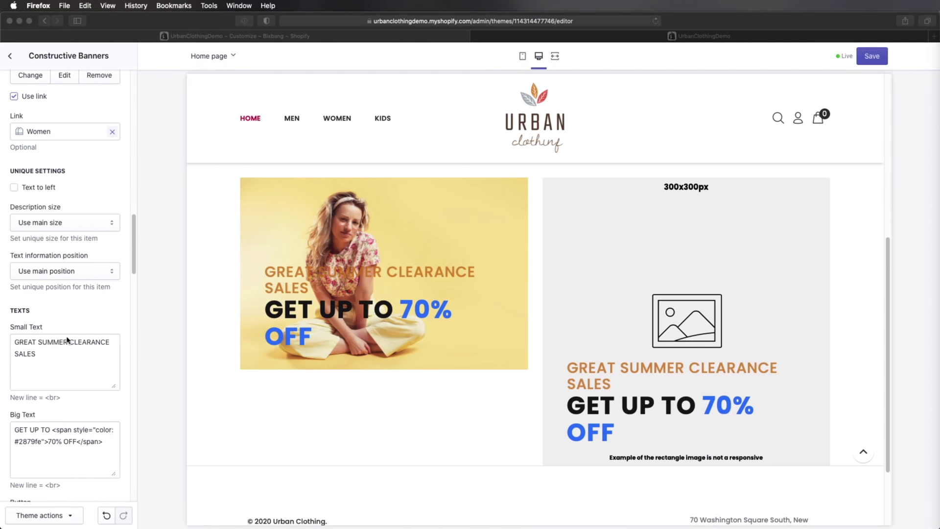
left_click(67, 340)
left_click(86, 360)
key("super+a")
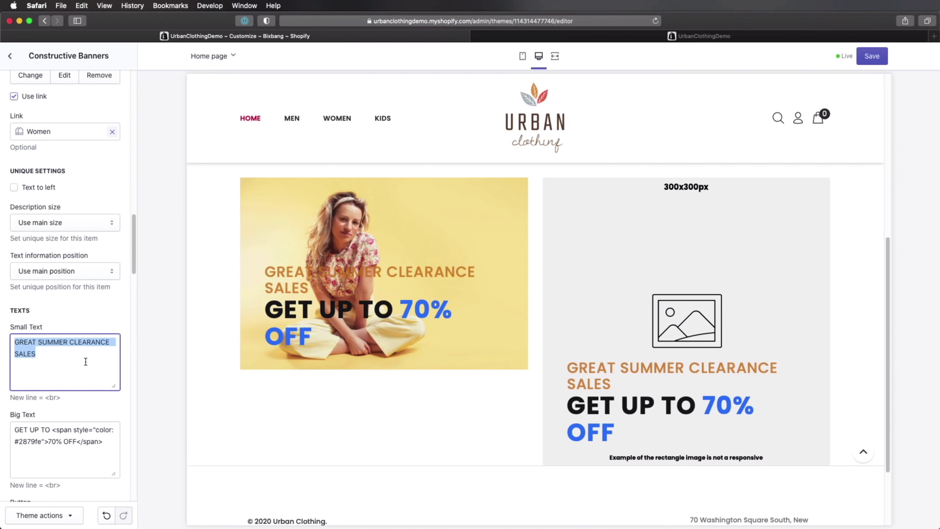
type("COLLECTION")
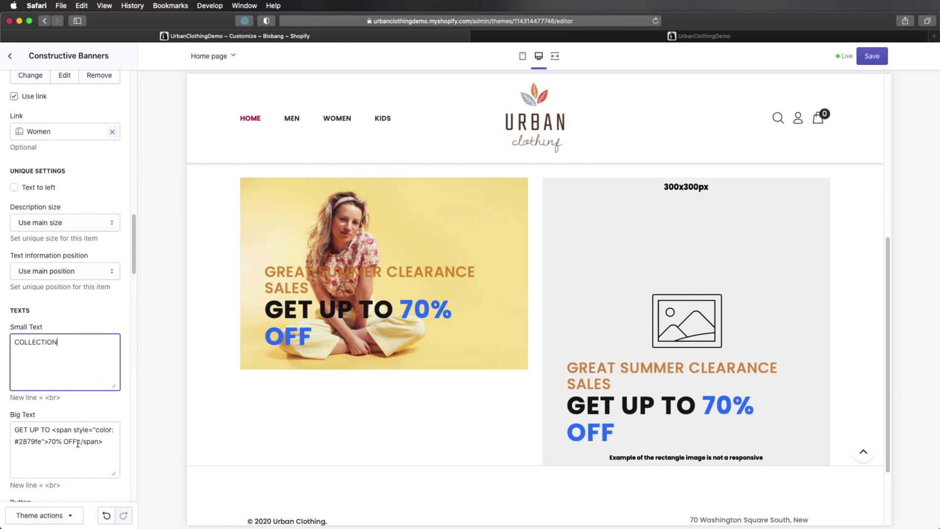
left_click(78, 443)
key("super+a")
type("WOM")
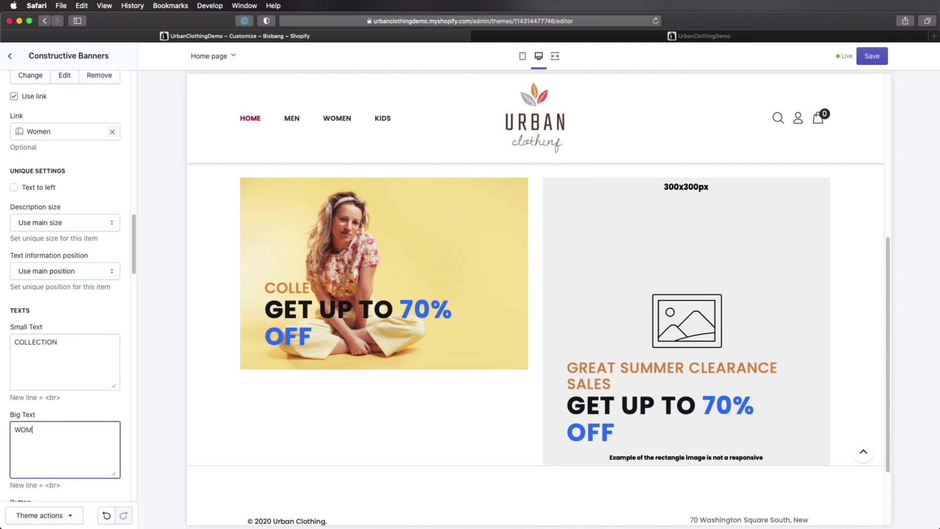
scroll(116, 388, "down", 5)
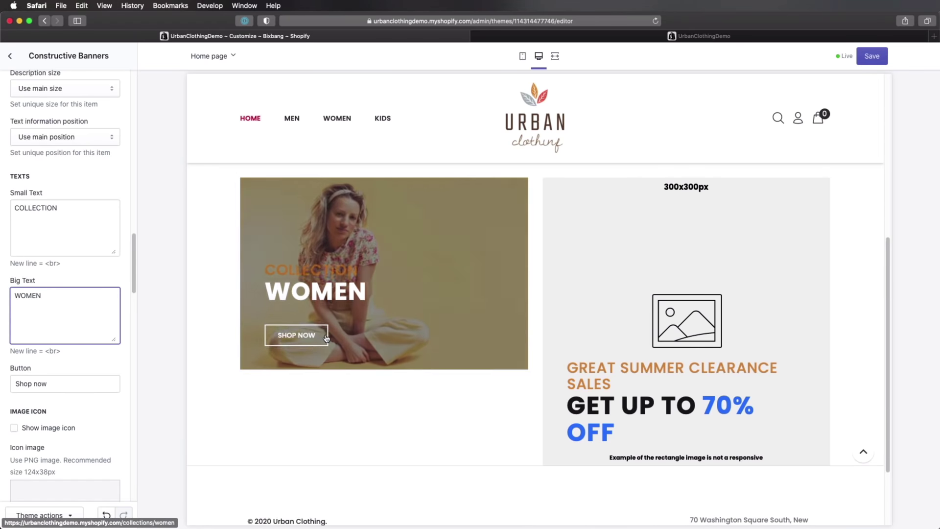
Set the first banner's Base text 1 color to dark grey and Active text 1 color to white, and check its hover state
scroll(138, 338, "down", 2)
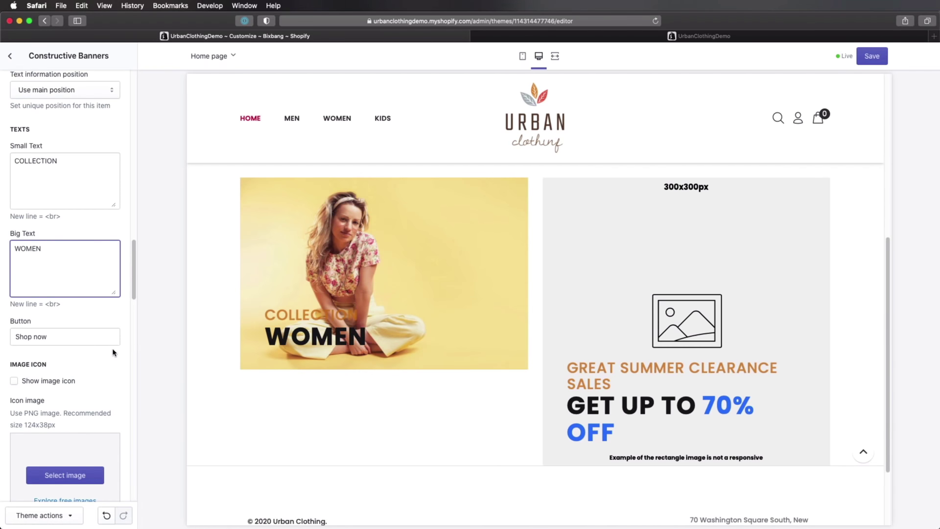
scroll(112, 352, "down", 14)
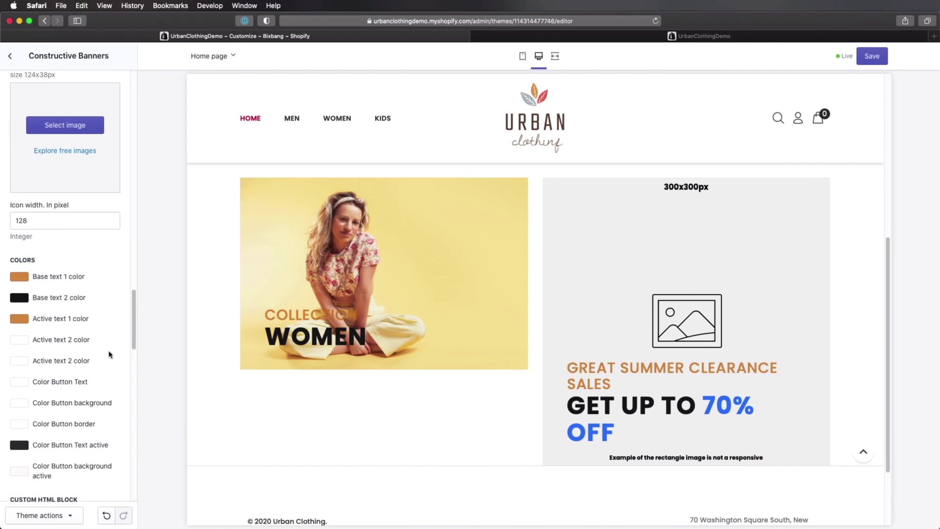
left_click(20, 277)
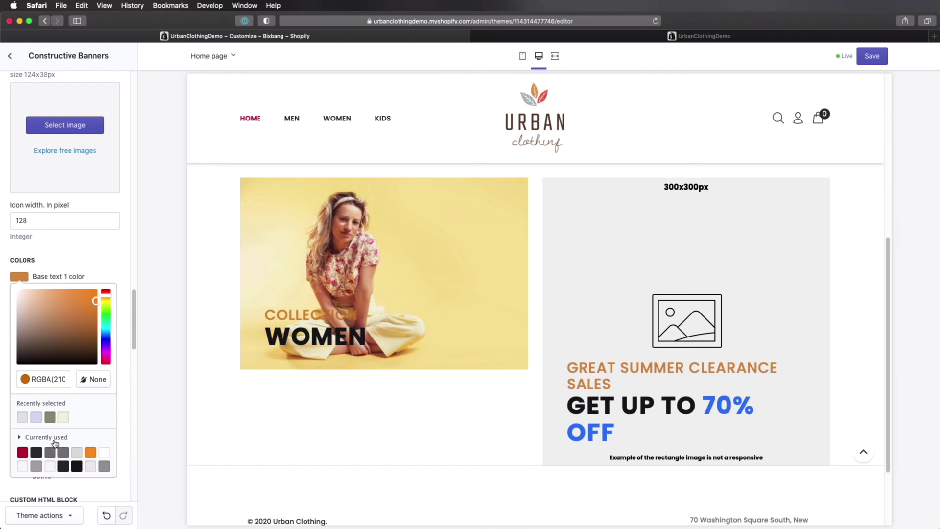
left_click(36, 453)
left_click(118, 260)
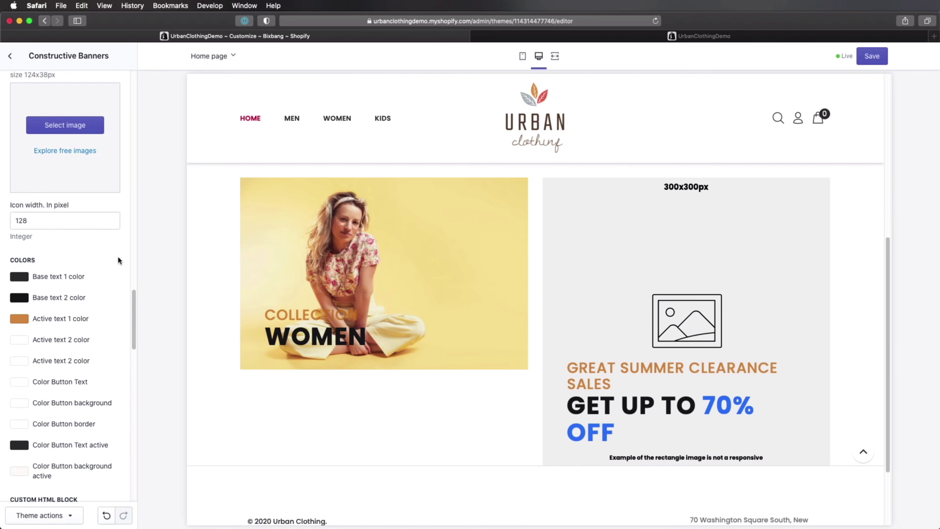
left_click(19, 321)
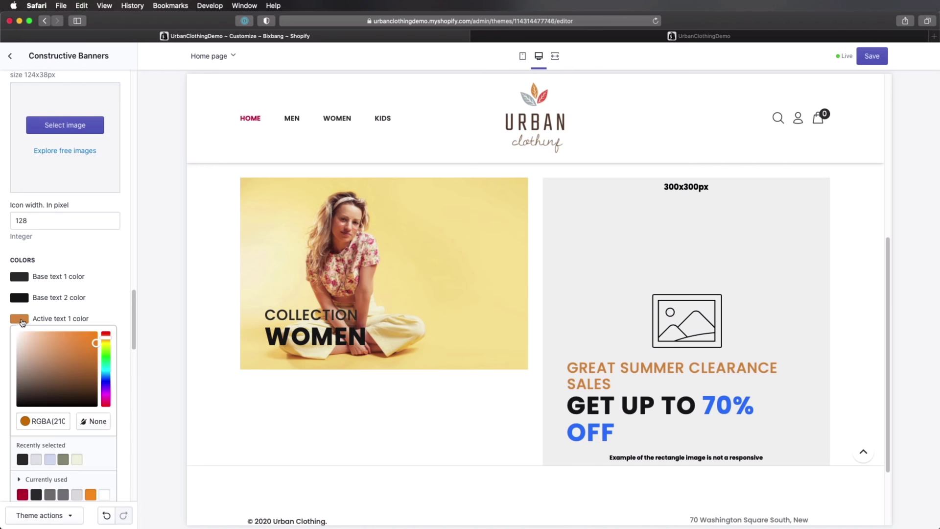
left_click(104, 495)
left_click(151, 393)
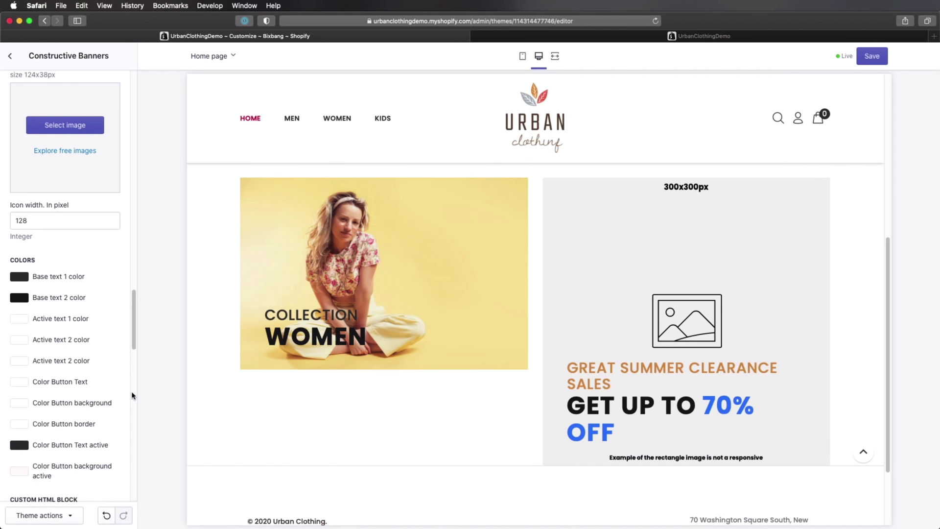
scroll(88, 401, "down", 4)
mouse_move(326, 319)
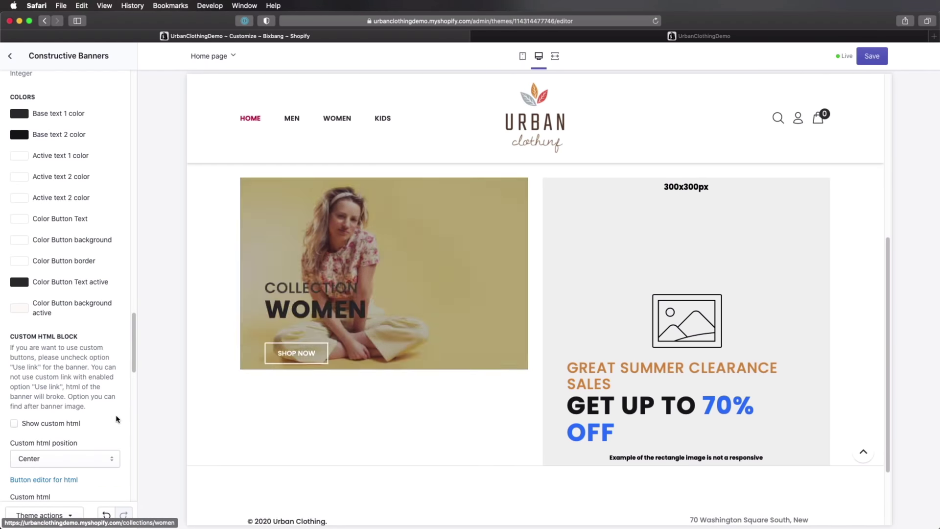
Expand the second banner's settings and upload the photo of the man in the white shirt as its image
scroll(59, 360, "up", 10)
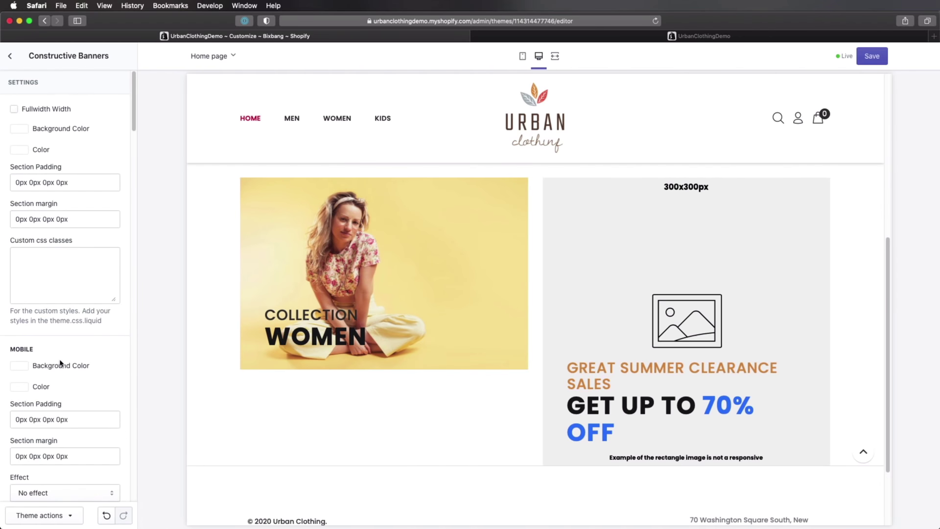
scroll(70, 220, "down", 20)
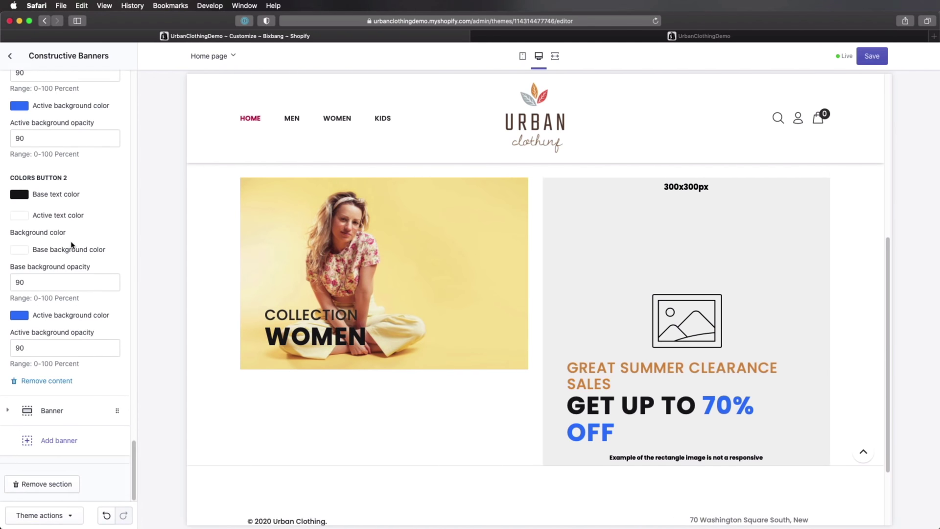
left_click(69, 410)
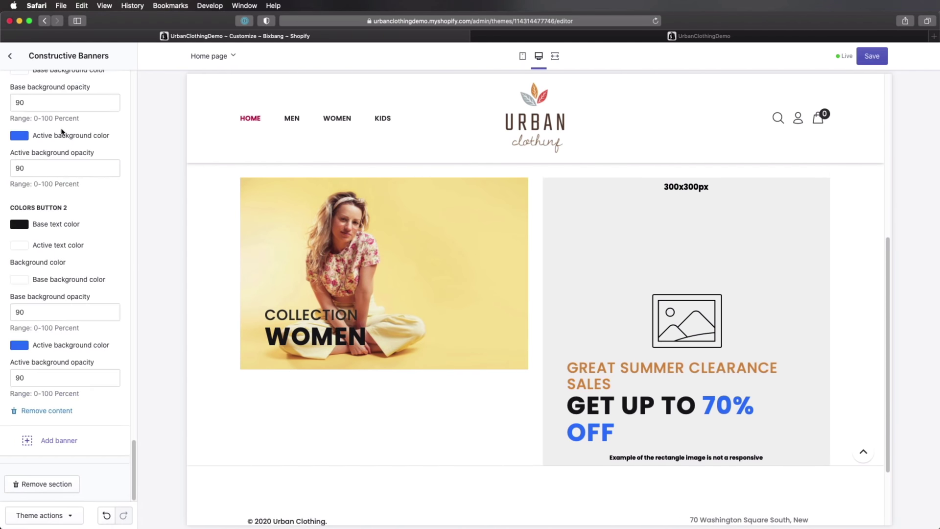
scroll(64, 304, "up", 15)
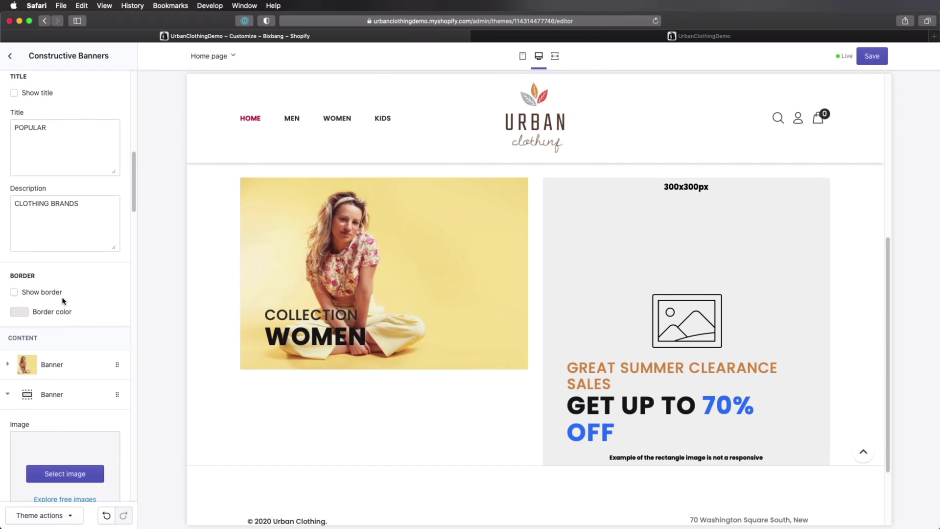
scroll(63, 301, "down", 4)
left_click(67, 260)
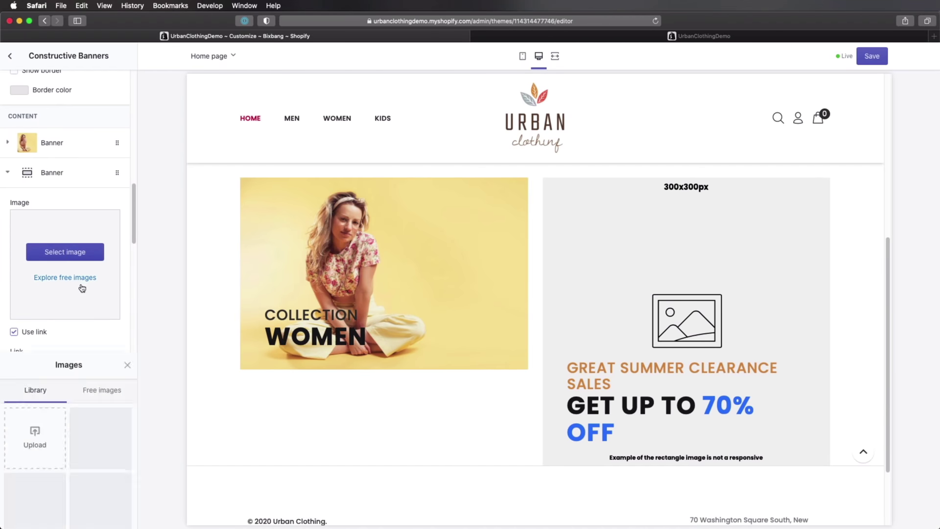
left_click(34, 128)
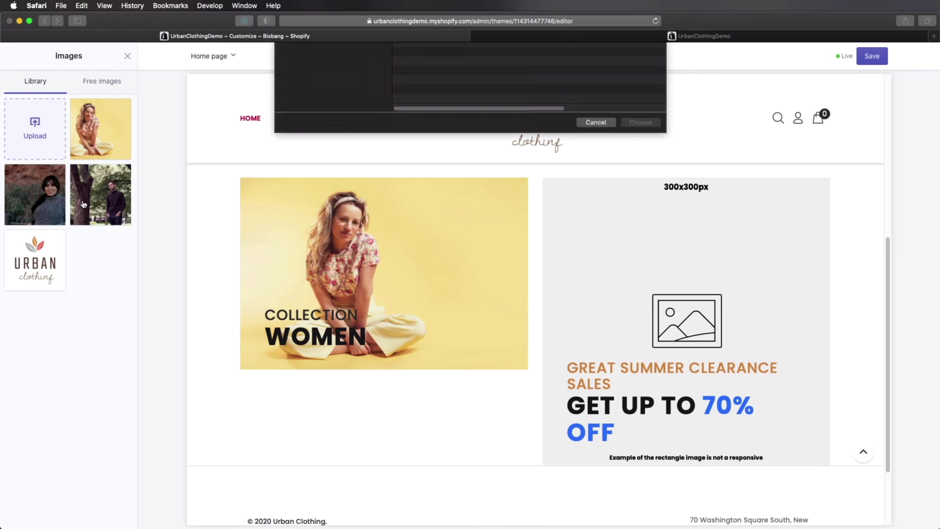
double_click(443, 145)
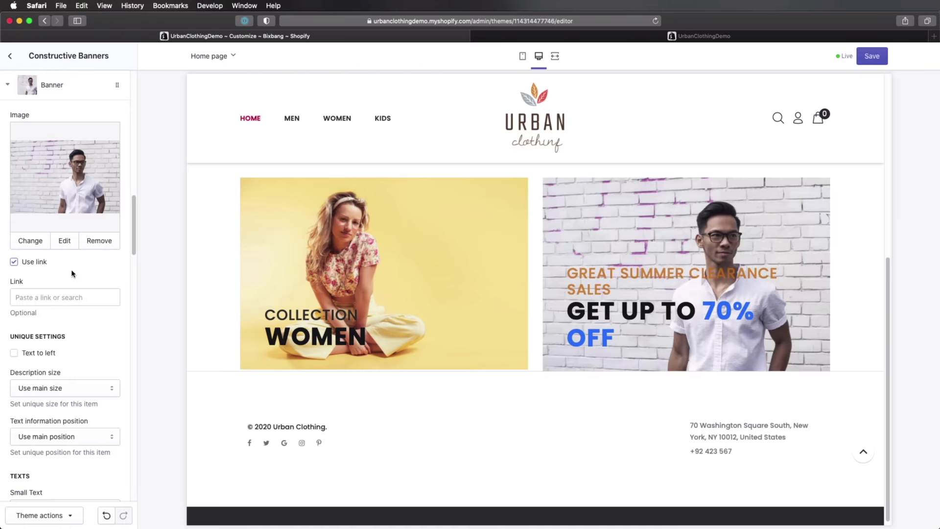
Link the second banner to the Men collection
left_click(44, 297)
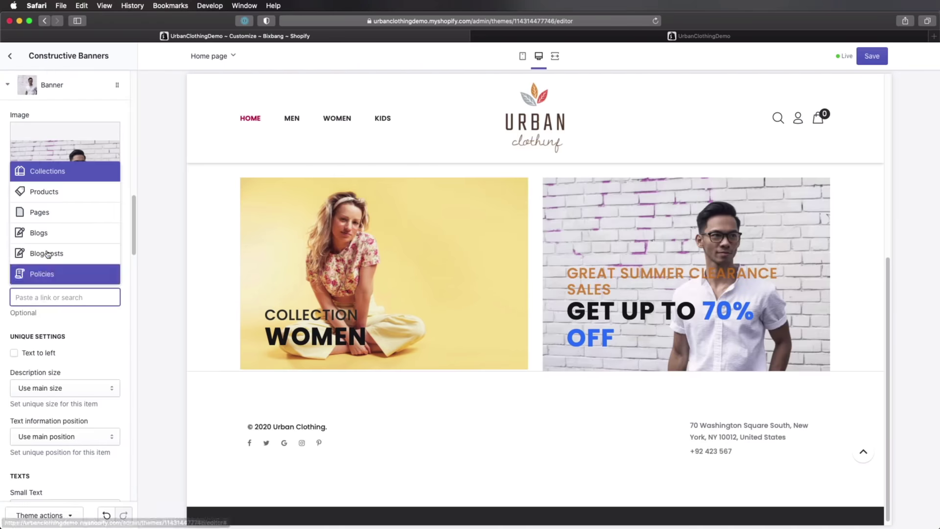
left_click(58, 179)
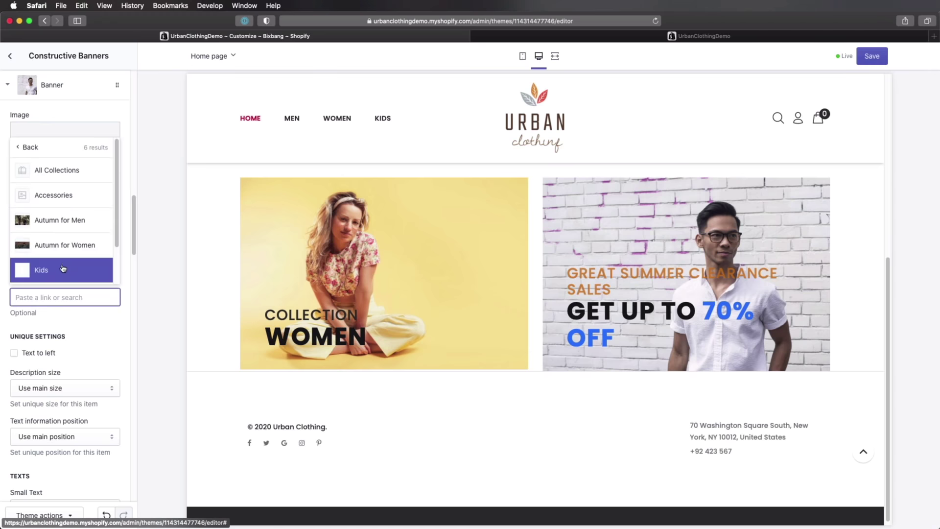
scroll(68, 245, "down", 2)
left_click(66, 254)
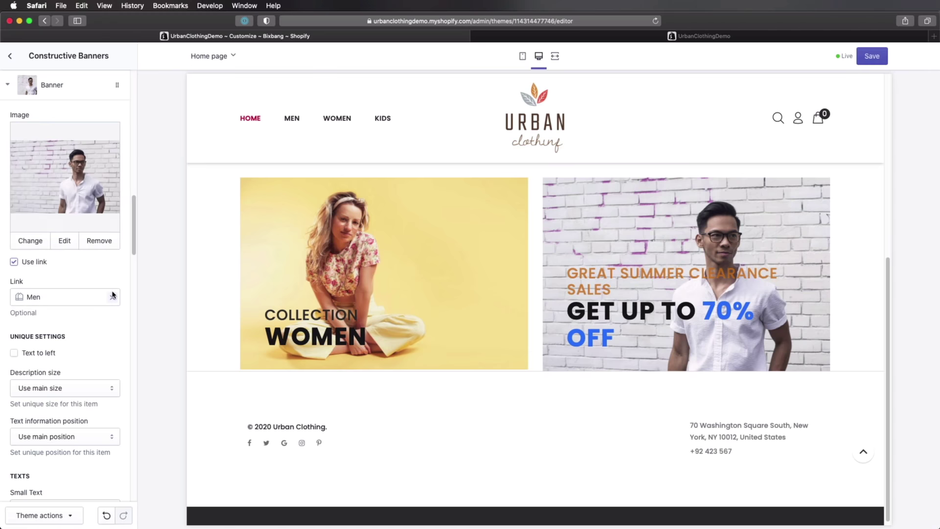
Set the second banner's small text to COLLECTION and its big text to MEN
scroll(73, 294, "down", 5)
left_click(81, 300)
key("super+a")
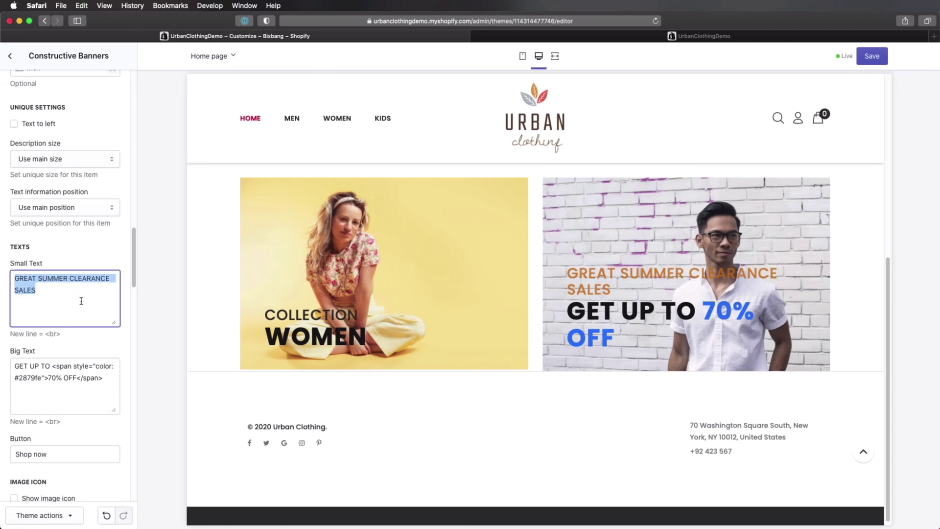
type("COLLECTION")
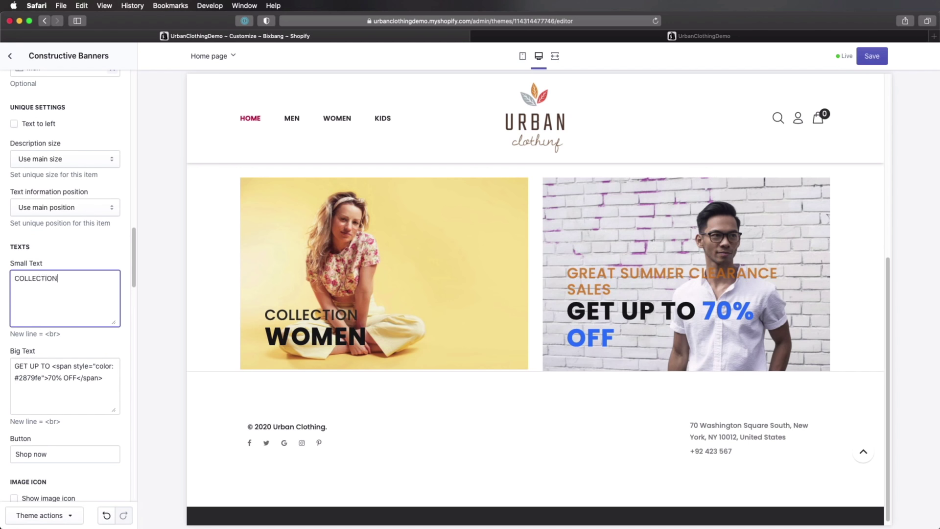
left_click(64, 372)
key("super+a")
type("MEN")
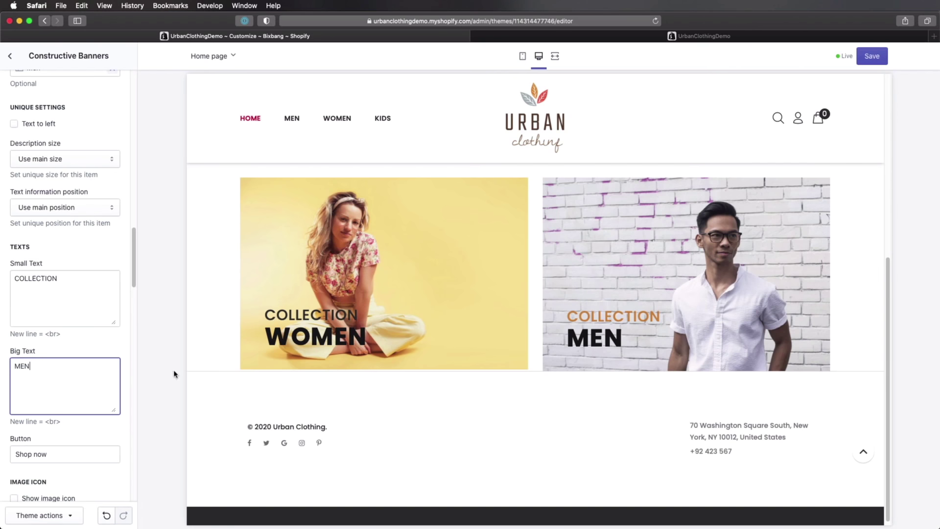
Set the second banner's Base text 1 color to dark grey and its Active text 1 color to white
scroll(101, 370, "down", 5)
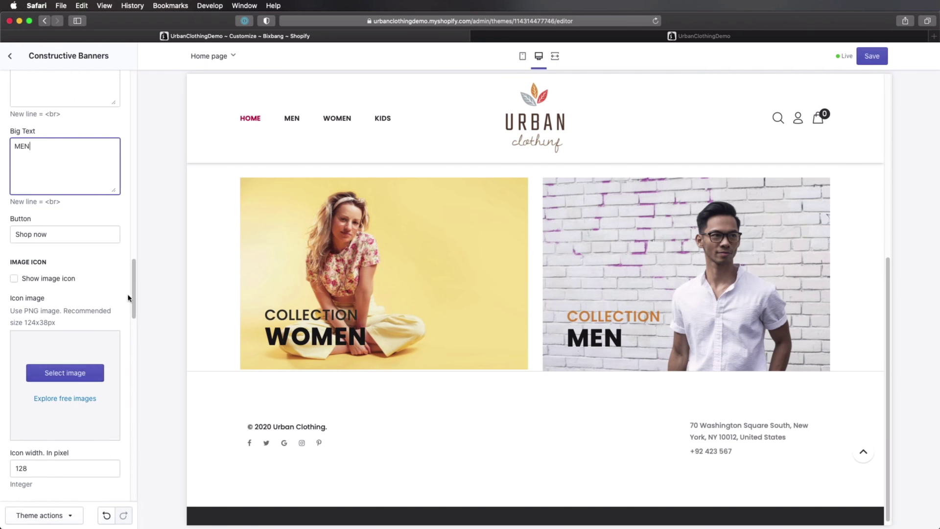
scroll(124, 293, "down", 5)
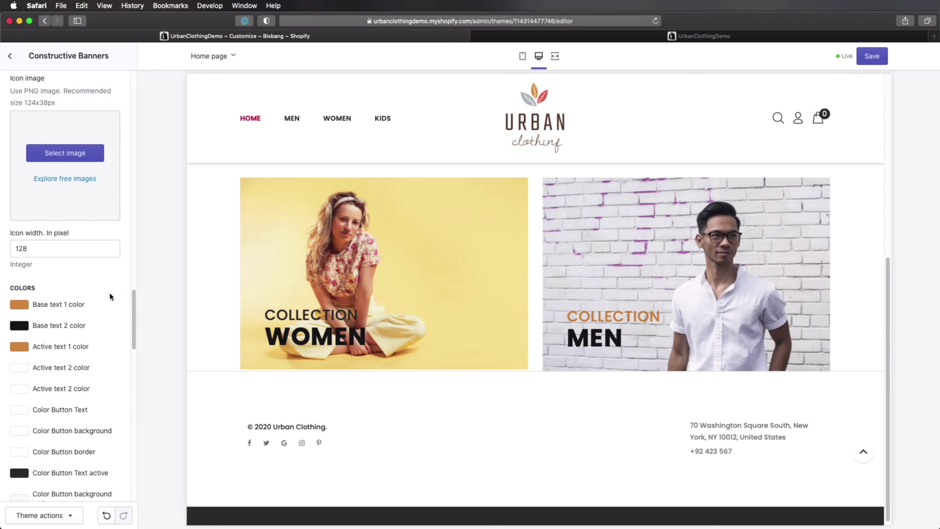
left_click(21, 307)
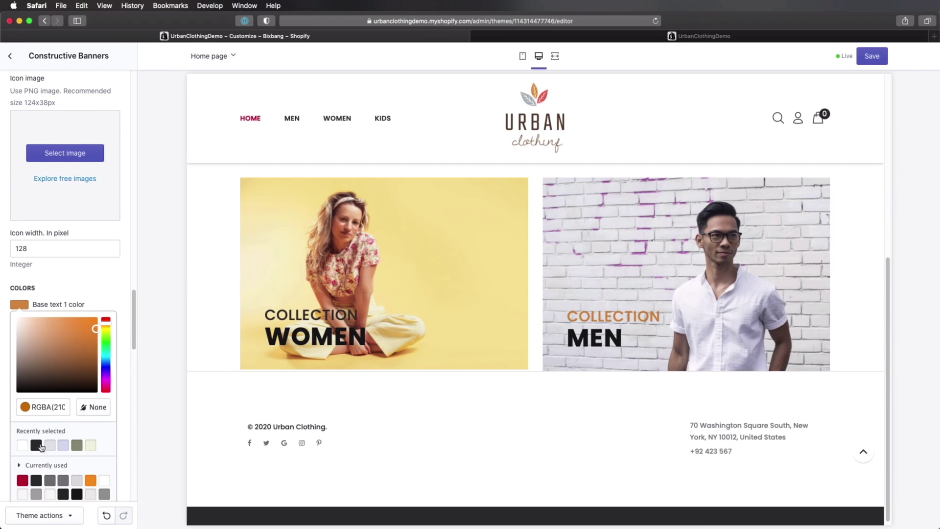
left_click(36, 445)
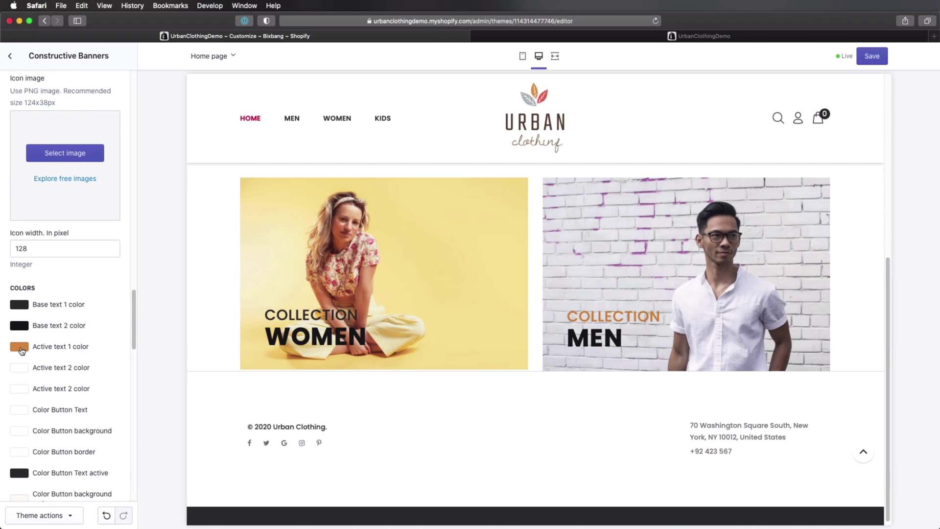
left_click(38, 370)
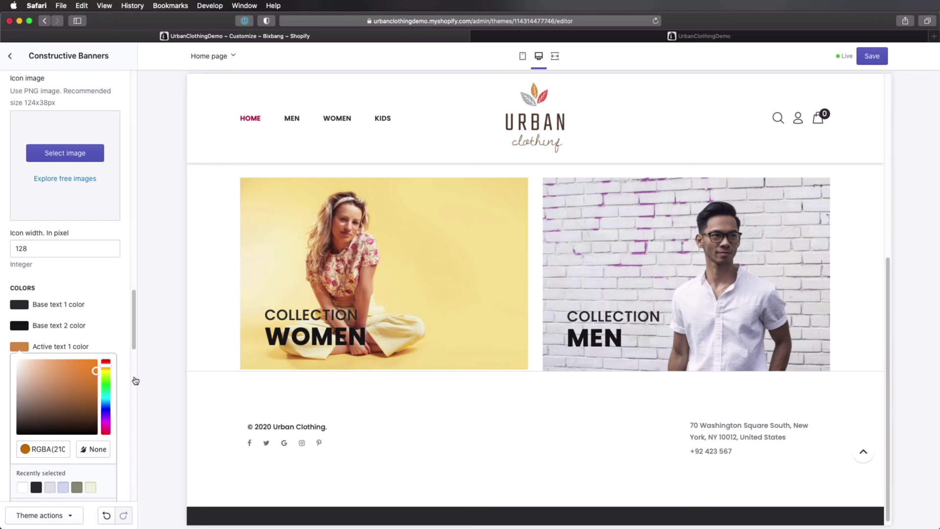
left_click(130, 308)
scroll(104, 332, "down", 10)
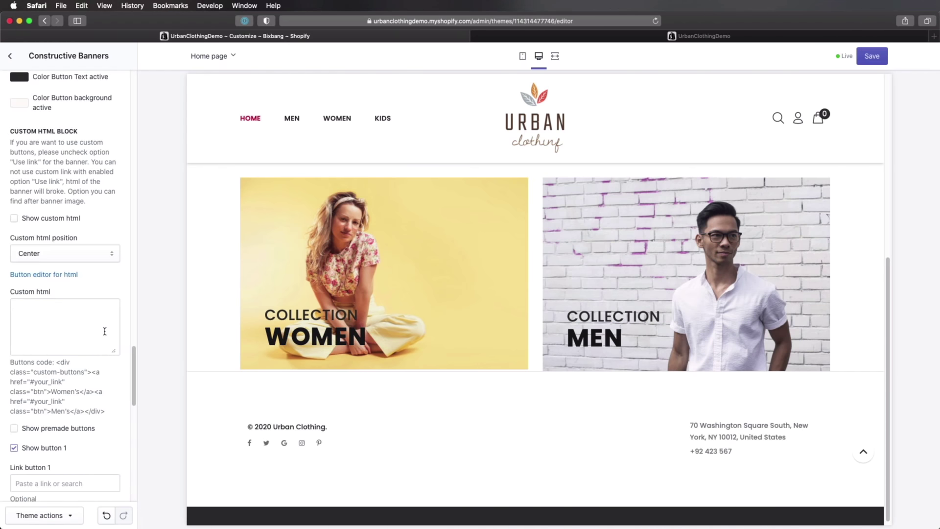
scroll(104, 331, "down", 15)
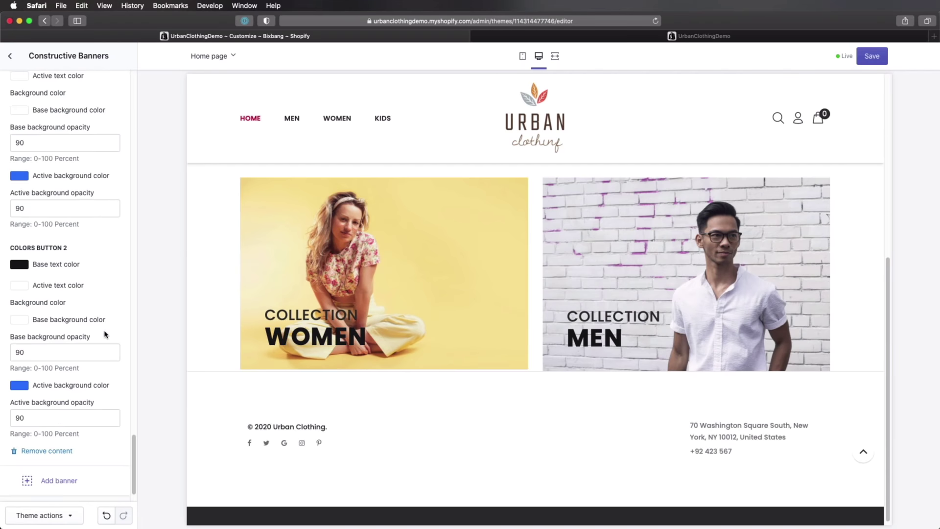
scroll(105, 333, "down", 2)
scroll(104, 330, "up", 20)
Check the hover states of both collection banners in the home page preview and save the theme changes
mouse_move(371, 324)
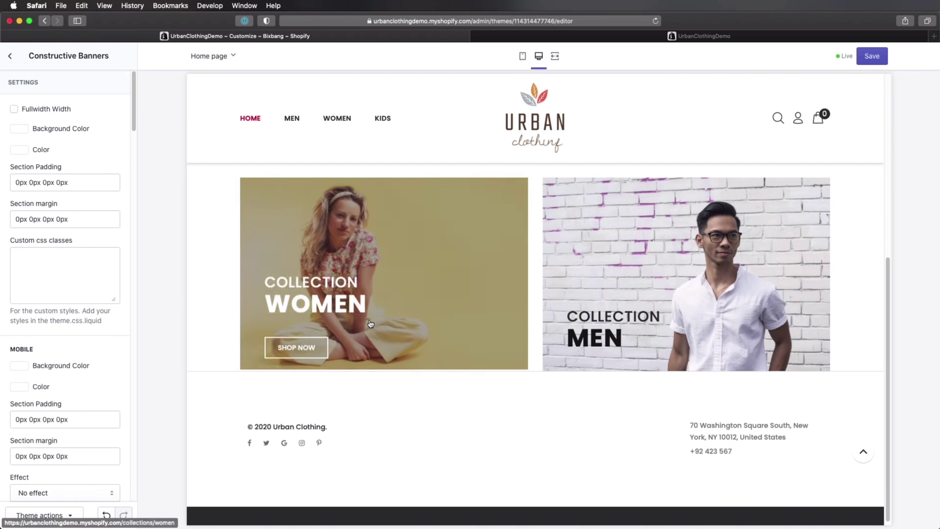
mouse_move(615, 201)
key("super+s")
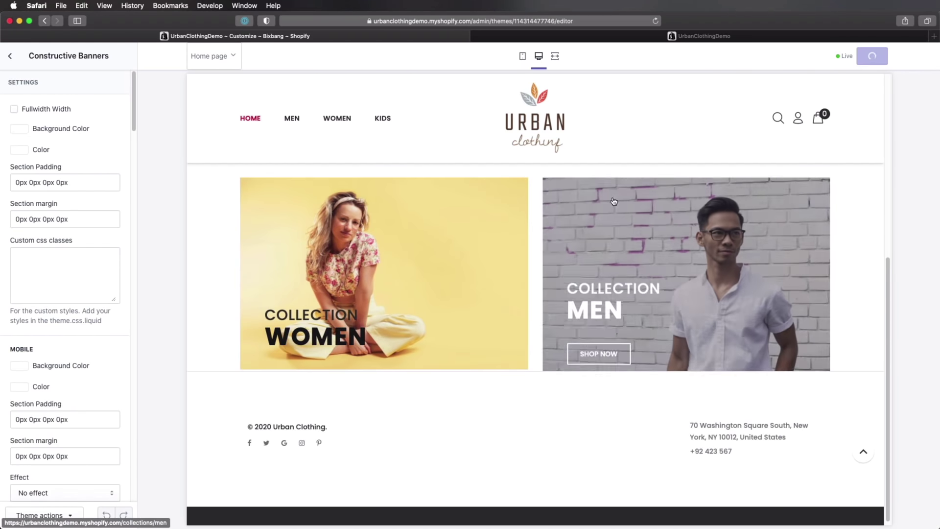
key("super+Tab")
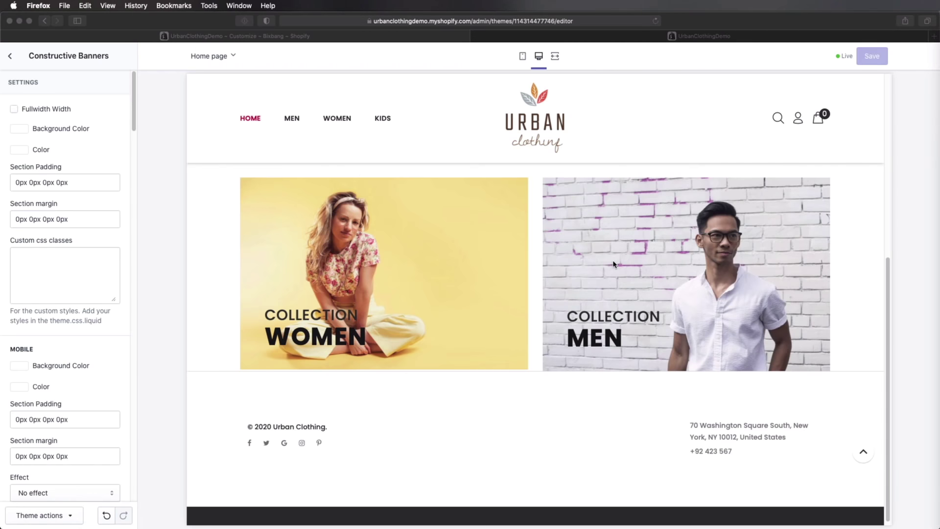
scroll(614, 264, "up", 3)
scroll(669, 373, "down", 3)
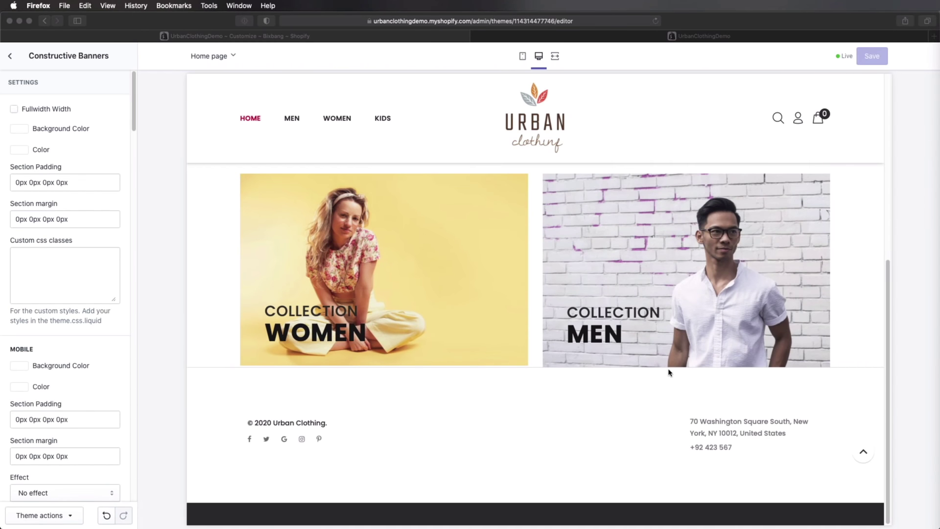
scroll(557, 436, "up", 6)
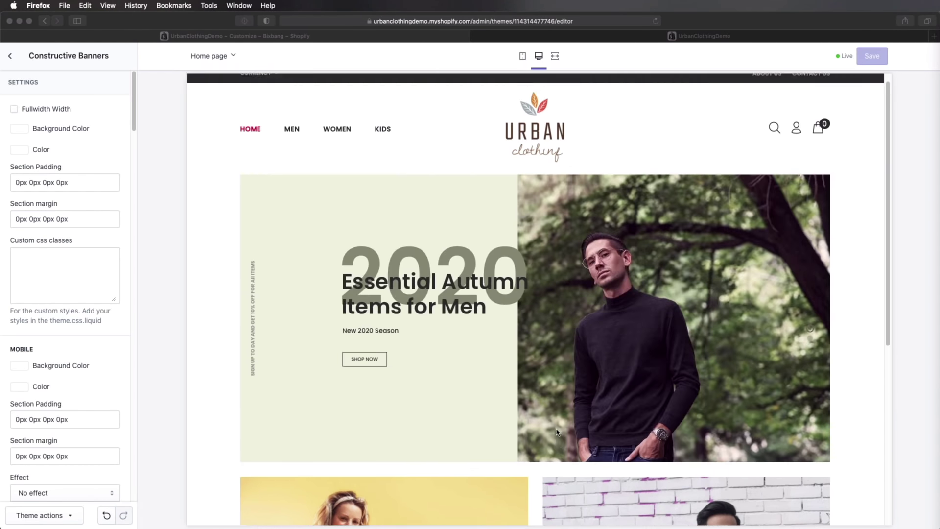
scroll(558, 433, "down", 5)
scroll(557, 432, "down", 1)
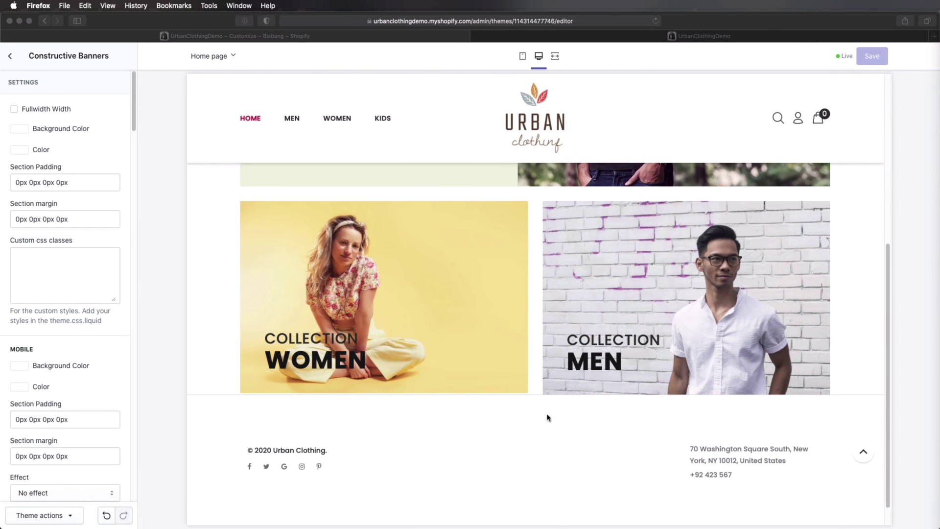
Add a Tabs Horizontal products section to the home page below the collection banners
left_click(10, 56)
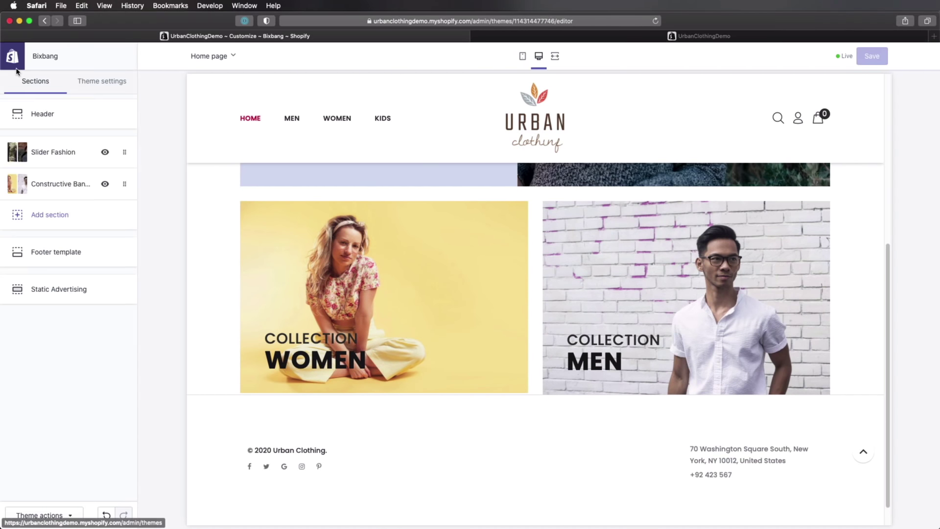
left_click(69, 220)
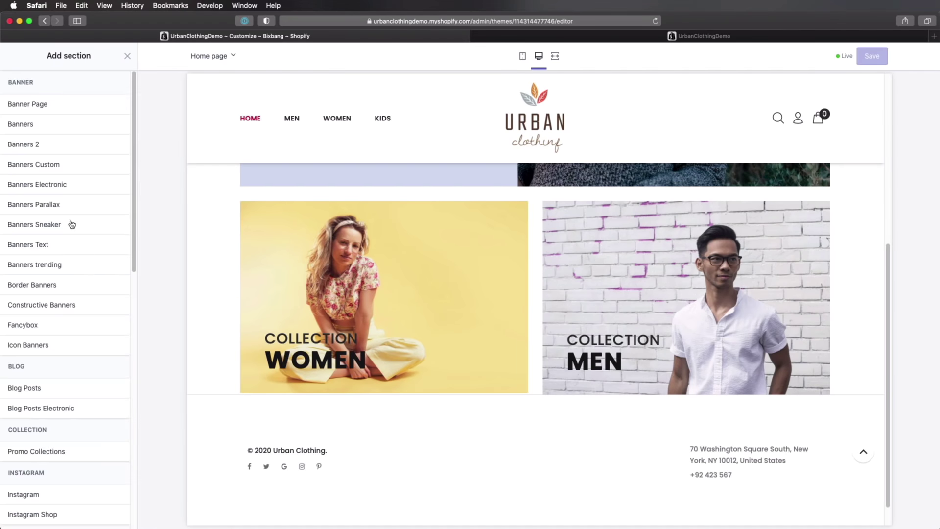
scroll(73, 223, "down", 10)
scroll(75, 223, "up", 1)
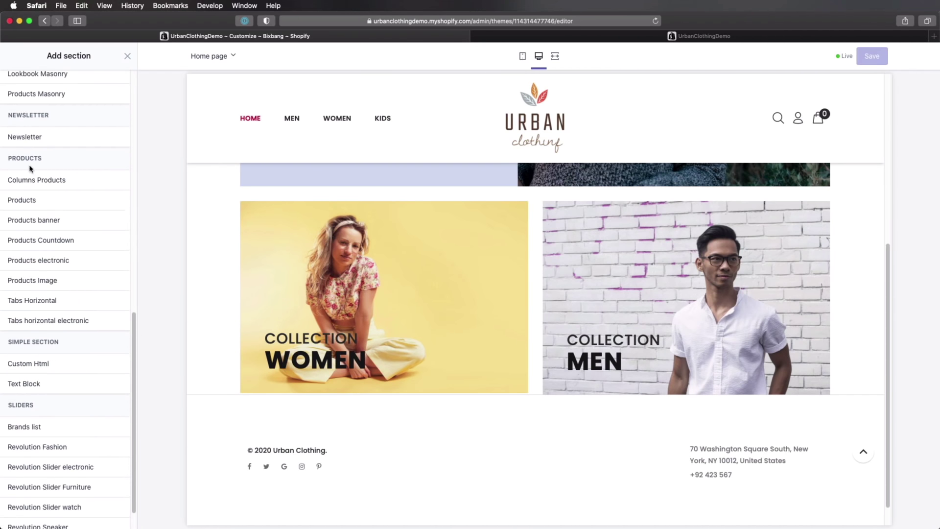
left_click(52, 301)
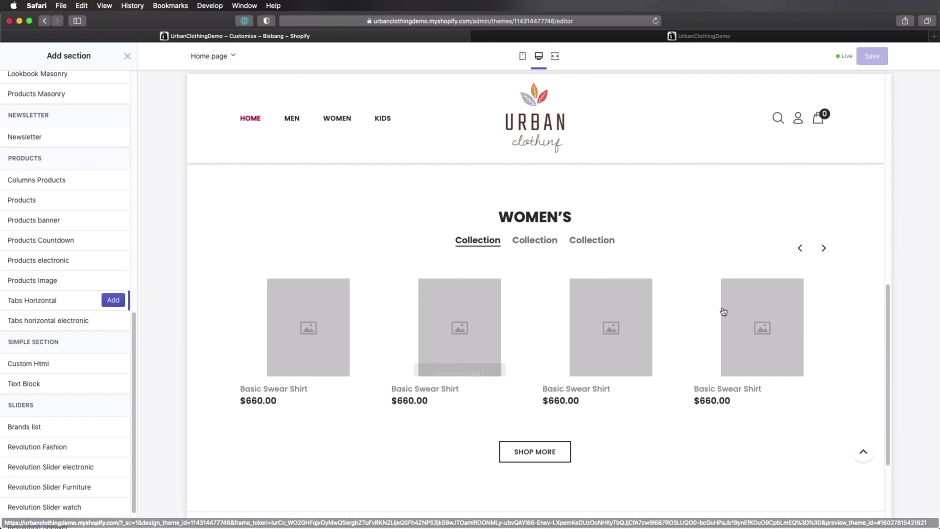
left_click(100, 302)
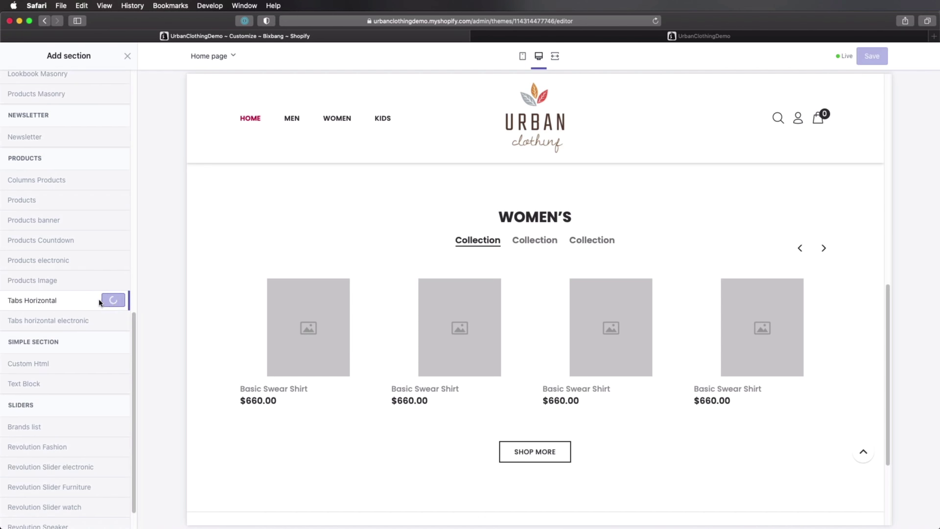
Set the Tabs Horizontal section's Effect to fade-up
scroll(84, 314, "down", 2)
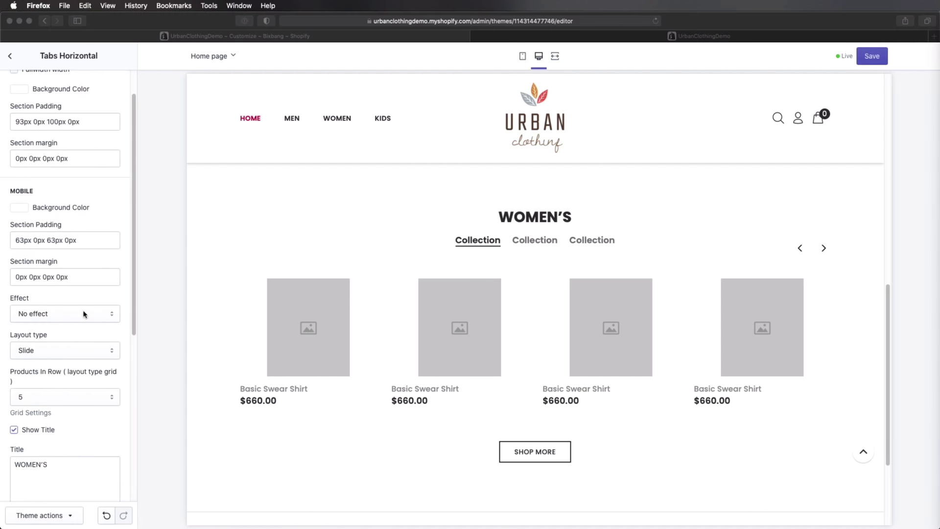
left_click(52, 324)
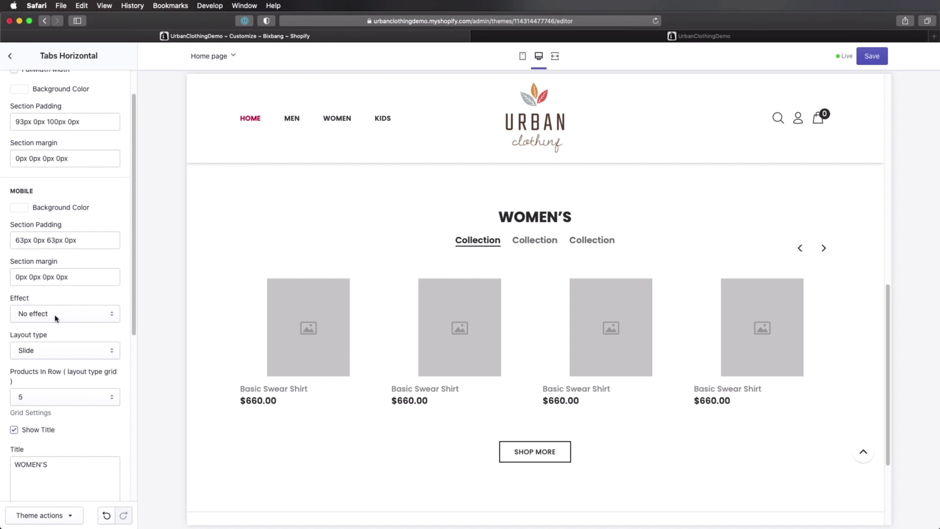
left_click(55, 318)
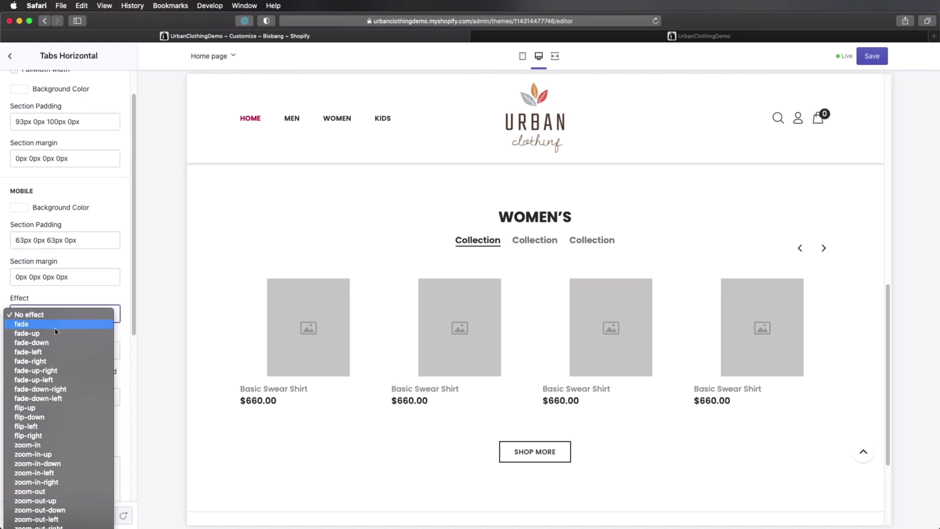
key("Escape")
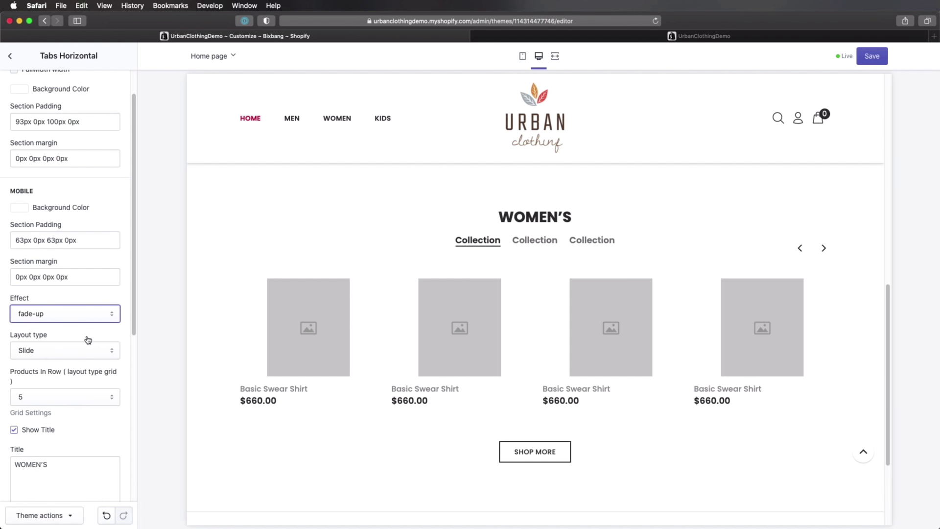
Change the title of the Tabs Horizontal section to PRODUCTS
mouse_move(589, 262)
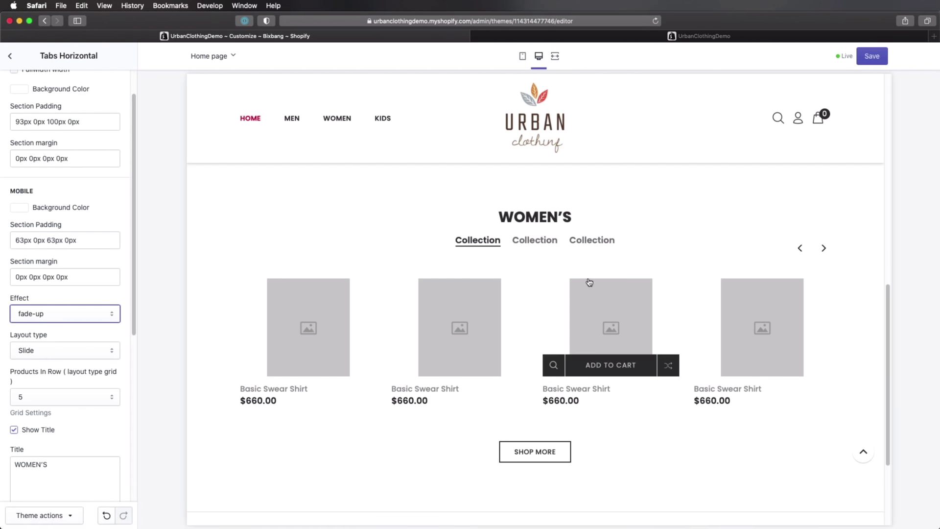
scroll(63, 304, "down", 3)
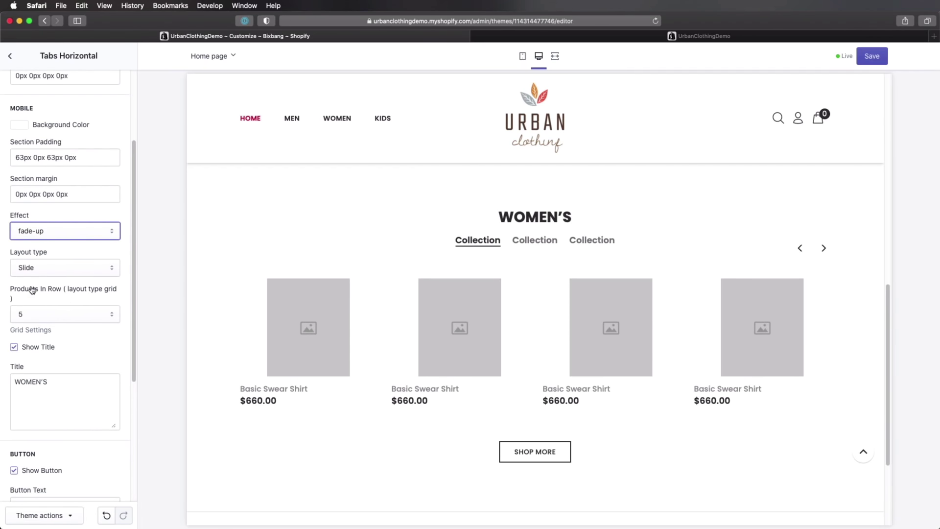
scroll(85, 292, "down", 4)
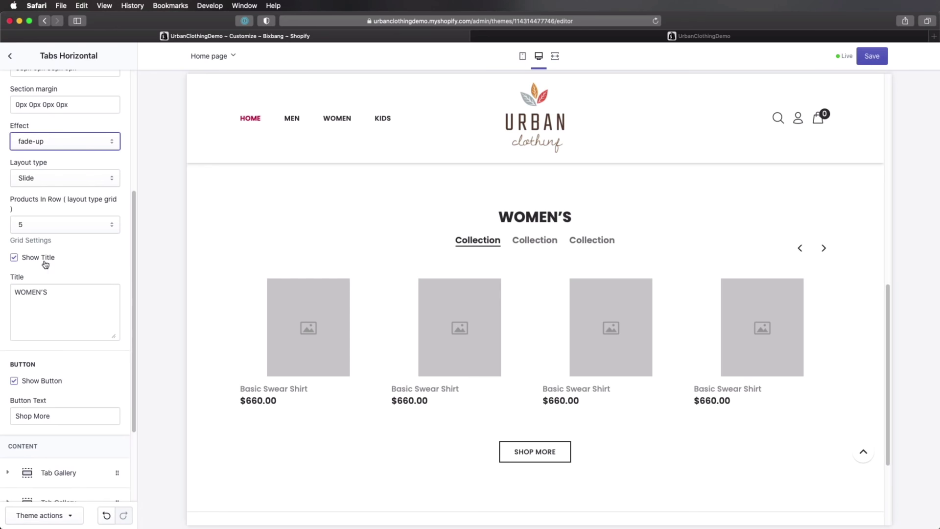
triple_click(62, 304)
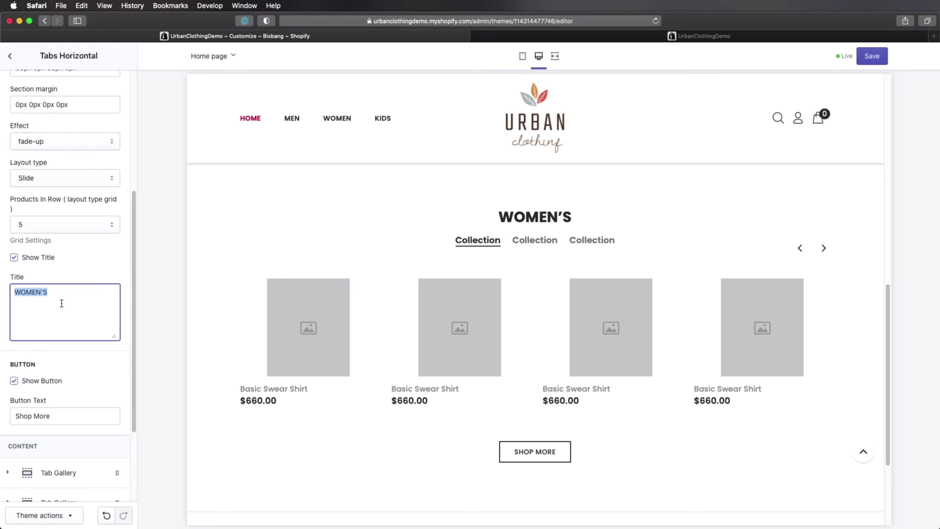
type("PRODUCTS")
Name the section's first Tab Gallery MEN and assign it the Men collection
scroll(61, 303, "down", 5)
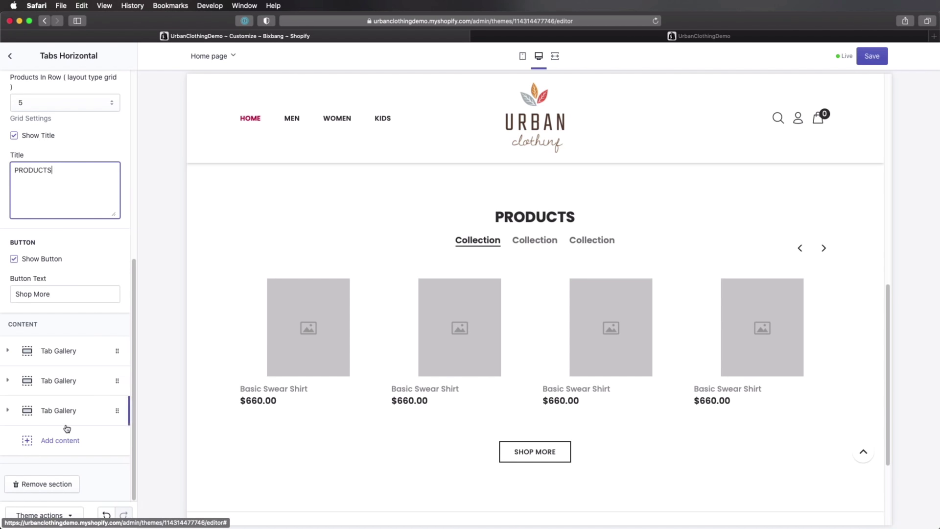
left_click(76, 351)
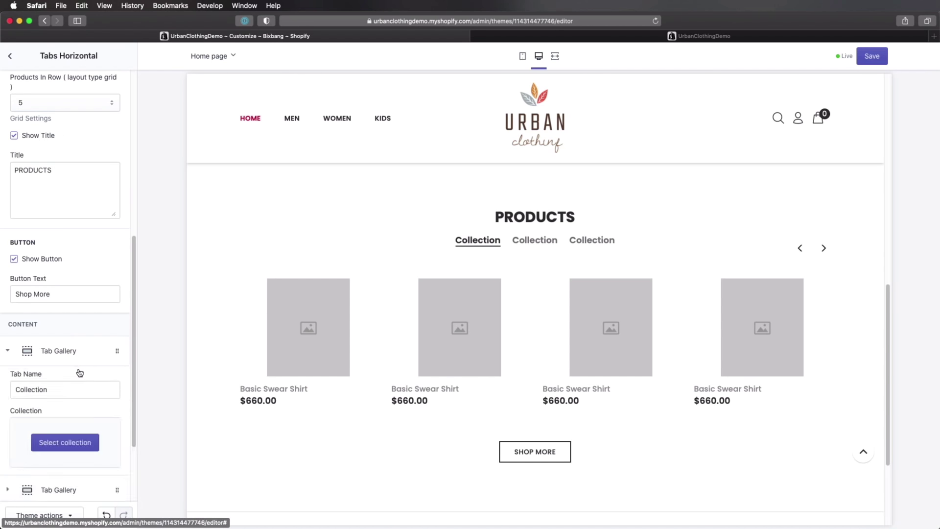
scroll(79, 372, "down", 3)
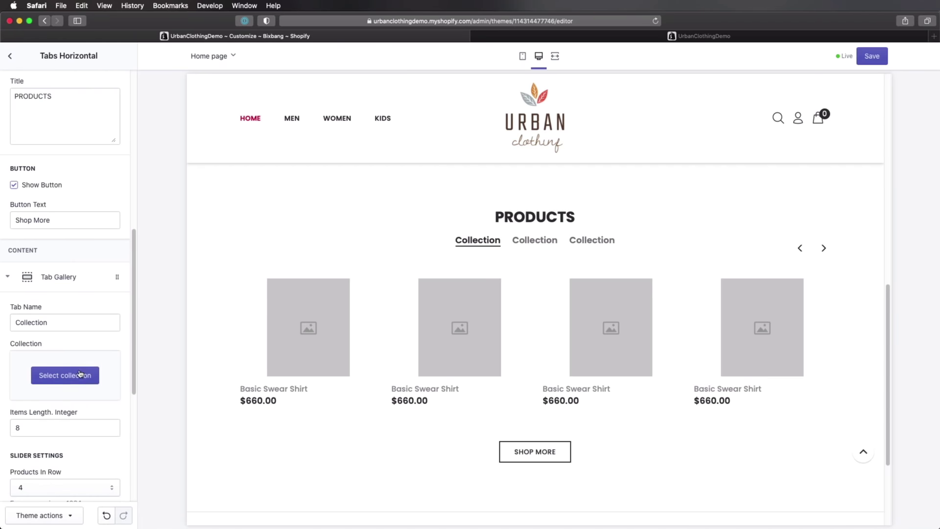
double_click(56, 322)
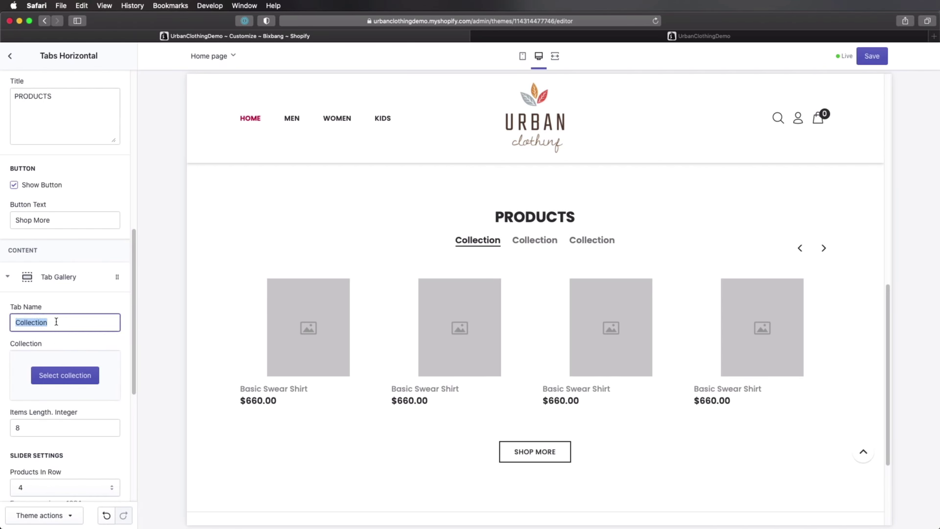
type("MEN")
left_click(91, 372)
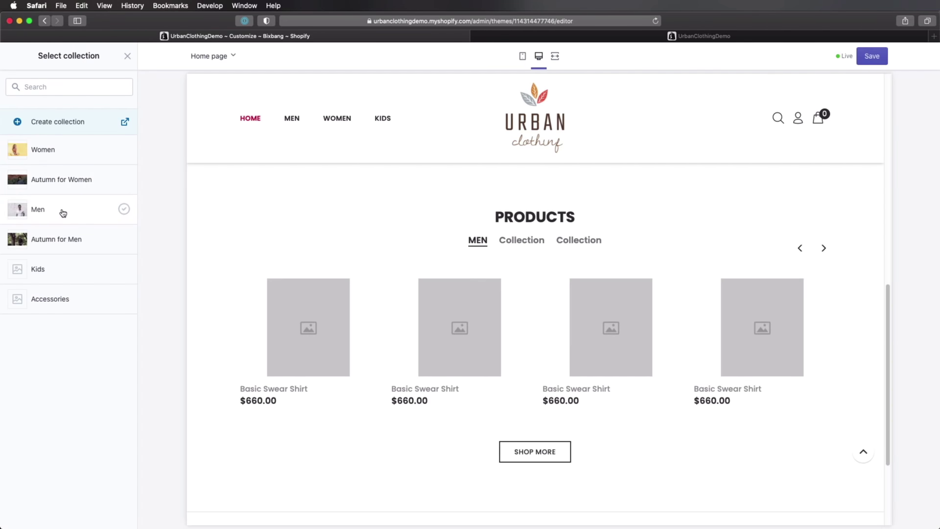
left_click(69, 211)
left_click(117, 516)
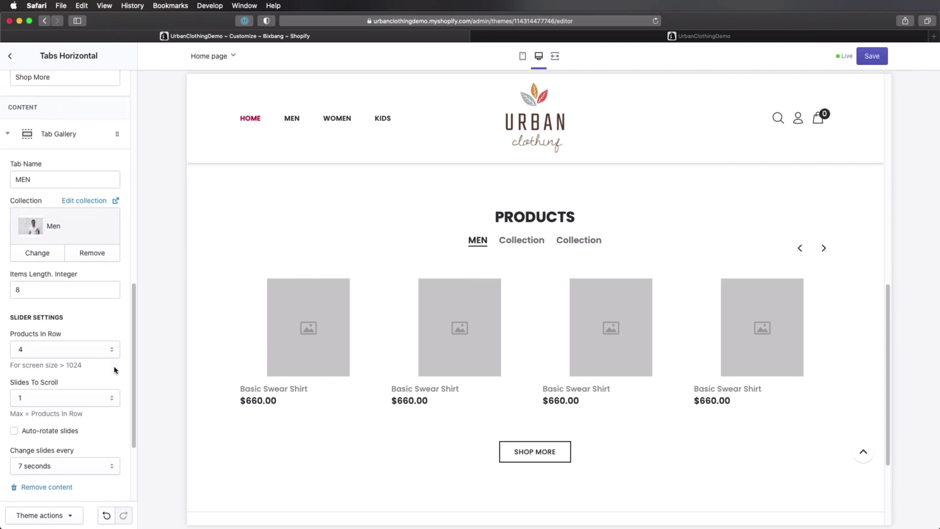
Name the second Tab Gallery Women and assign it the Women collection
scroll(114, 370, "down", 2)
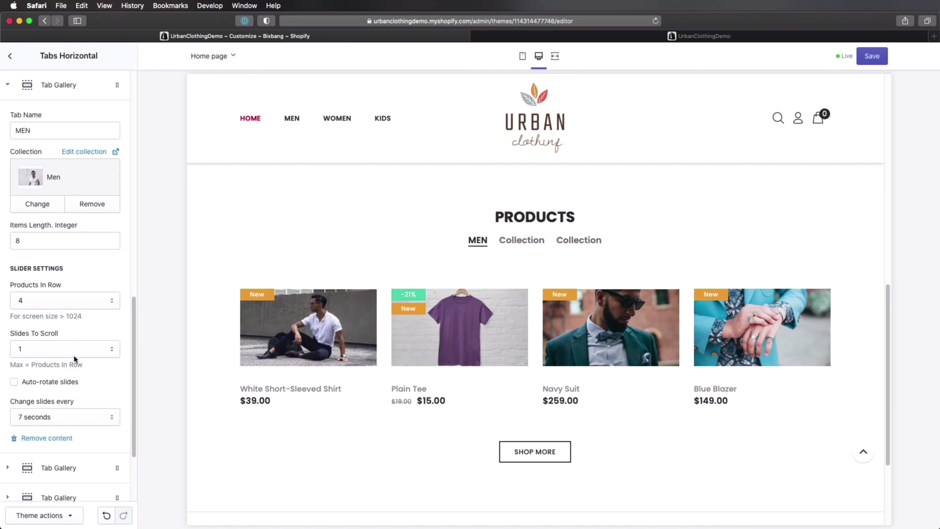
scroll(75, 359, "down", 3)
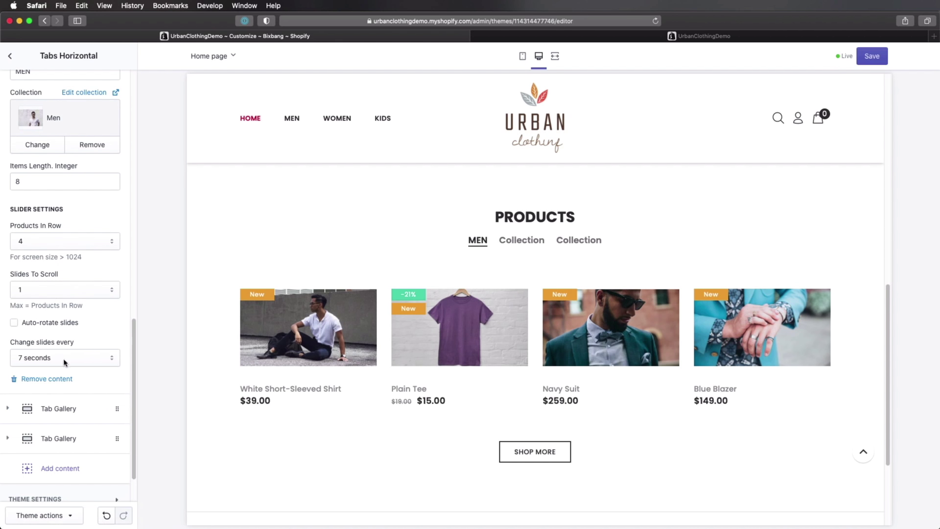
left_click(71, 408)
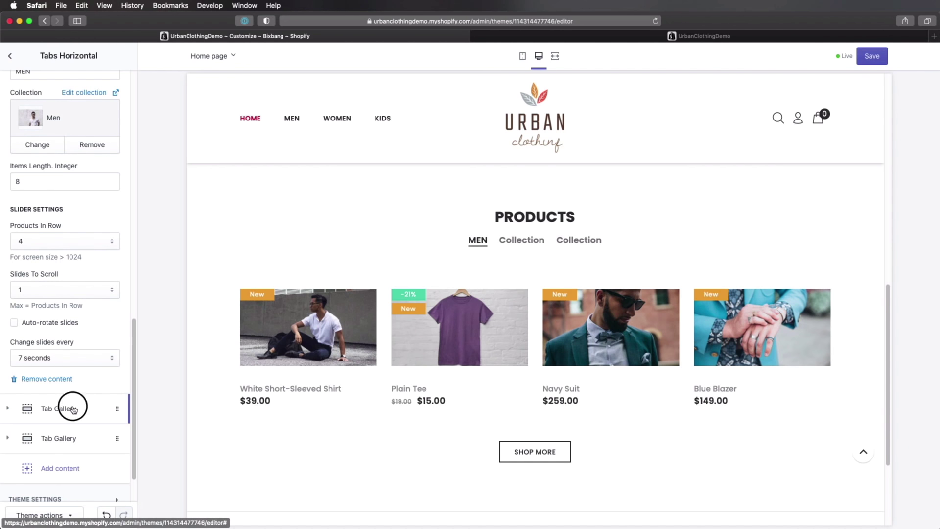
scroll(47, 232, "up", 3)
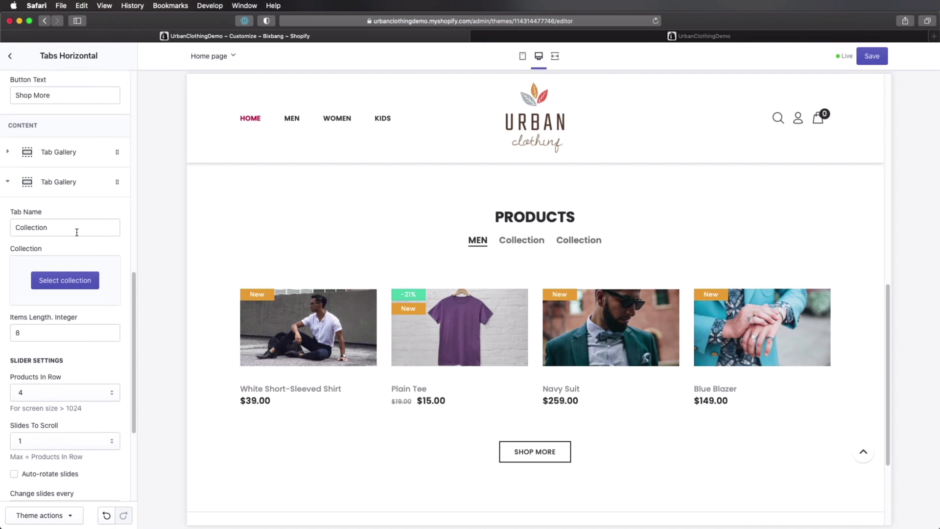
left_click(53, 227)
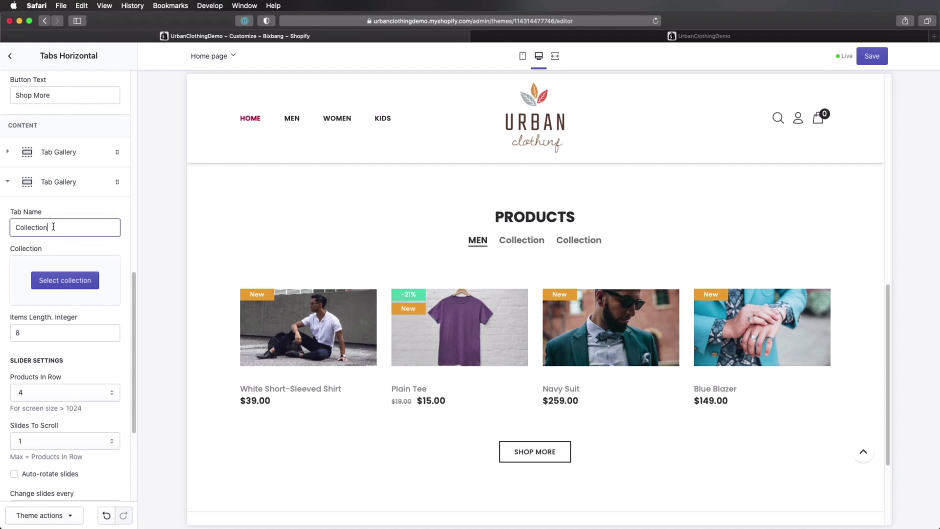
key("super+a")
type("WOMEN")
key("super+a")
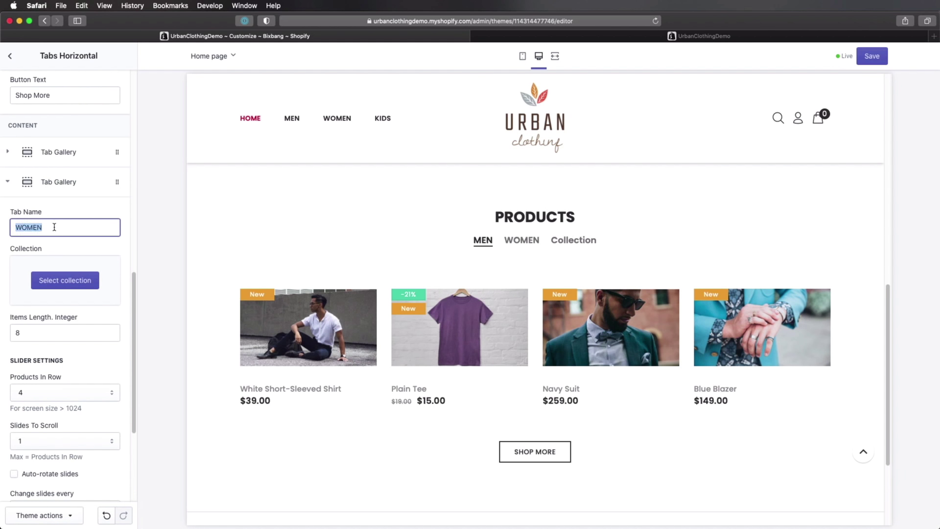
type("Women")
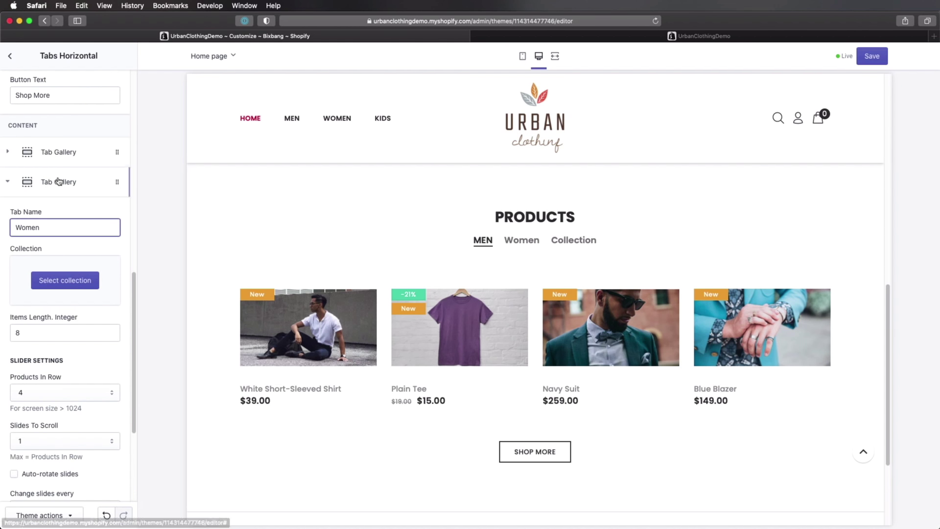
left_click(66, 281)
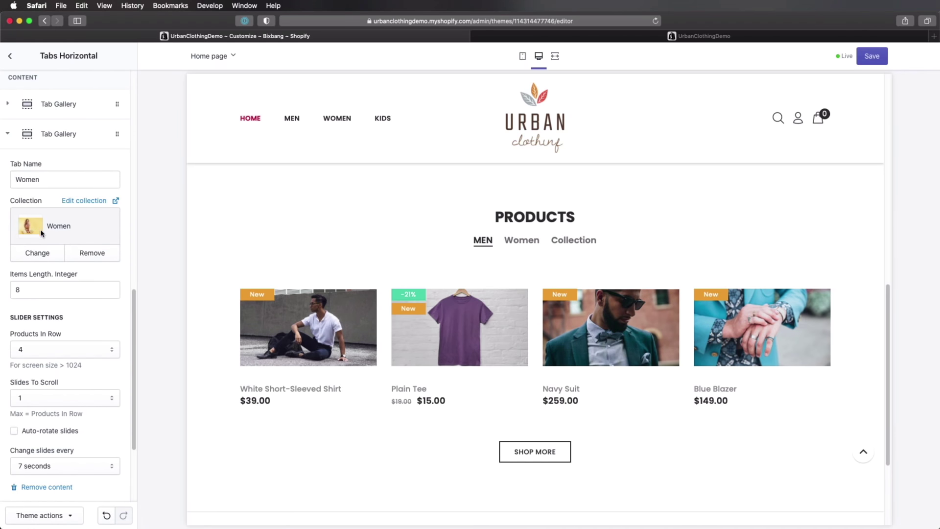
Rename the first Tab Gallery as Men, with only the initial letter capitalized
left_click(81, 105)
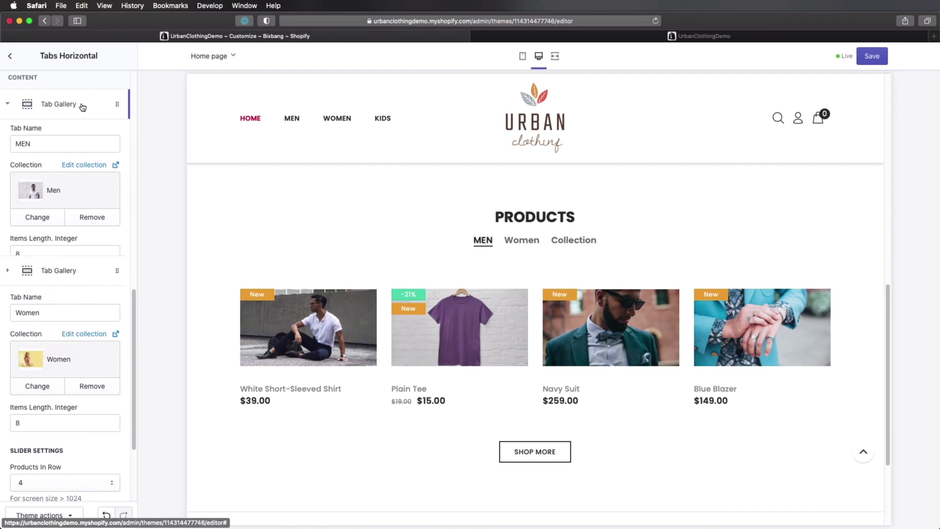
left_click(42, 155)
double_click(42, 155)
type("Men")
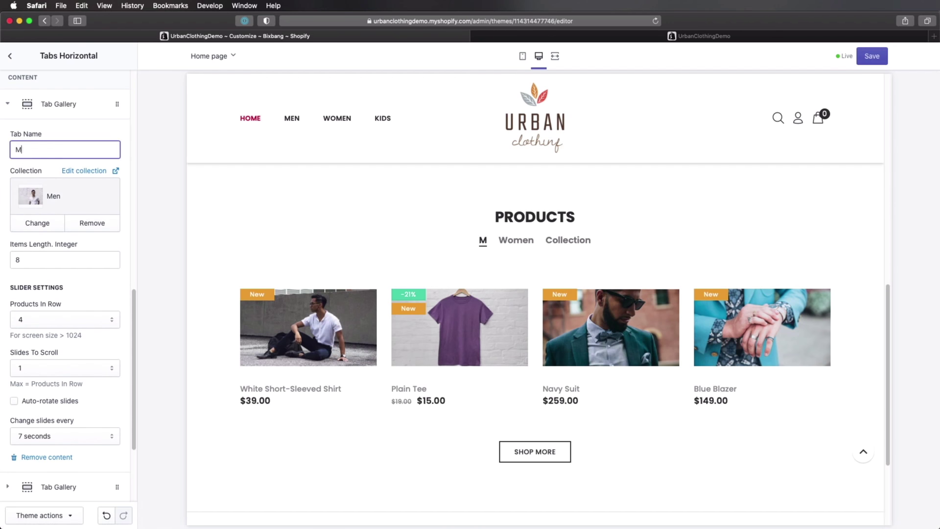
left_click(43, 107)
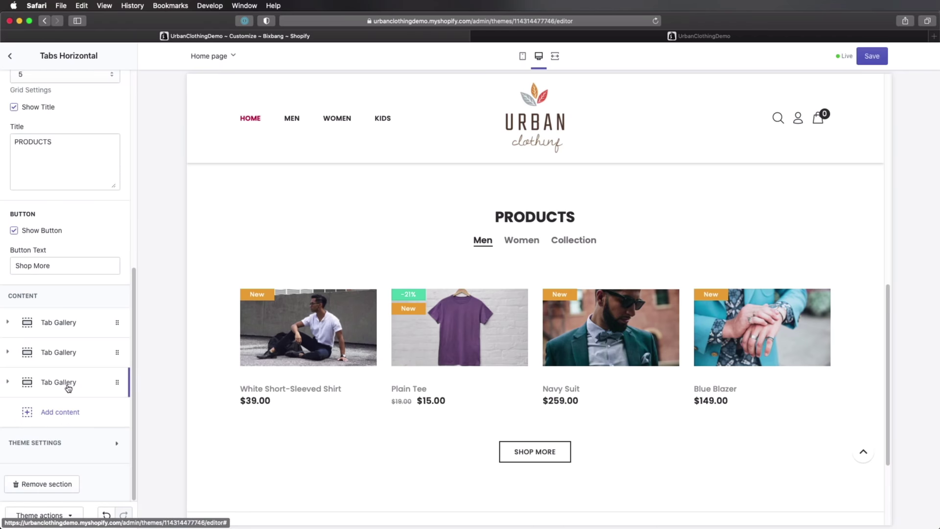
Name the third Tab Gallery Kids and assign it the Kids collection
left_click(69, 384)
scroll(78, 323, "down", 2)
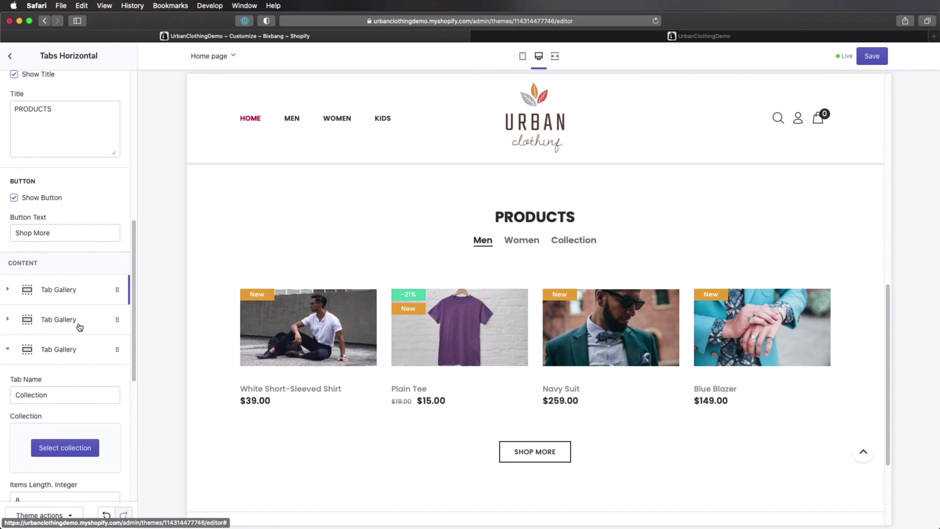
double_click(55, 397)
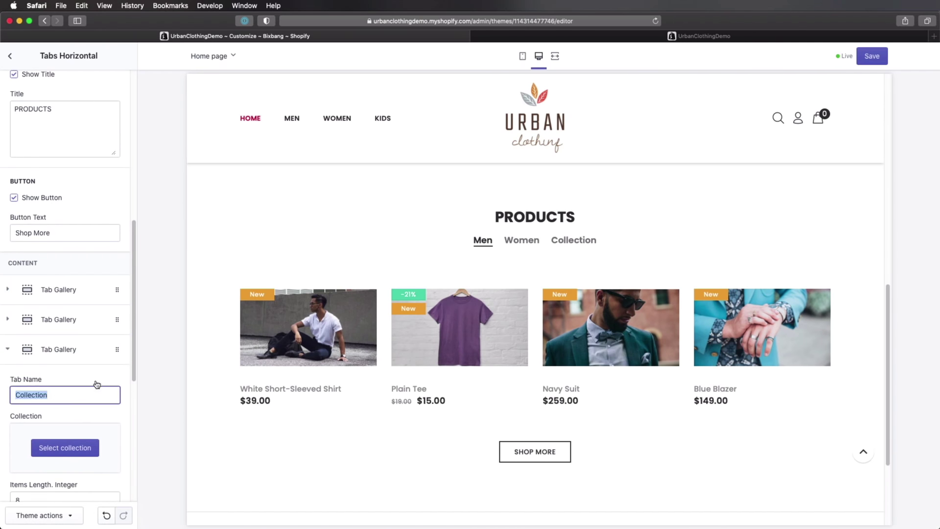
type("Kids")
scroll(96, 385, "down", 4)
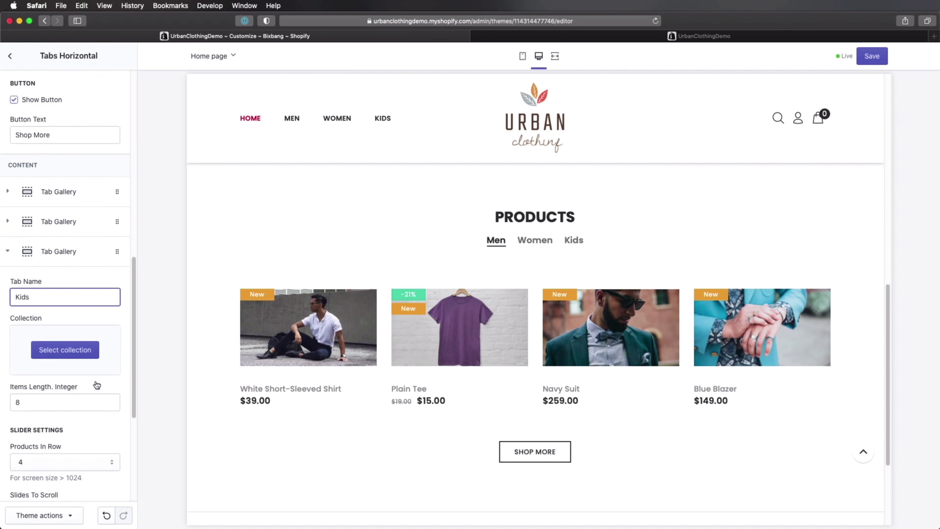
left_click(76, 349)
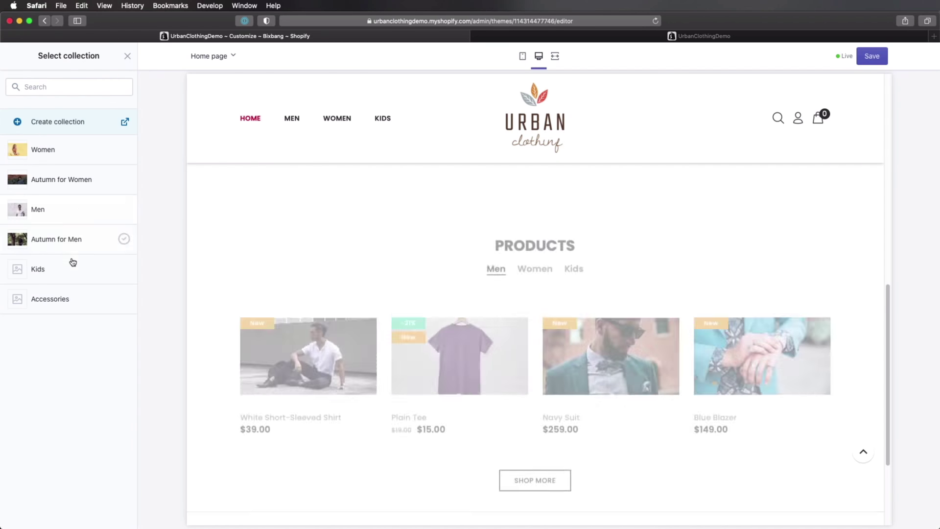
left_click(72, 276)
left_click(117, 515)
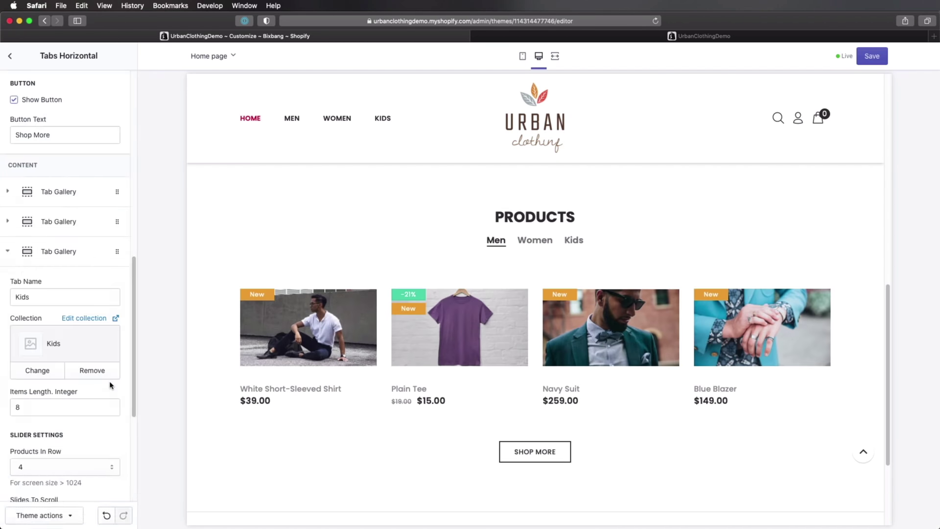
Add a fourth Tab Gallery named Accessories and assign it the Accessories collection
scroll(112, 383, "down", 3)
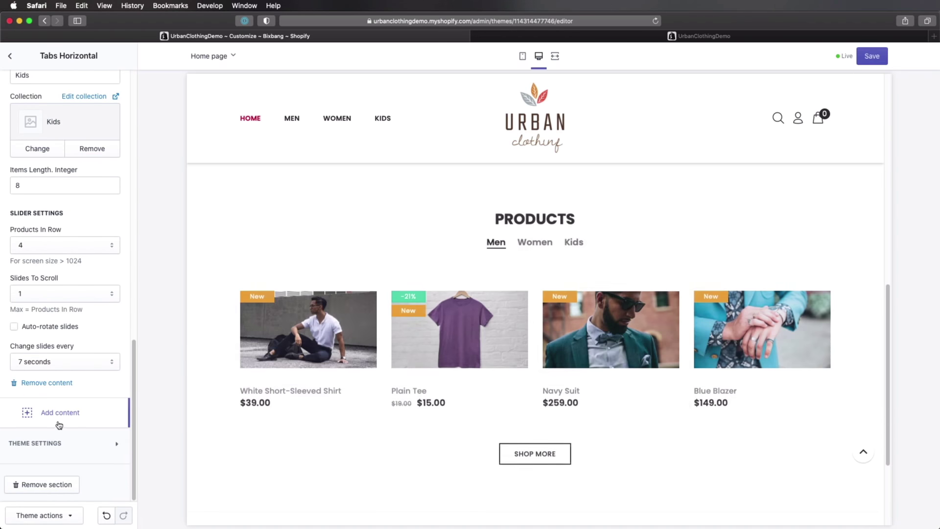
left_click(65, 416)
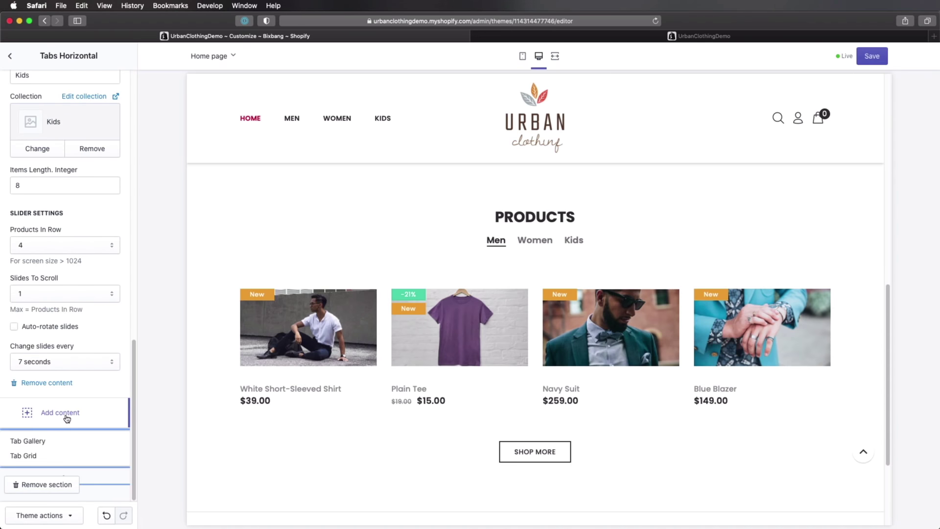
left_click(41, 442)
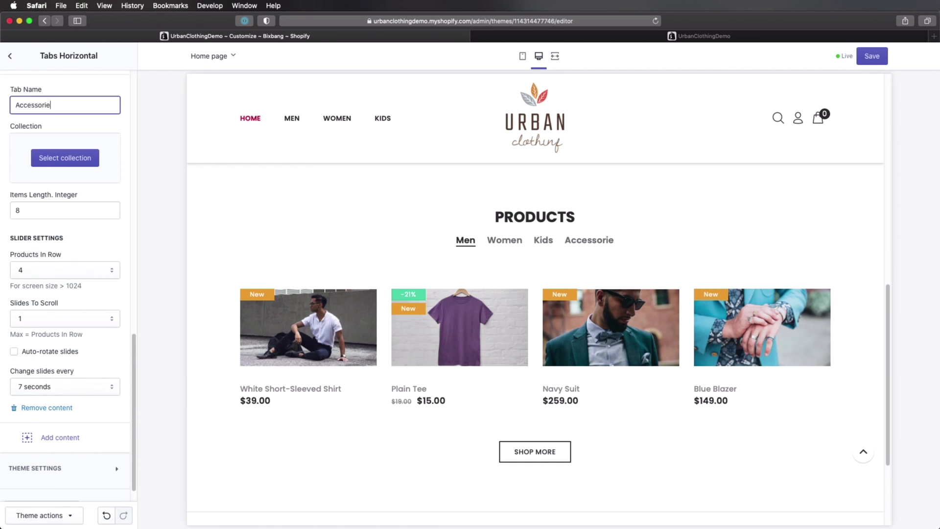
left_click(49, 163)
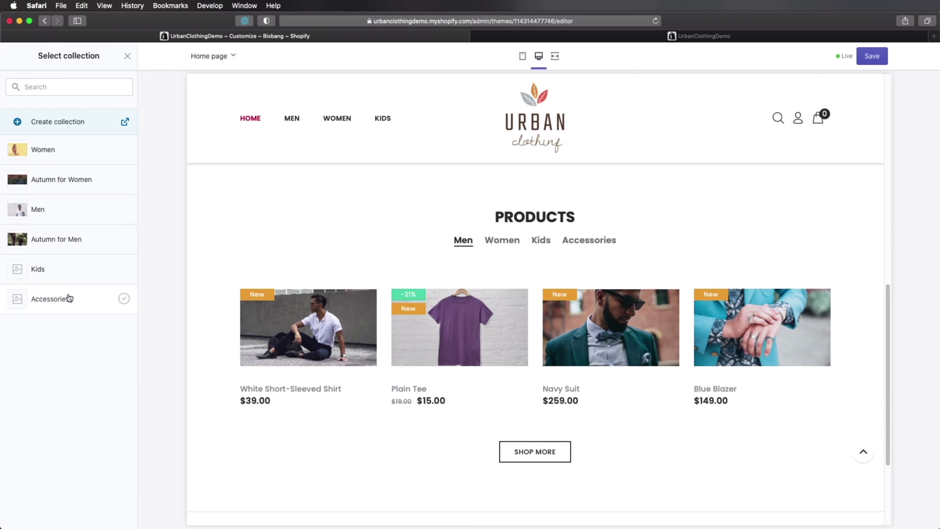
left_click(69, 298)
left_click(113, 513)
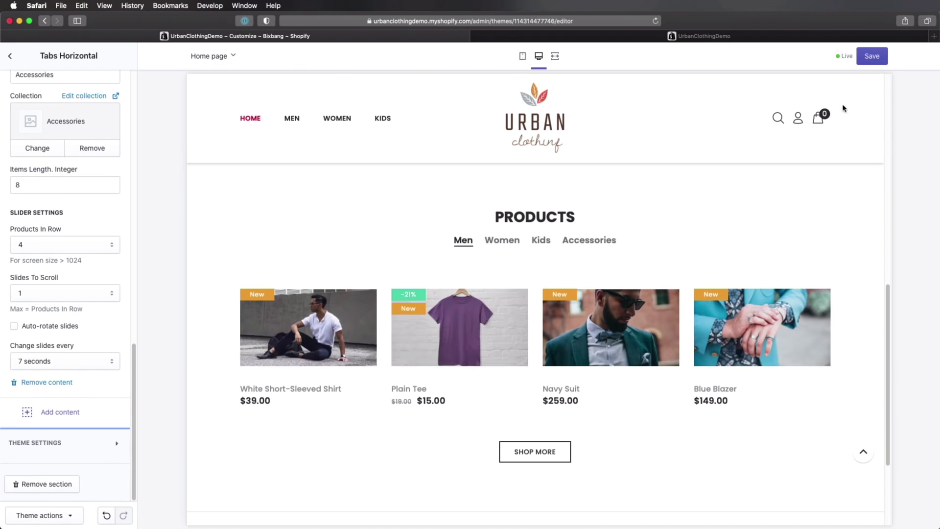
Save the theme changes and look over the slider and collection banners in the storefront preview
left_click(876, 54)
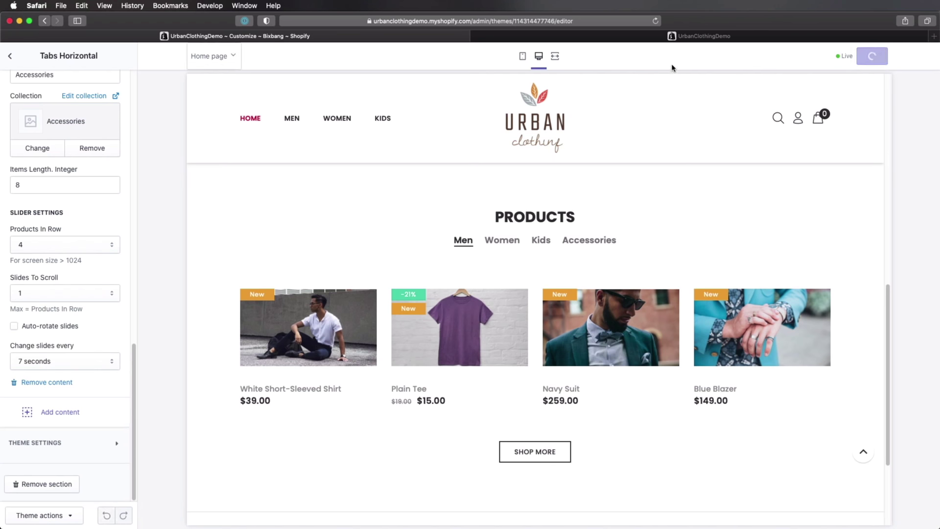
left_click(704, 37)
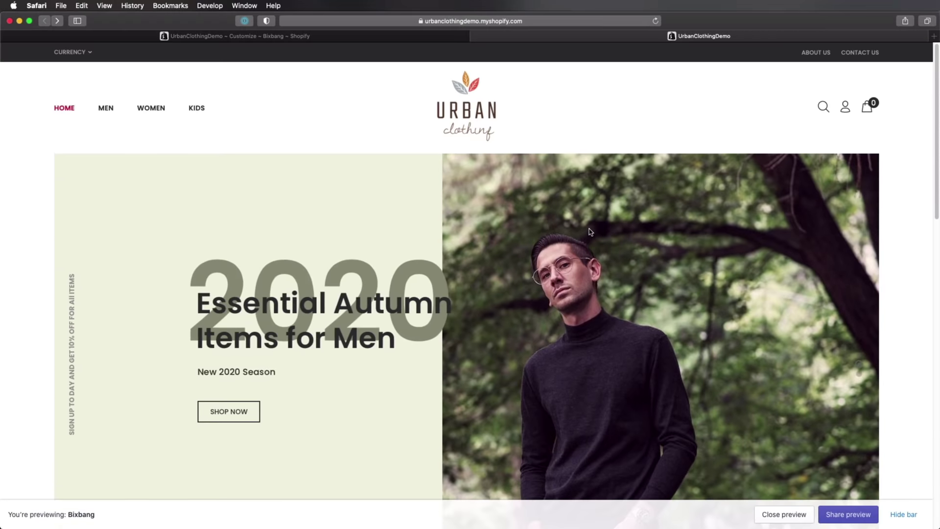
scroll(590, 232, "down", 5)
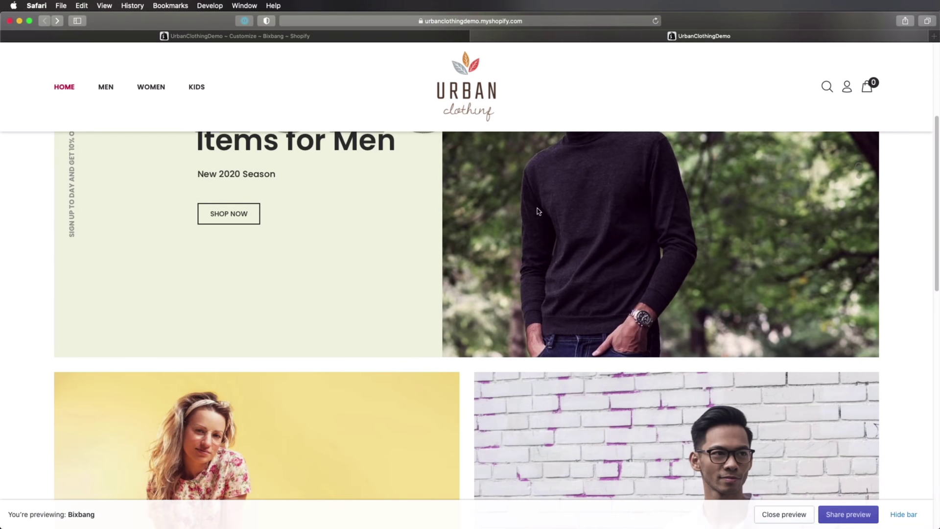
scroll(402, 231, "up", 5)
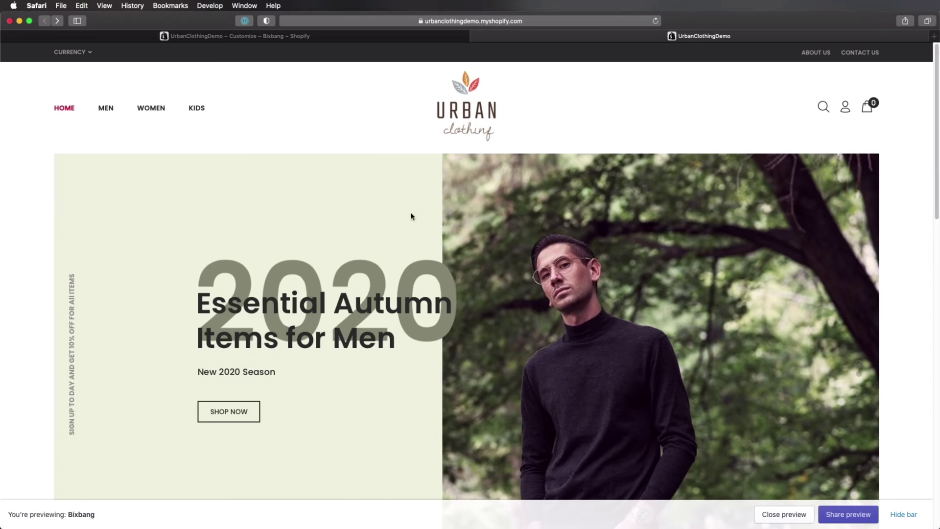
Look over the home page in the storefront preview, including the Women, Kids and Accessories tabs of the Products section
scroll(412, 214, "down", 3)
scroll(400, 219, "down", 3)
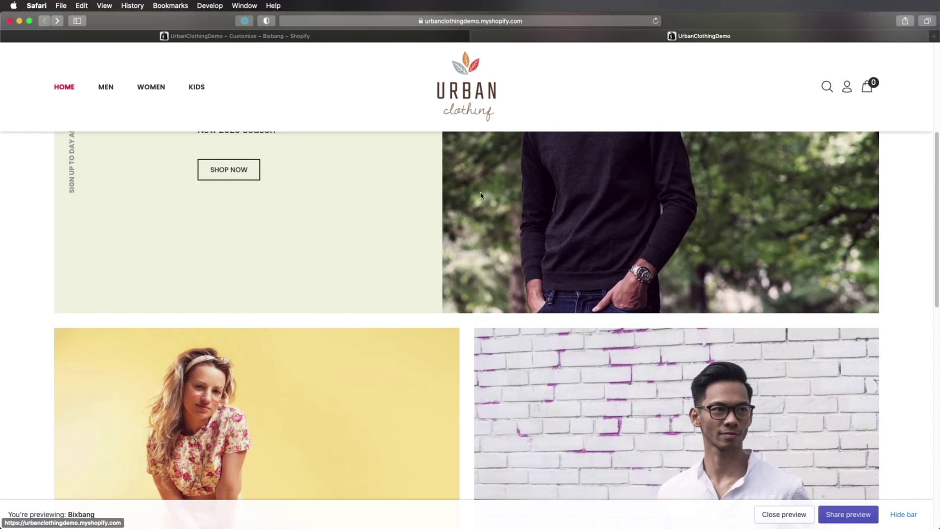
scroll(454, 224, "up", 5)
scroll(440, 230, "down", 3)
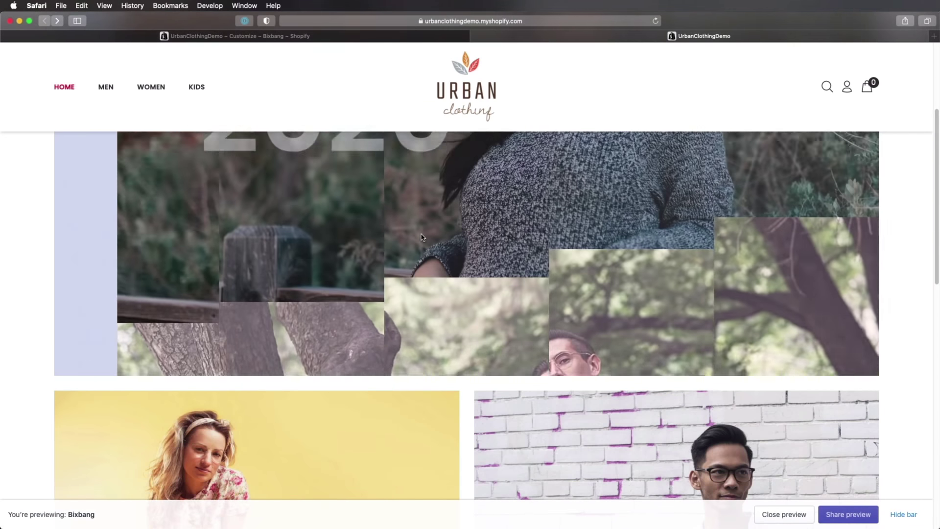
scroll(422, 237, "down", 4)
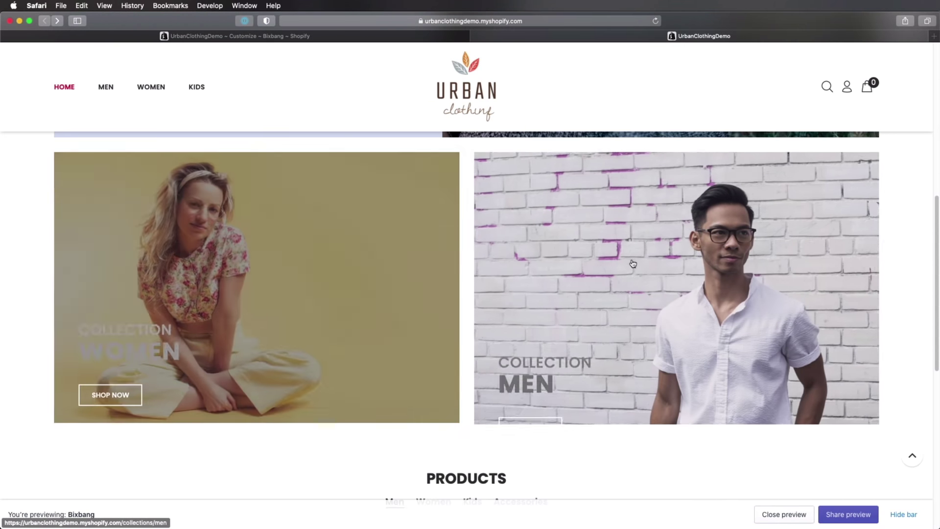
scroll(355, 271, "down", 6)
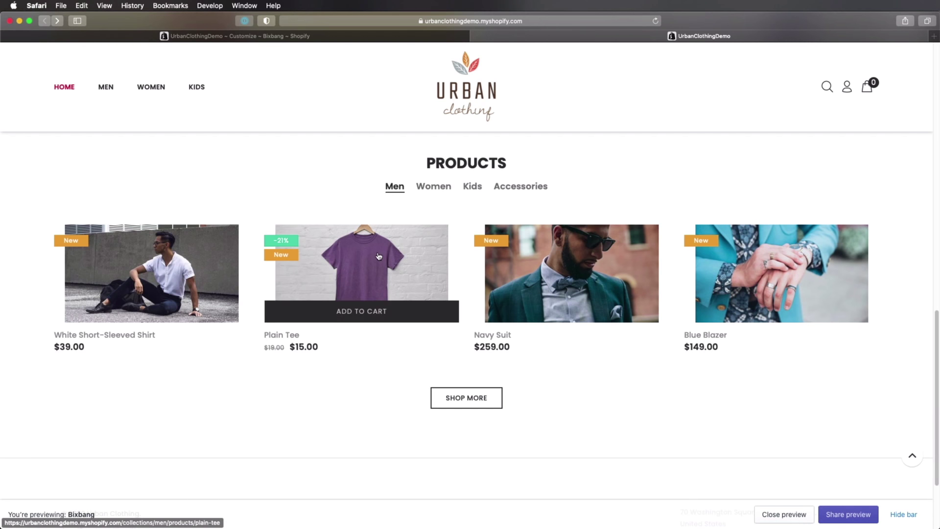
left_click(444, 189)
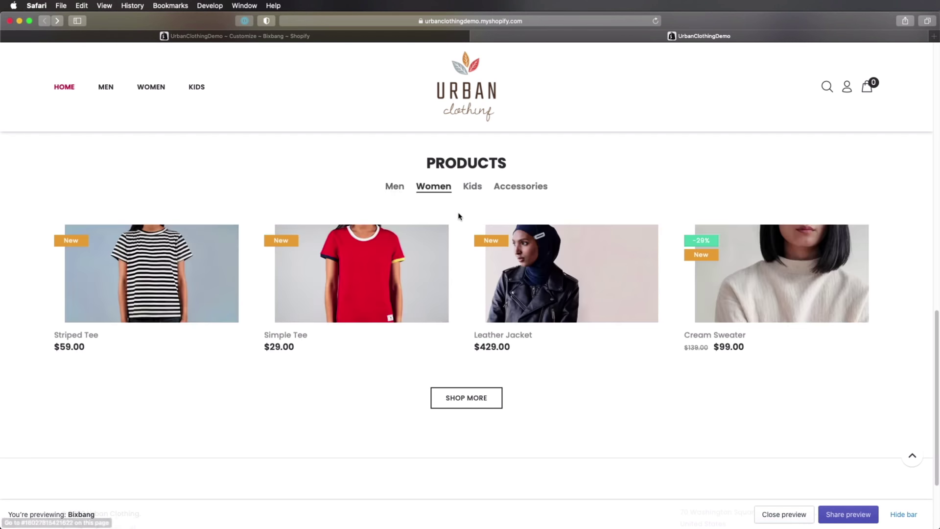
left_click(476, 187)
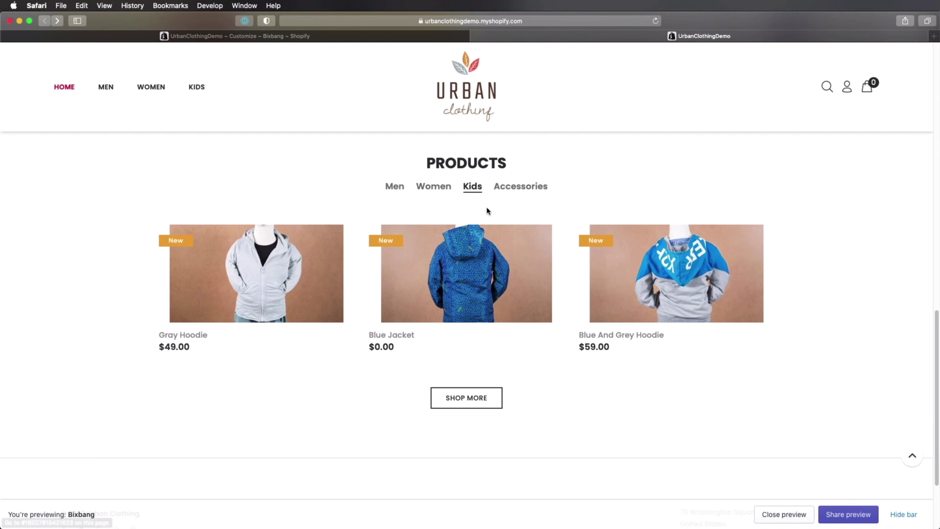
left_click(516, 189)
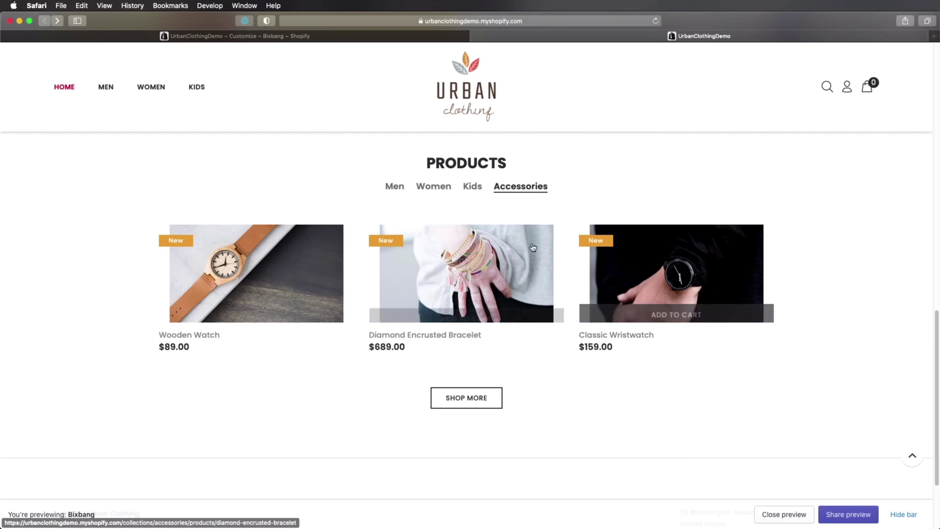
scroll(256, 252, "down", 3)
scroll(262, 292, "up", 3)
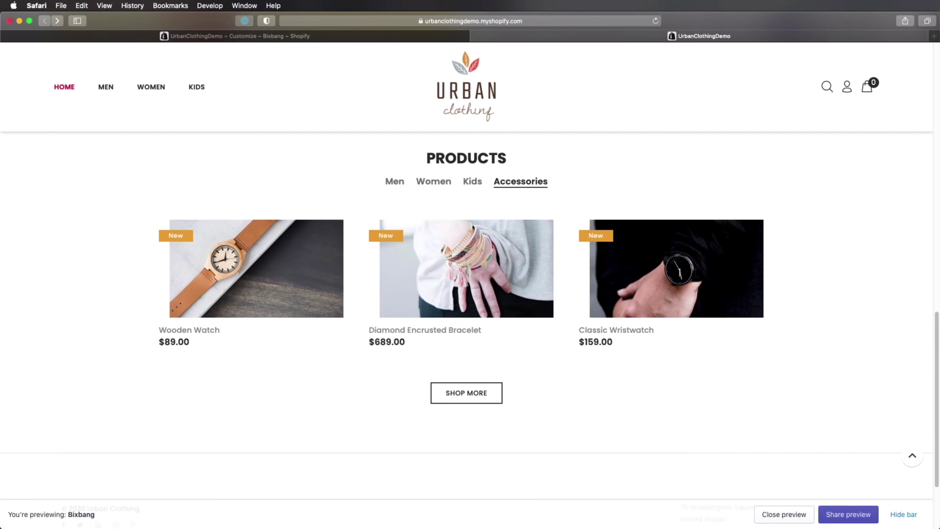
Switch to the clothing store details document in TextEdit and read the list of required homepage features
key("super+Tab")
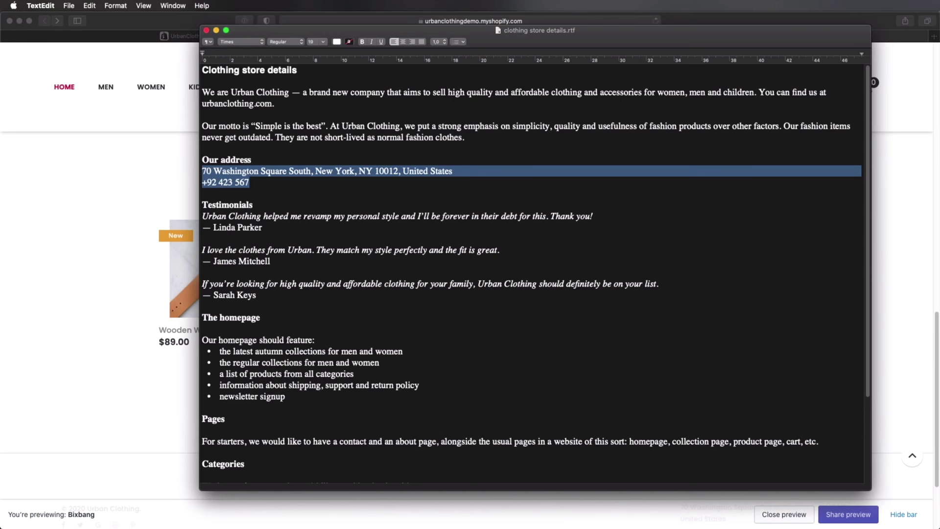
left_click(308, 233)
scroll(354, 265, "down", 3)
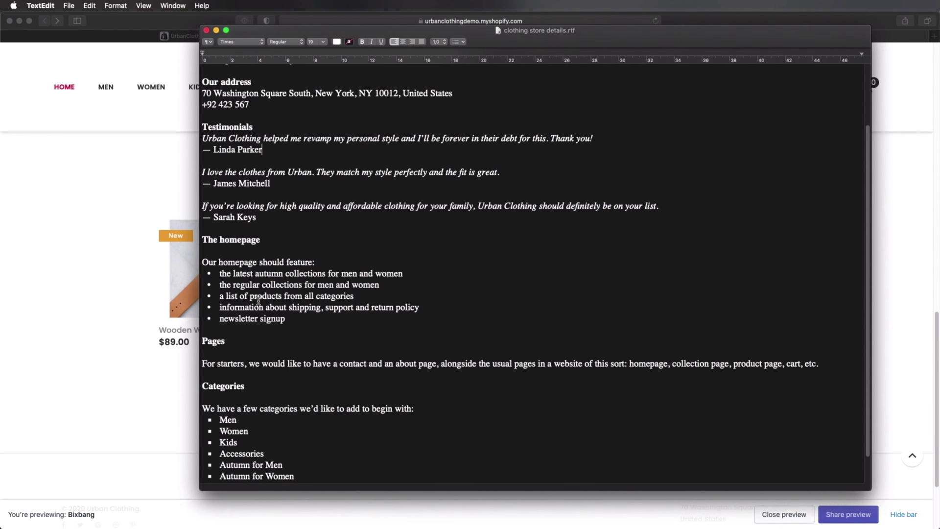
left_click_drag(240, 273, 317, 297)
left_click(286, 319)
left_click_drag(238, 307, 391, 309)
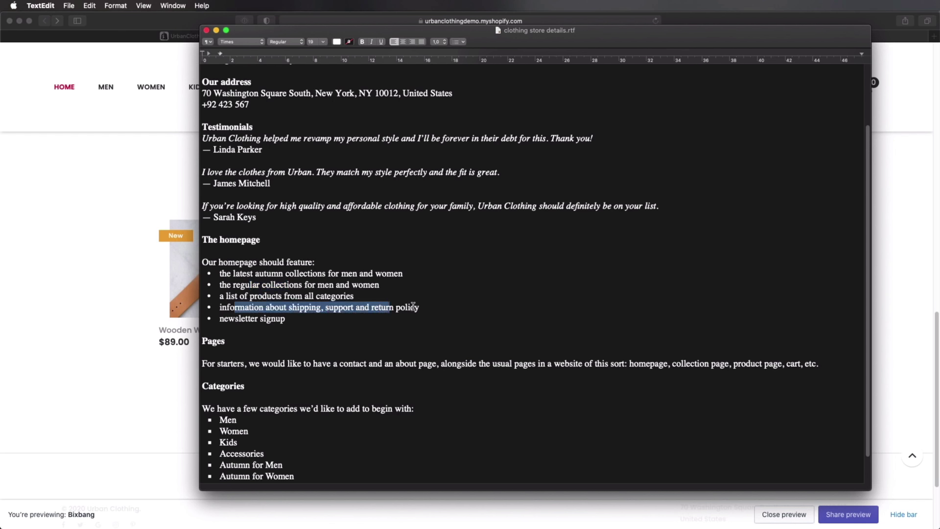
left_click(414, 308)
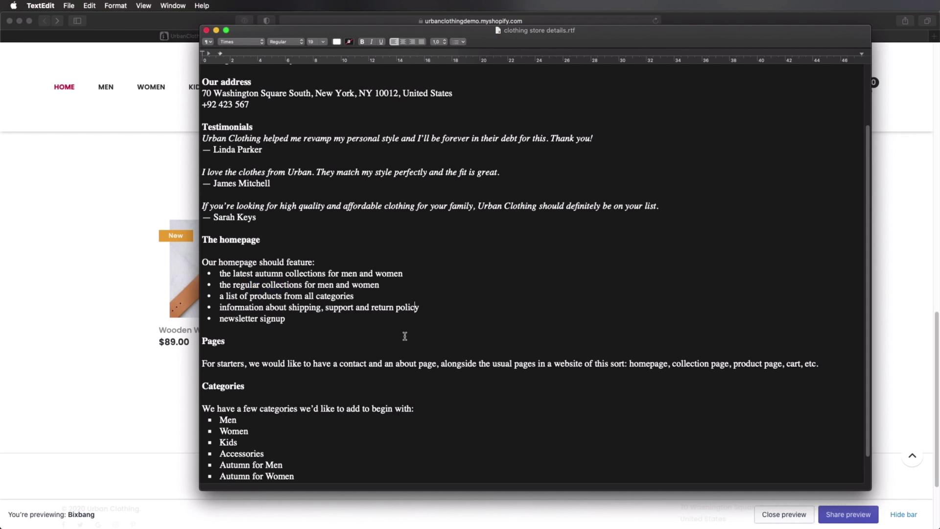
Return to the Shopify theme editor in Safari and add an Icon Banners section to the home page
left_click(125, 211)
left_click(283, 39)
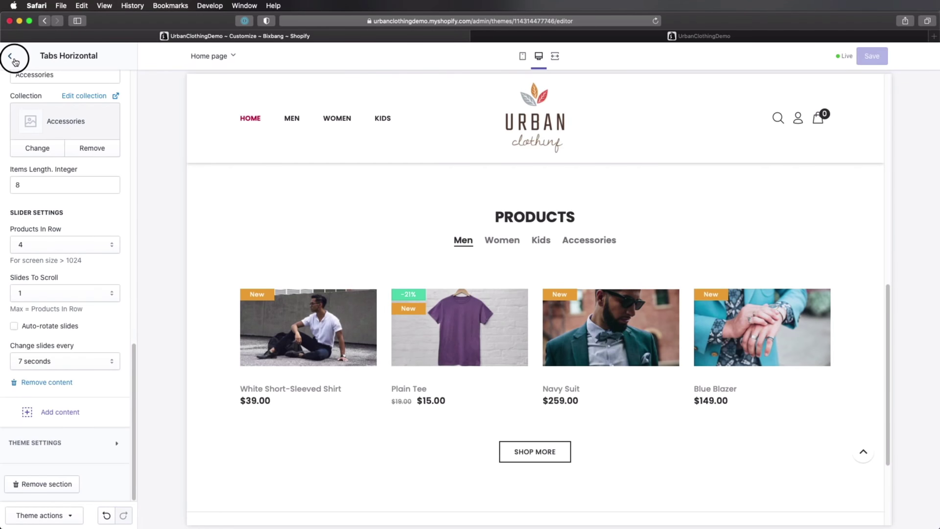
left_click(10, 56)
left_click(93, 246)
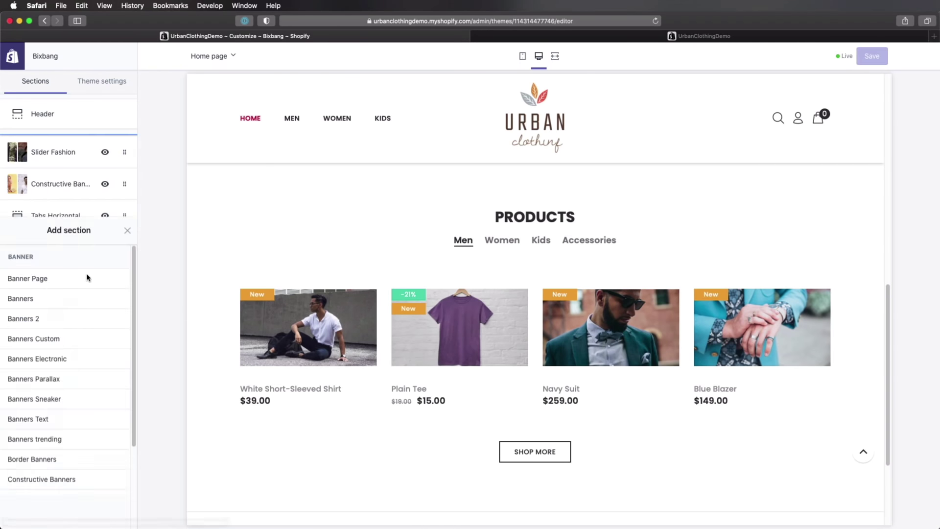
scroll(86, 278, "down", 8)
scroll(88, 278, "up", 5)
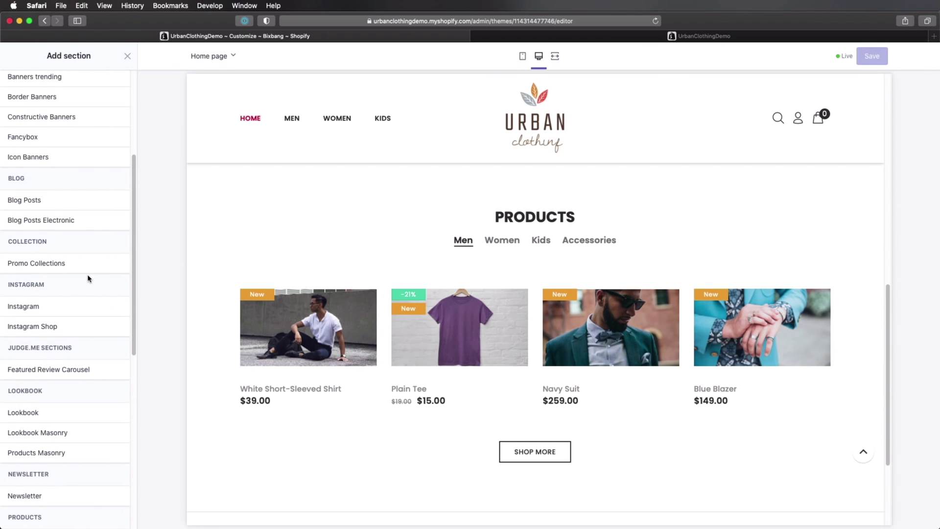
left_click(67, 158)
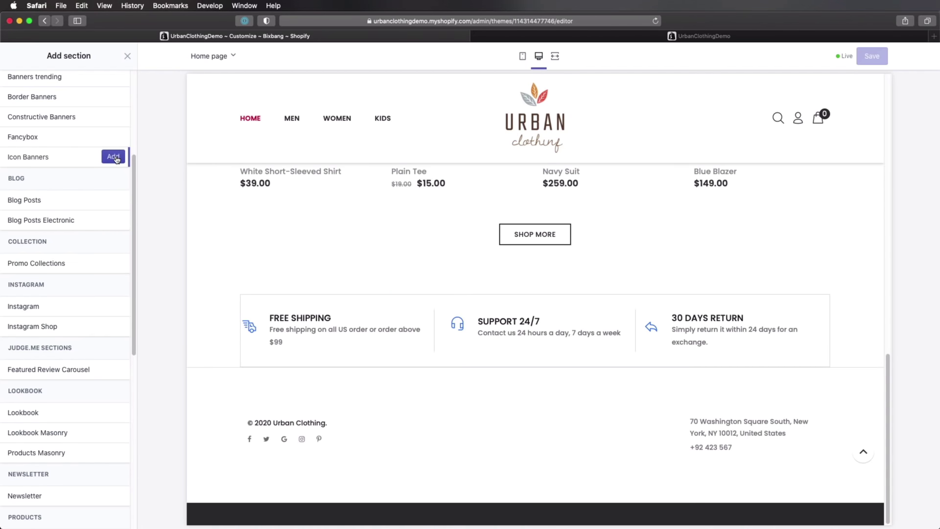
left_click(115, 157)
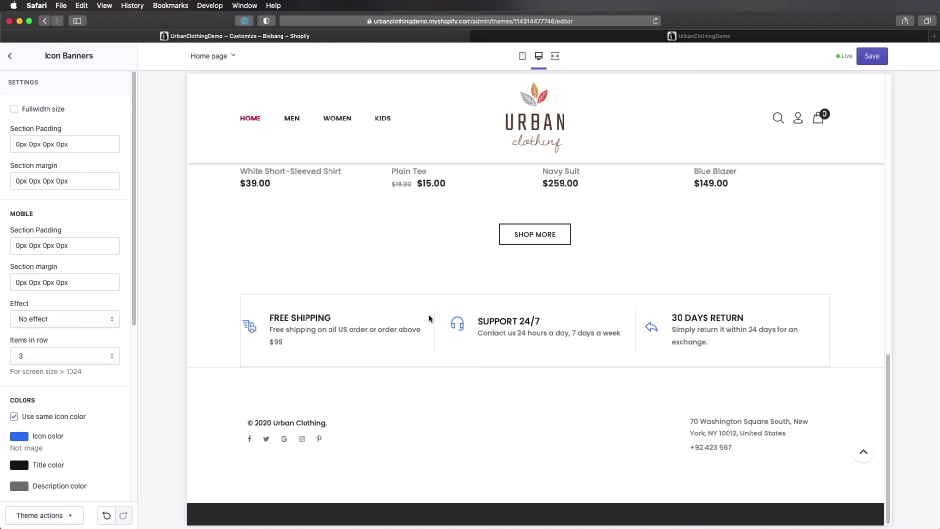
Set the border color of the Icon Banners section to None
scroll(74, 309, "down", 5)
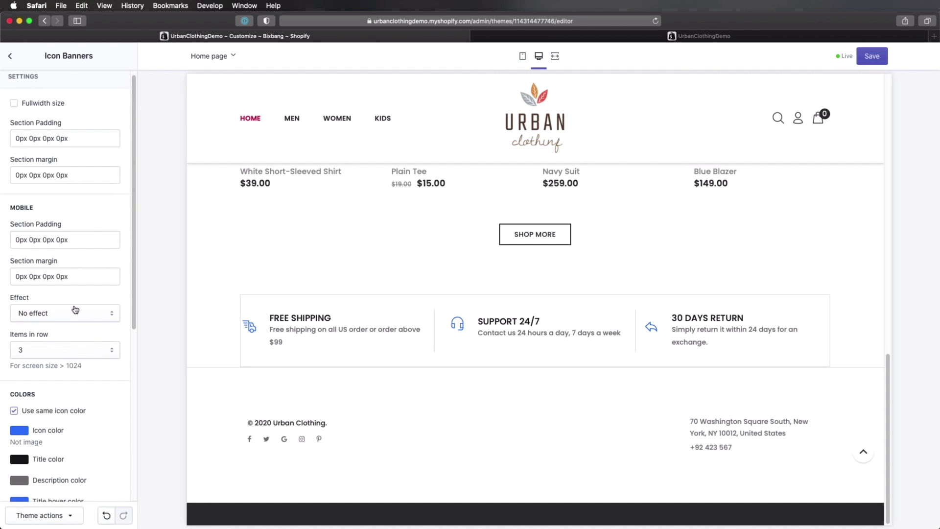
scroll(74, 309, "down", 4)
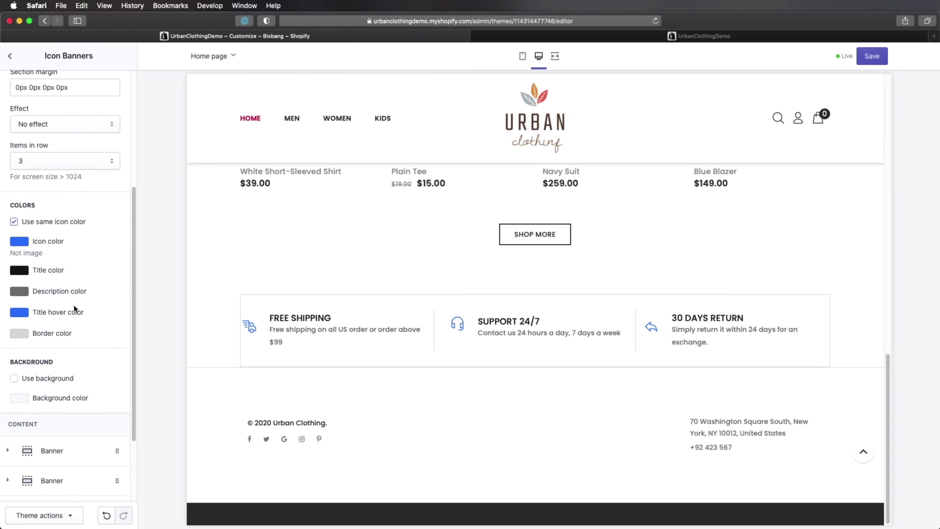
scroll(74, 309, "down", 4)
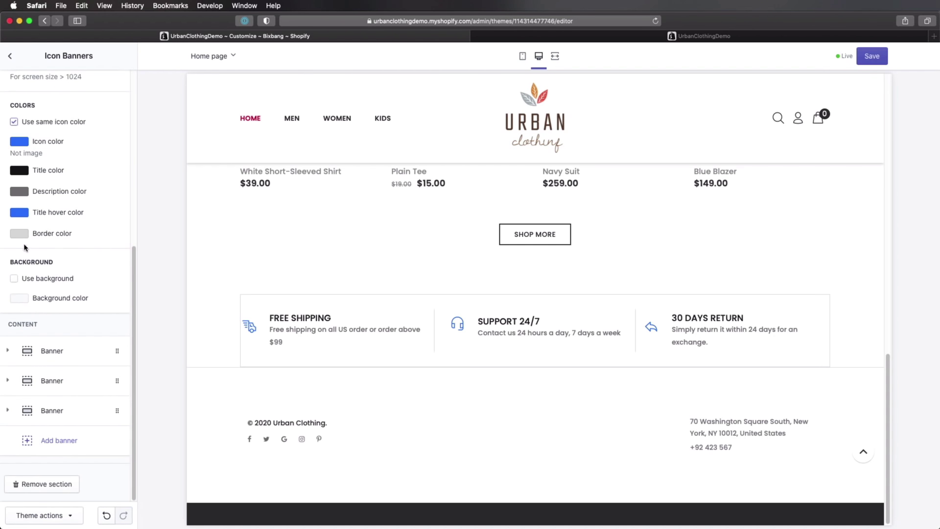
left_click(20, 236)
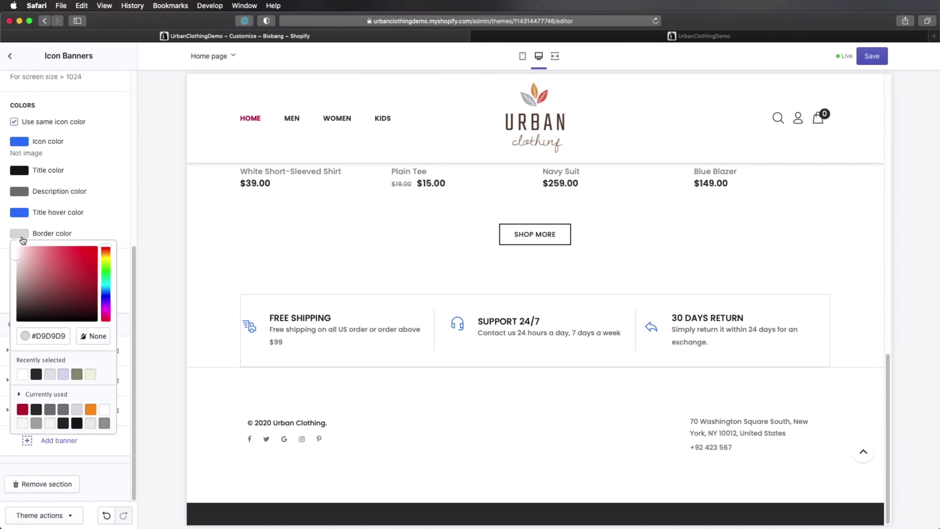
left_click(105, 340)
left_click(115, 214)
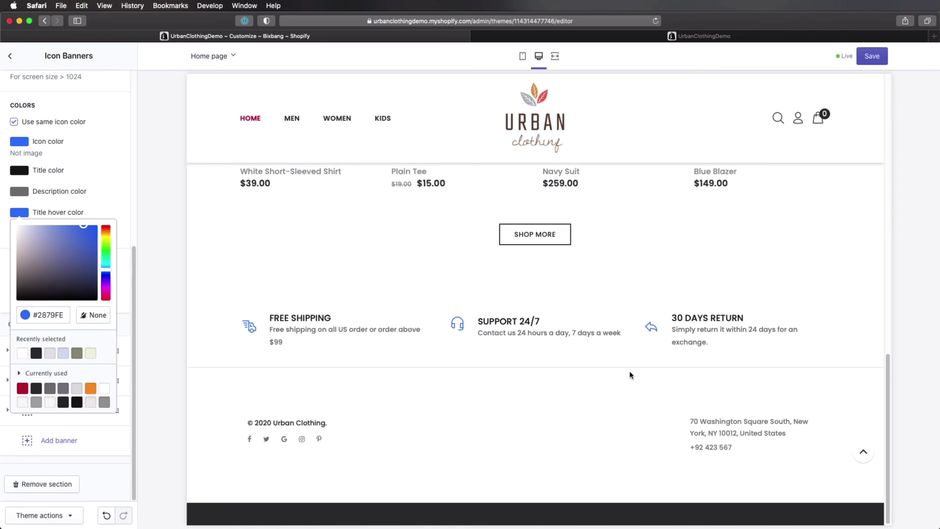
left_click(304, 291)
Add a Newsletter section to the home page
left_click(67, 279)
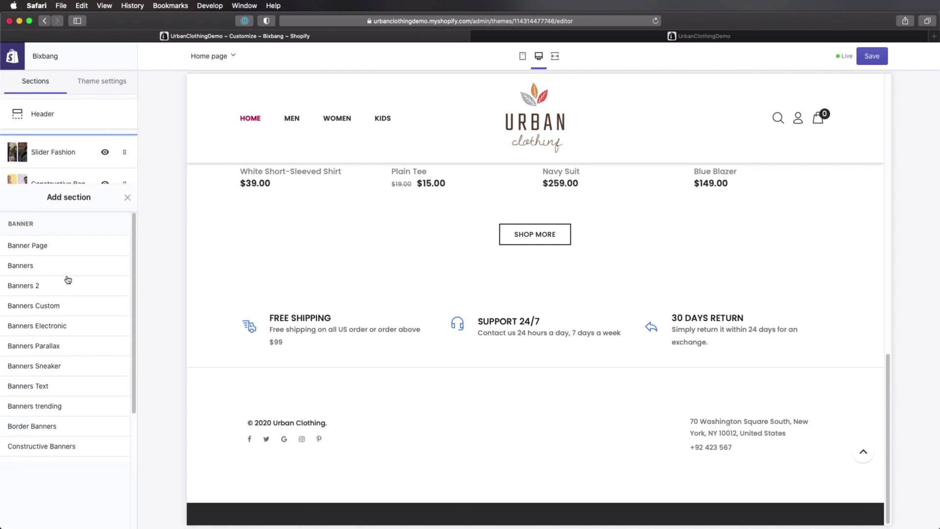
scroll(67, 277, "down", 8)
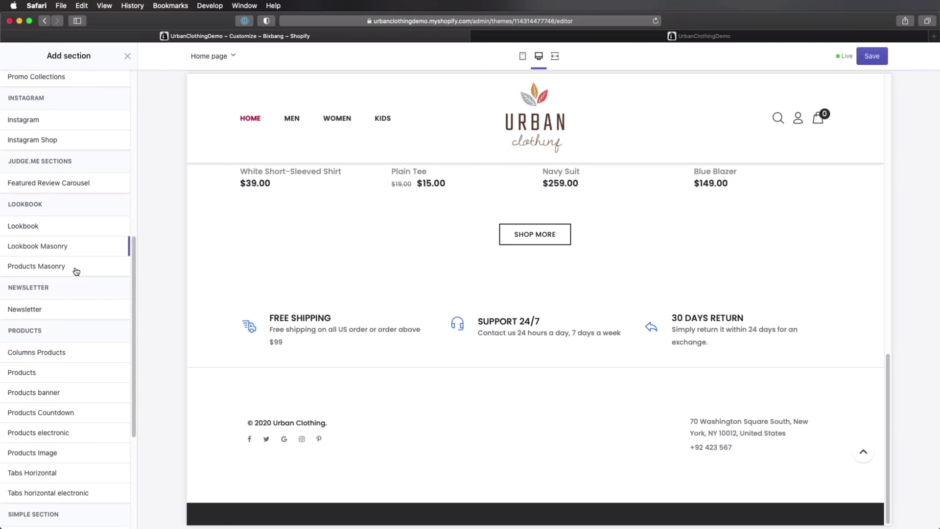
left_click(42, 312)
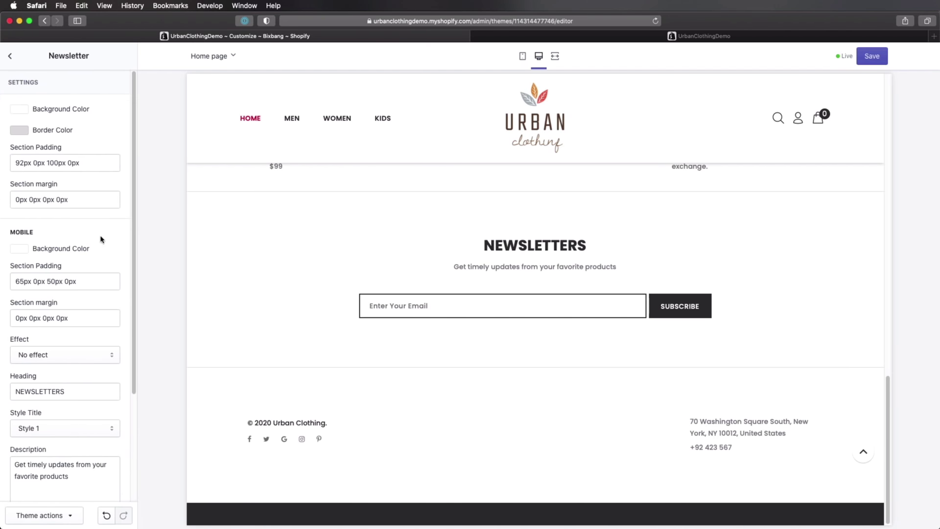
Change the Newsletter section's heading to URBAN NEWSLETTER and go back to the section list
scroll(101, 244, "down", 5)
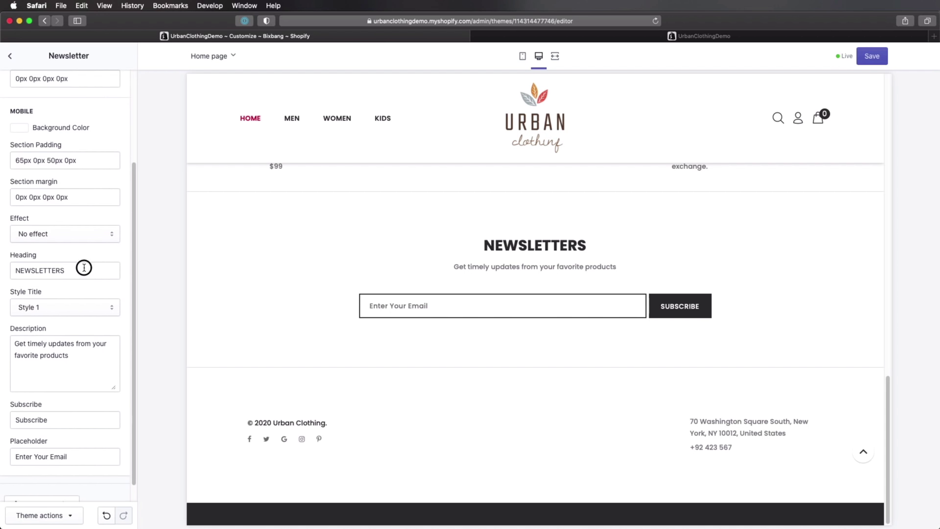
double_click(84, 268)
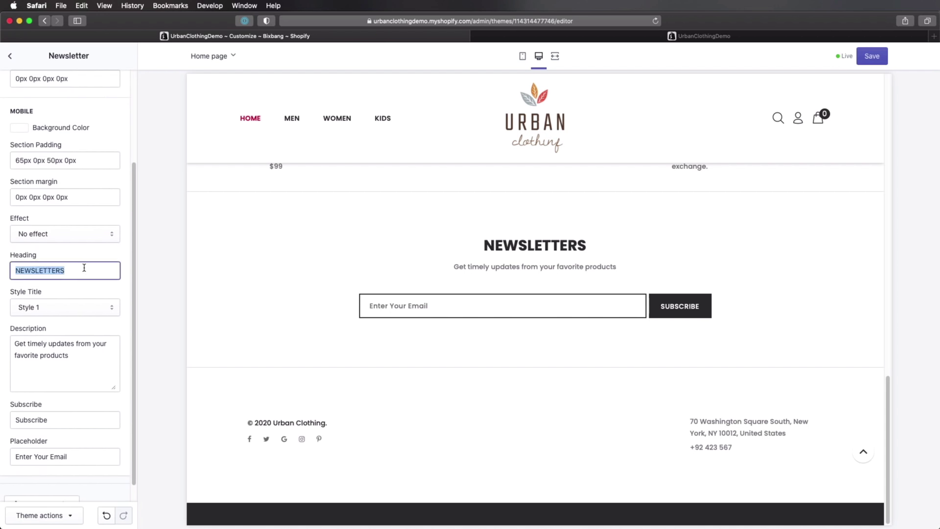
type("URBAN NEWSLETTER")
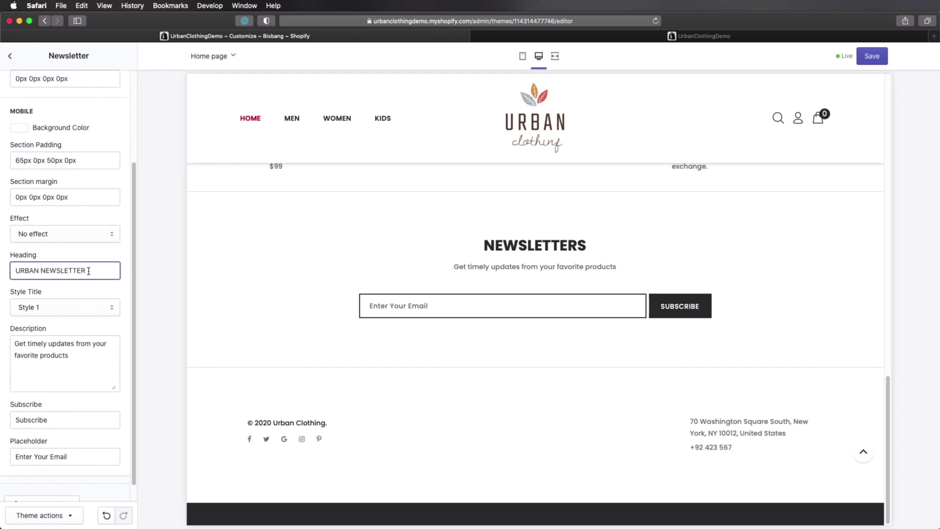
left_click(129, 291)
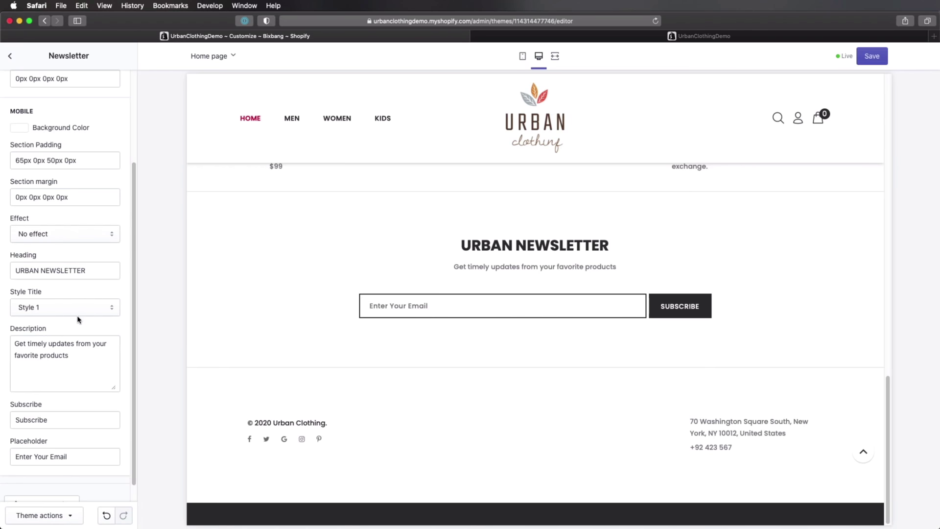
scroll(77, 309, "down", 1)
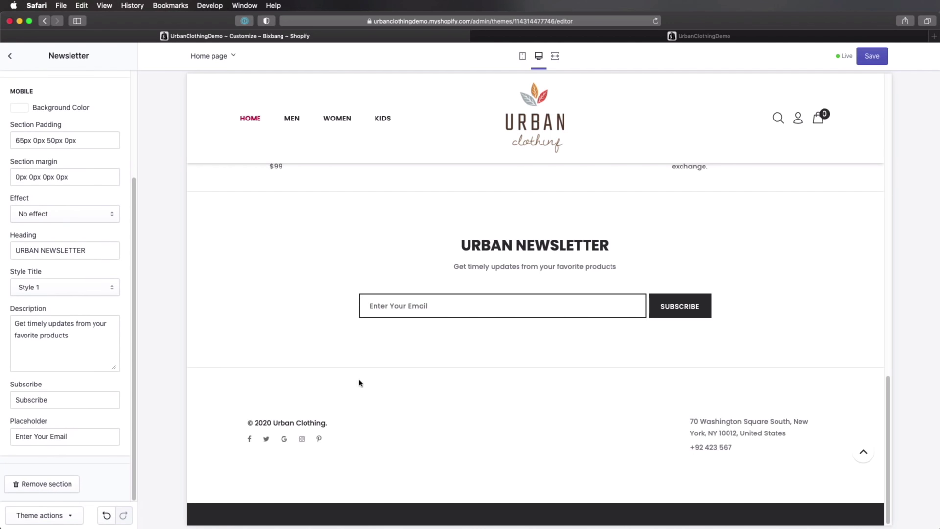
scroll(111, 387, "up", 5)
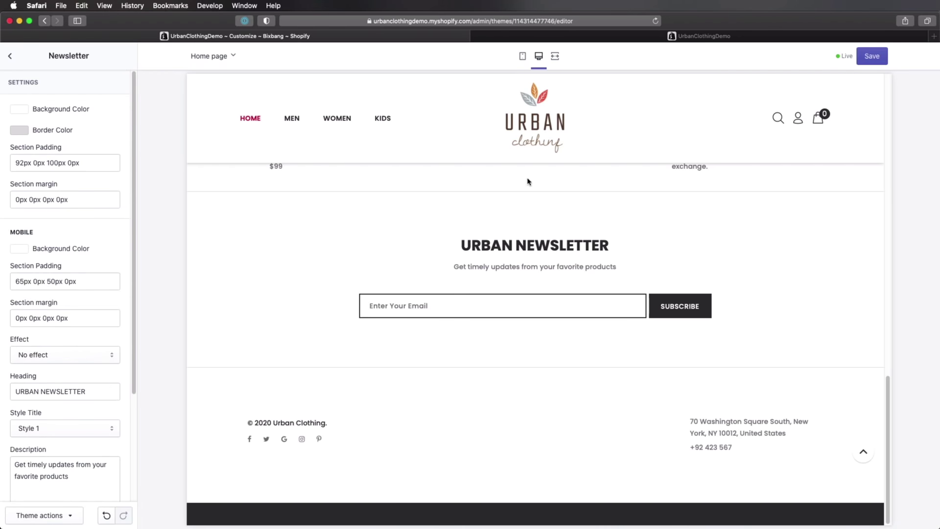
left_click(10, 56)
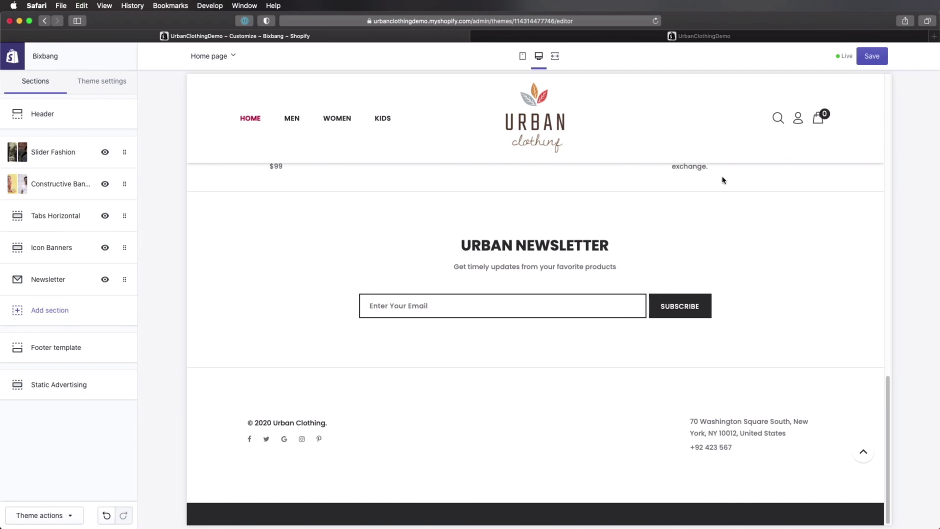
Save the theme changes and check the updated home page in the storefront preview
left_click(873, 57)
left_click(615, 36)
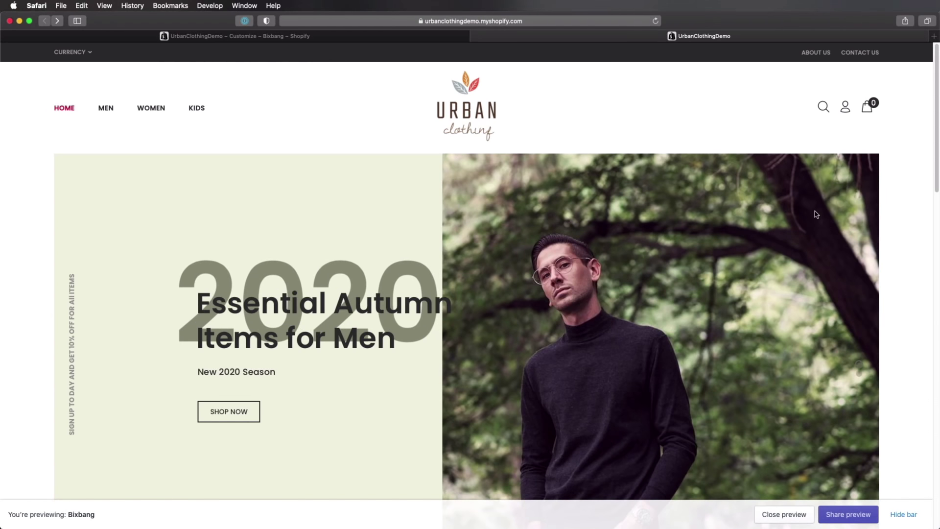
scroll(817, 214, "down", 5)
scroll(816, 215, "down", 8)
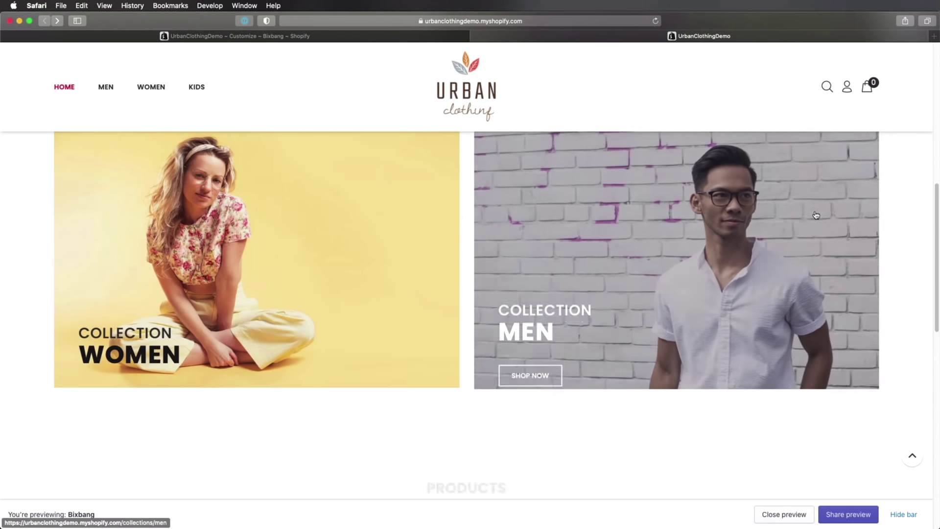
scroll(817, 214, "down", 2)
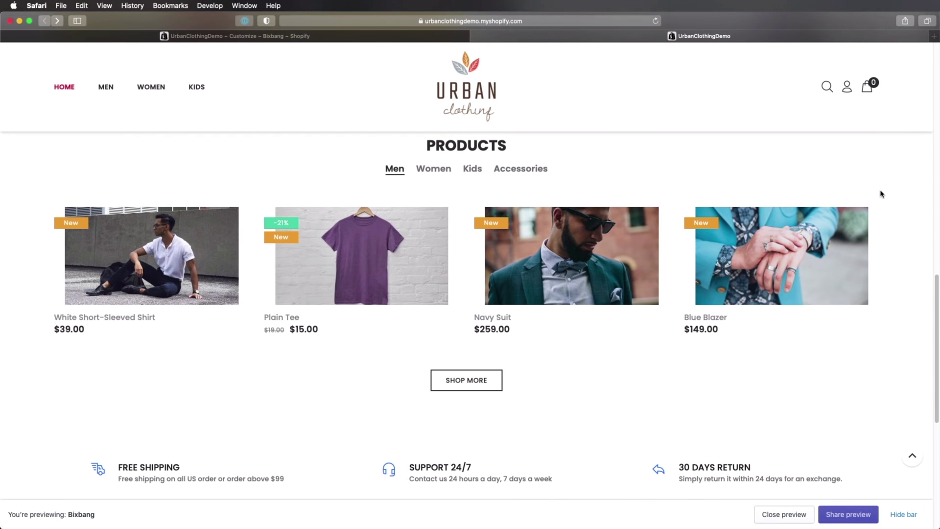
Review the products, icon banners, newsletter and footer of the previewed home page, then return to its slider
scroll(881, 206, "down", 3)
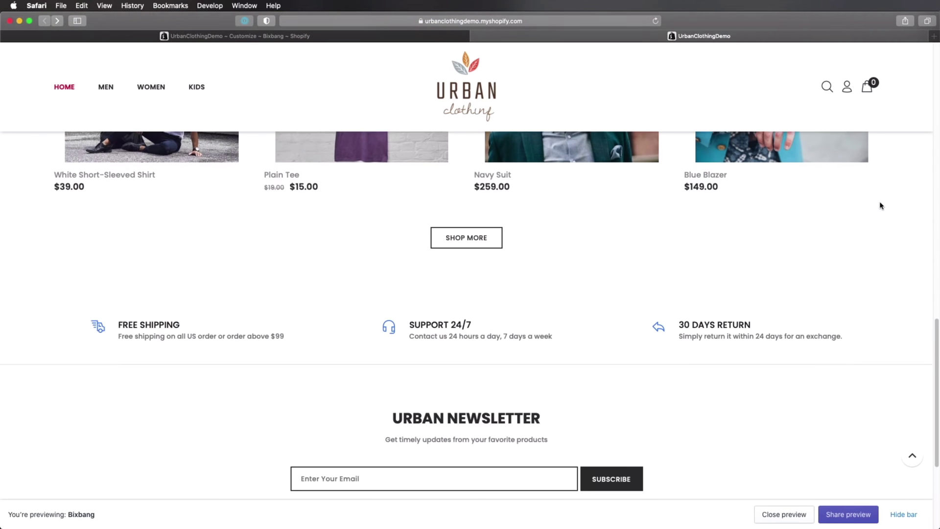
scroll(882, 206, "down", 4)
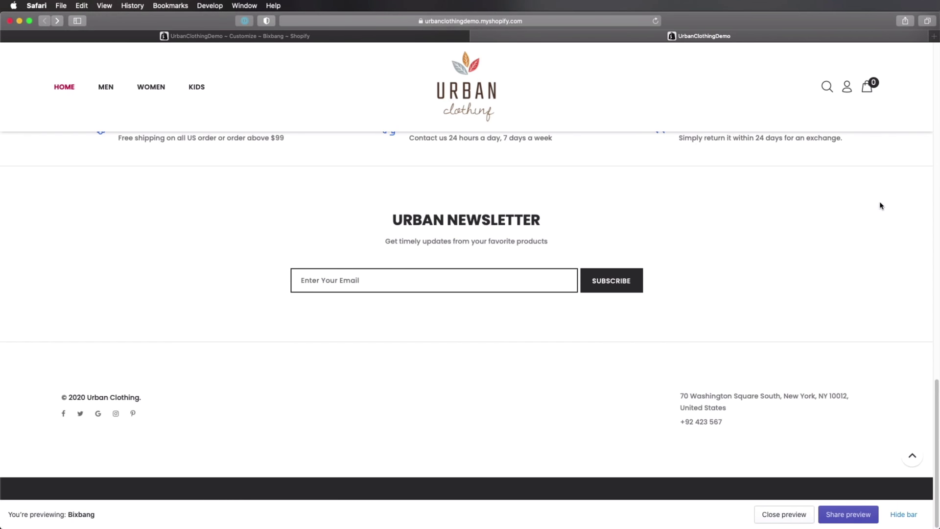
scroll(881, 206, "up", 15)
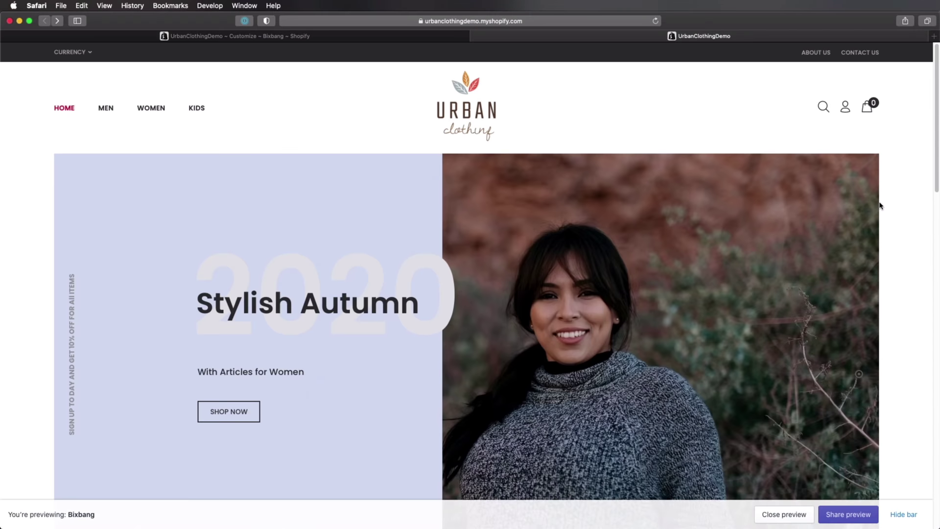
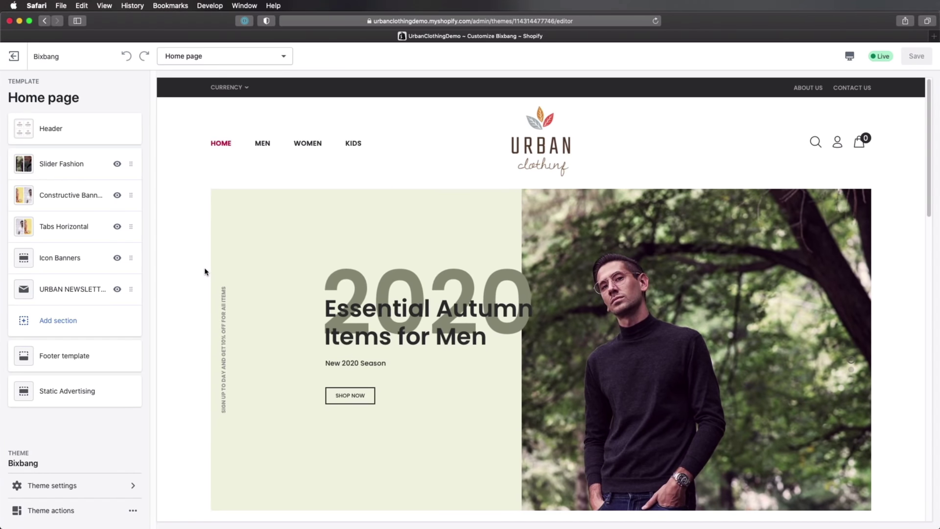
Look over the theme settings categories and return to the home page's section list
left_click(51, 485)
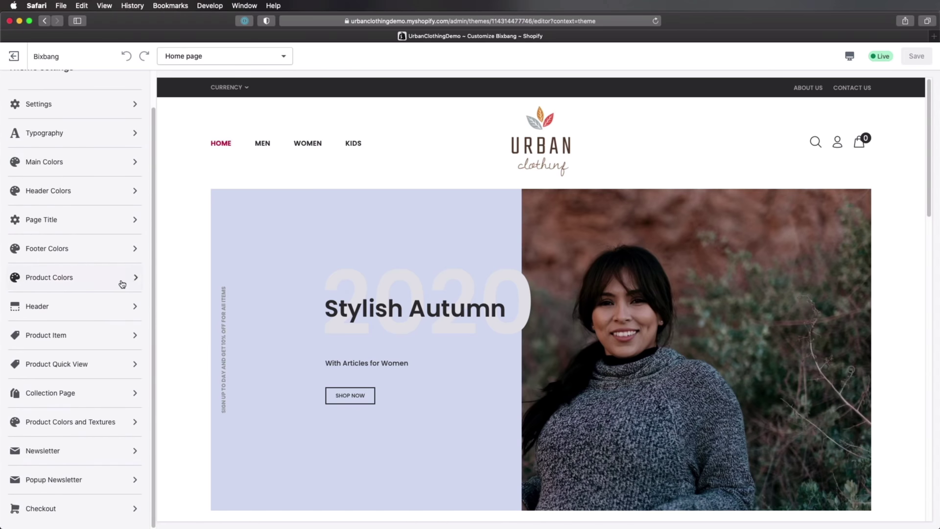
left_click(17, 86)
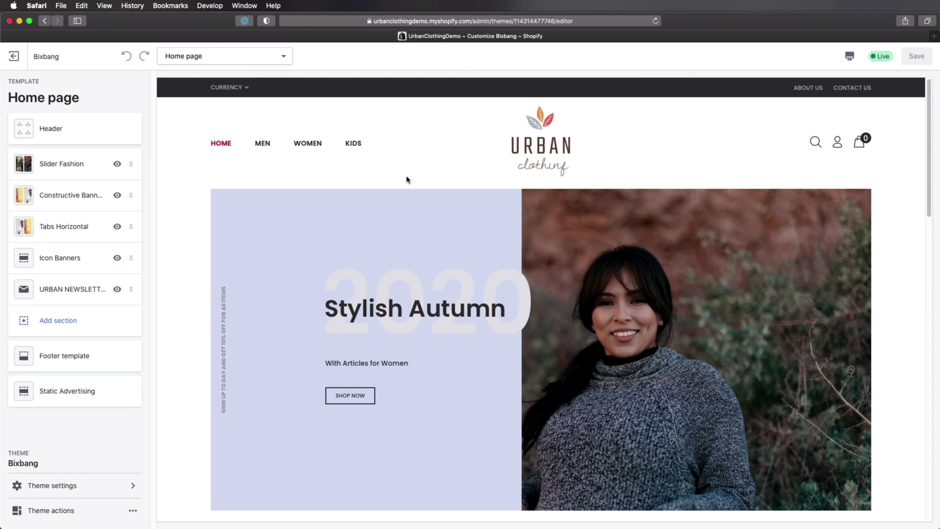
Open the Men collection page in the editor preview and review its product grid, newsletter and footer
left_click(268, 147)
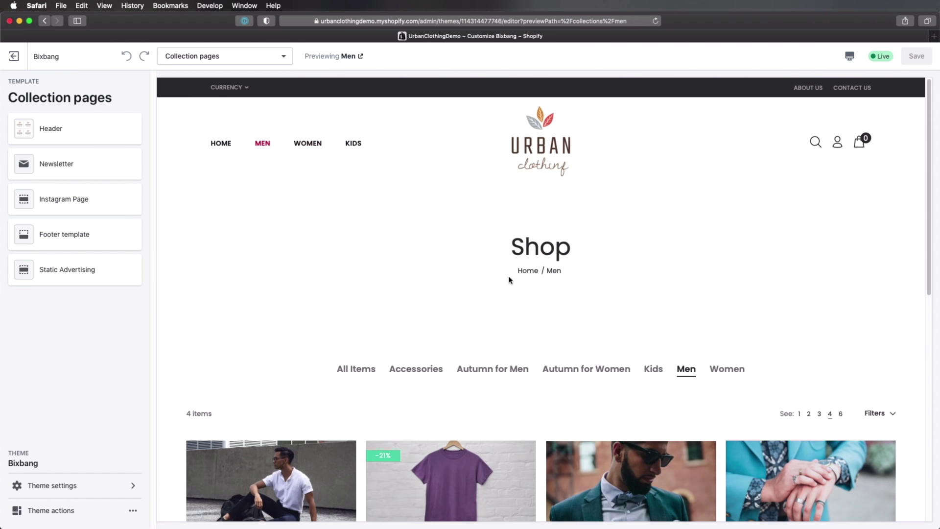
scroll(510, 280, "down", 5)
scroll(510, 280, "down", 3)
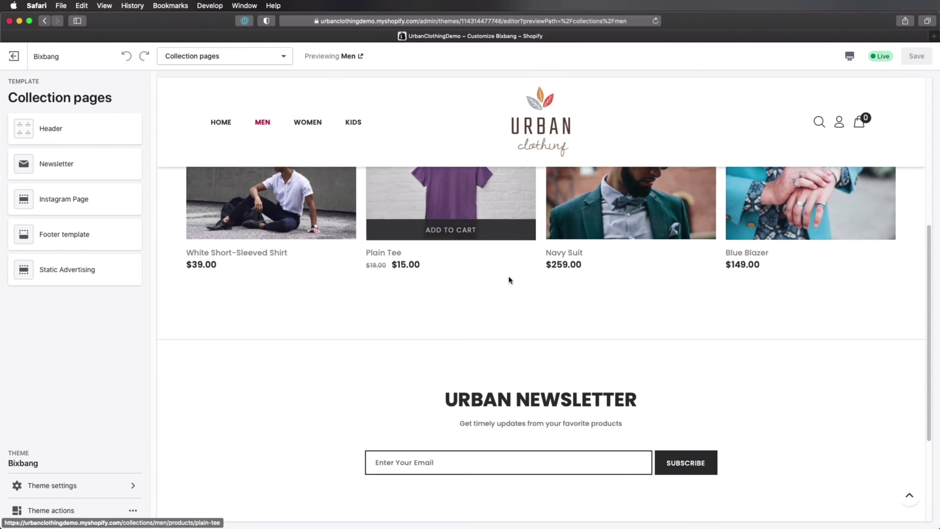
scroll(510, 280, "up", 2)
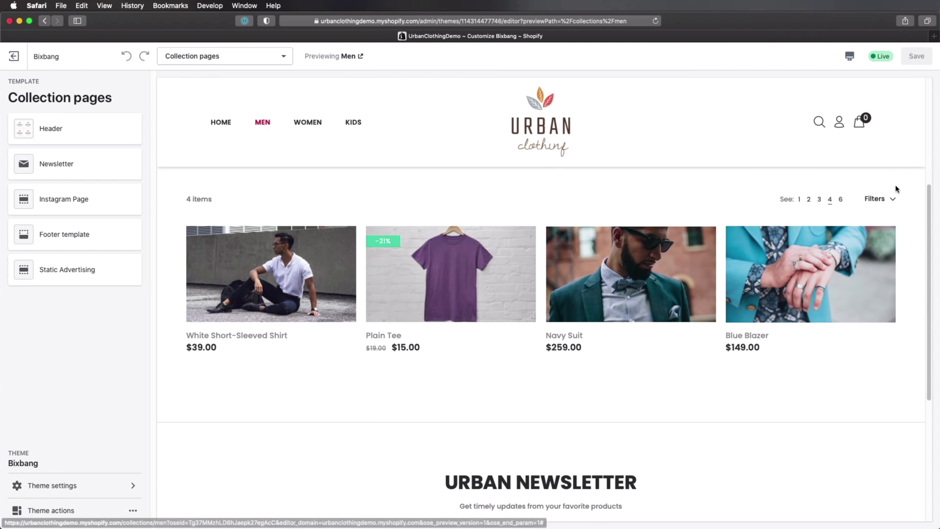
scroll(558, 413, "down", 4)
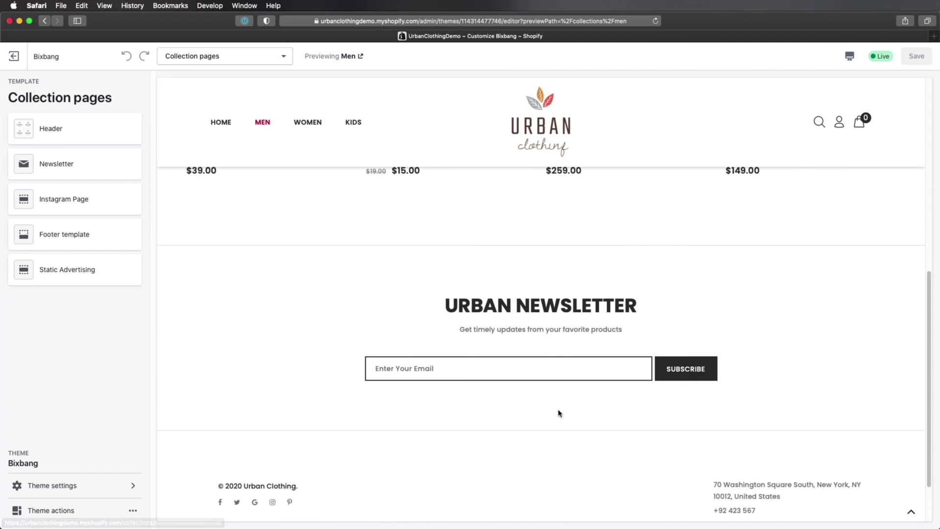
left_click_drag(451, 293, 657, 296)
left_click(635, 301)
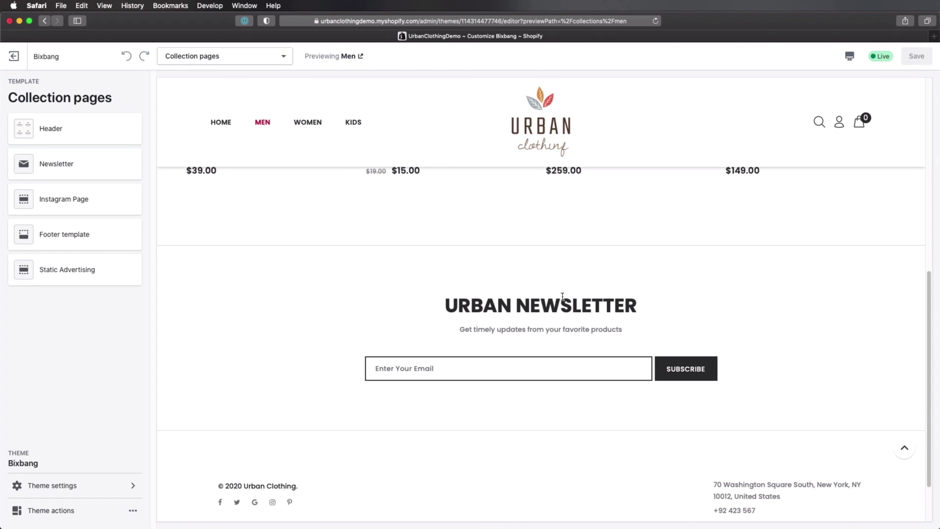
Examine the collection page's Newsletter section settings, including the heading field, and return to the section list
left_click(76, 168)
scroll(259, 260, "up", 10)
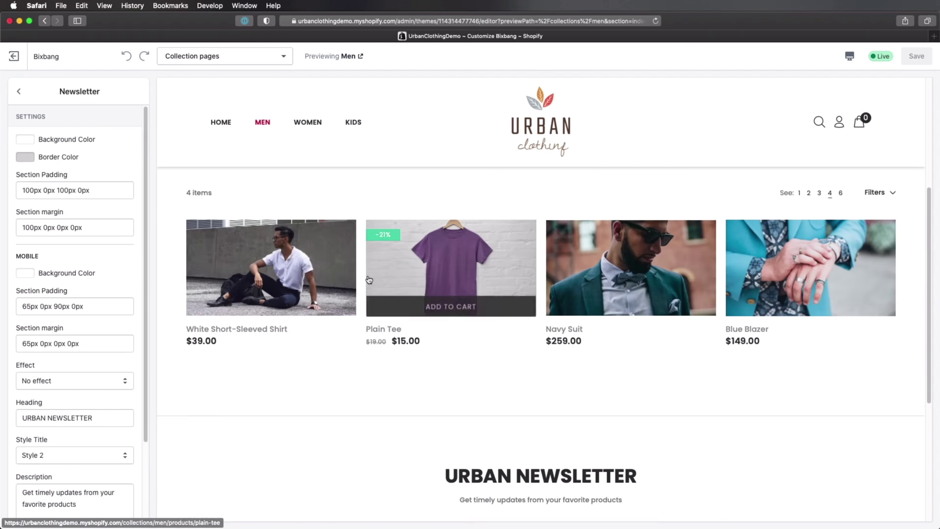
left_click(19, 91)
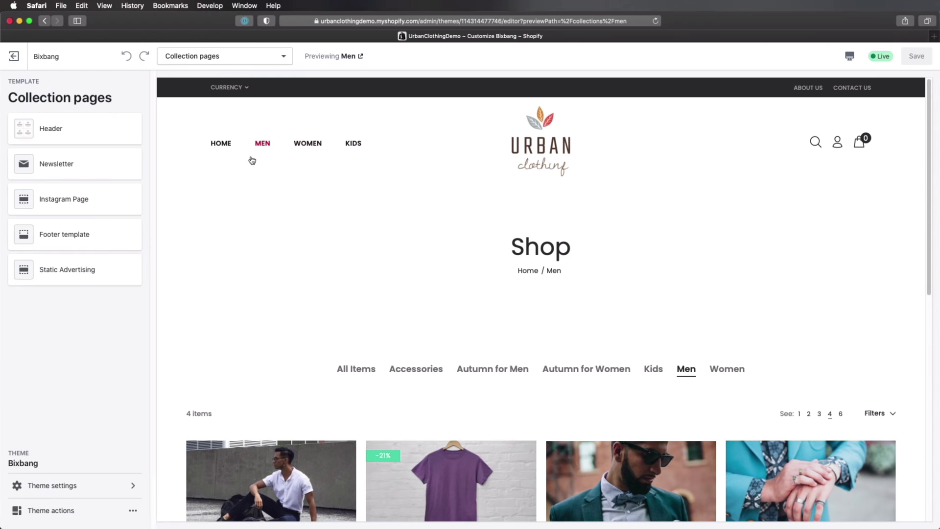
left_click(79, 168)
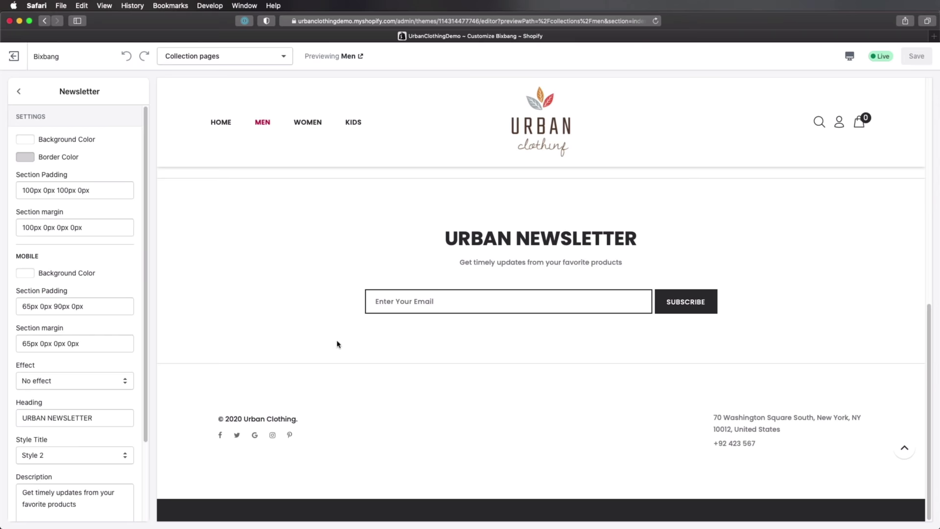
scroll(67, 364, "down", 4)
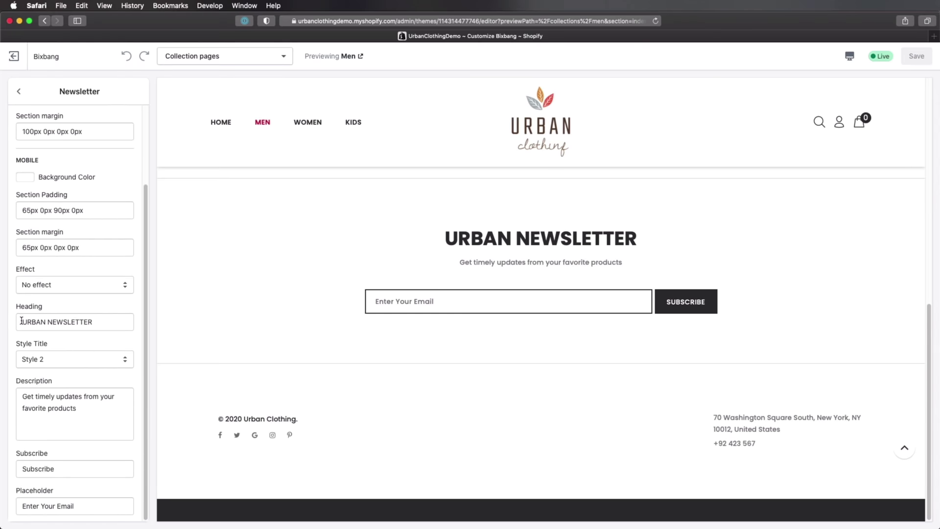
left_click_drag(21, 321, 122, 321)
left_click(124, 323)
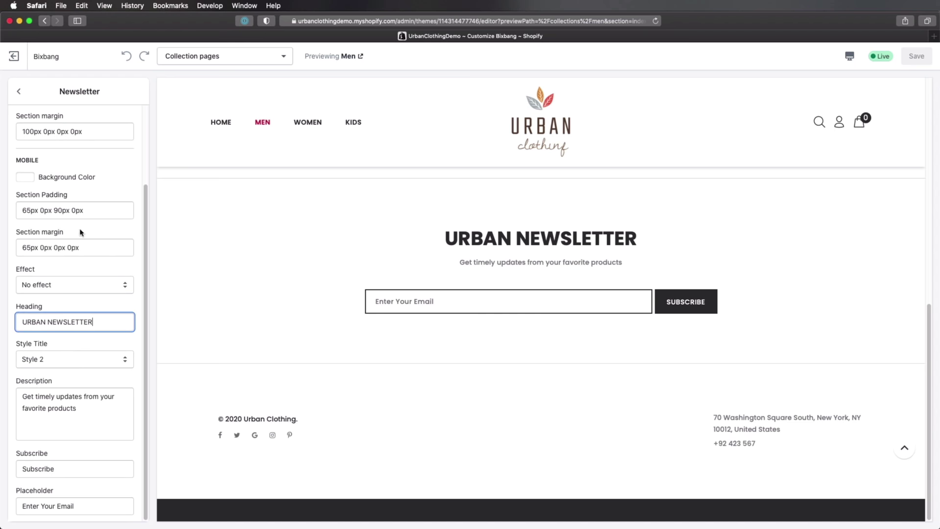
left_click(19, 91)
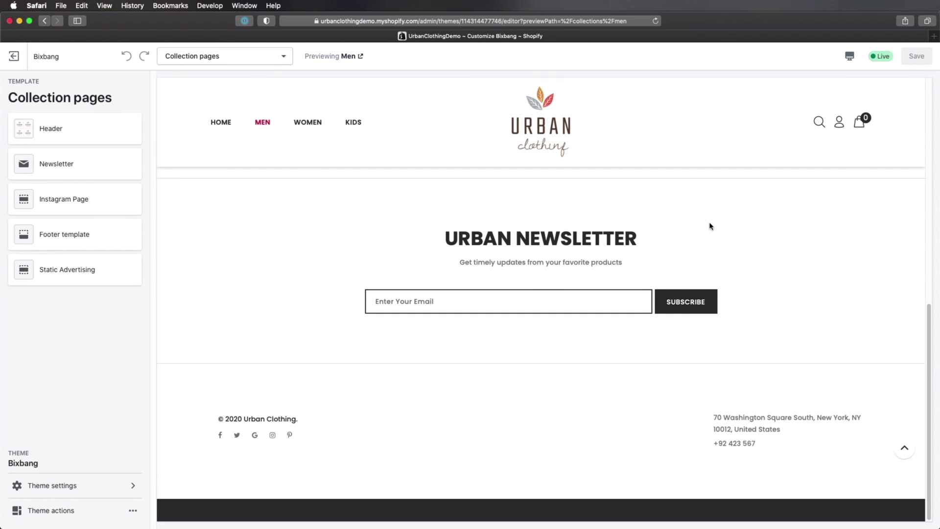
Examine the Collection Page theme settings, including layout, sidebar and filter groups 1 to 10, and check Filters in the preview
scroll(711, 226, "up", 10)
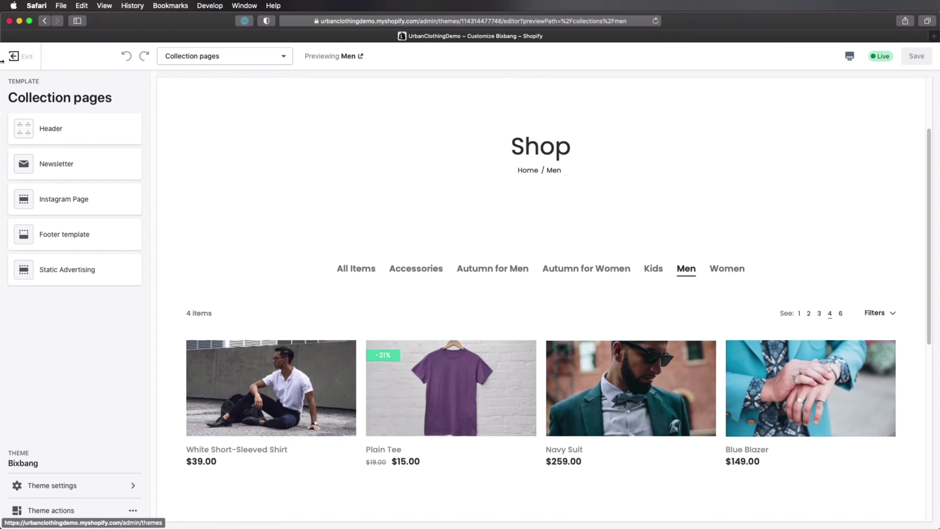
left_click(91, 486)
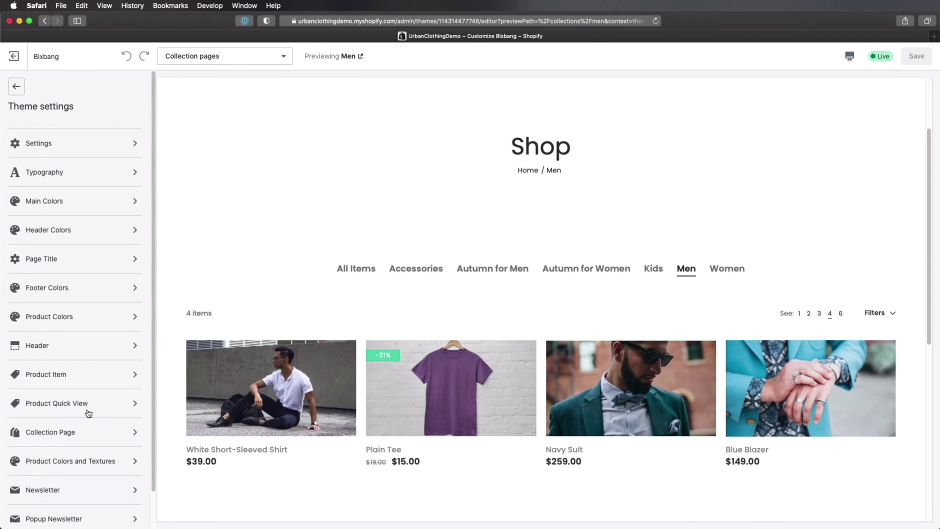
scroll(88, 413, "down", 2)
left_click(77, 398)
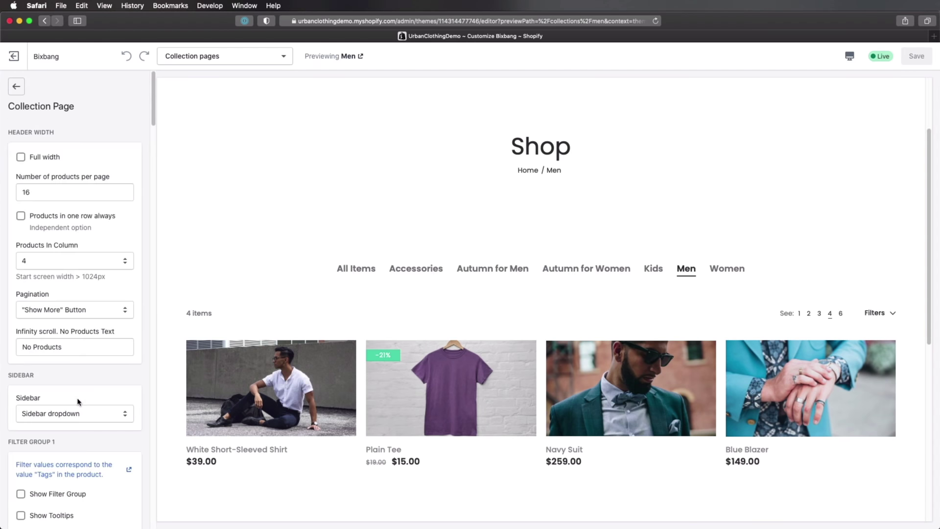
scroll(78, 401, "down", 5)
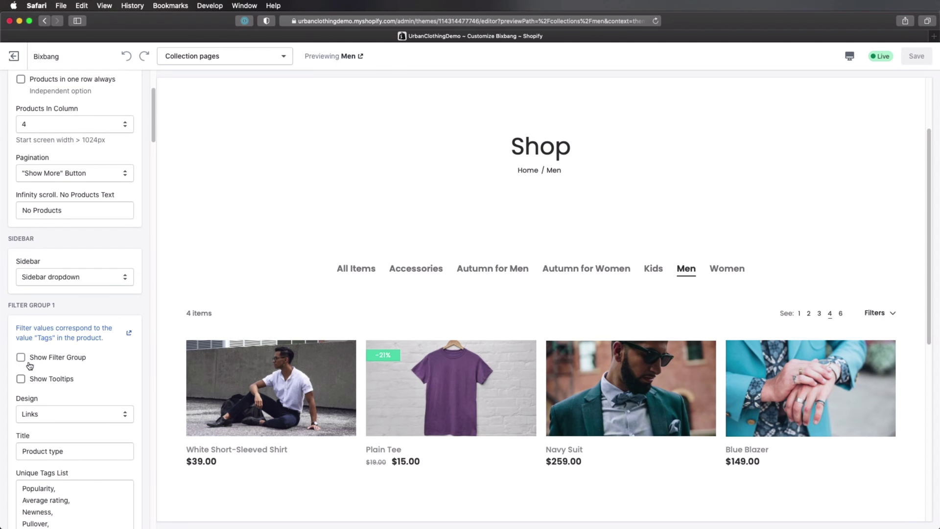
scroll(70, 362, "down", 8)
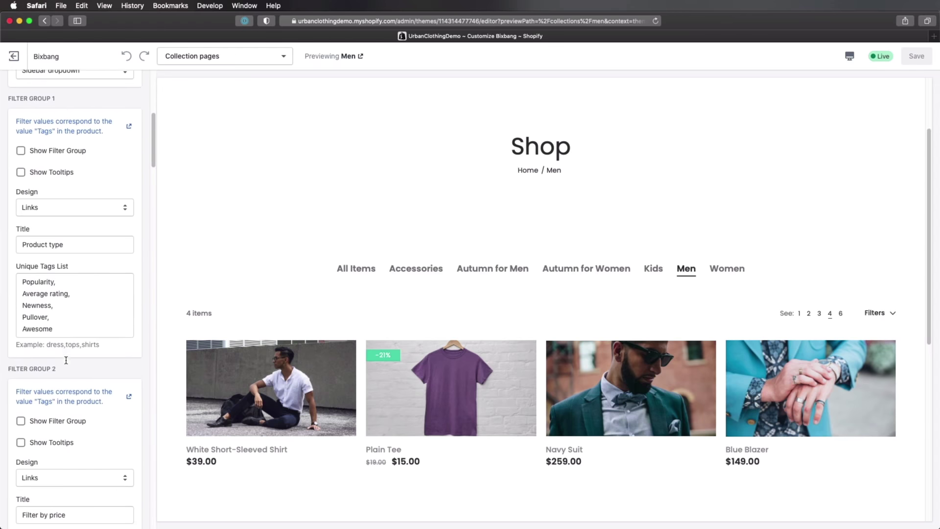
scroll(66, 363, "down", 20)
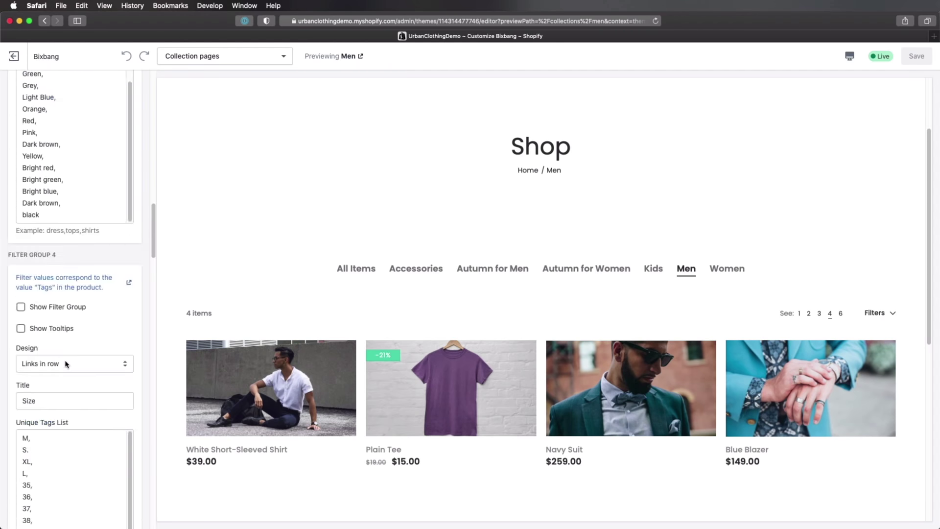
scroll(66, 361, "down", 20)
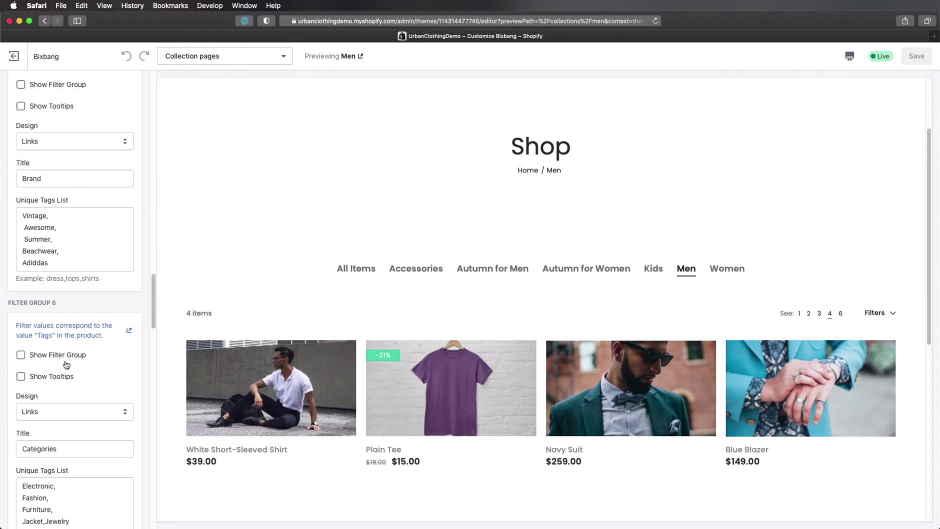
scroll(66, 361, "down", 3)
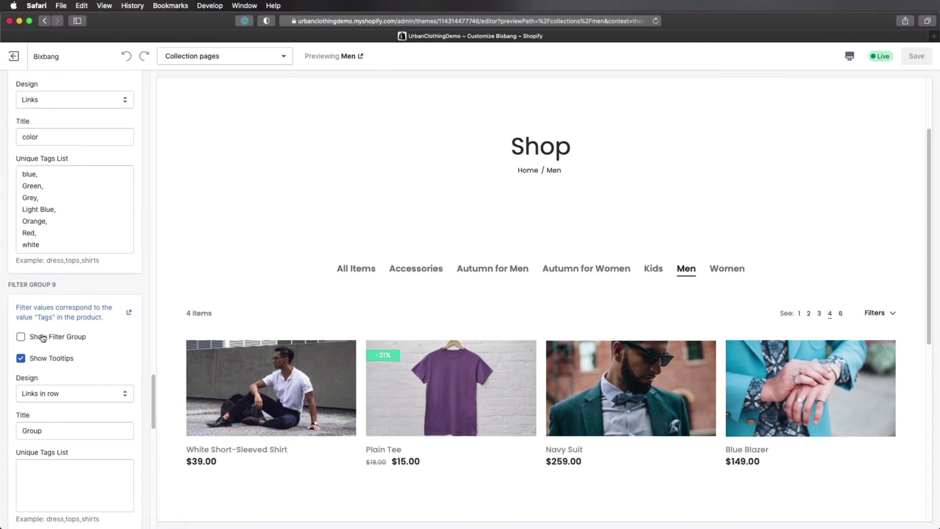
scroll(93, 341, "down", 10)
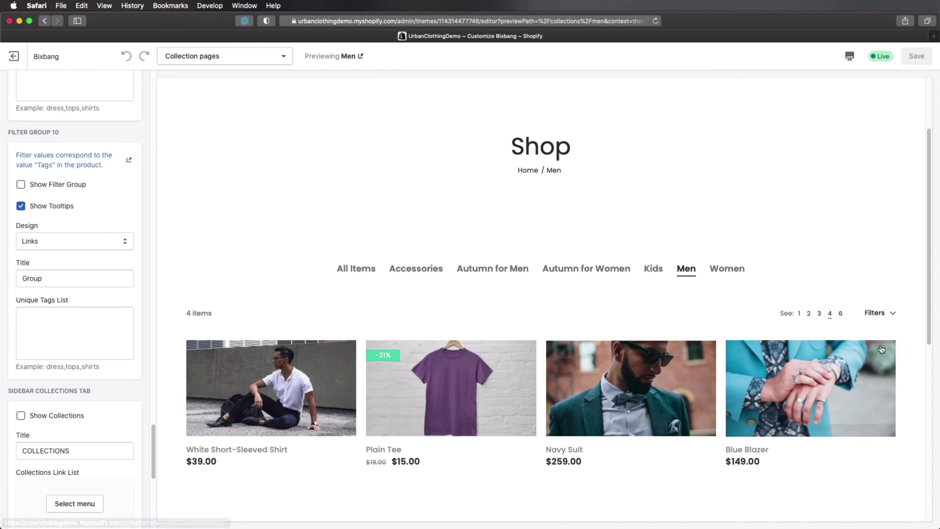
left_click(883, 313)
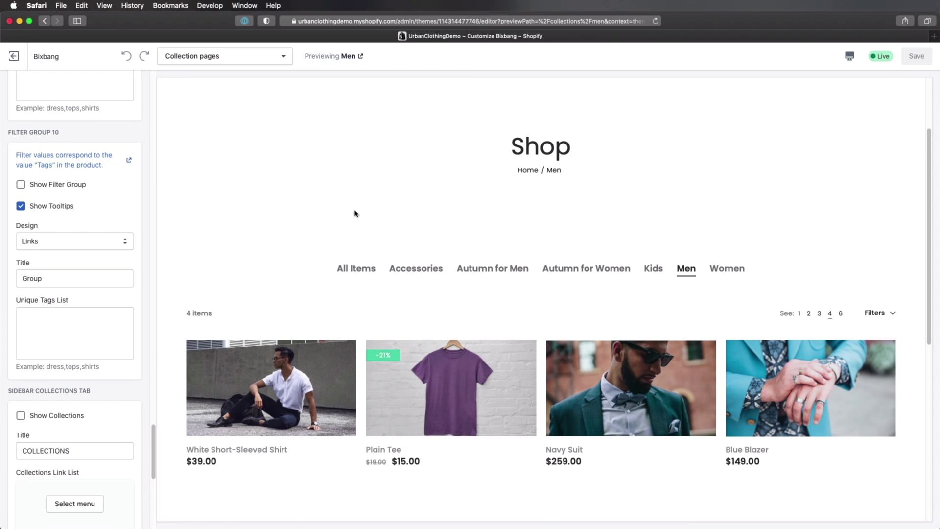
scroll(384, 176, "down", 3)
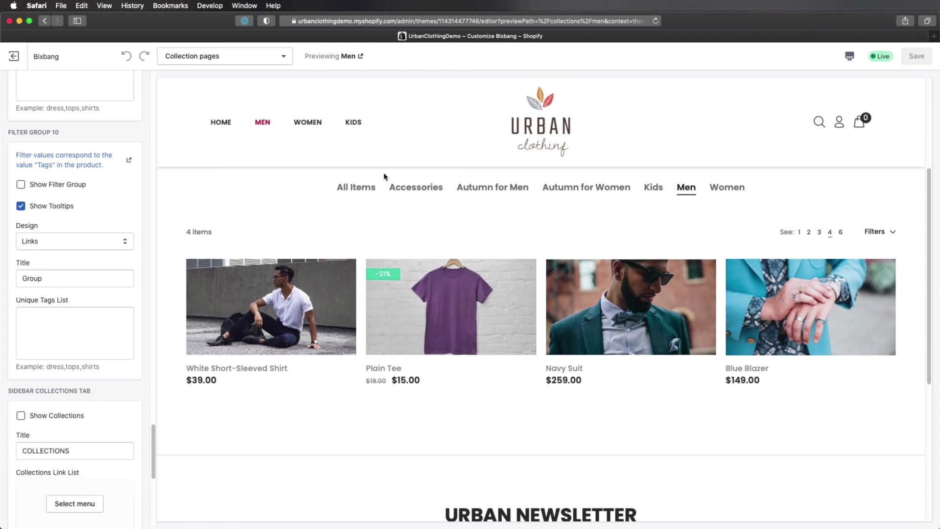
Open the Plain Tee product page in the preview, leave the Collection Page settings, and review the product's options and description
left_click(495, 301)
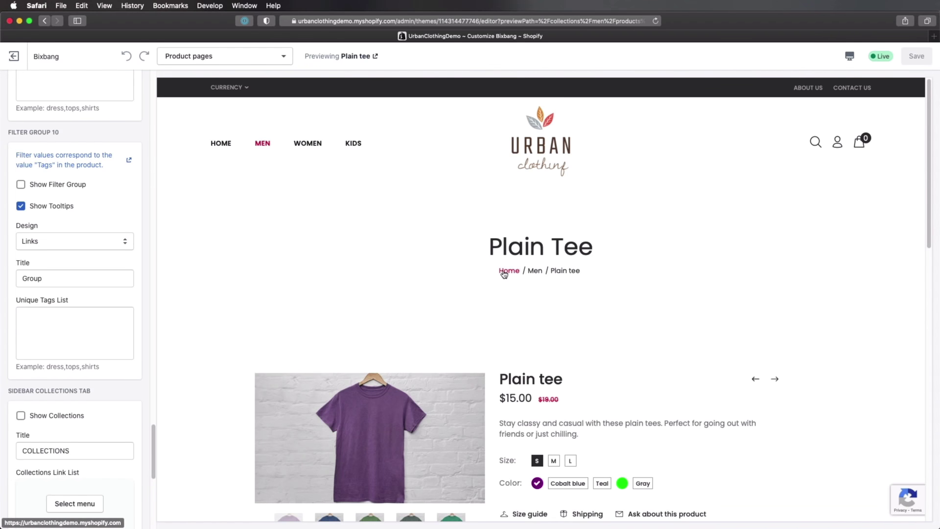
scroll(503, 273, "down", 5)
scroll(77, 163, "up", 10)
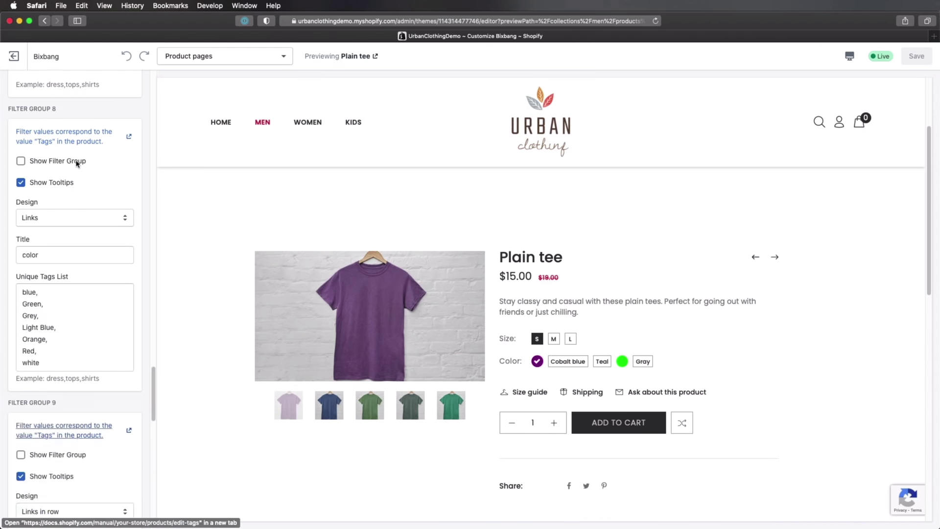
scroll(77, 163, "up", 15)
left_click(17, 86)
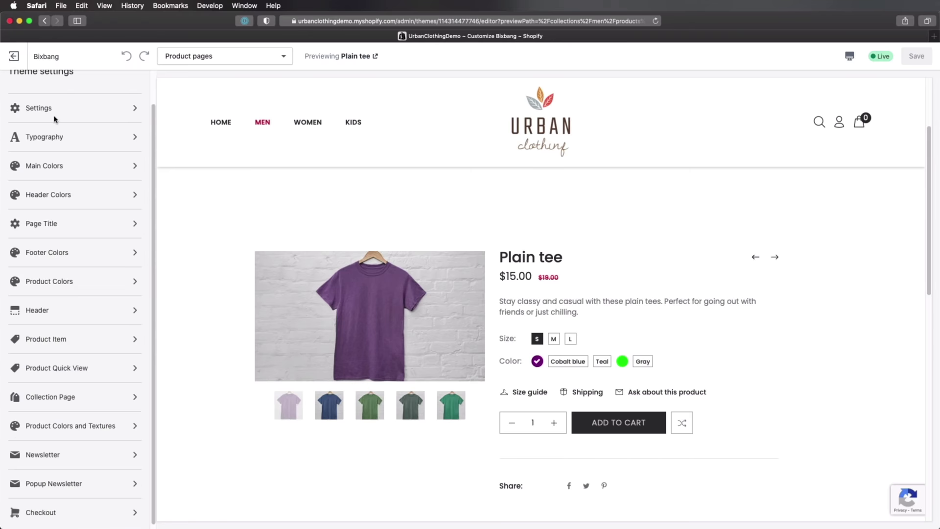
scroll(686, 289, "down", 3)
scroll(724, 293, "down", 2)
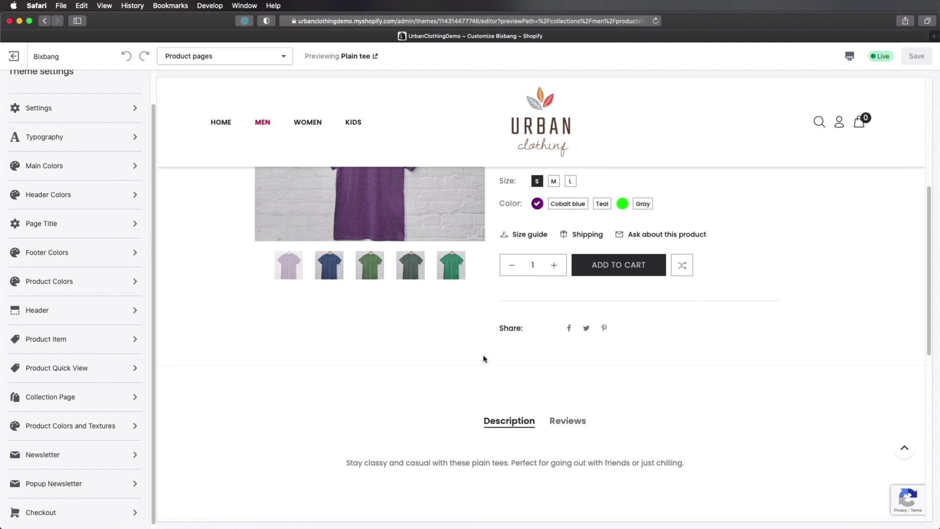
Examine the Product pages section settings, including page design, option designs, product information and the Reviews content block
key("Escape")
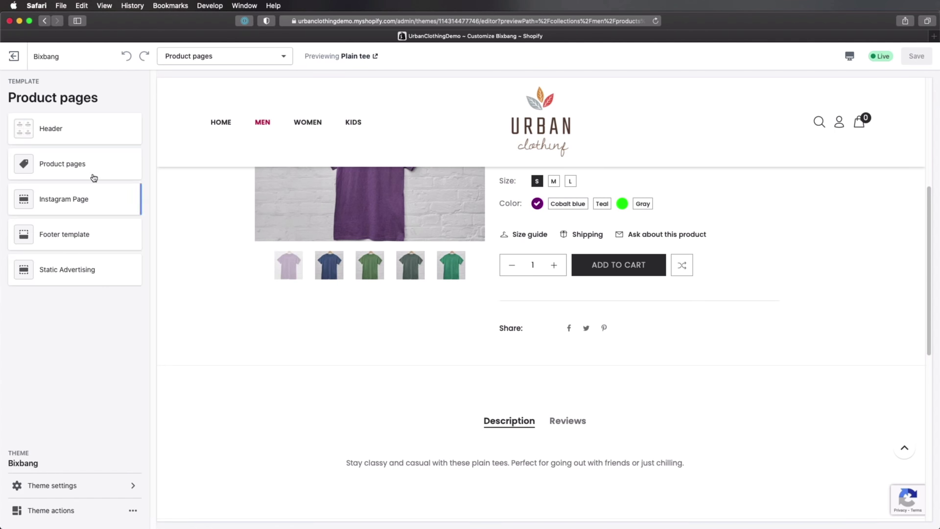
left_click(88, 163)
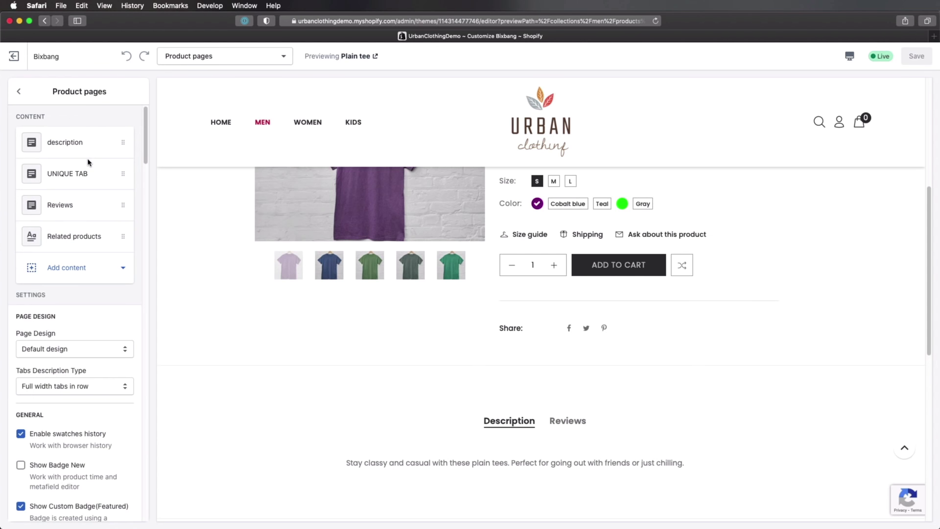
scroll(89, 164, "down", 5)
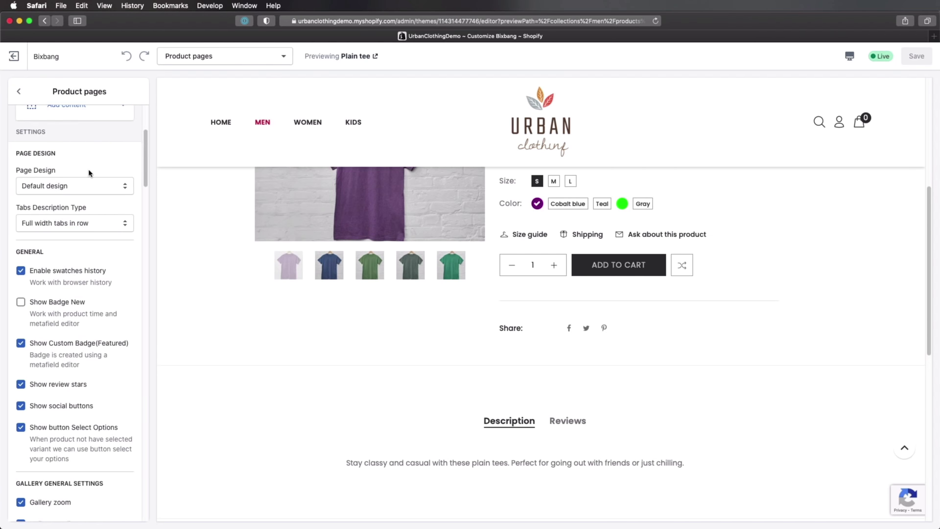
scroll(89, 173, "down", 10)
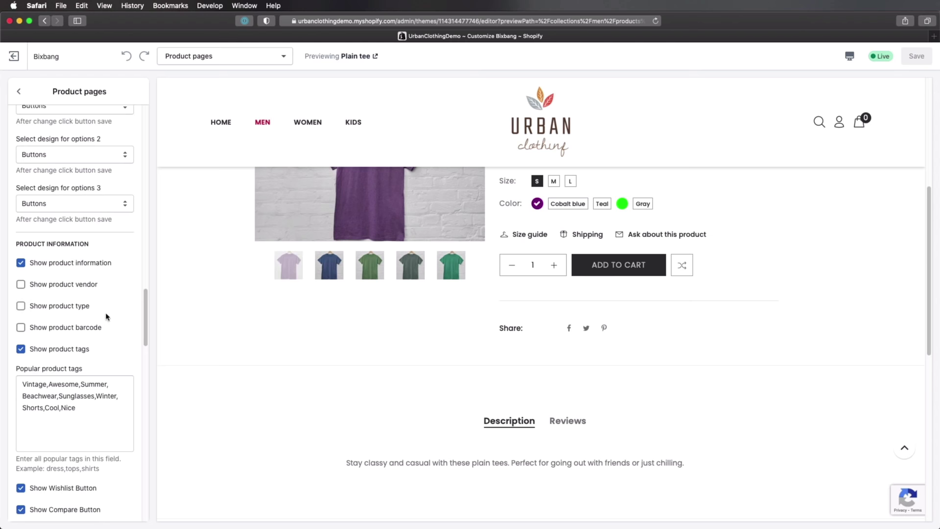
scroll(106, 315, "down", 4)
left_click(622, 438)
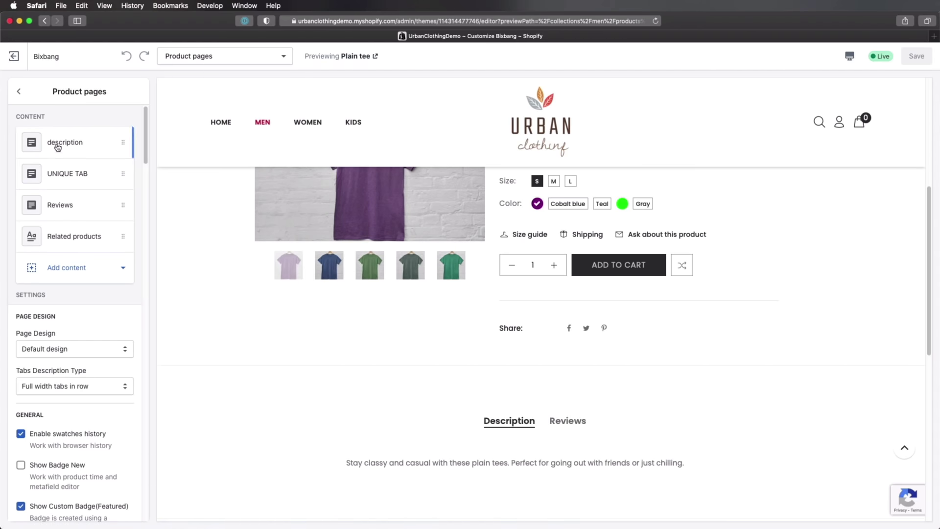
left_click(79, 209)
left_click(18, 91)
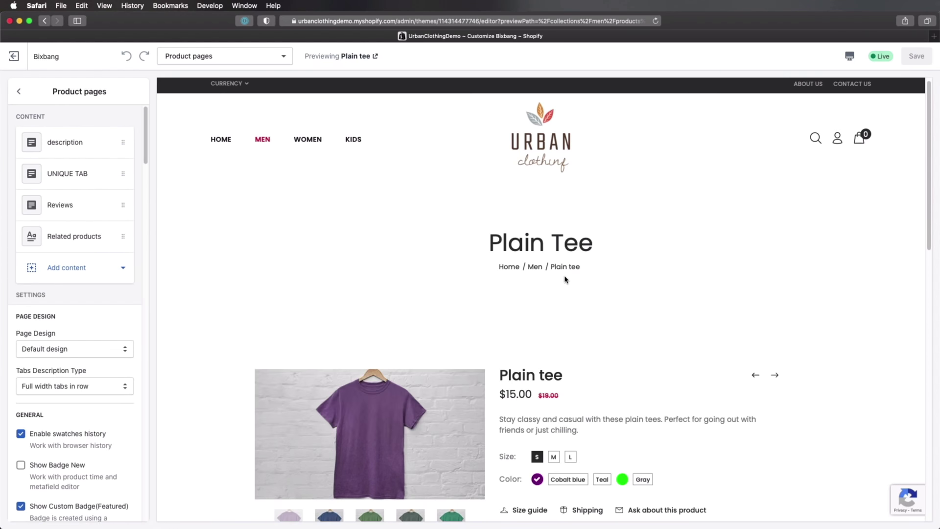
Try the Plain Tee's color options and sizes M and L in the preview, and look over the Navy Suit product page
scroll(566, 277, "down", 4)
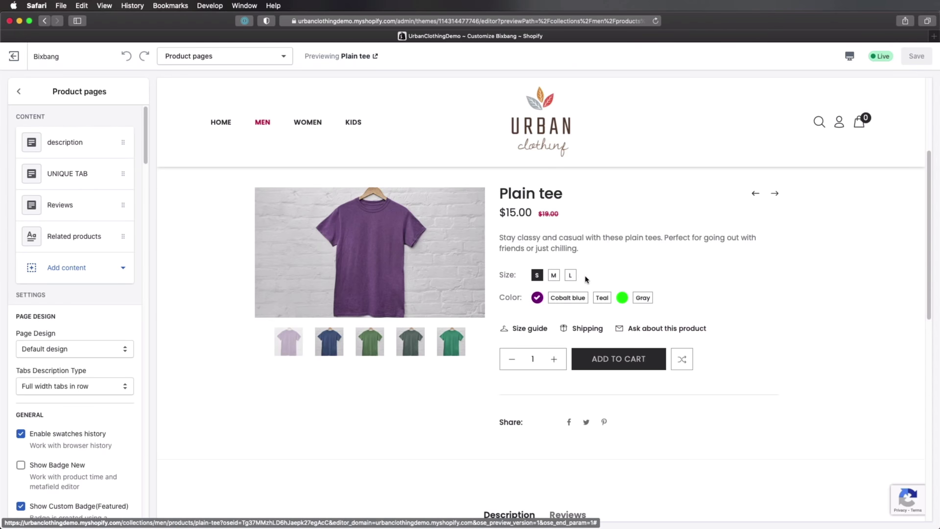
left_click(536, 300)
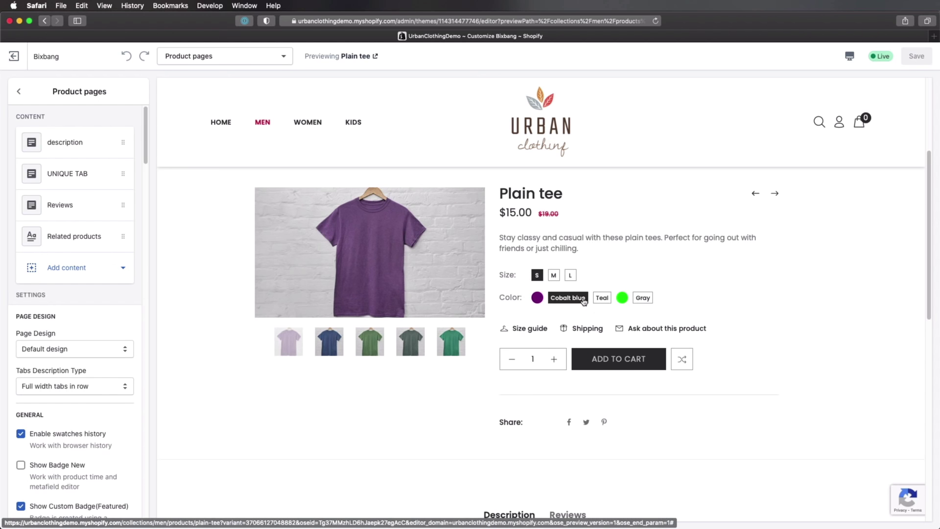
left_click(643, 300)
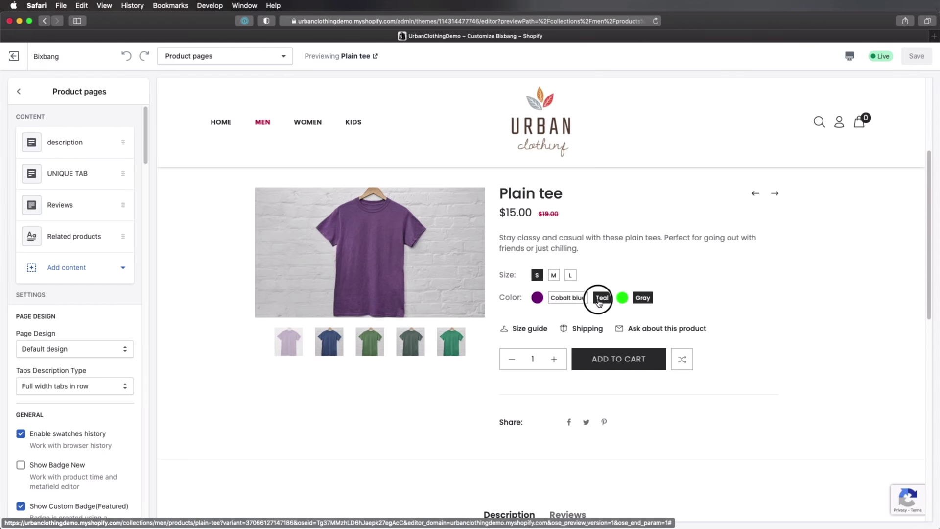
left_click(569, 297)
left_click(554, 276)
left_click(569, 277)
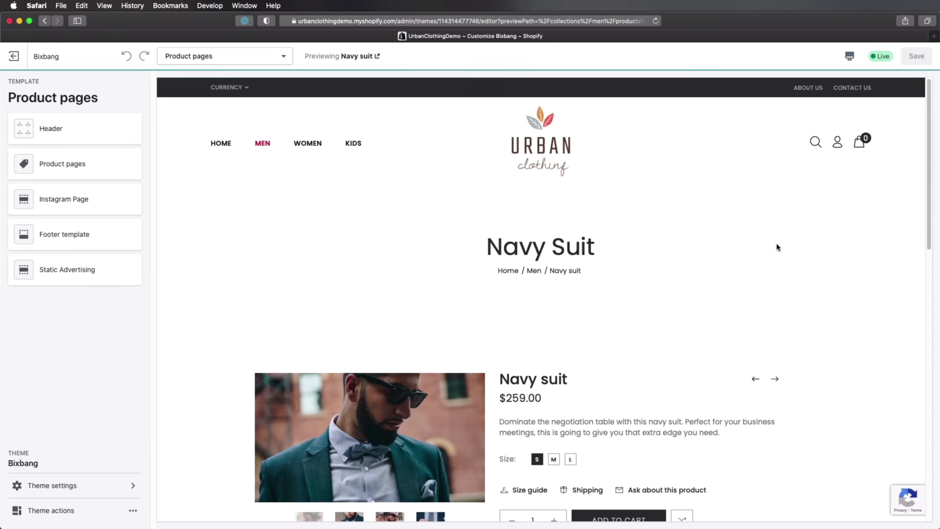
scroll(698, 287, "down", 5)
scroll(698, 287, "up", 5)
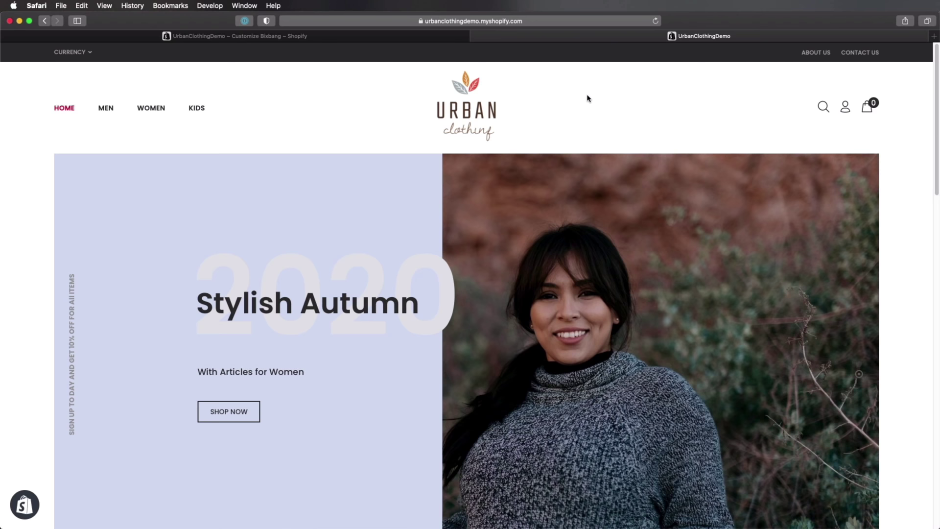
Open the storefront's About Us page and review its banner, Our Story and Contact content
left_click(816, 53)
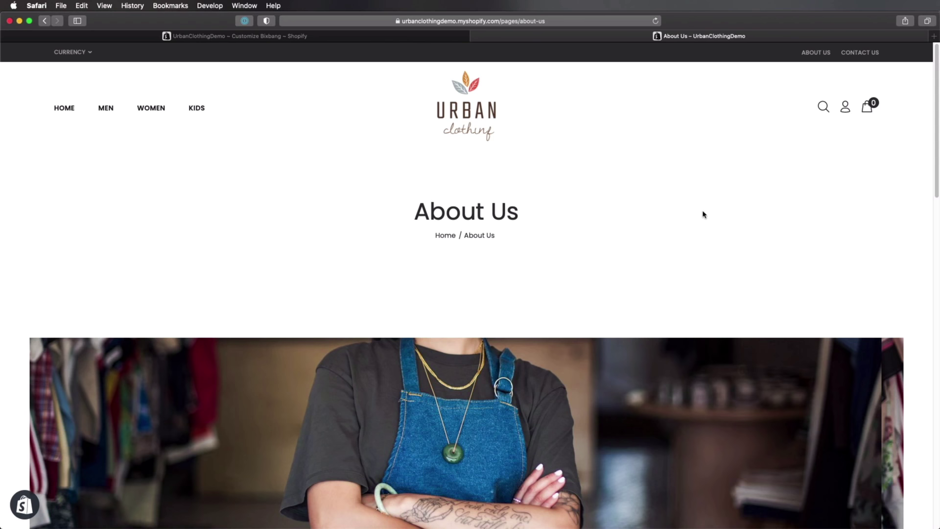
scroll(701, 208, "down", 5)
scroll(700, 208, "up", 5)
scroll(700, 210, "down", 5)
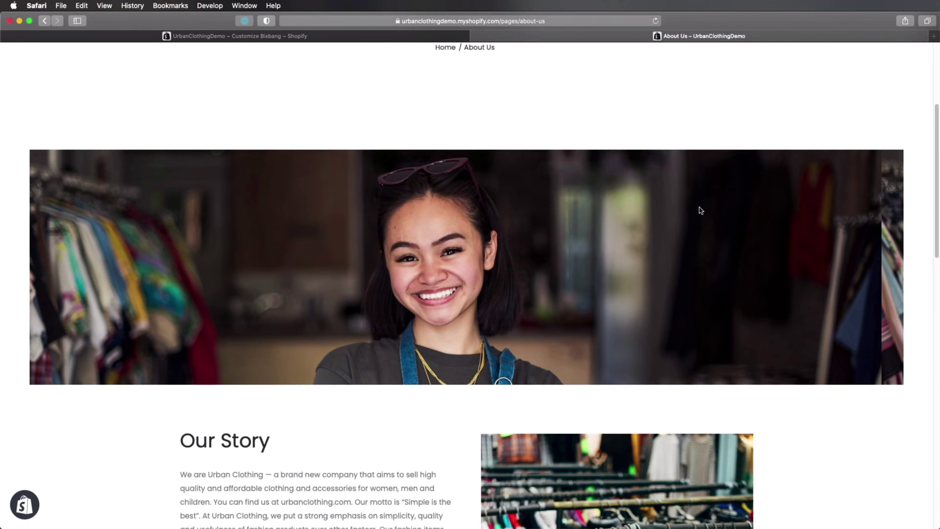
scroll(700, 210, "down", 4)
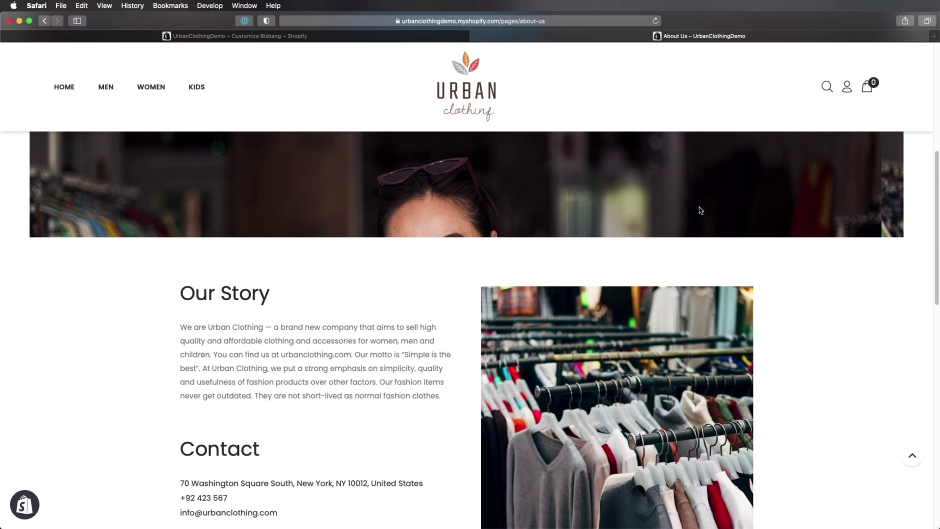
scroll(700, 211, "down", 3)
scroll(701, 210, "down", 2)
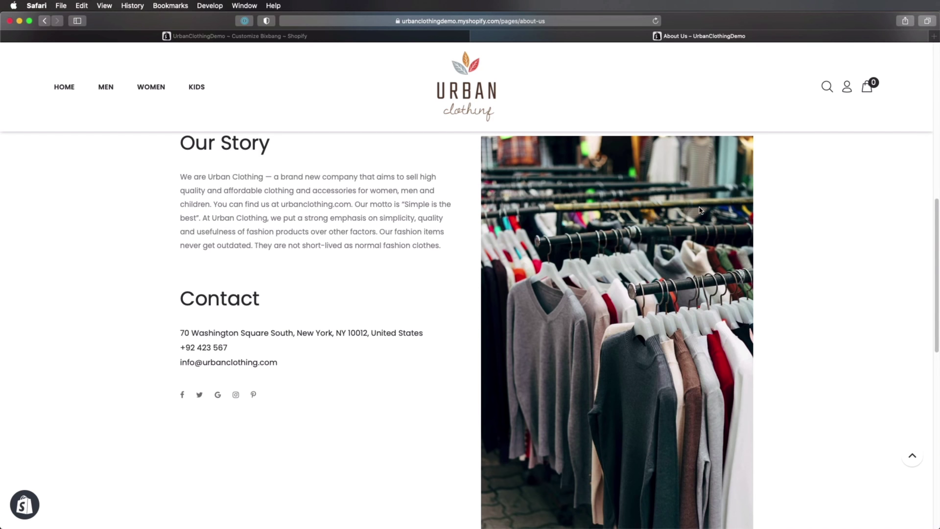
scroll(700, 210, "down", 5)
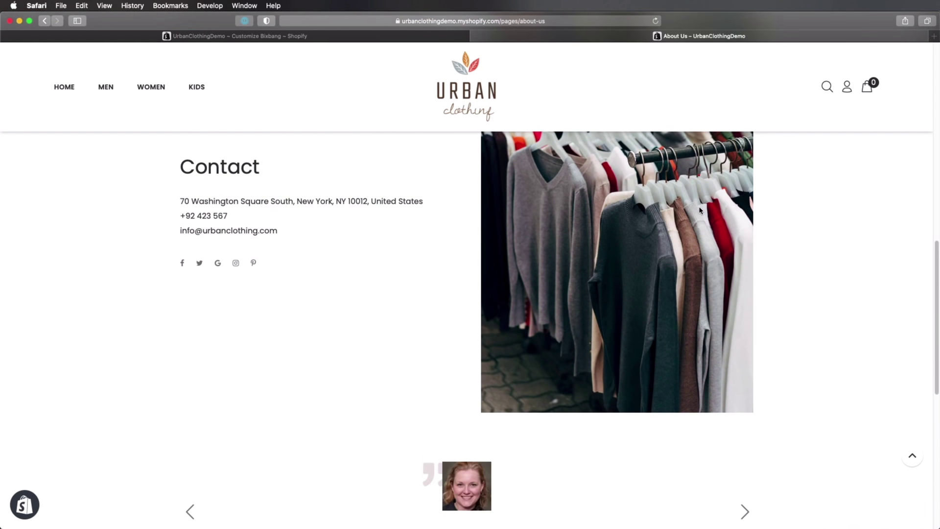
Browse the About Us page's testimonials slider and review the newsletter and footer beneath it
left_click(745, 319)
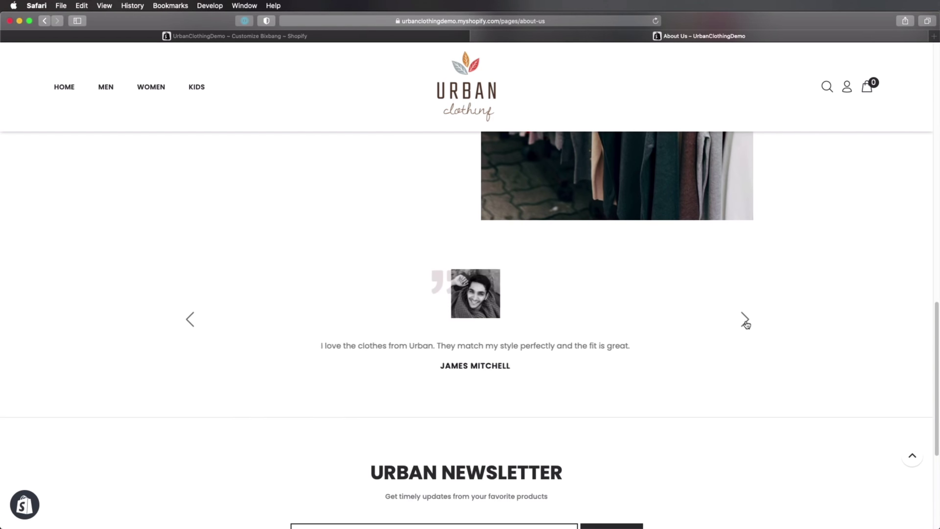
left_click(745, 319)
scroll(740, 246, "down", 1)
scroll(740, 246, "down", 5)
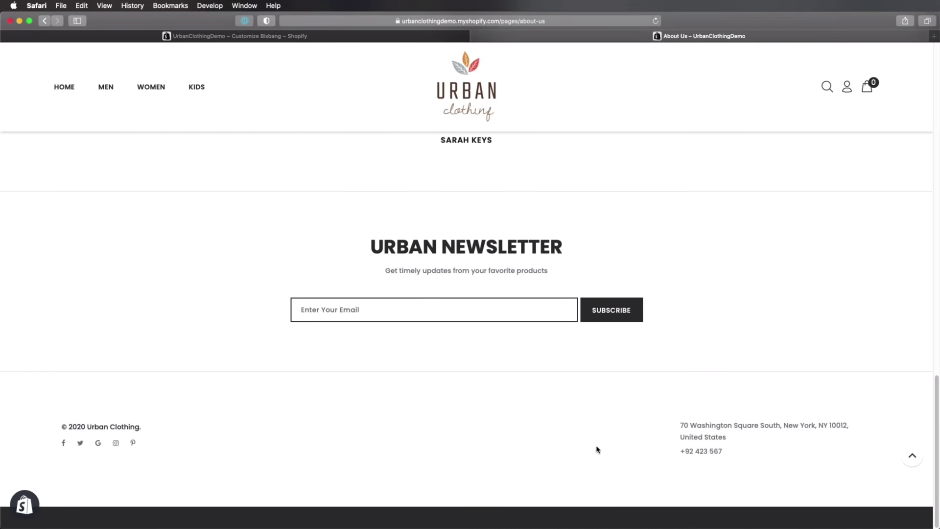
scroll(568, 304, "up", 15)
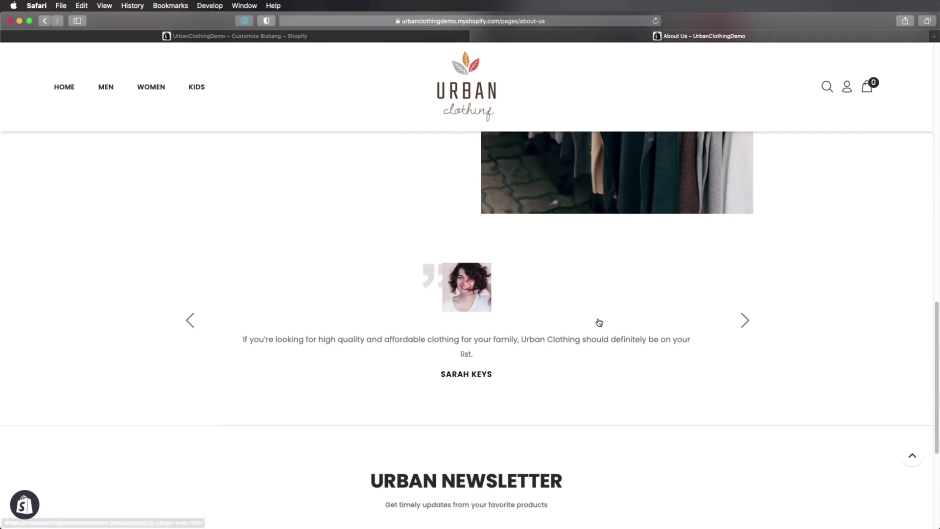
Switch to the theme editor and examine the About Us page's Section banner settings, including background image, titles, descriptions and social buttons
left_click(286, 38)
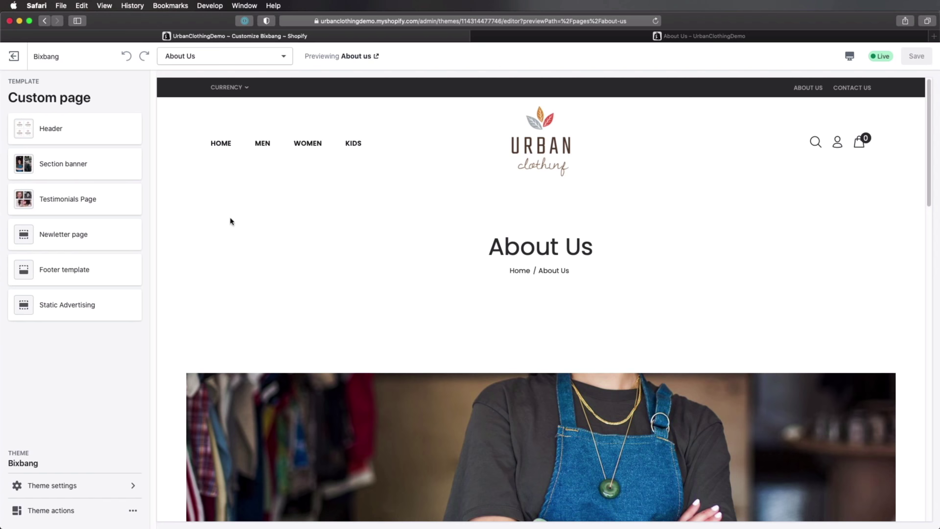
left_click(81, 175)
scroll(93, 207, "down", 4)
scroll(496, 338, "down", 5)
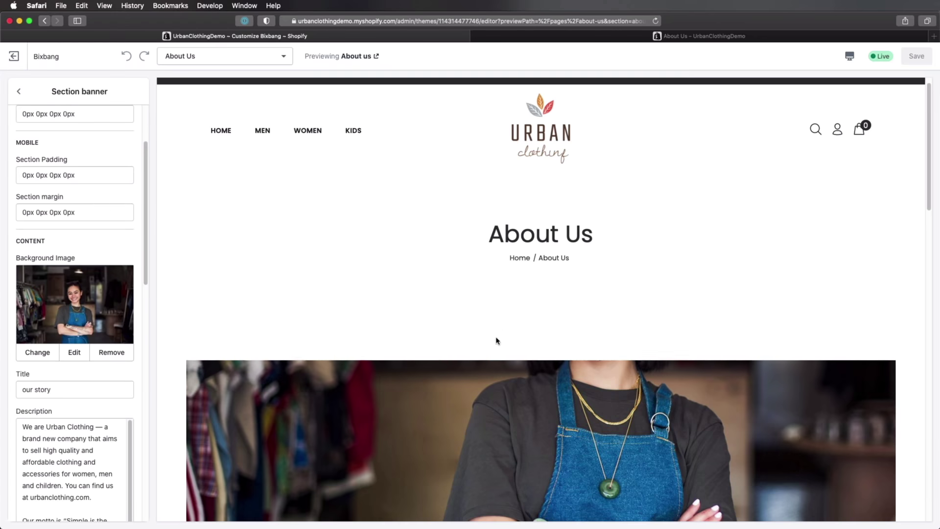
scroll(436, 421, "down", 10)
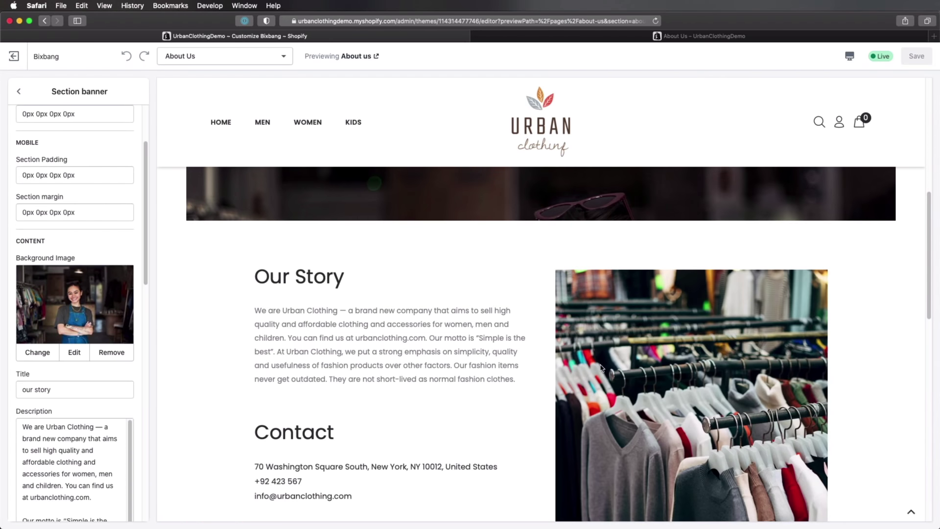
scroll(436, 332, "up", 4)
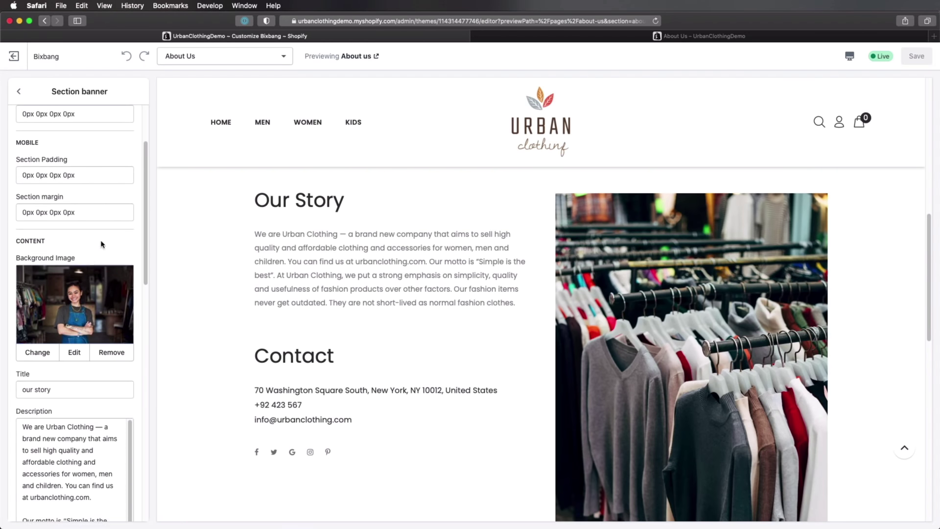
scroll(59, 301, "down", 4)
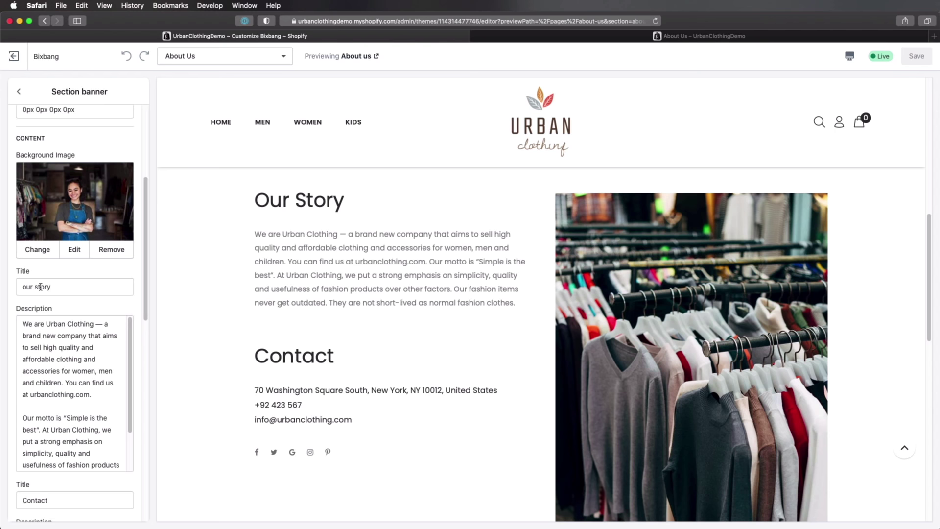
scroll(52, 303, "down", 5)
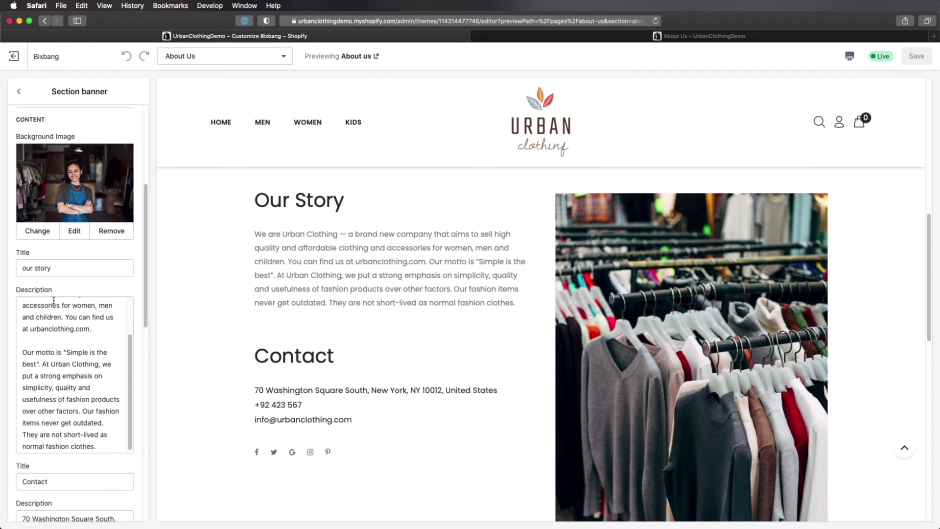
scroll(71, 420, "down", 3)
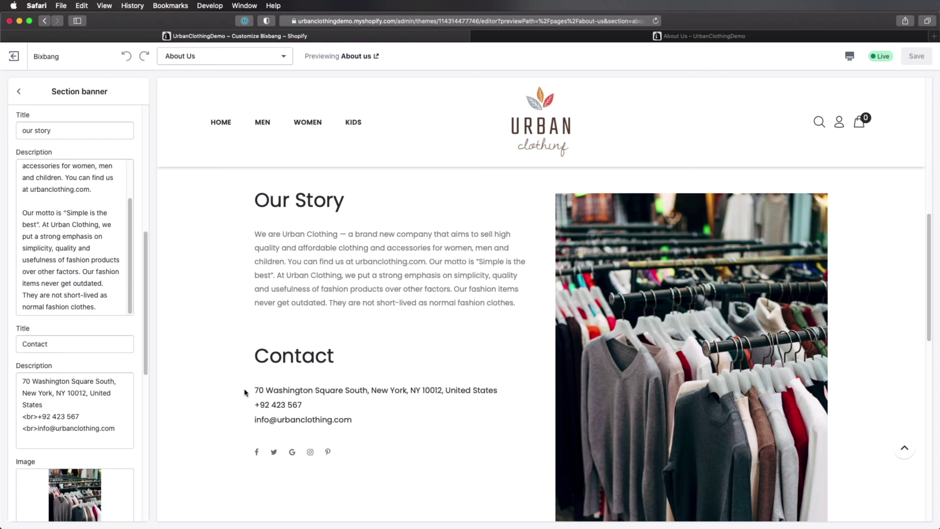
scroll(107, 428, "down", 8)
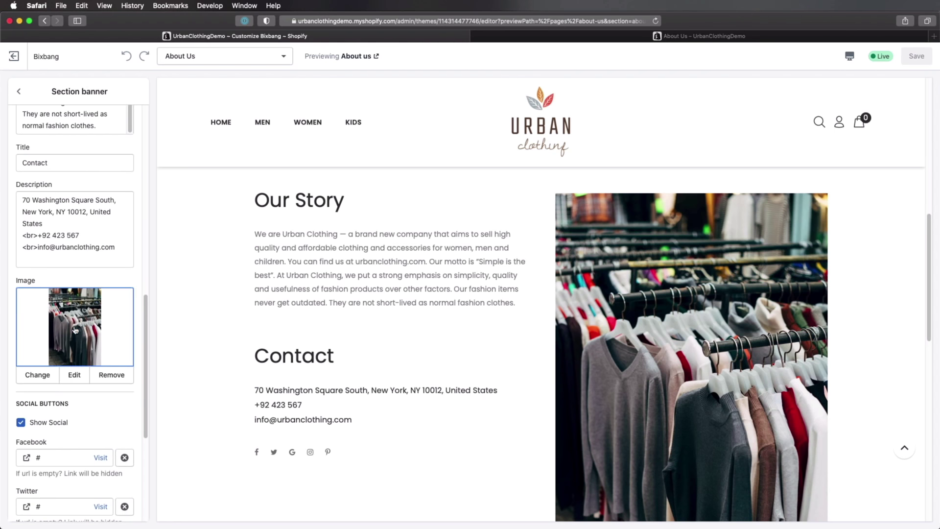
scroll(550, 295, "down", 10)
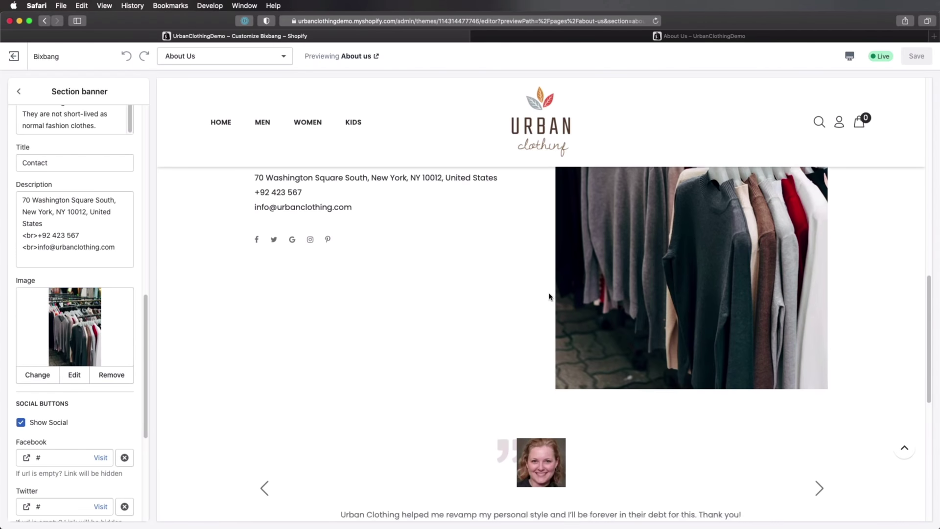
Examine the Testimonials Page section's settings and its first review, including the image, description and author fields
left_click(18, 91)
scroll(389, 256, "down", 1)
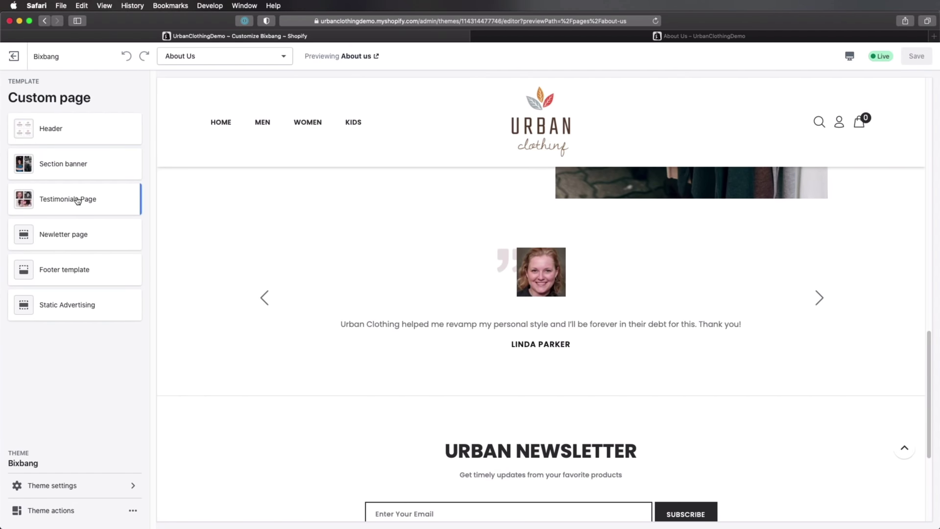
left_click(117, 210)
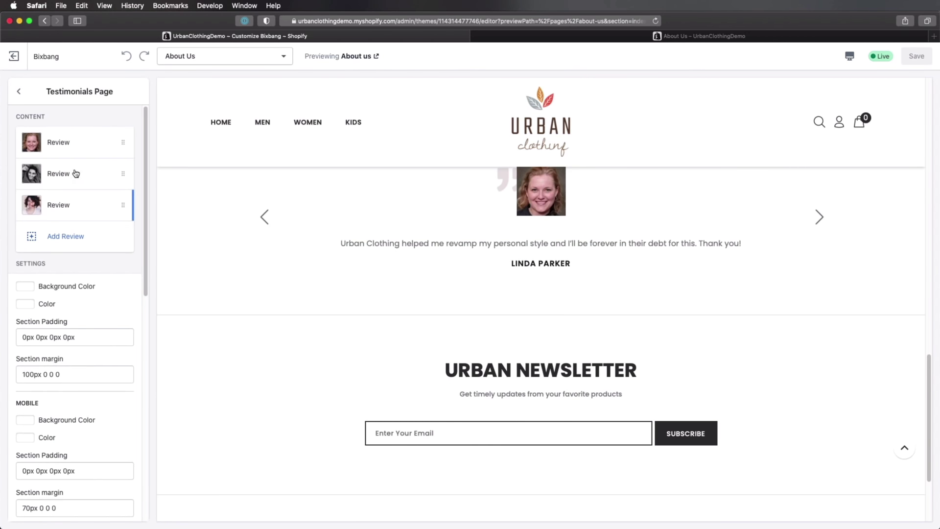
left_click(77, 143)
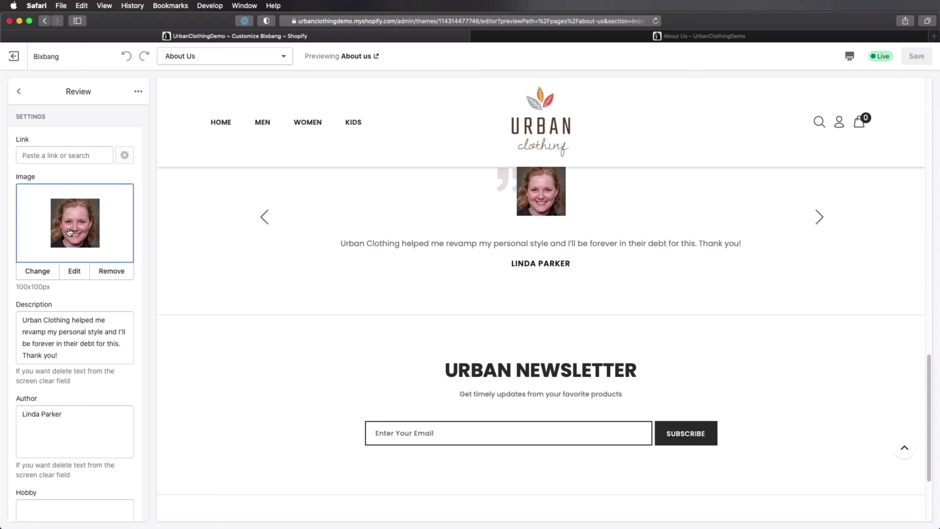
scroll(69, 232, "down", 3)
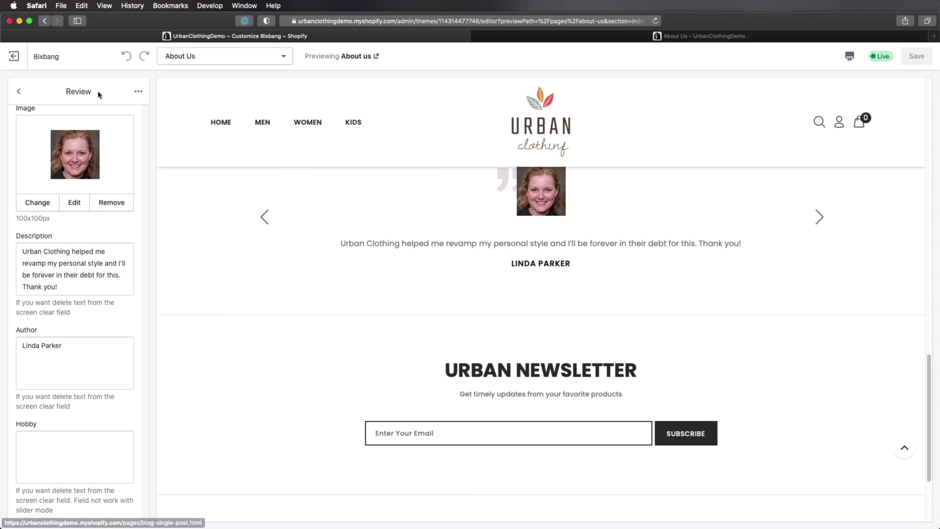
left_click(19, 91)
scroll(74, 240, "down", 10)
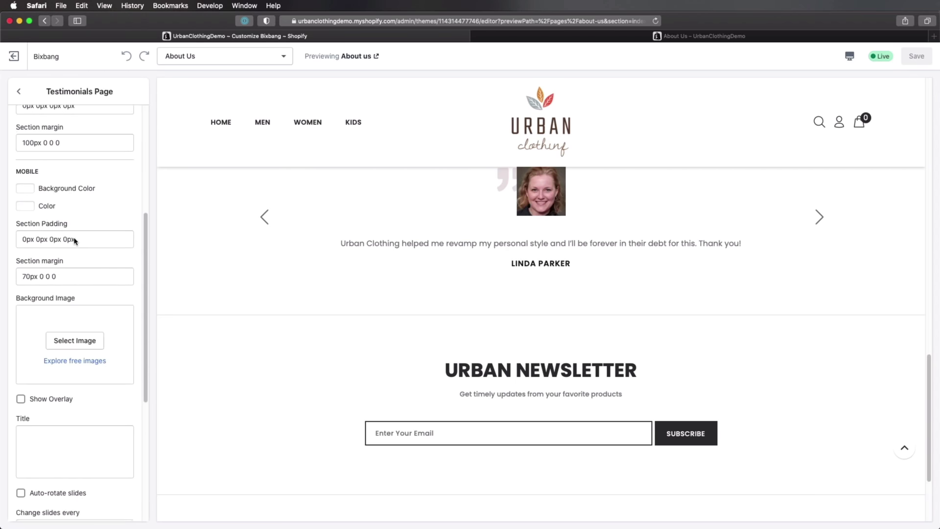
Leave the theme editor and open the online store's Pages list in the Shopify admin
left_click(34, 60)
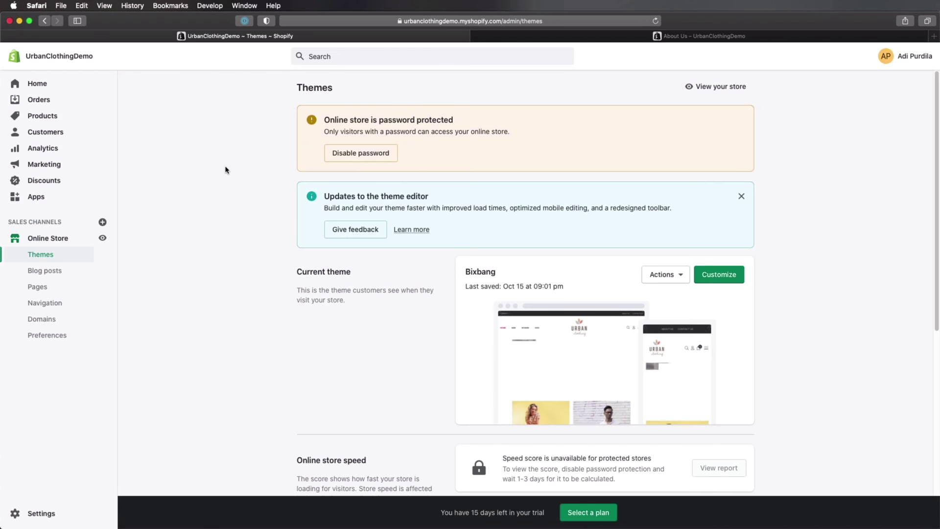
left_click(49, 290)
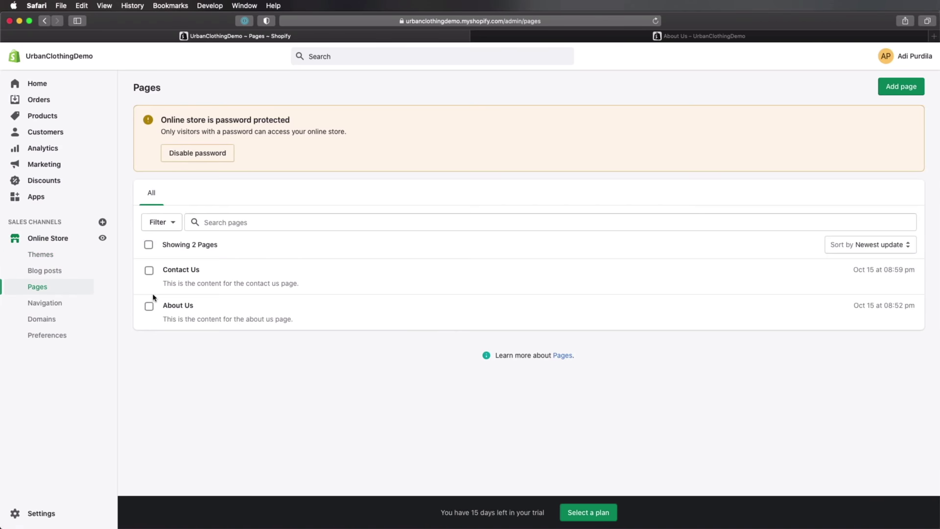
Review the Template suffix options of the About Us page and of the Contact Us page in the Pages list
left_click(216, 319)
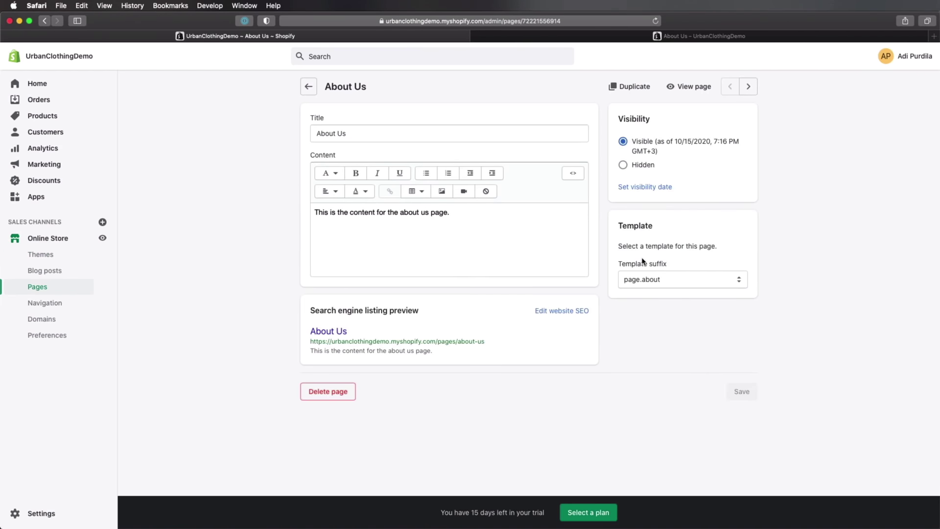
left_click(651, 280)
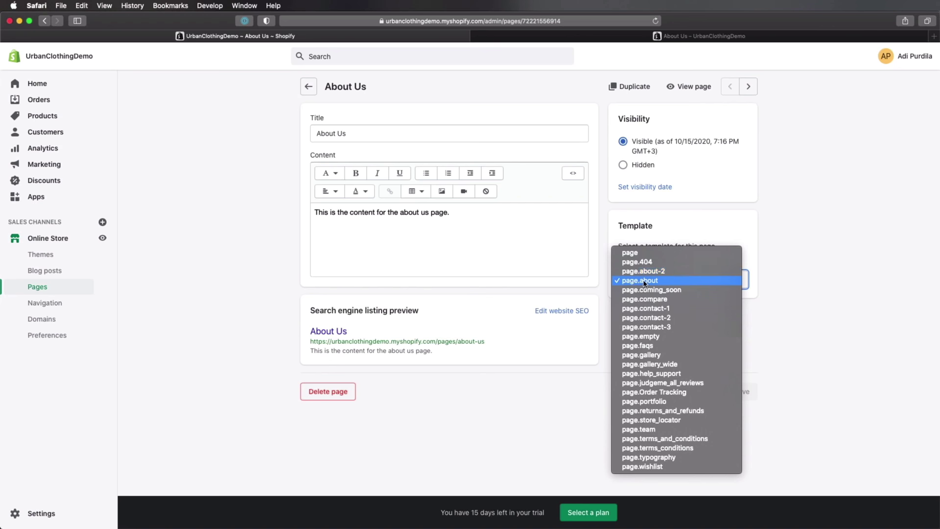
left_click(839, 272)
key("super+bracketleft")
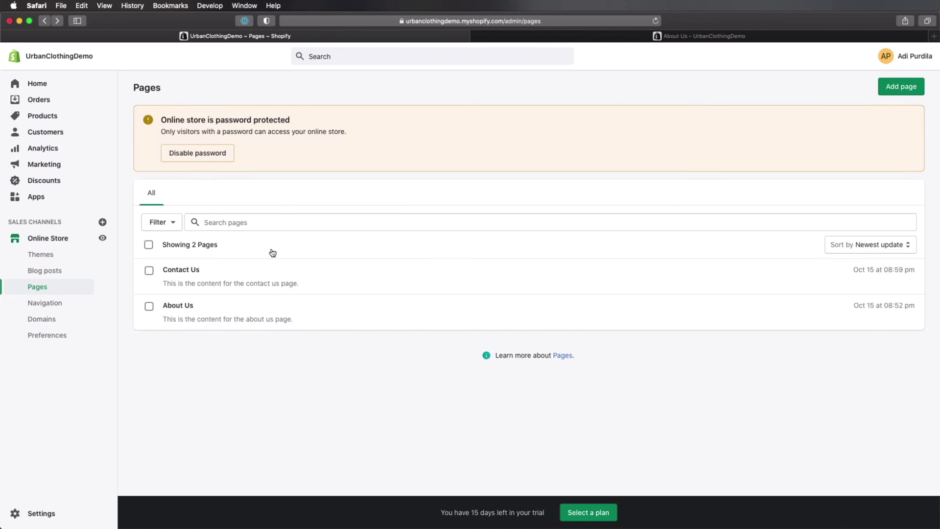
left_click(225, 270)
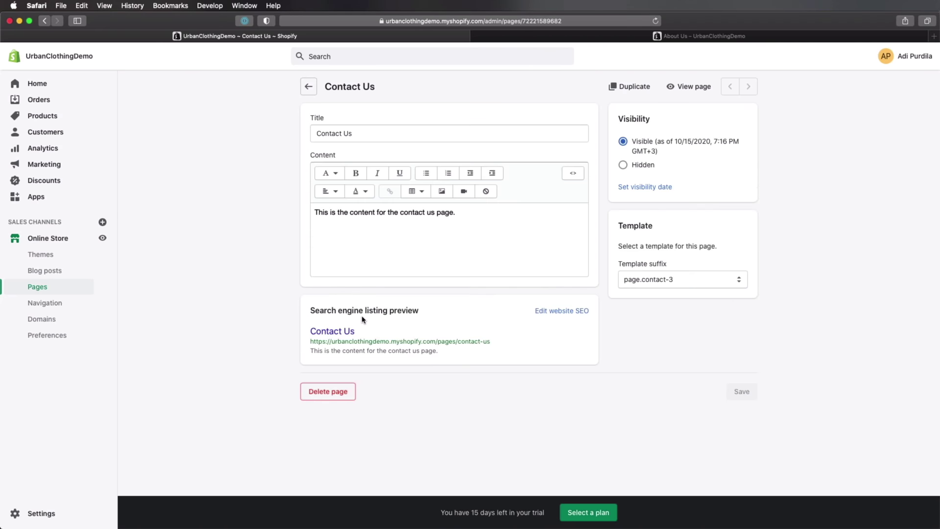
left_click(678, 283)
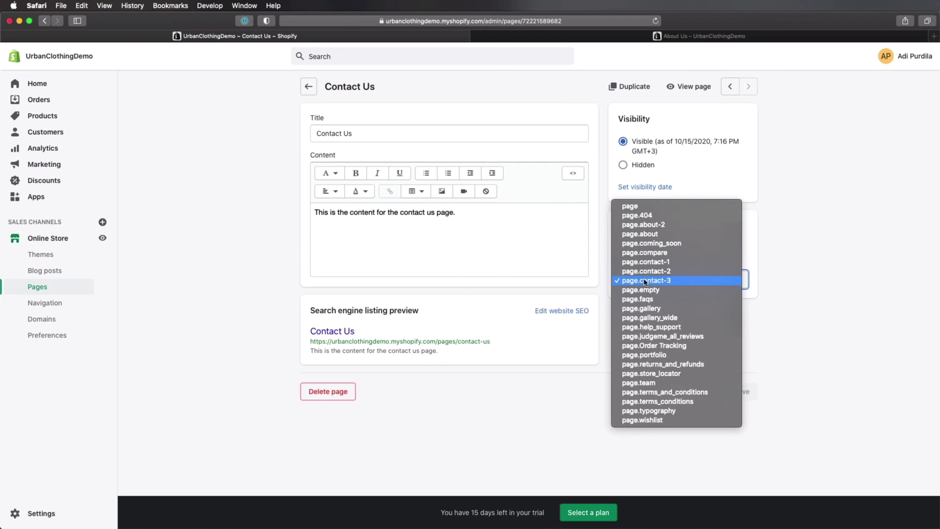
left_click(809, 257)
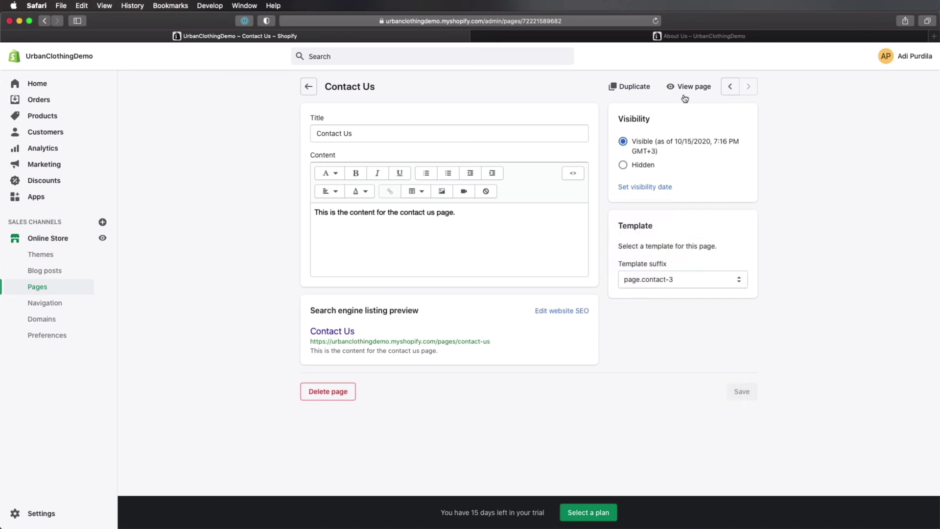
Switch to the storefront, open the Contact Us page and review its contact details, form, map, newsletter and footer
left_click(685, 36)
scroll(686, 84, "up", 15)
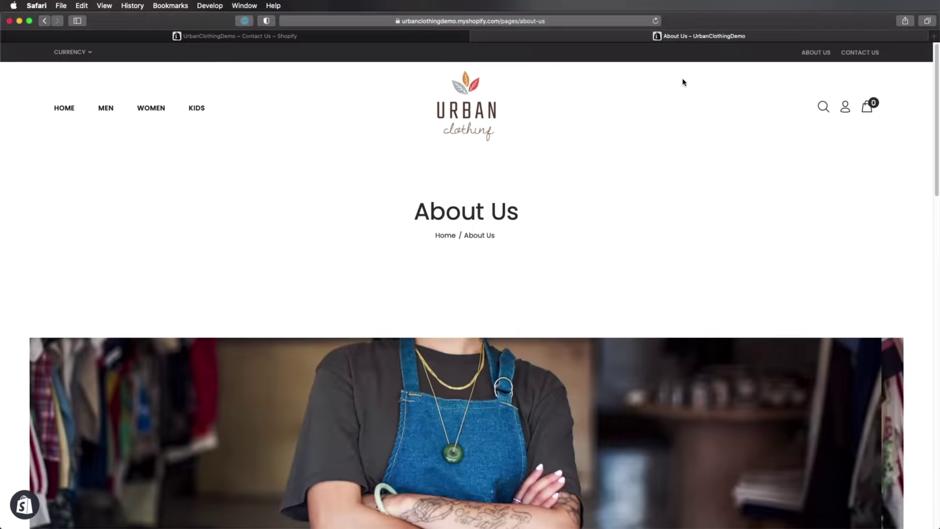
left_click(859, 53)
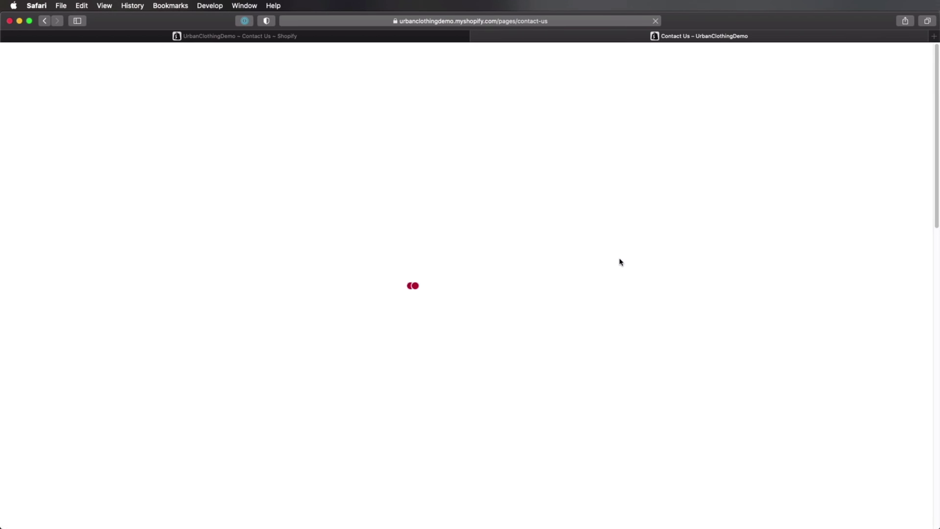
scroll(619, 262, "down", 5)
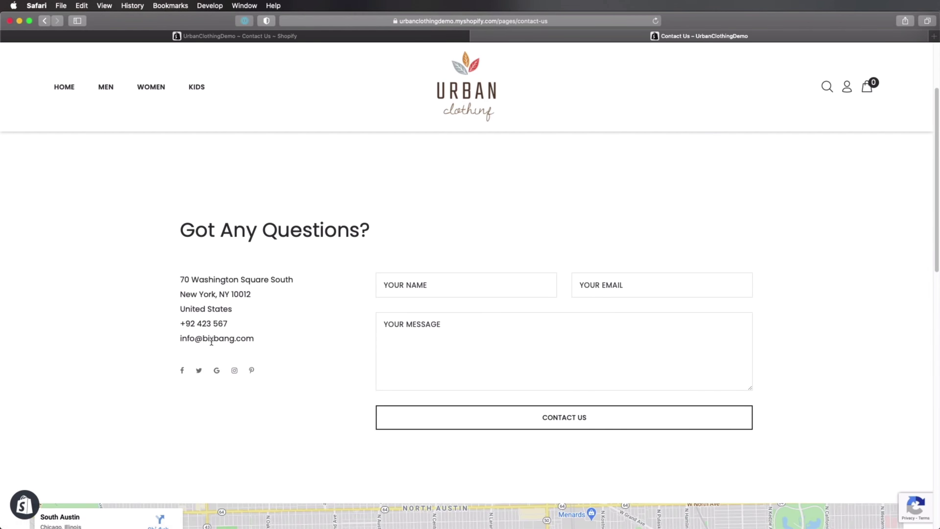
scroll(699, 357, "down", 5)
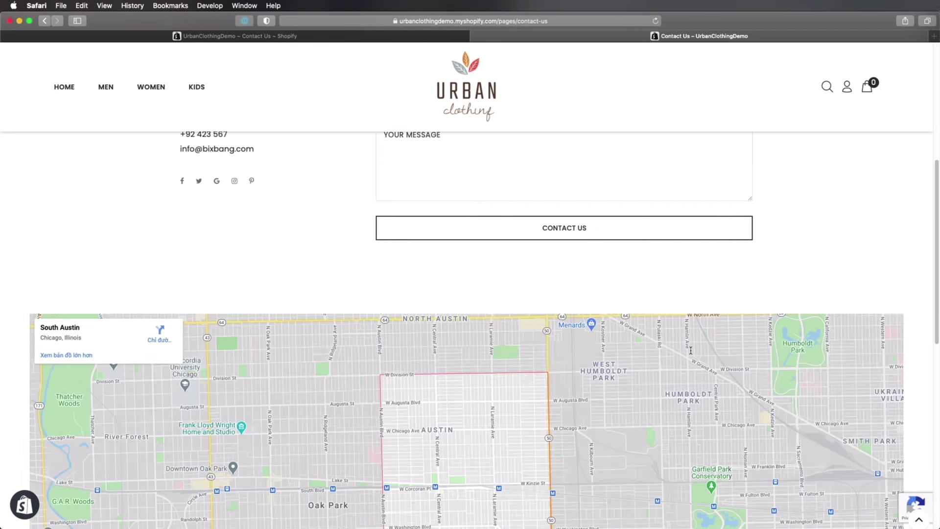
scroll(580, 401, "down", 8)
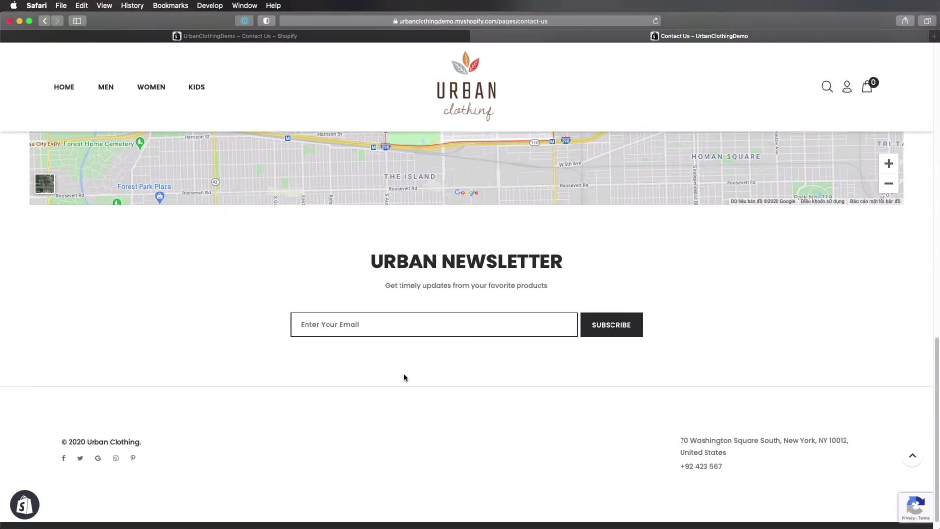
scroll(405, 378, "up", 8)
scroll(405, 375, "up", 5)
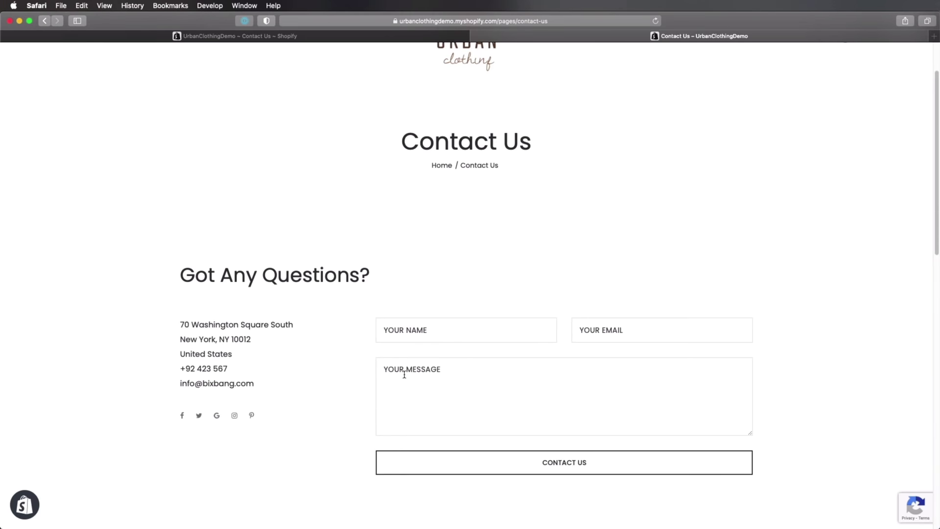
Return to the Shopify admin and open the Bixbang theme customizer on the Contact Us page
left_click(311, 39)
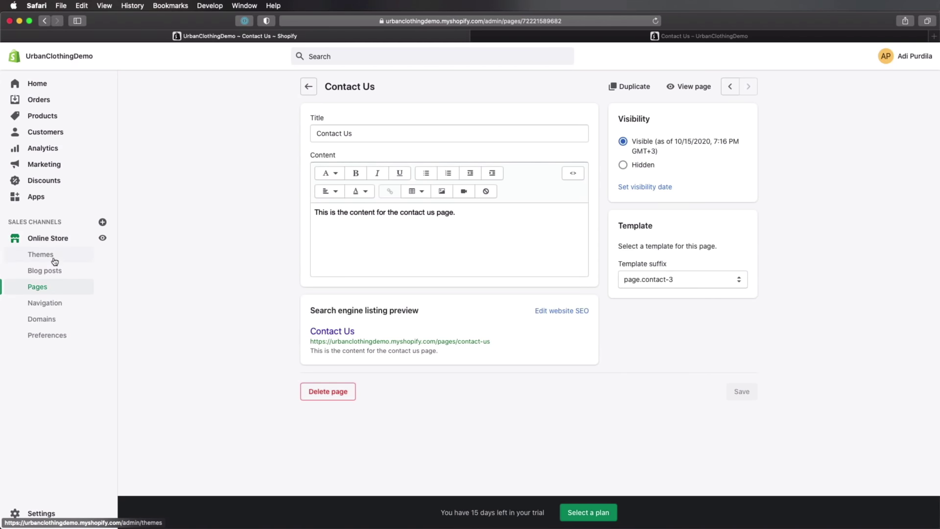
left_click(34, 239)
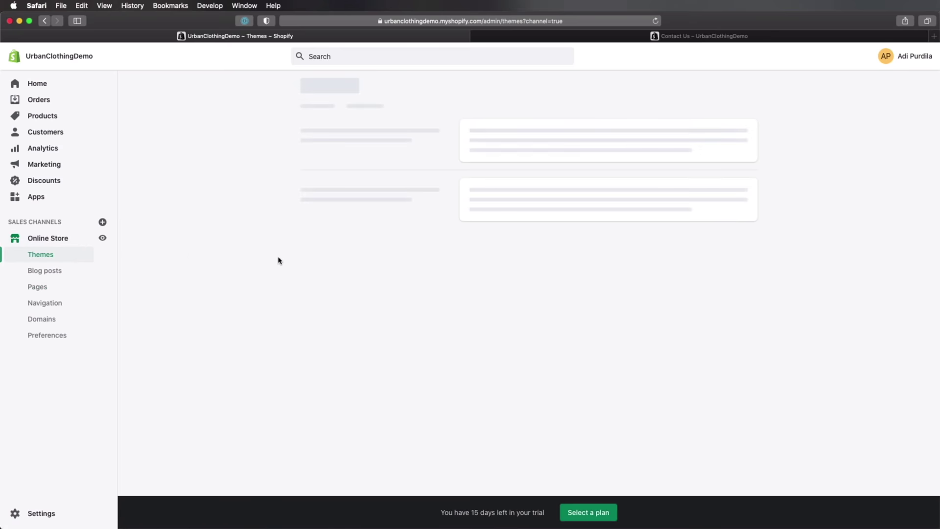
left_click(719, 276)
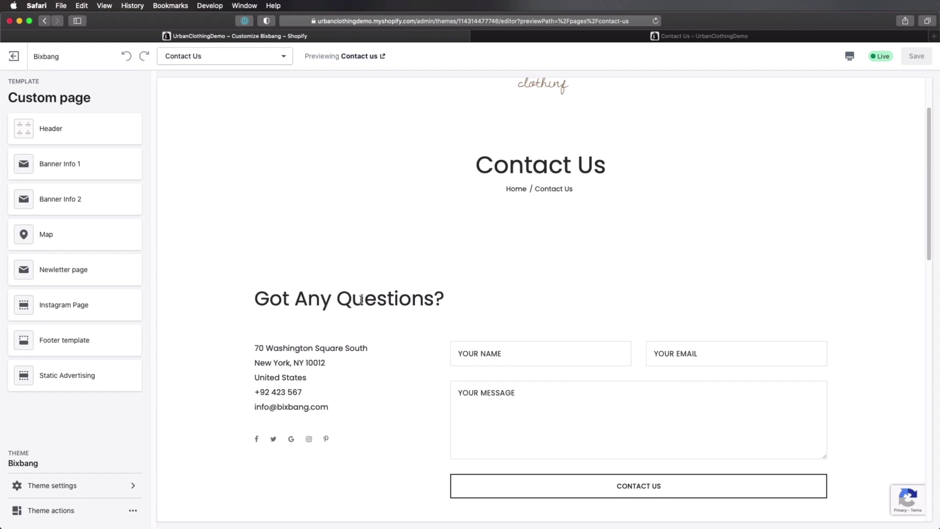
Examine the Contact Us page's layout in the preview and the settings of its Banner Info 2 section
scroll(361, 300, "down", 5)
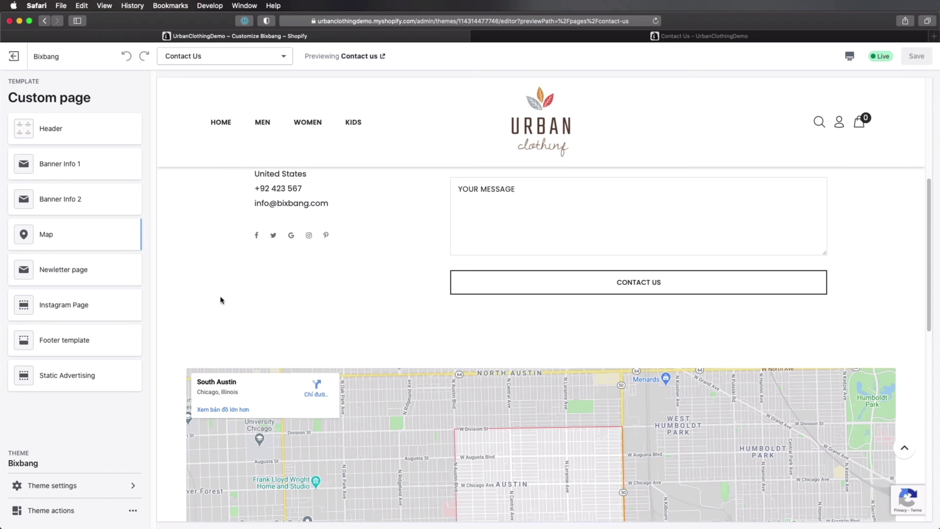
scroll(288, 267, "up", 5)
scroll(290, 265, "up", 1)
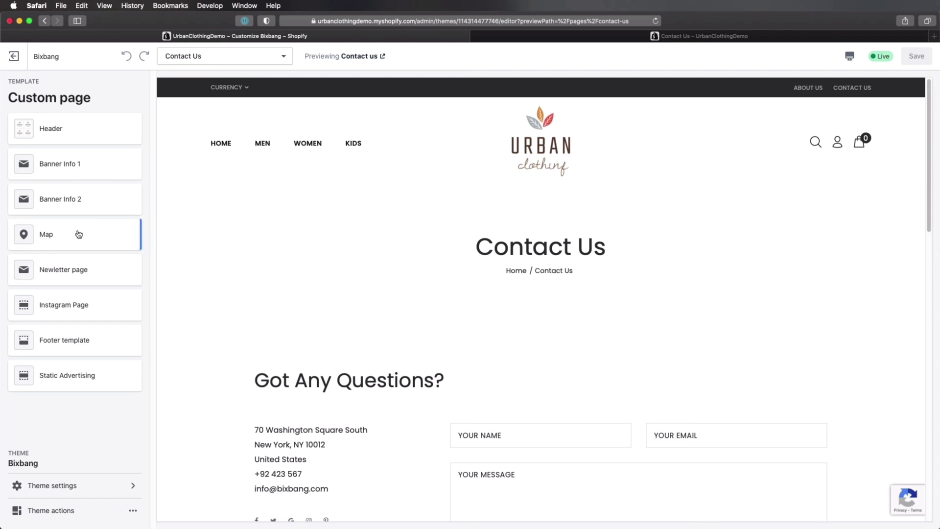
left_click(107, 206)
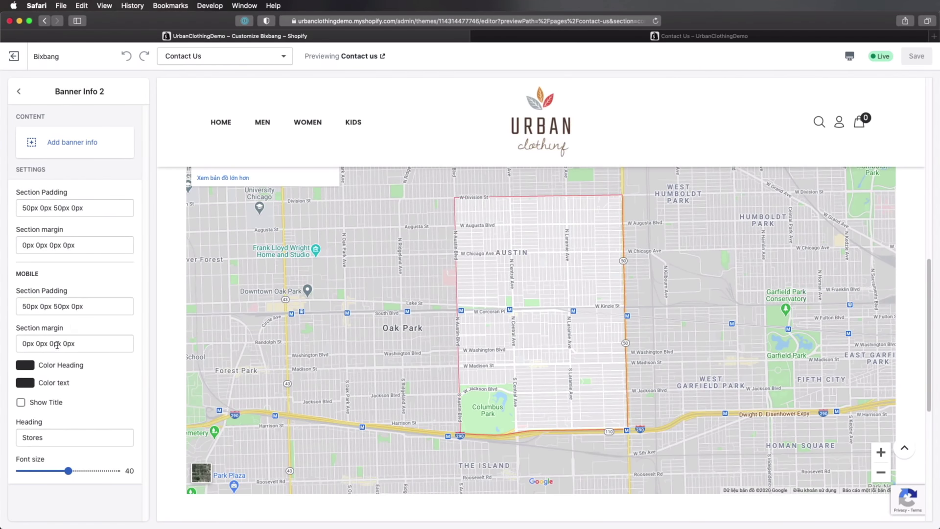
left_click(19, 91)
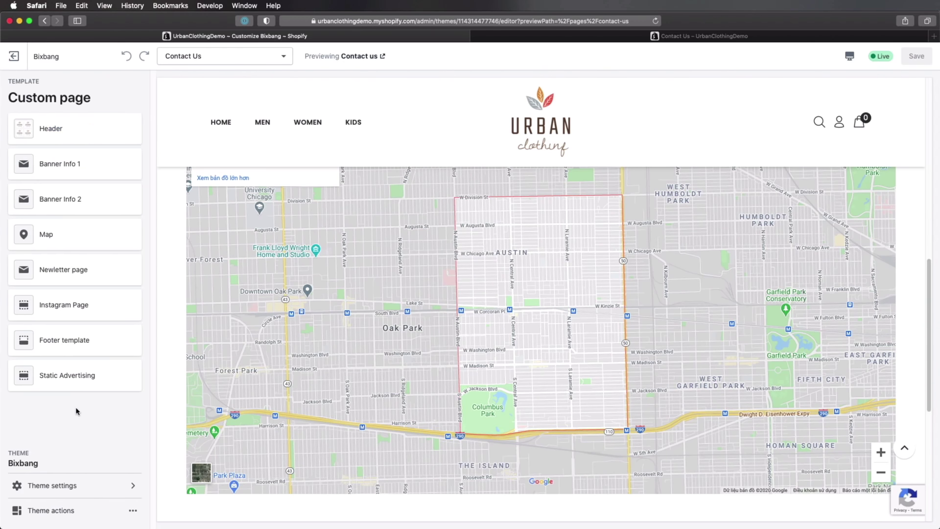
Open the Bixbang theme's code editor and open the page.contact-3.liquid template
left_click(135, 511)
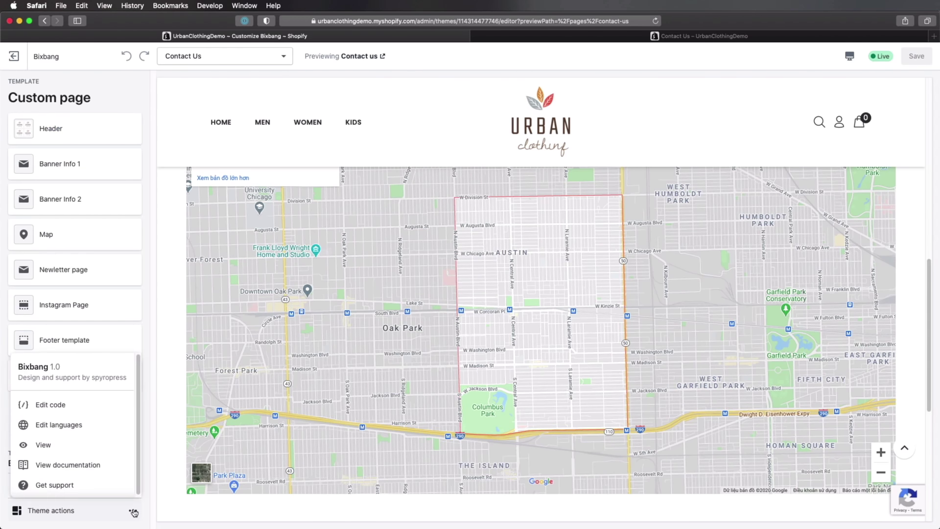
left_click(47, 410)
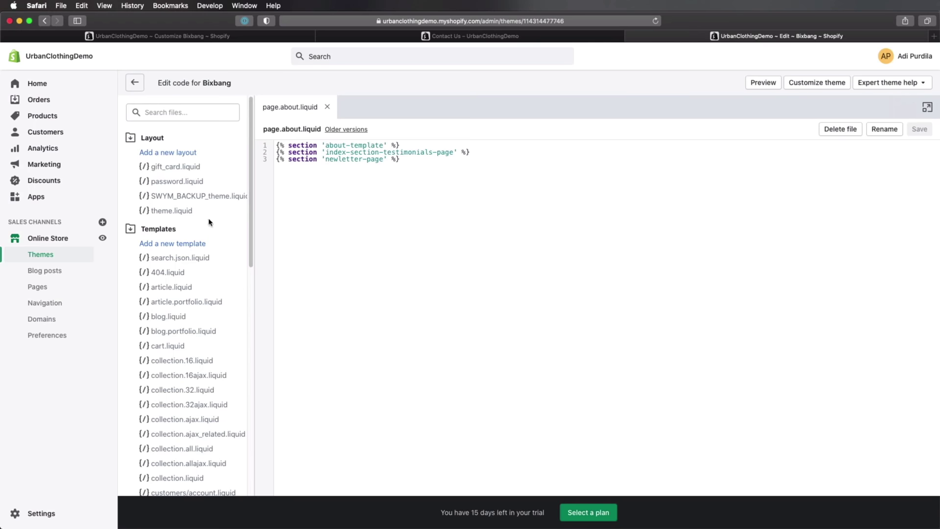
scroll(210, 226, "down", 2)
scroll(224, 271, "down", 8)
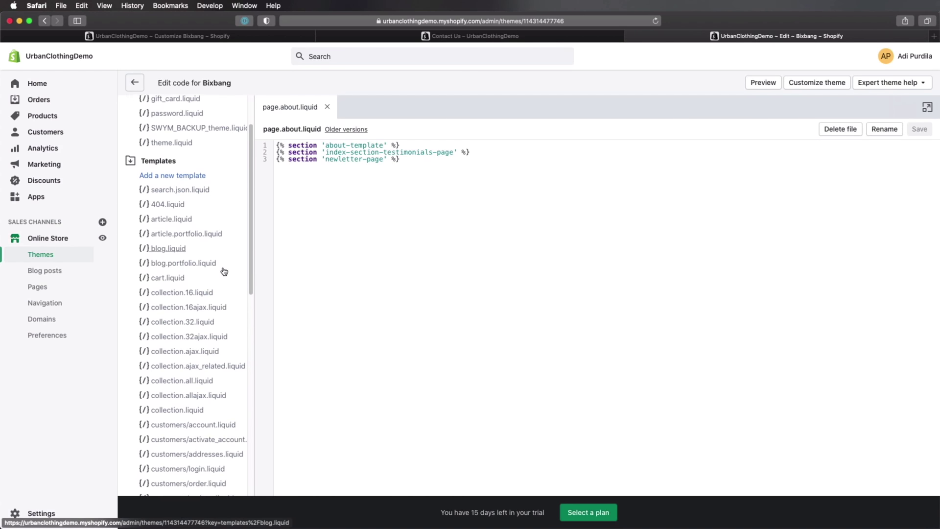
scroll(224, 271, "down", 14)
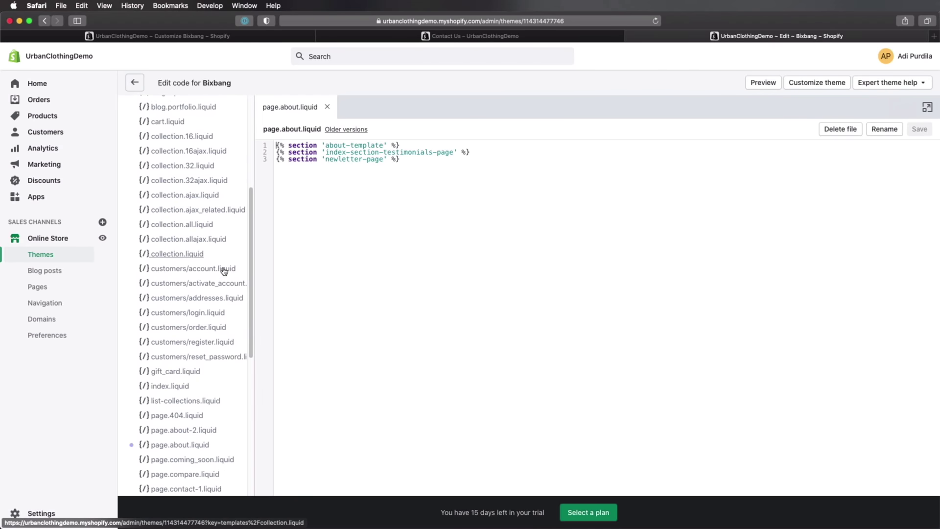
scroll(224, 270, "down", 2)
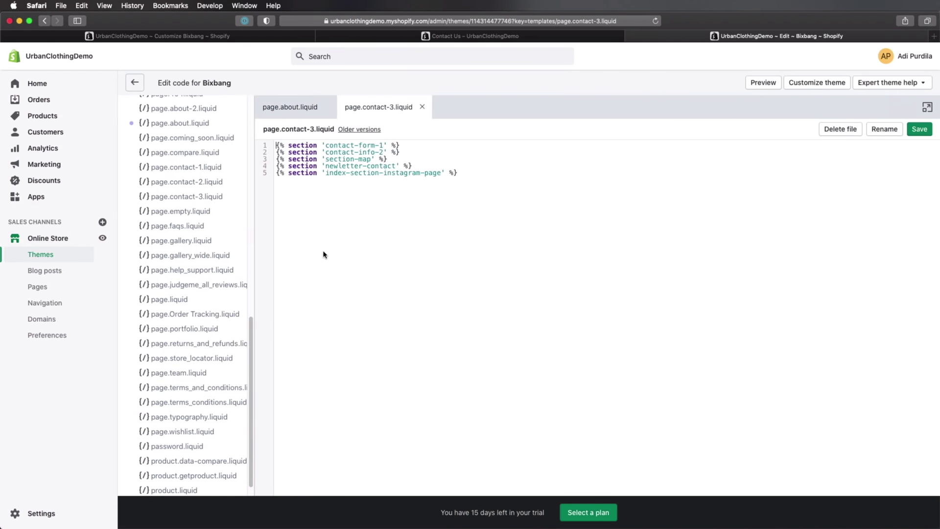
Delete the 'section-map' line from page.contact-3.liquid and look at the storefront Contact Us page before returning to the code
left_click(326, 158)
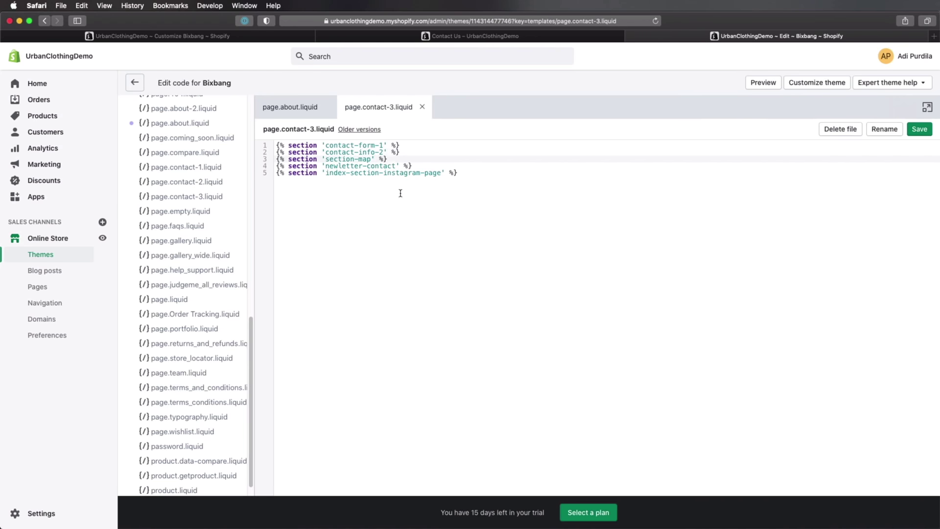
left_click(275, 160)
key("shift+End")
key("BackSpace")
key("BackSpace")
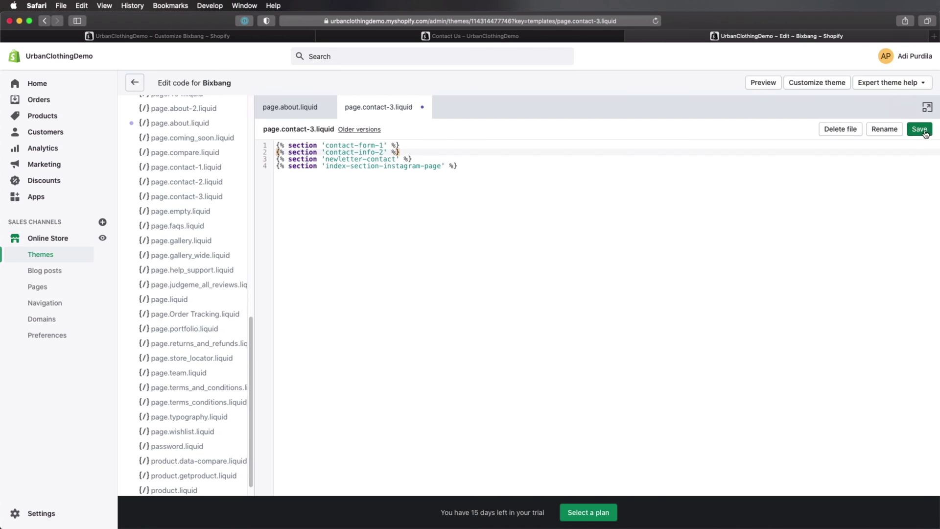
left_click(477, 36)
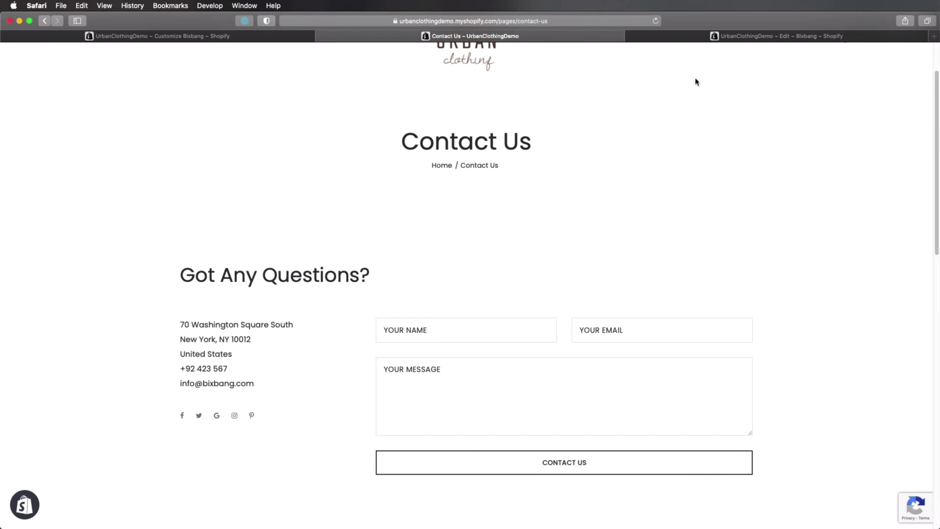
left_click(751, 41)
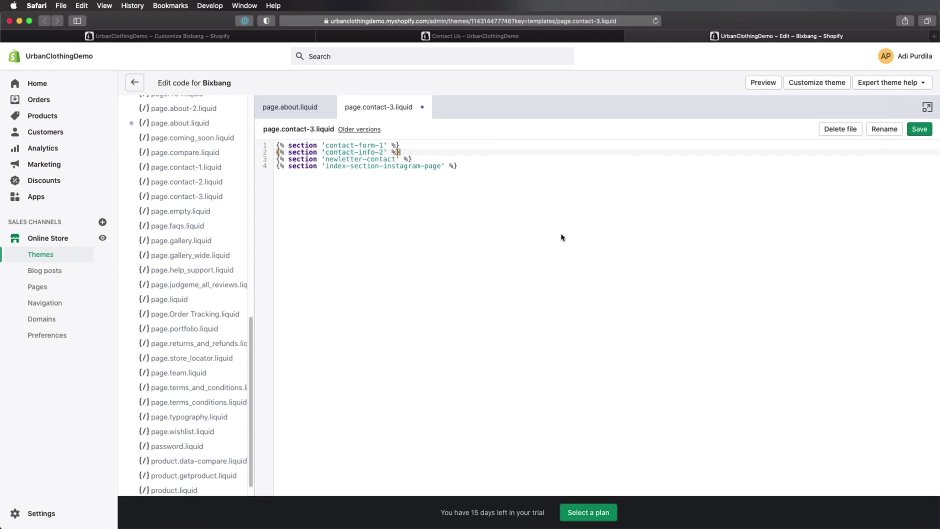